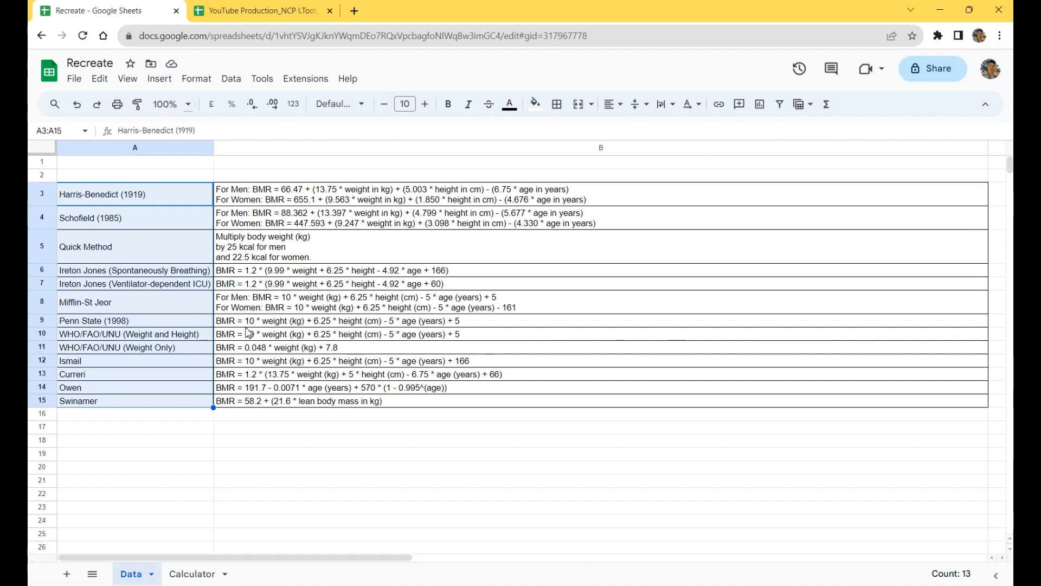
Step: Enter the labels Haris, Men and Women down cells A17 to A19, below the equation table
{"action": "left_click", "coordinate": [153, 427]}
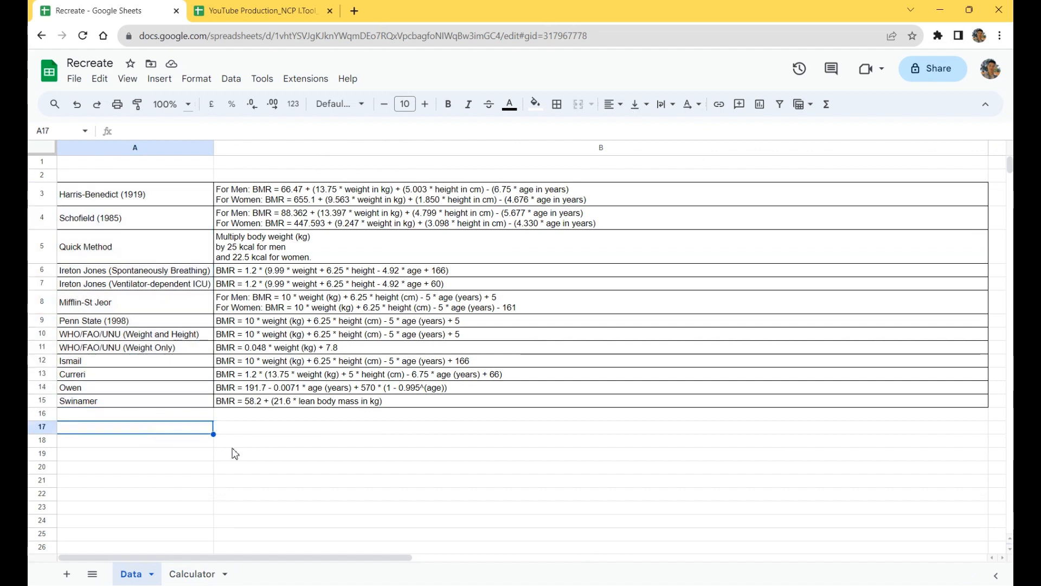
{"action": "type", "text": "Haris"}
{"action": "key", "text": "Return"}
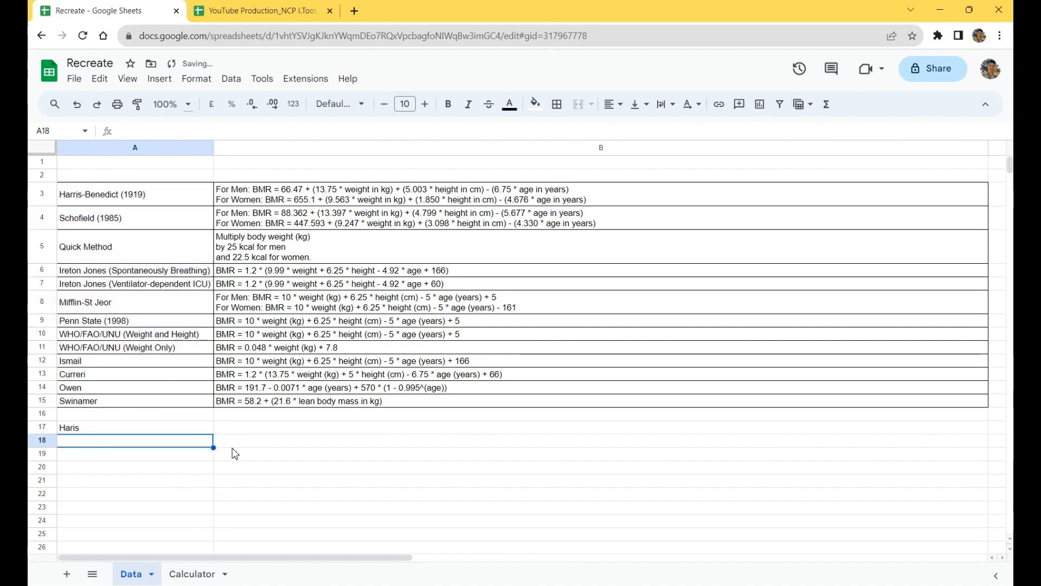
{"action": "type", "text": "Men"}
{"action": "key", "text": "Return"}
{"action": "type", "text": "Women"}
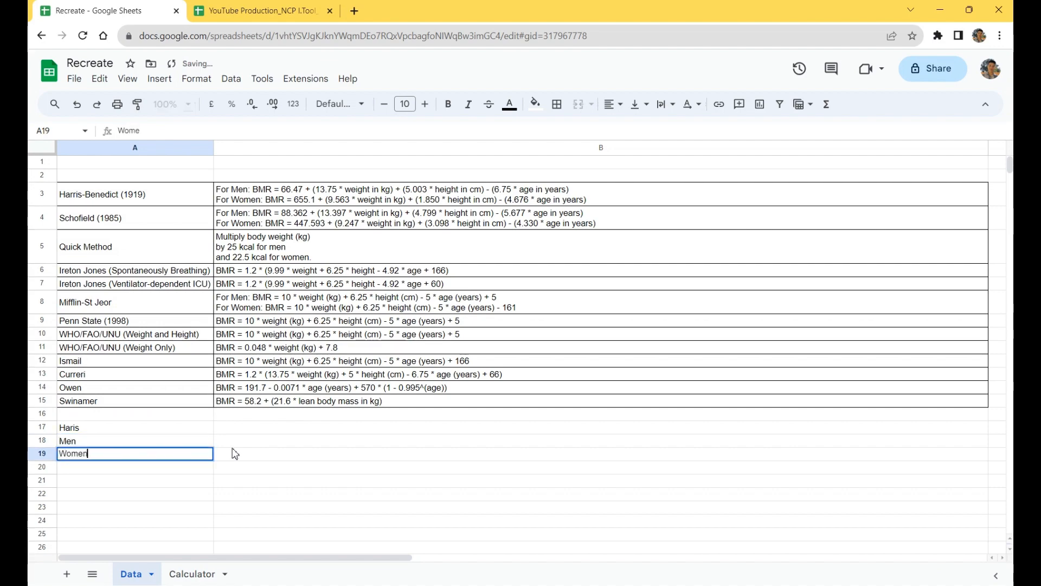
{"action": "key", "text": "Return"}
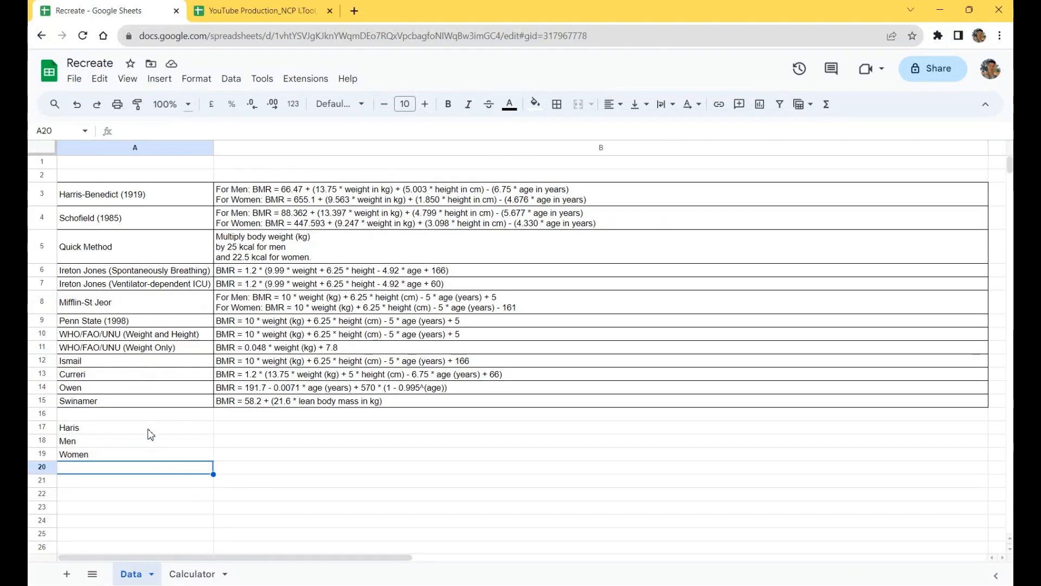
Step: Move the Haris, Men and Women labels down to cells A21 to A23
{"action": "left_click_drag", "start_coordinate": [146, 430], "coordinate": [141, 459]}
{"action": "key", "text": "ctrl+x"}
{"action": "left_click", "coordinate": [150, 479]}
{"action": "key", "text": "ctrl+v"}
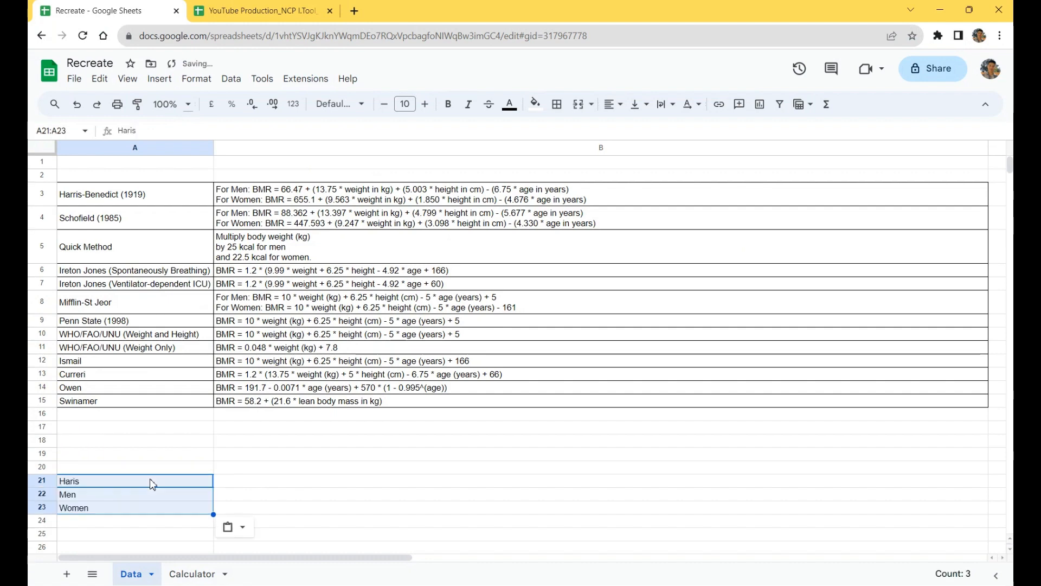
Step: Group rows 4 to 15 and collapse the group below the Harris-Benedict row
{"action": "left_click", "coordinate": [45, 223]}
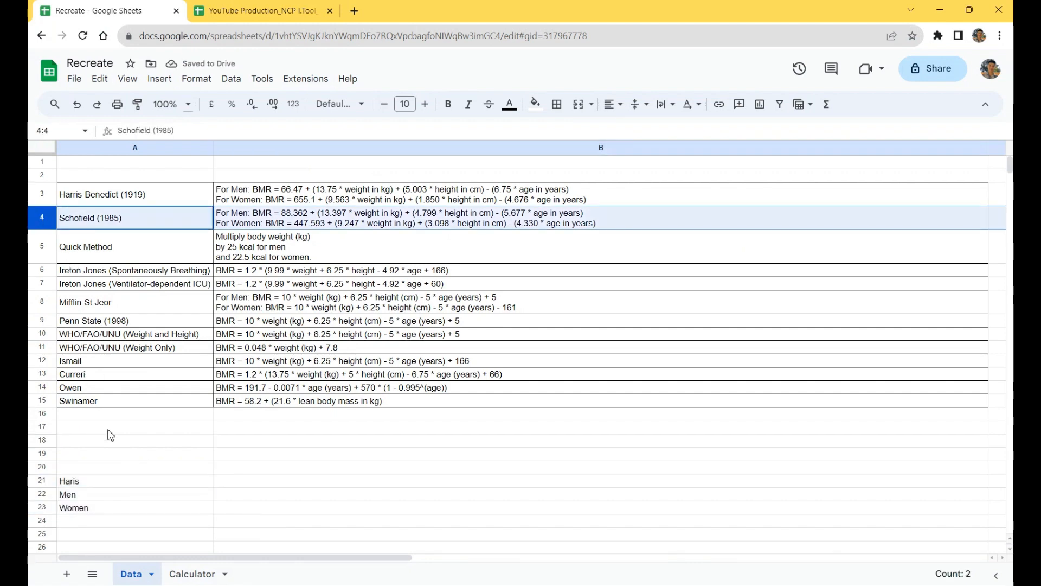
{"action": "left_click", "coordinate": [43, 402], "text": "shift"}
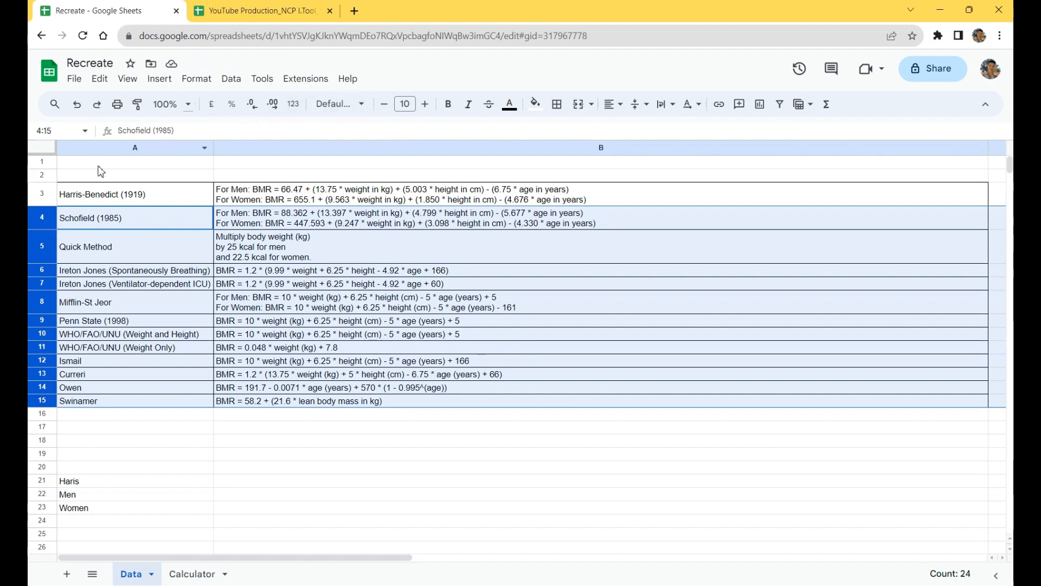
{"action": "right_click", "coordinate": [36, 233]}
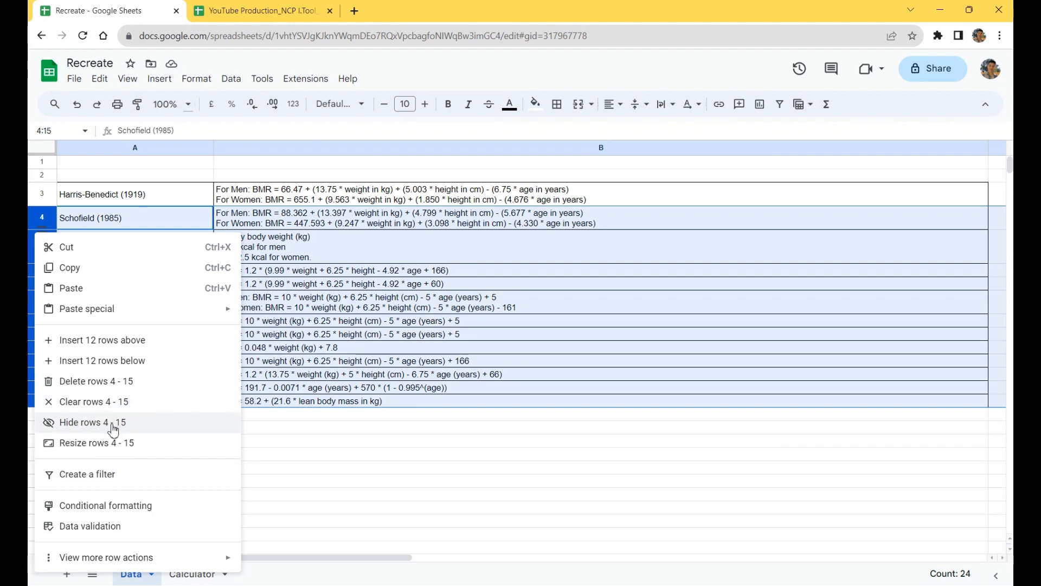
{"action": "mouse_move", "coordinate": [171, 561]}
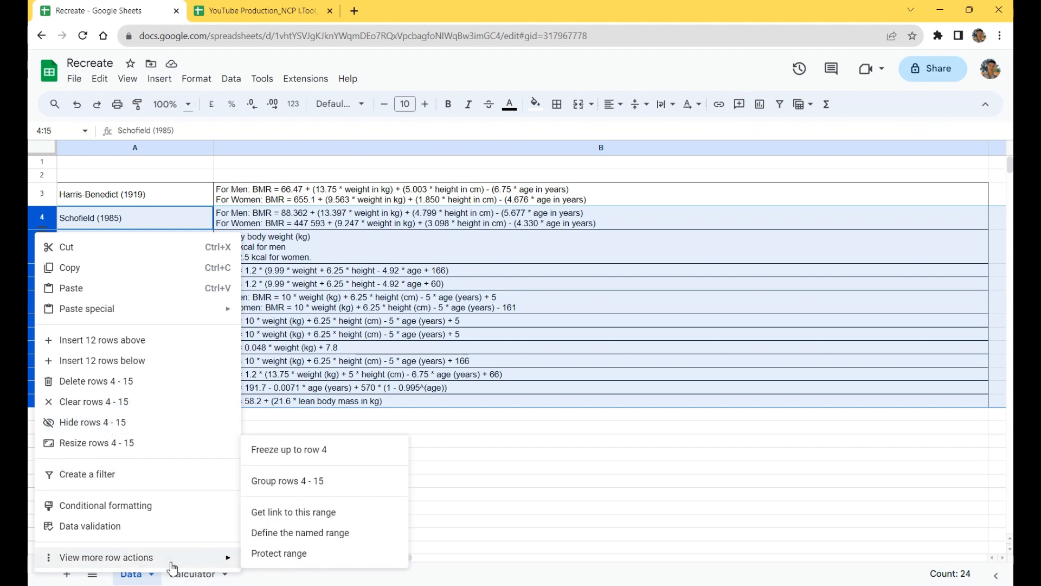
{"action": "left_click", "coordinate": [372, 481]}
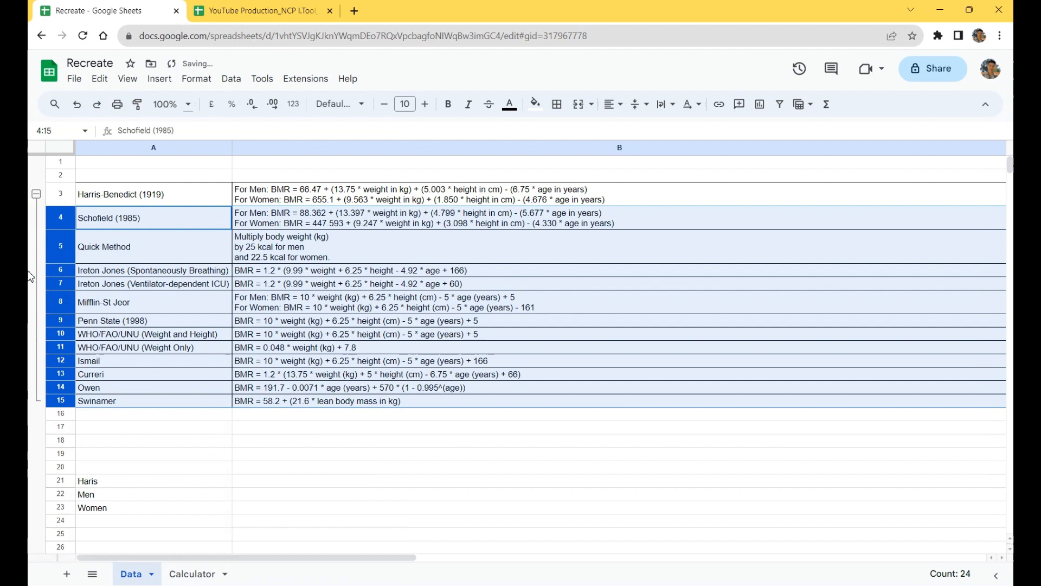
{"action": "left_click", "coordinate": [36, 193]}
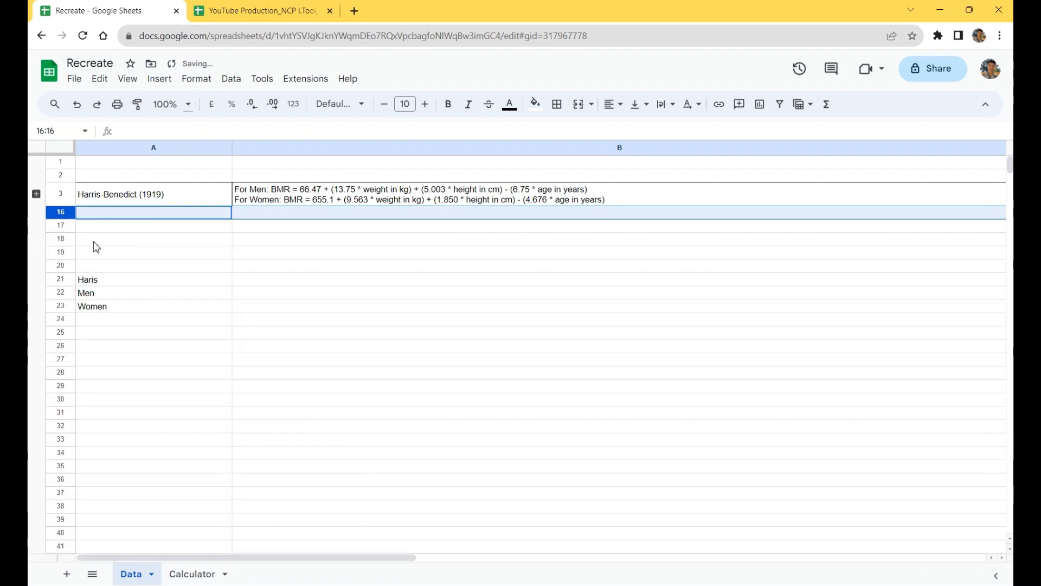
Step: Enter the label Weight (kg) in cell A18
{"action": "left_click", "coordinate": [124, 231]}
{"action": "left_click", "coordinate": [143, 244]}
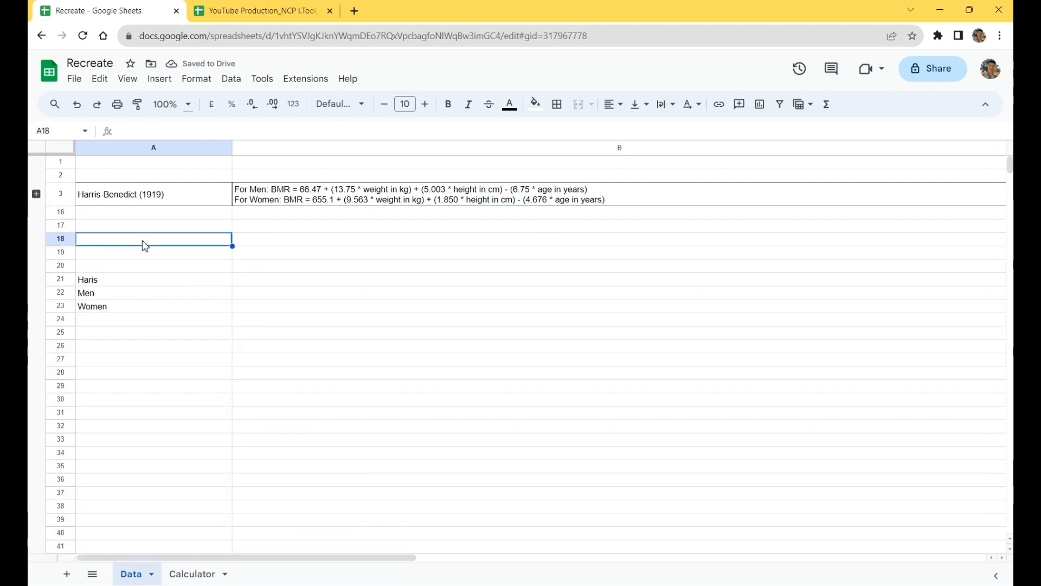
{"action": "type", "text": "Weight"}
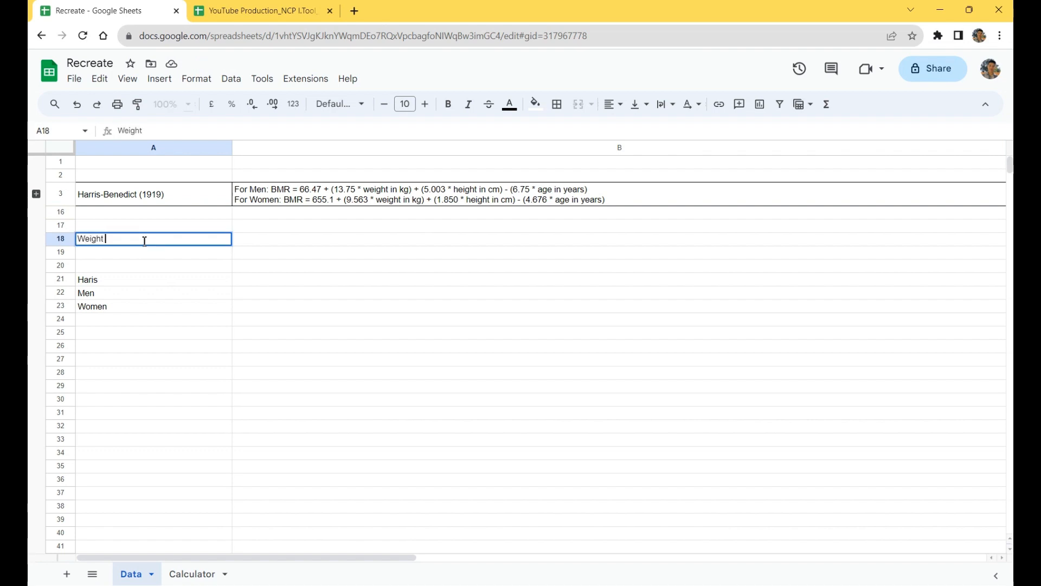
{"action": "type", "text": " (jgkg)"}
{"action": "key", "text": "Return"}
Step: Enter the labels Height (cm) in A19 and Age (Years) in A20
{"action": "type", "text": "H"}
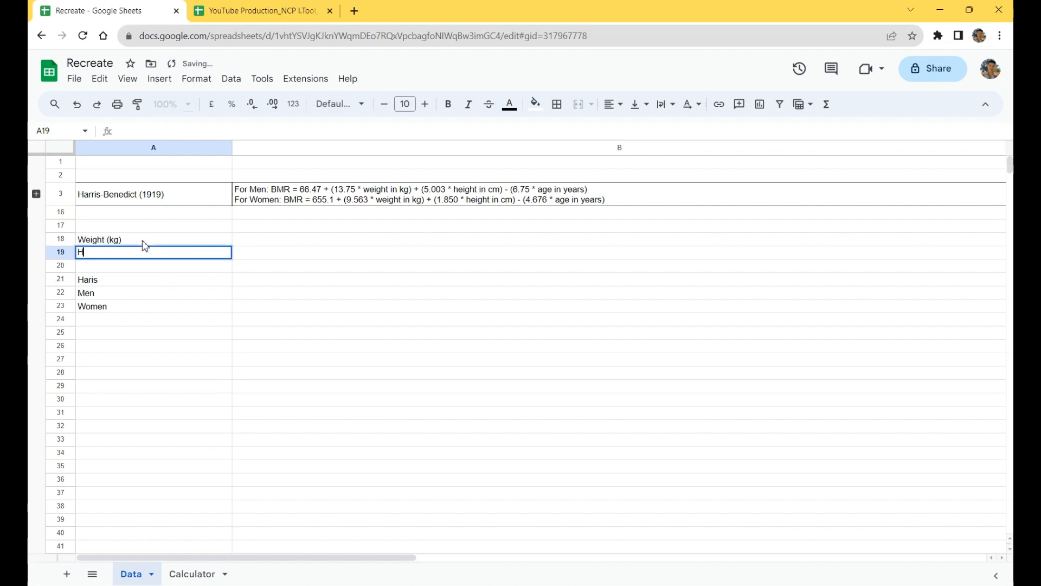
{"action": "type", "text": "eight ("}
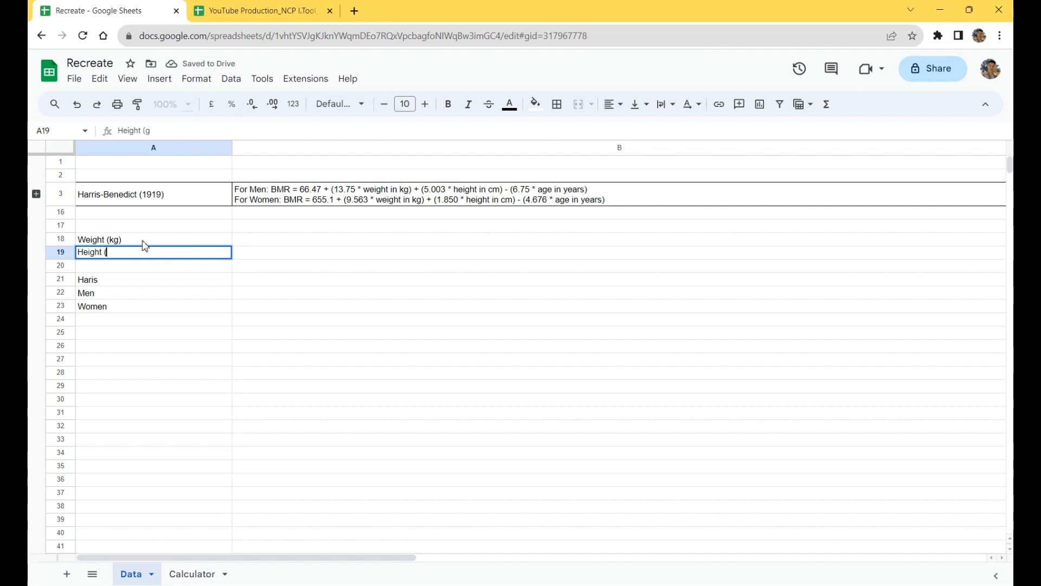
{"action": "type", "text": "cm)"}
{"action": "key", "text": "Return"}
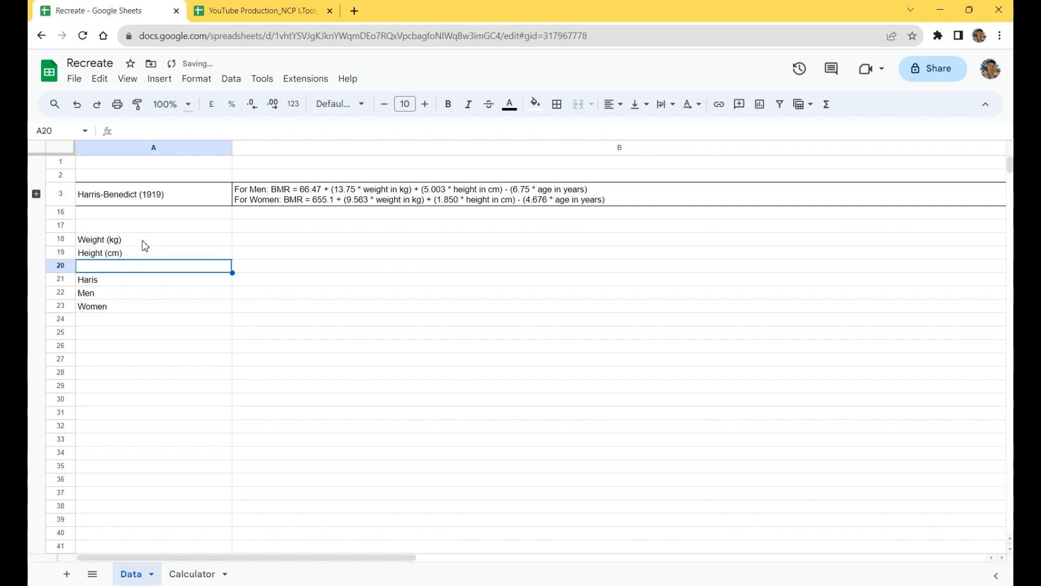
{"action": "type", "text": "Age (Years)"}
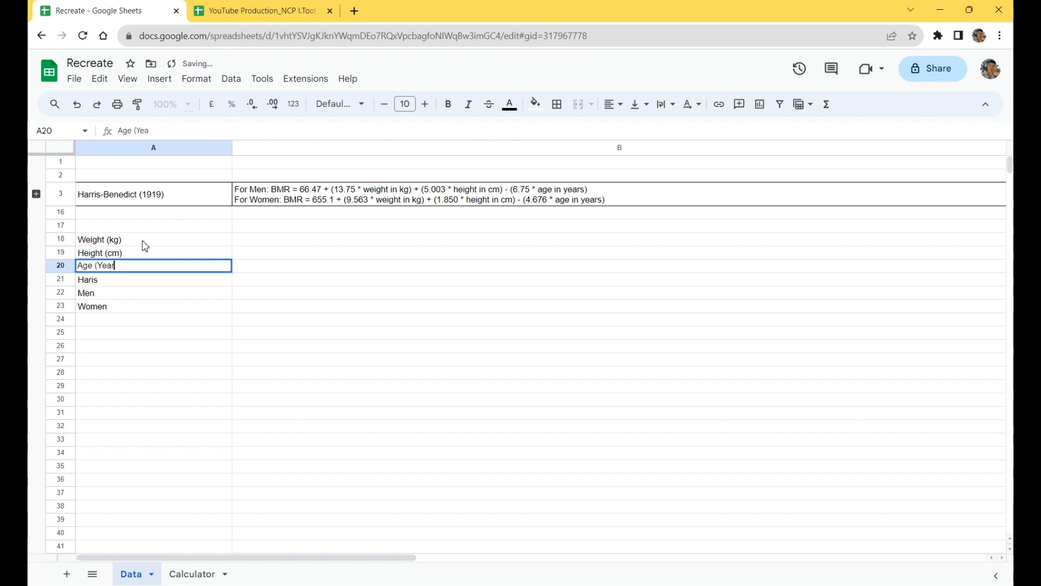
{"action": "key", "text": "Return"}
Step: Move the Haris, Men and Women labels down one row to A22 through A24
{"action": "key", "text": "shift+Down"}
{"action": "key", "text": "shift+Down"}
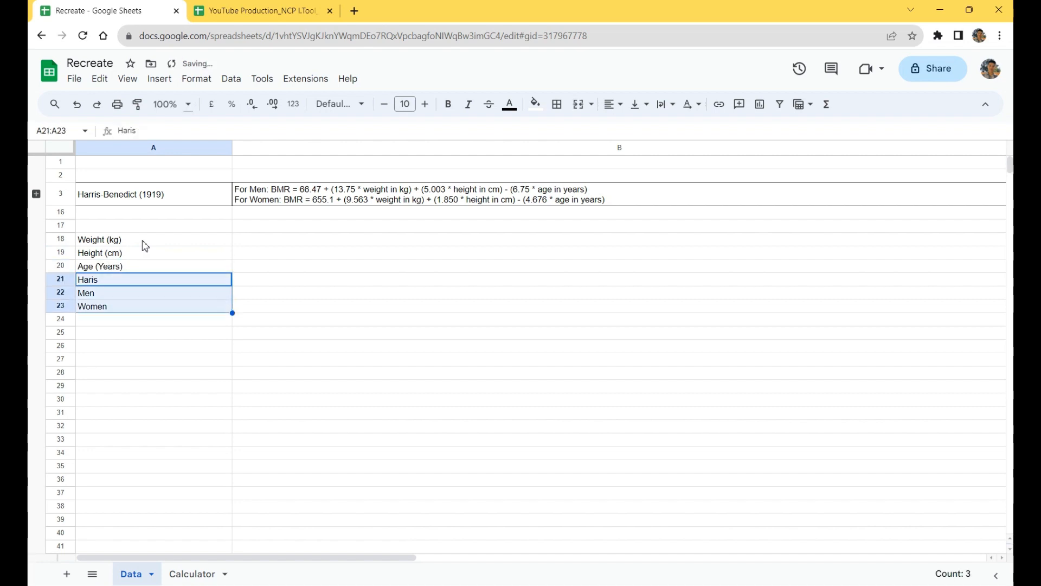
{"action": "key", "text": "ctrl+x"}
{"action": "key", "text": "Down"}
{"action": "key", "text": "ctrl+v"}
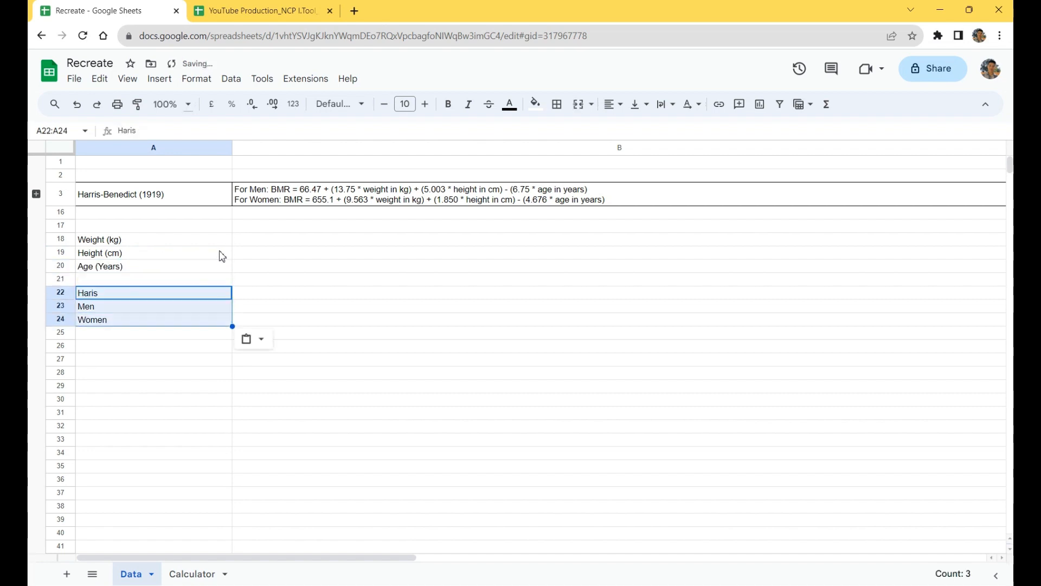
Step: Enter a sample weight of 65 in cell B18
{"action": "left_click", "coordinate": [307, 226]}
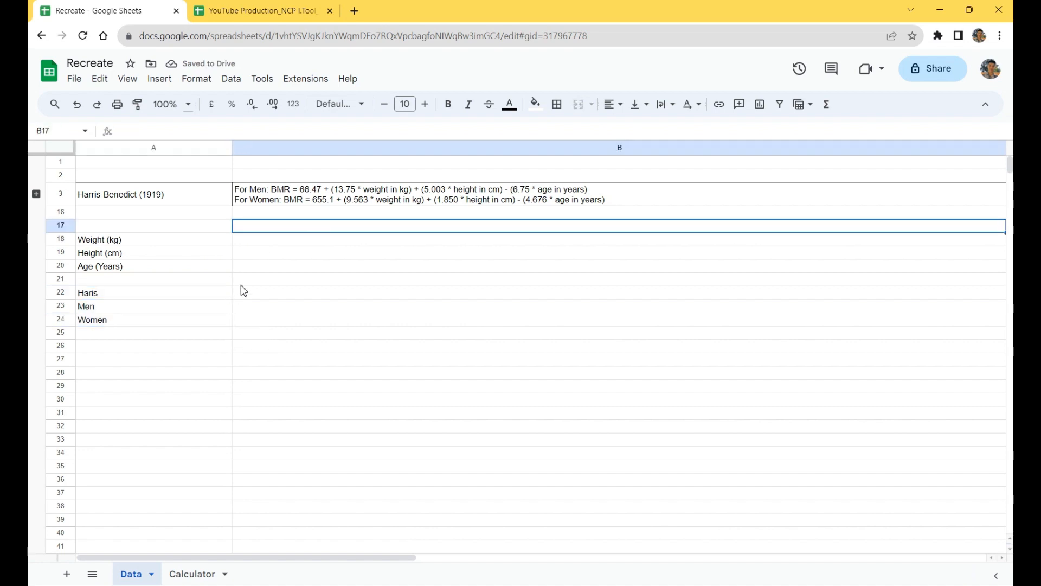
{"action": "left_click", "coordinate": [242, 284]}
{"action": "left_click", "coordinate": [257, 240]}
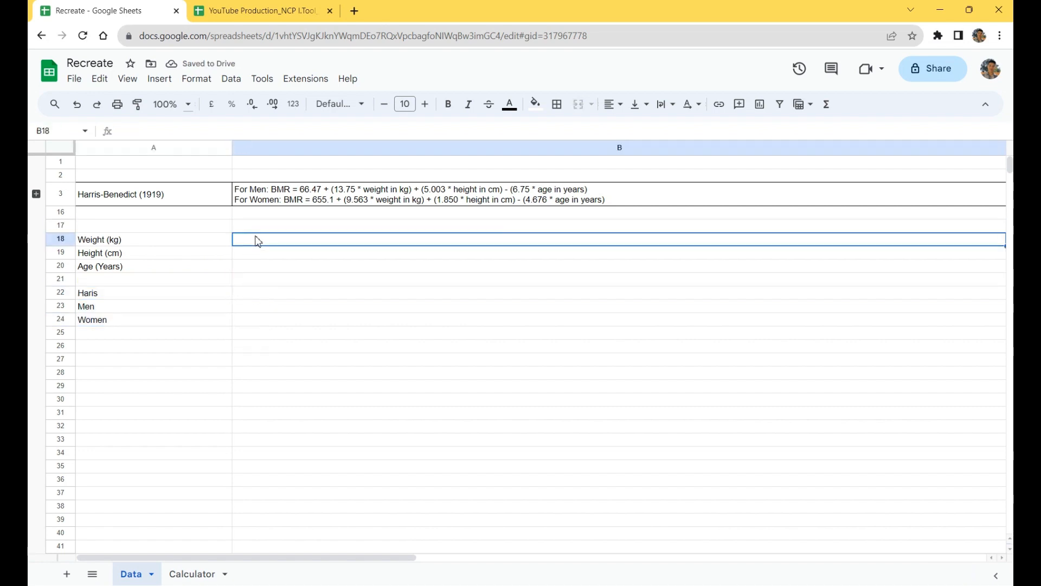
{"action": "type", "text": "65"}
{"action": "key", "text": "Return"}
{"action": "key", "text": "Left"}
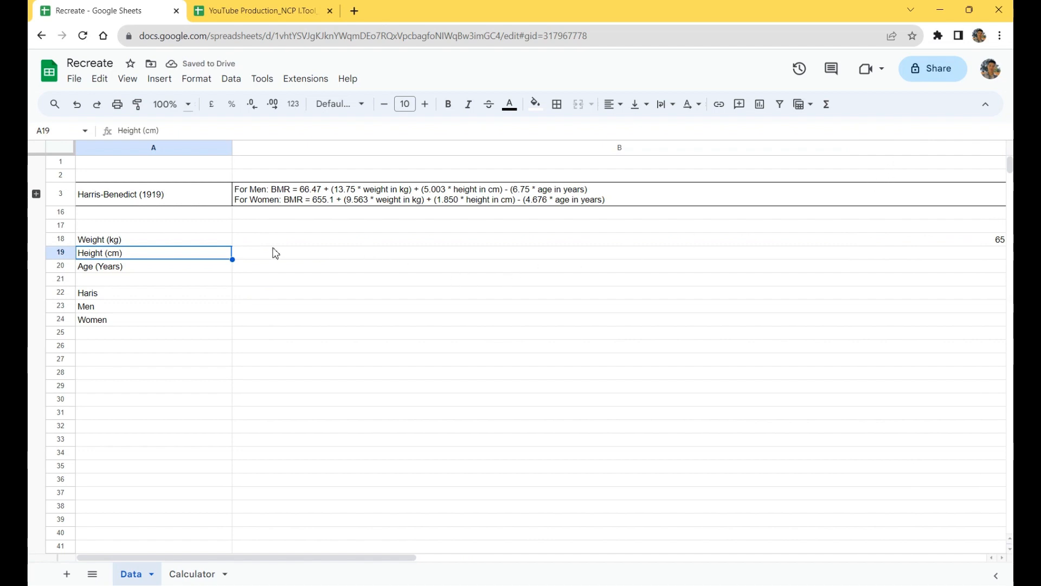
Step: Enter a sample height of 170 in B19 and an age of 27 in B20
{"action": "left_click", "coordinate": [263, 257]}
{"action": "type", "text": "1"}
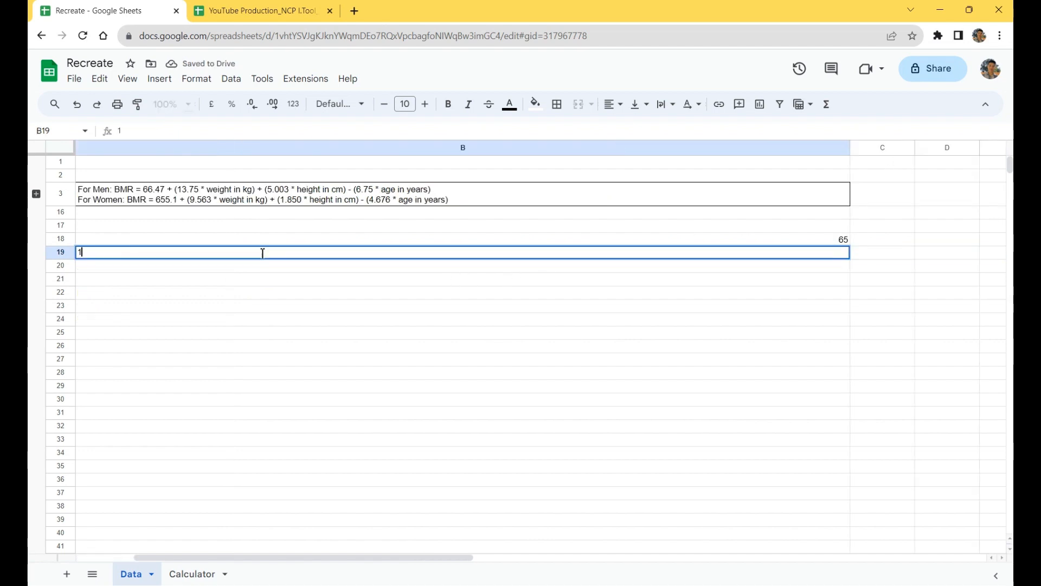
{"action": "type", "text": "70"}
{"action": "key", "text": "Return"}
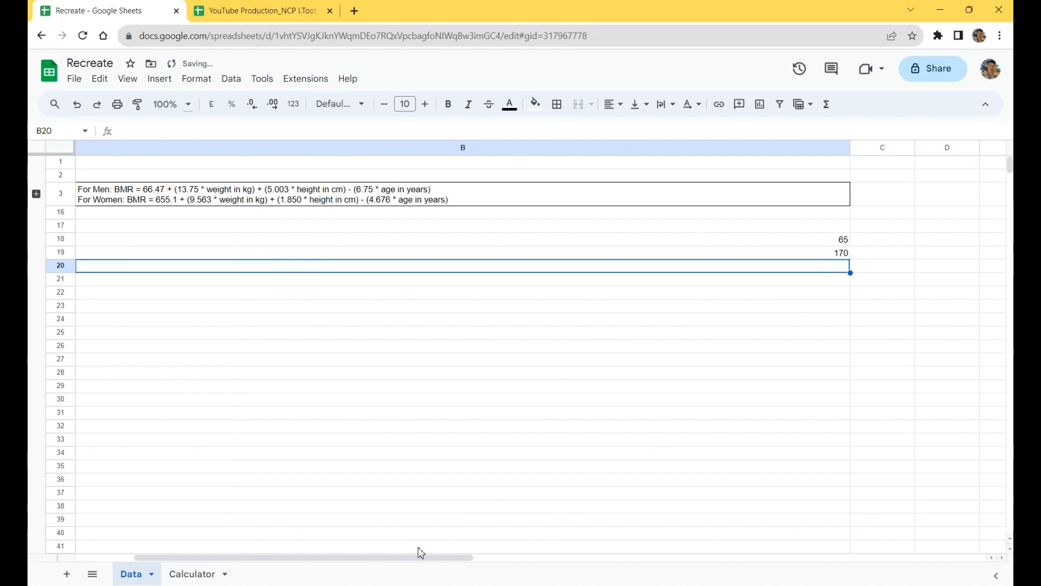
{"action": "left_click_drag", "start_coordinate": [418, 556], "coordinate": [360, 550]}
{"action": "type", "text": "27"}
{"action": "key", "text": "Return"}
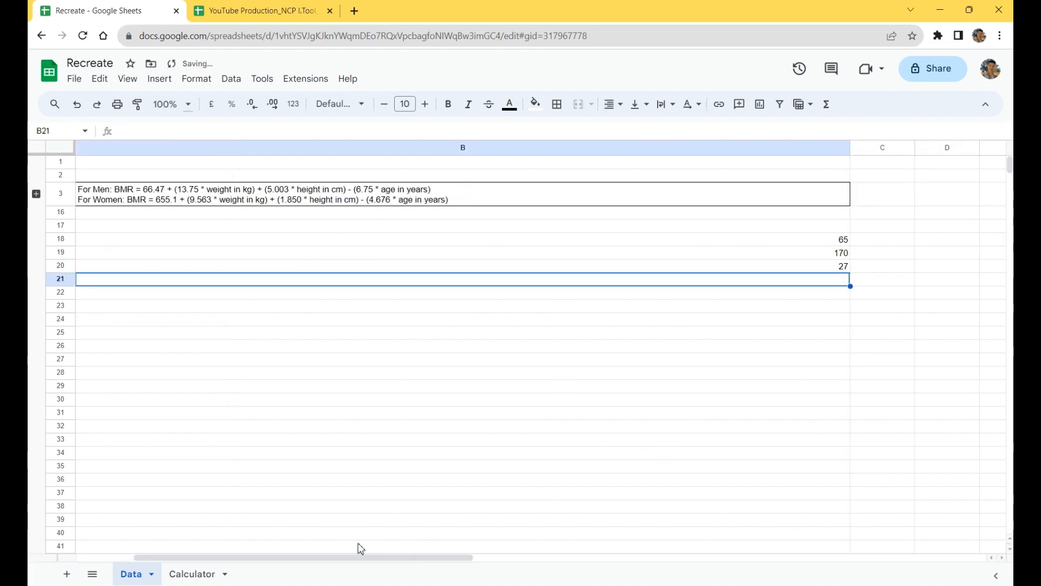
Step: Narrow column B so that its values sit close to the labels in column A
{"action": "left_click_drag", "start_coordinate": [853, 147], "coordinate": [200, 140]}
{"action": "left_click_drag", "start_coordinate": [572, 558], "coordinate": [366, 512]}
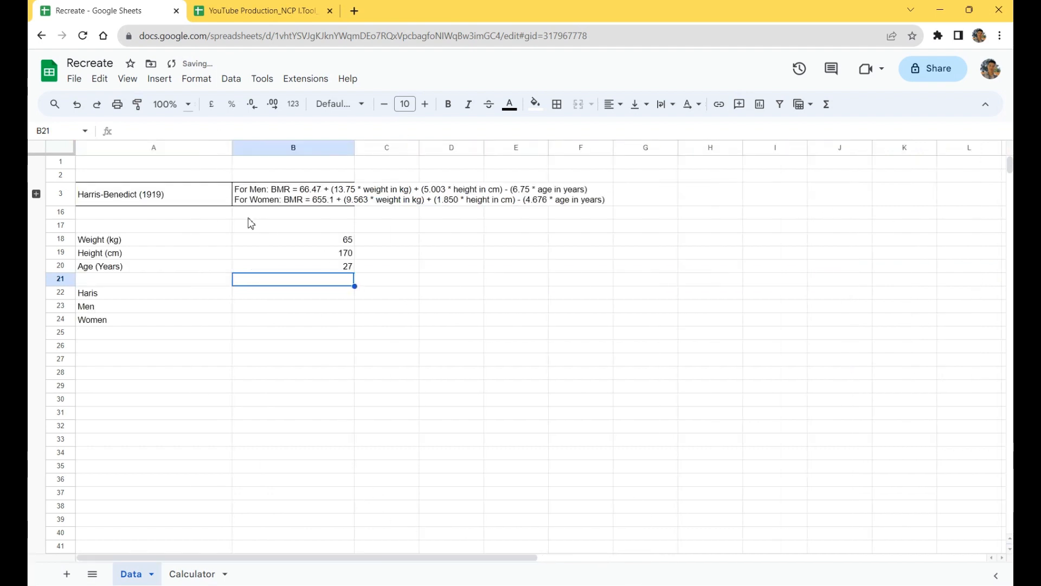
{"action": "left_click", "coordinate": [270, 294]}
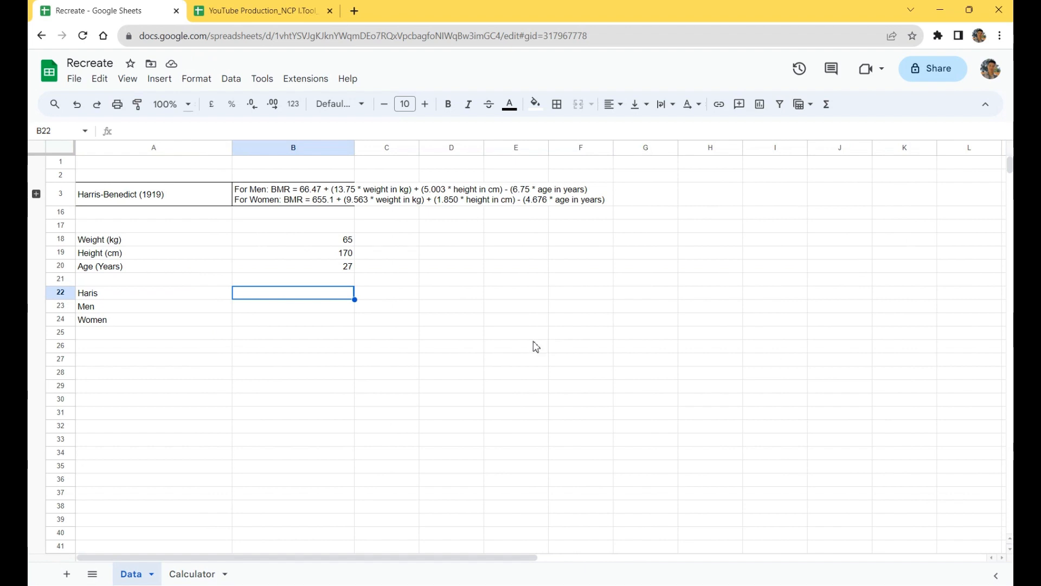
{"action": "left_click", "coordinate": [267, 307]}
{"action": "type", "text": "="}
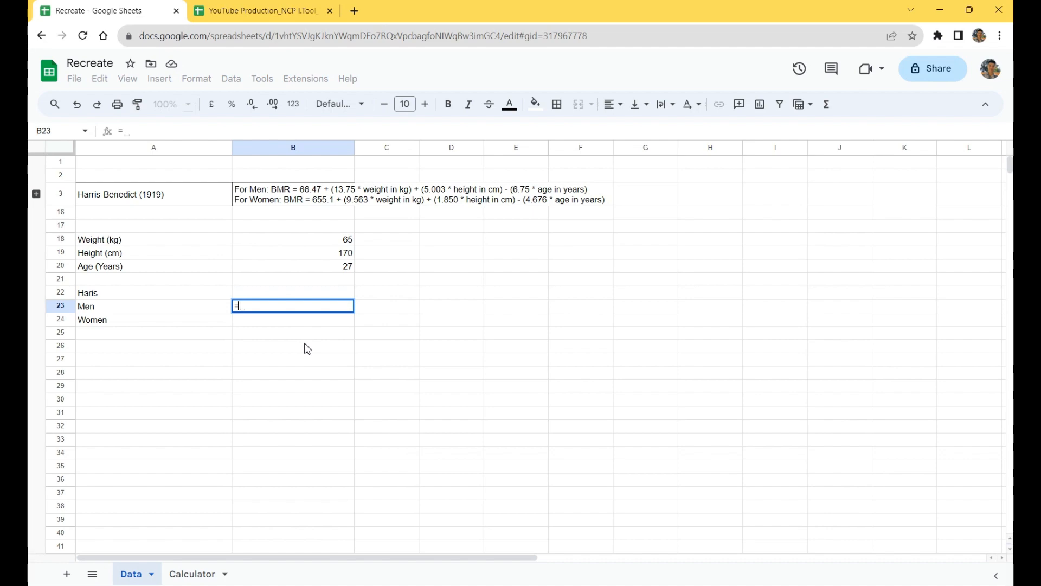
{"action": "key", "text": "Escape"}
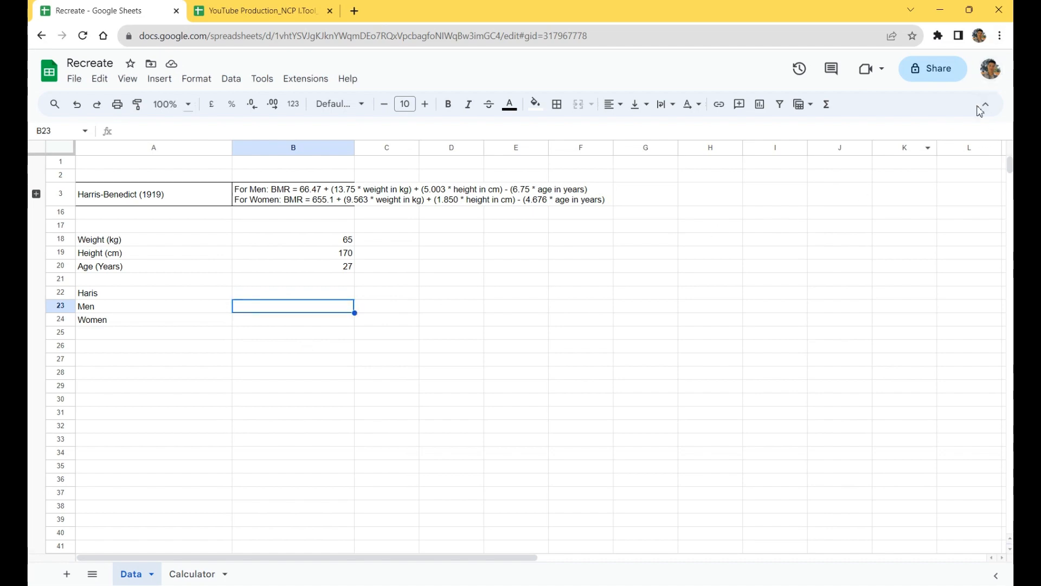
Step: Enlarge the whole page with the browser's zoom setting
{"action": "left_click", "coordinate": [1001, 38]}
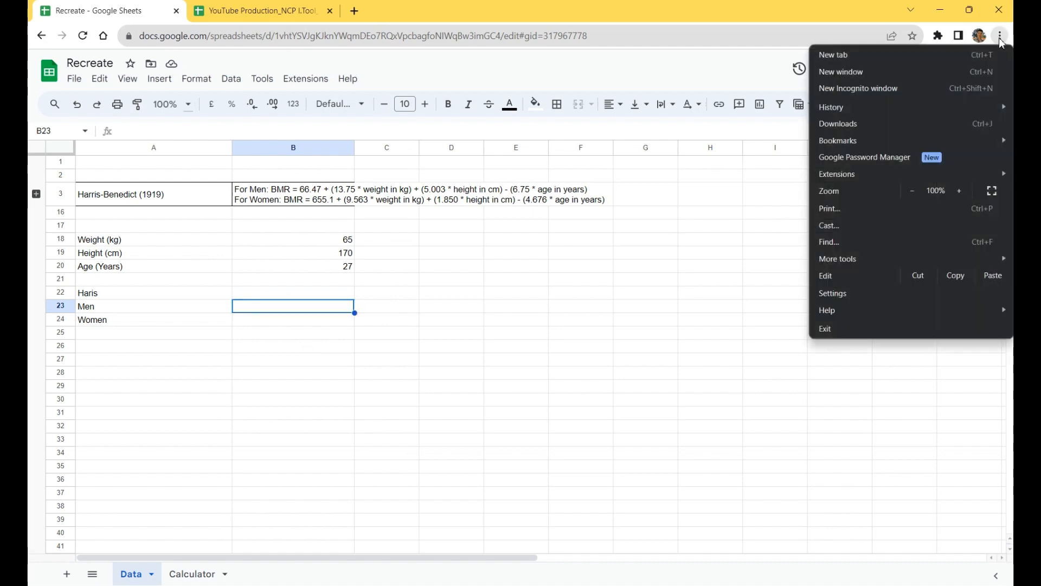
{"action": "left_click", "coordinate": [957, 192]}
{"action": "left_click", "coordinate": [958, 193]}
{"action": "left_click", "coordinate": [958, 193]}
Step: Begin the men's Harris-Benedict formula in cell B22 with =66.47 + (13.75*B18), referencing the weight cell
{"action": "left_click", "coordinate": [345, 409]}
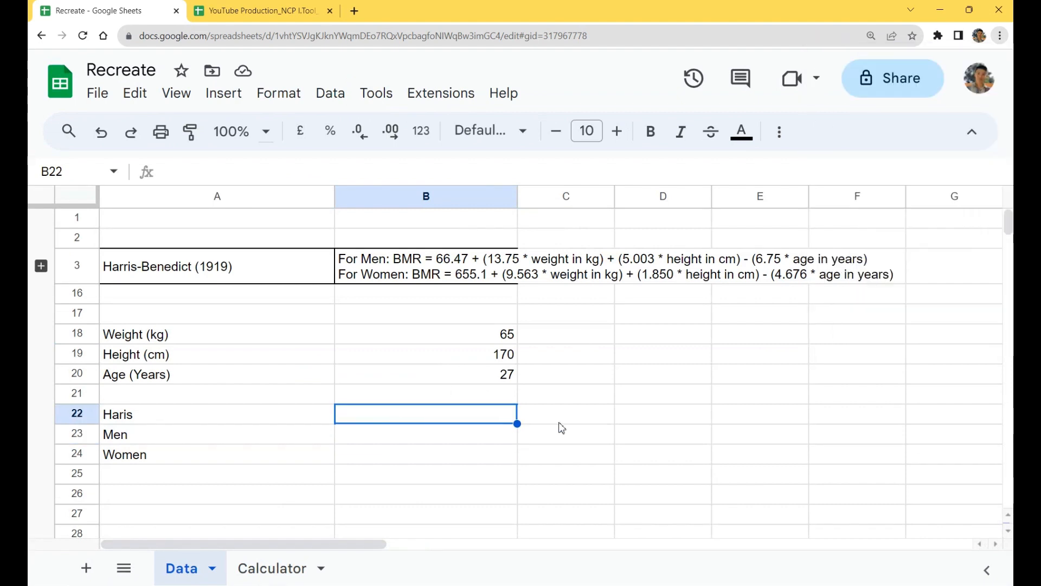
{"action": "type", "text": "="}
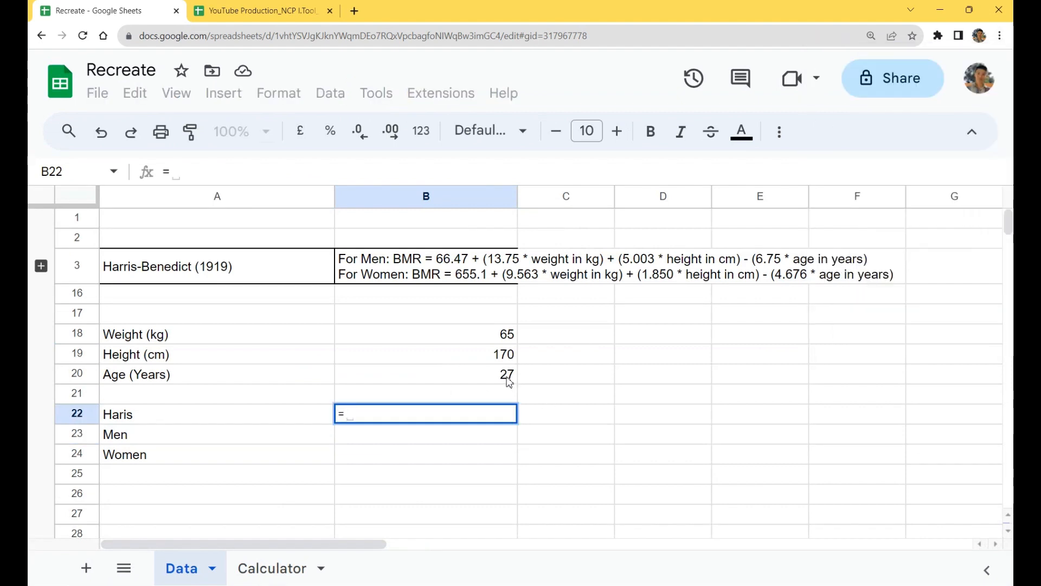
{"action": "type", "text": "66.4"}
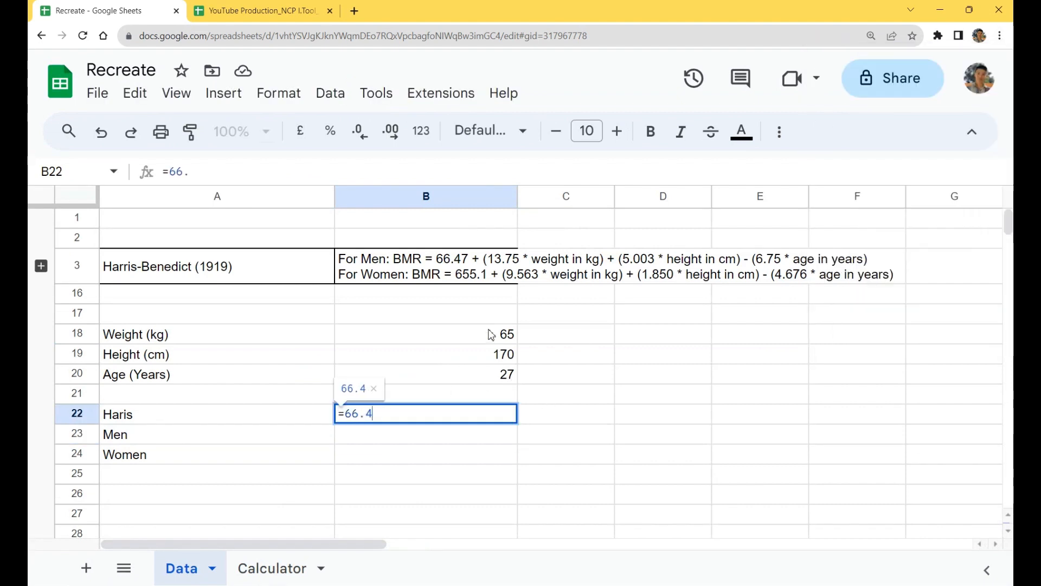
{"action": "type", "text": "7 + ()"}
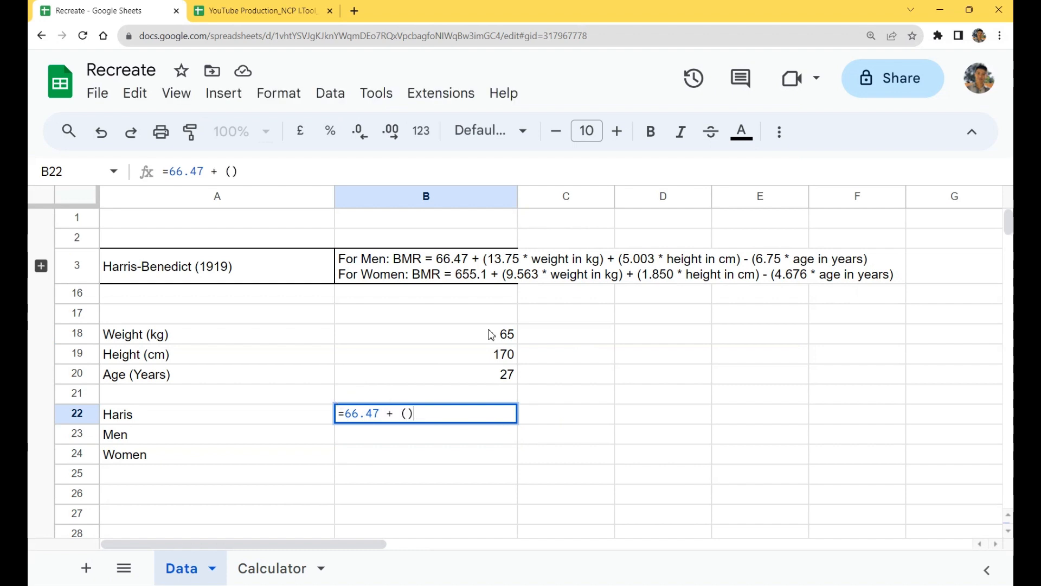
{"action": "left_click", "coordinate": [408, 416]}
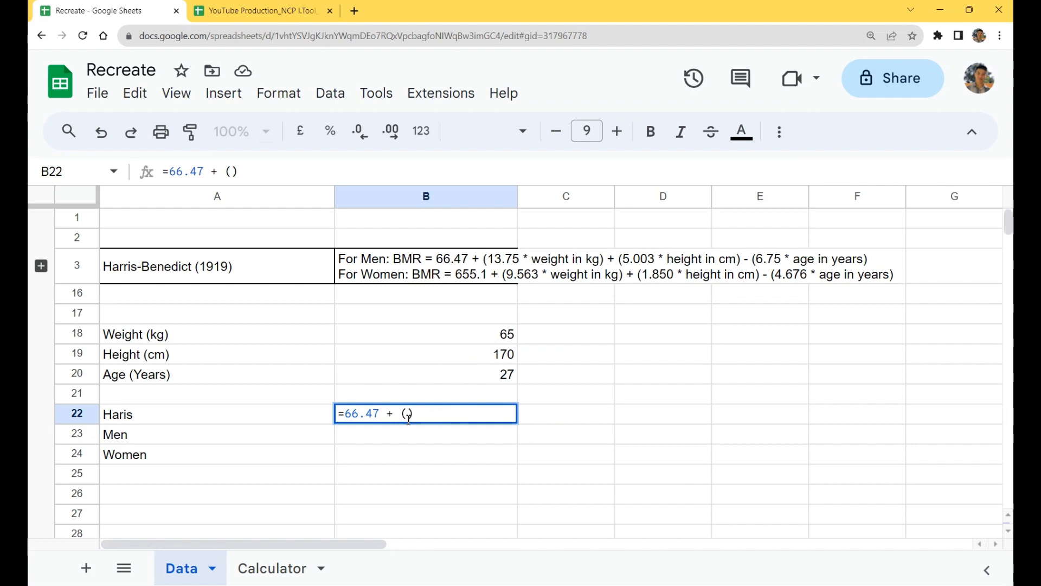
{"action": "type", "text": "13.75"}
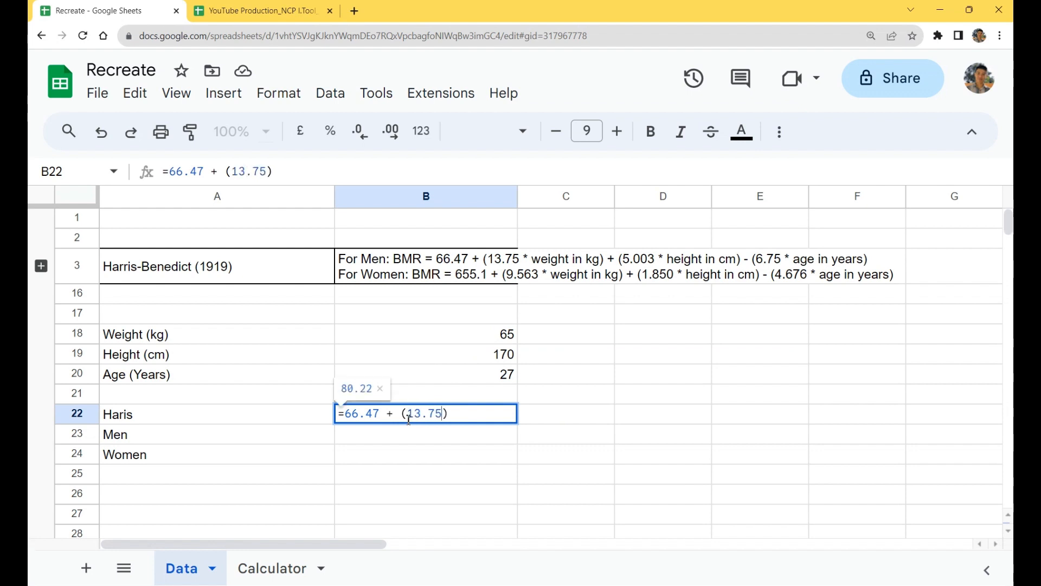
{"action": "type", "text": "*"}
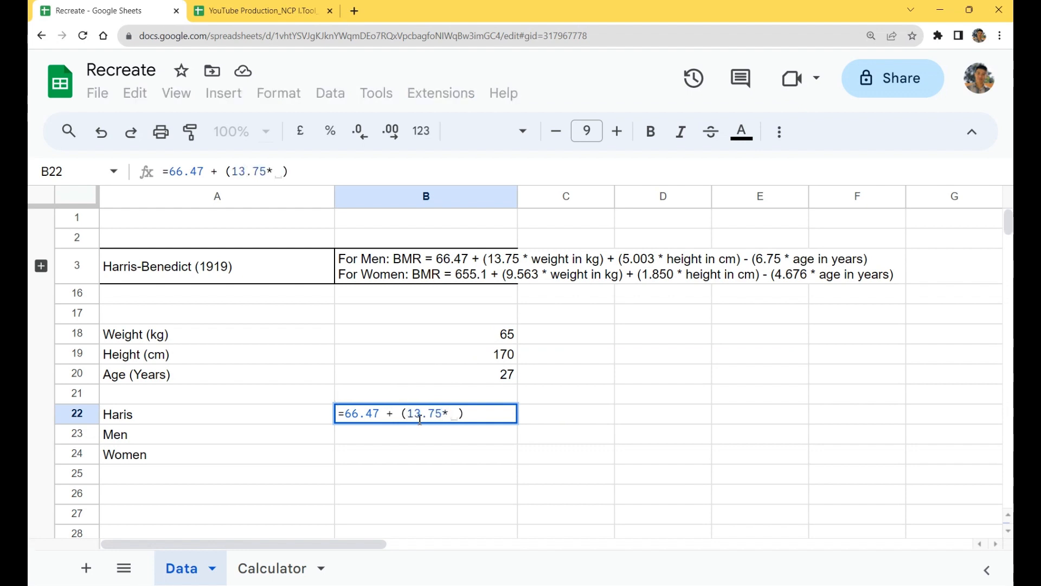
{"action": "left_click", "coordinate": [479, 340]}
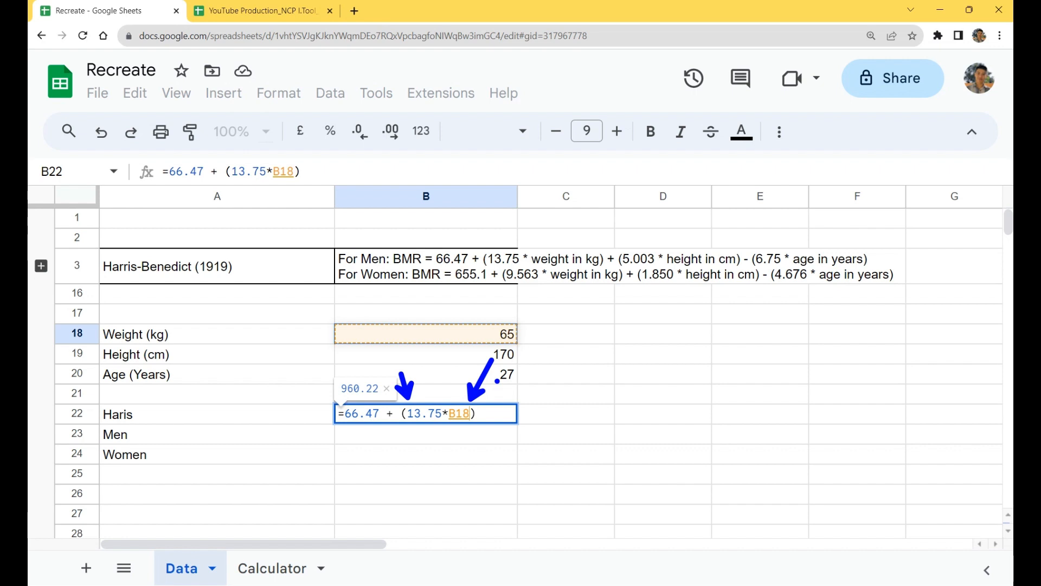
Step: Extend the B22 formula with the height term + (5.003 * B19)
{"action": "left_click", "coordinate": [489, 414]}
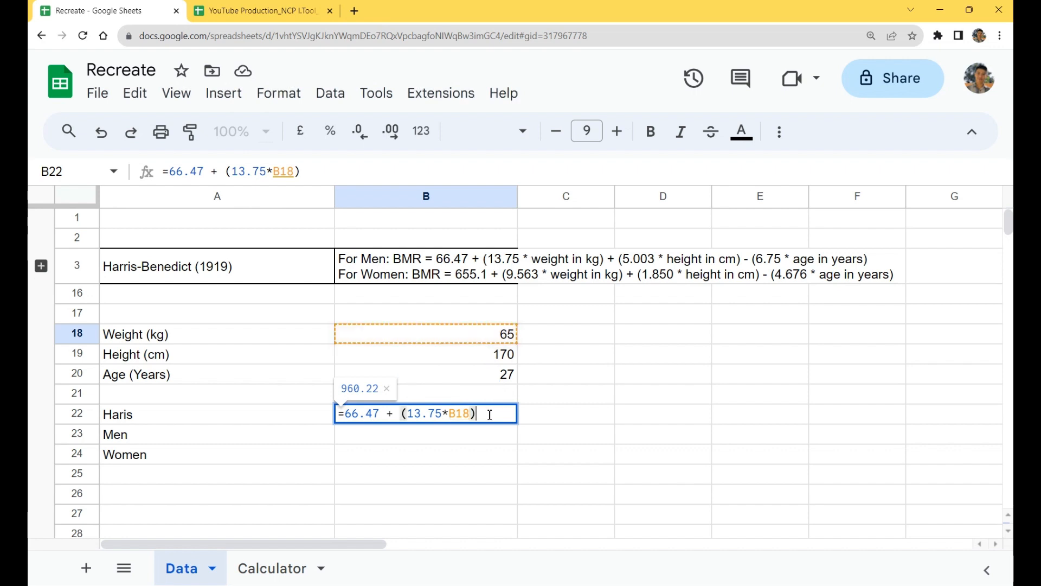
{"action": "type", "text": "+ (13.75*B18) + ("}
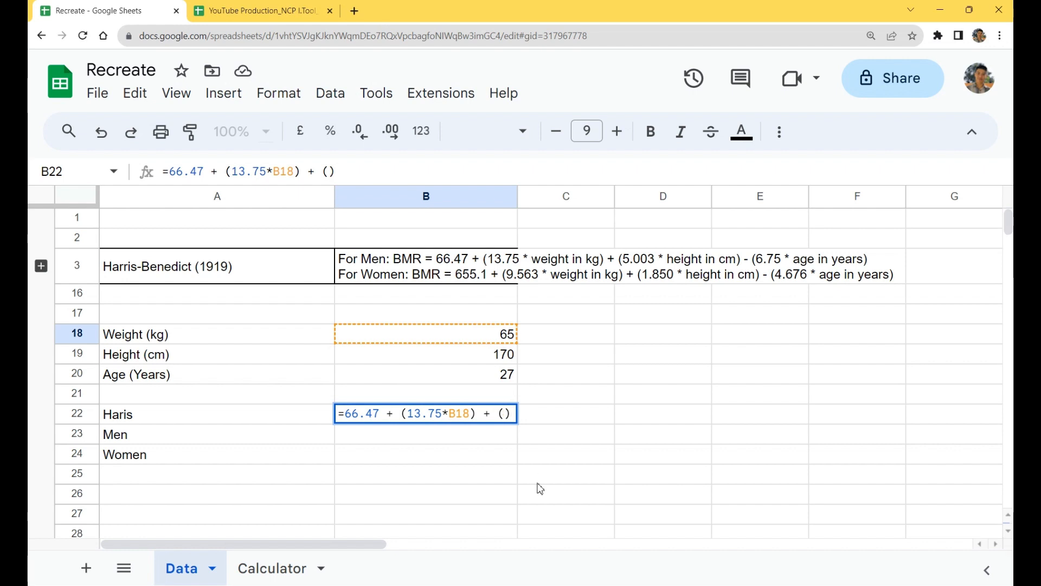
{"action": "type", "text": "5.003"}
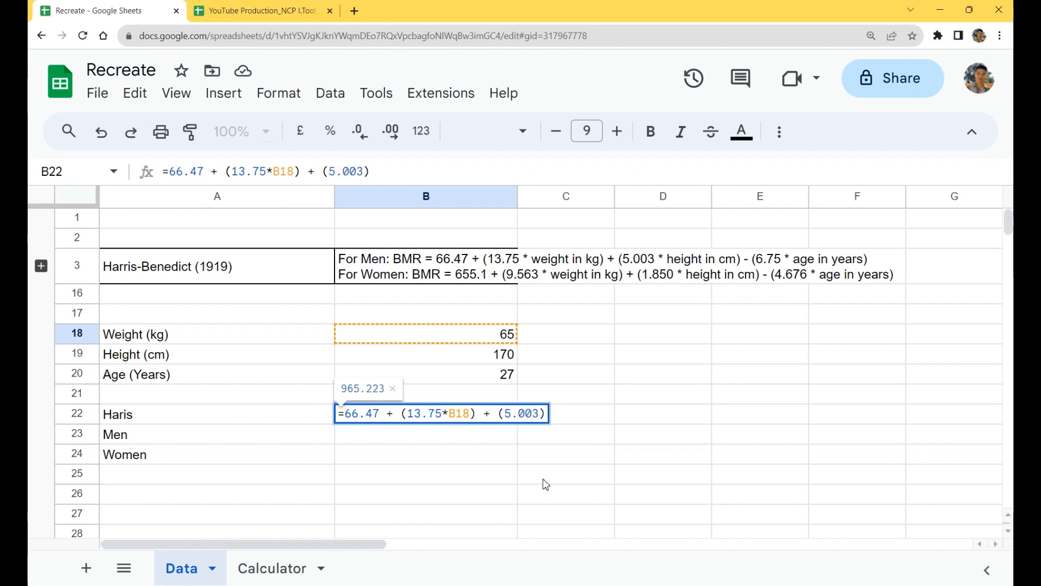
{"action": "type", "text": " *"}
{"action": "left_click", "coordinate": [448, 354]}
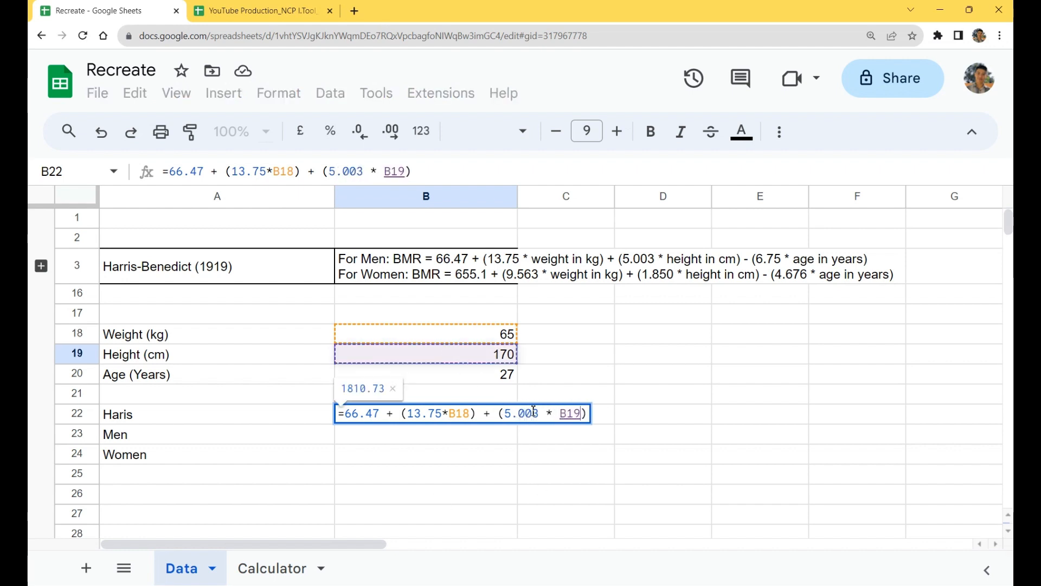
Step: Complete the B22 formula by subtracting the age term (6.75*B20) and commit it
{"action": "left_click", "coordinate": [587, 414]}
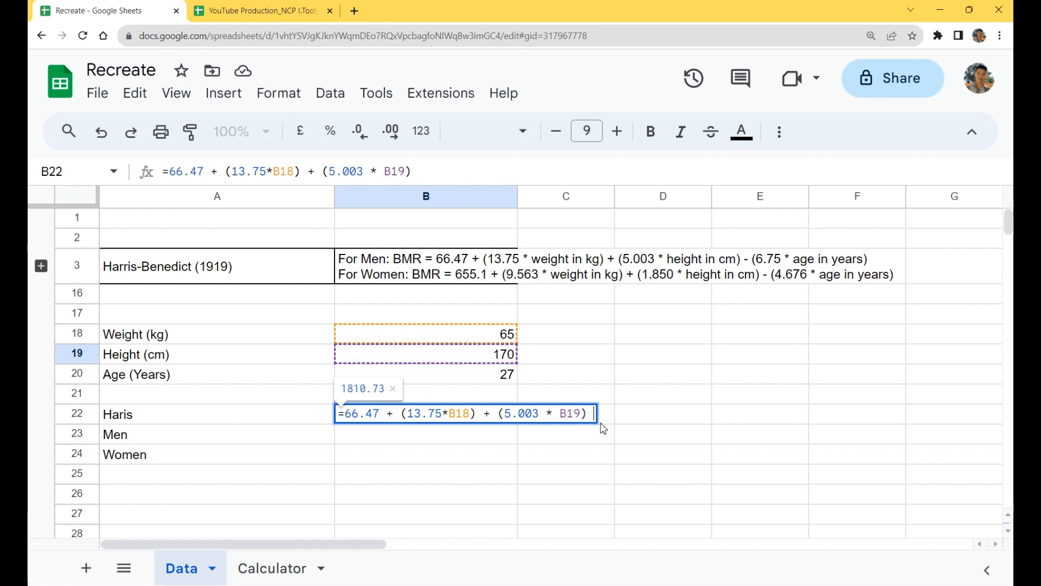
{"action": "type", "text": "- (6.75*"}
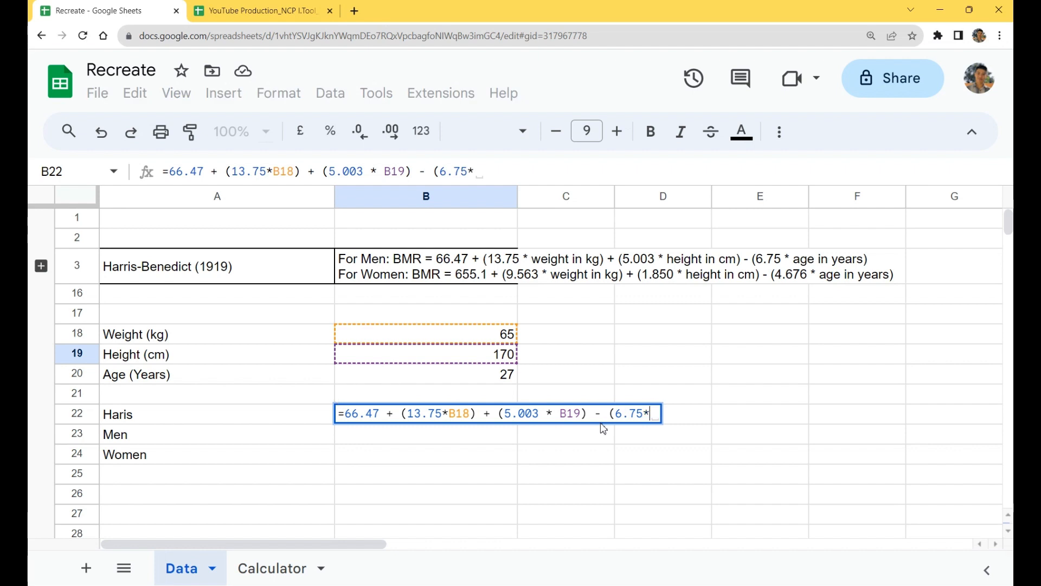
{"action": "left_click", "coordinate": [483, 380]}
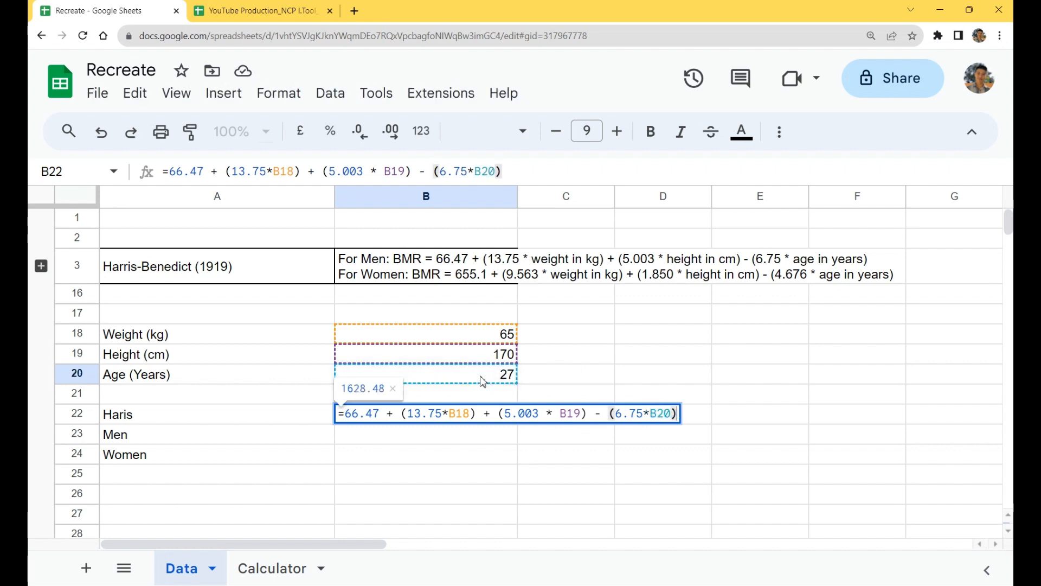
{"action": "key", "text": "Return"}
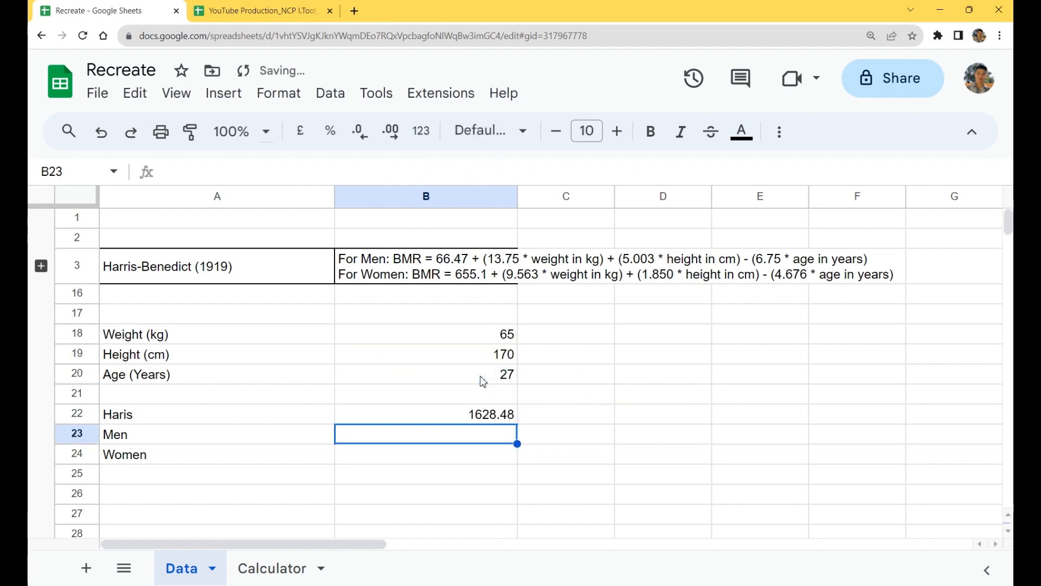
Step: Move the men's formula from B22 to B23, beside the Men label, by cutting and pasting it
{"action": "left_click", "coordinate": [476, 420]}
{"action": "key", "text": "ctrl+c"}
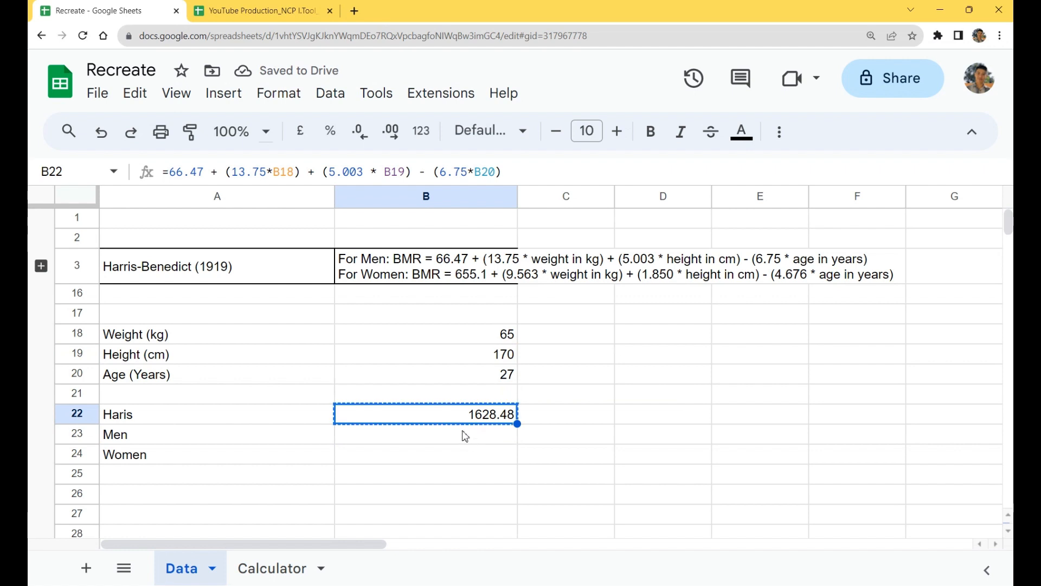
{"action": "right_click", "coordinate": [463, 413]}
{"action": "left_click", "coordinate": [551, 178]}
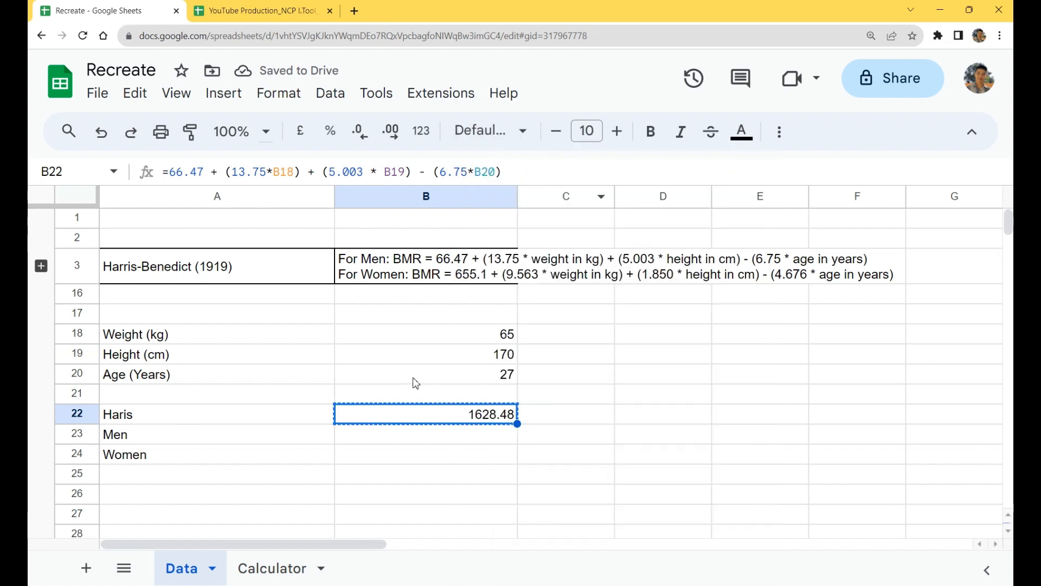
{"action": "left_click", "coordinate": [395, 438]}
{"action": "right_click", "coordinate": [394, 437]}
{"action": "left_click", "coordinate": [494, 212]}
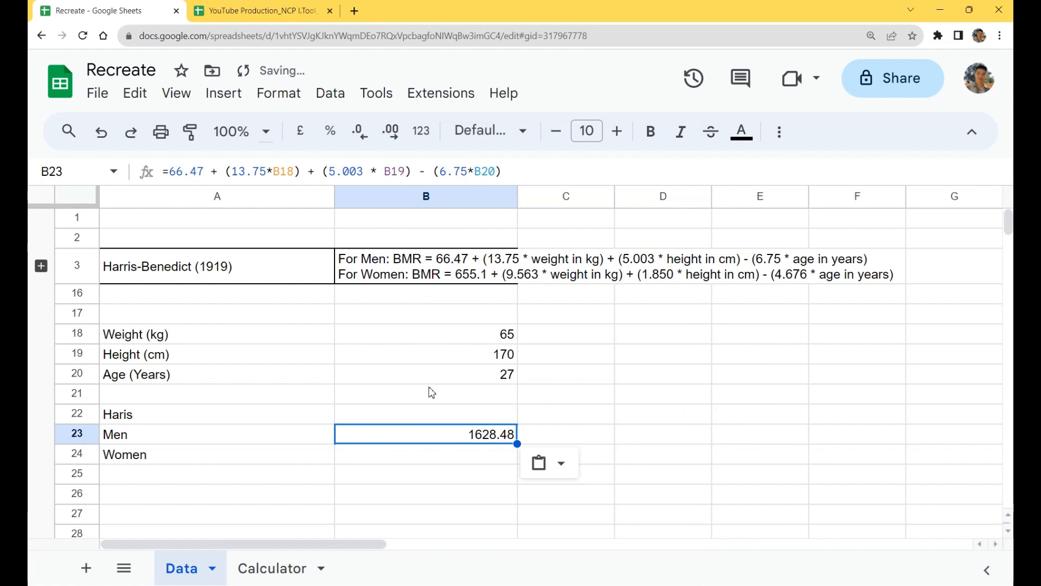
Step: Copy the full formula text of B23 into B24, beside the Women label, keeping the same cell references
{"action": "left_click", "coordinate": [443, 459]}
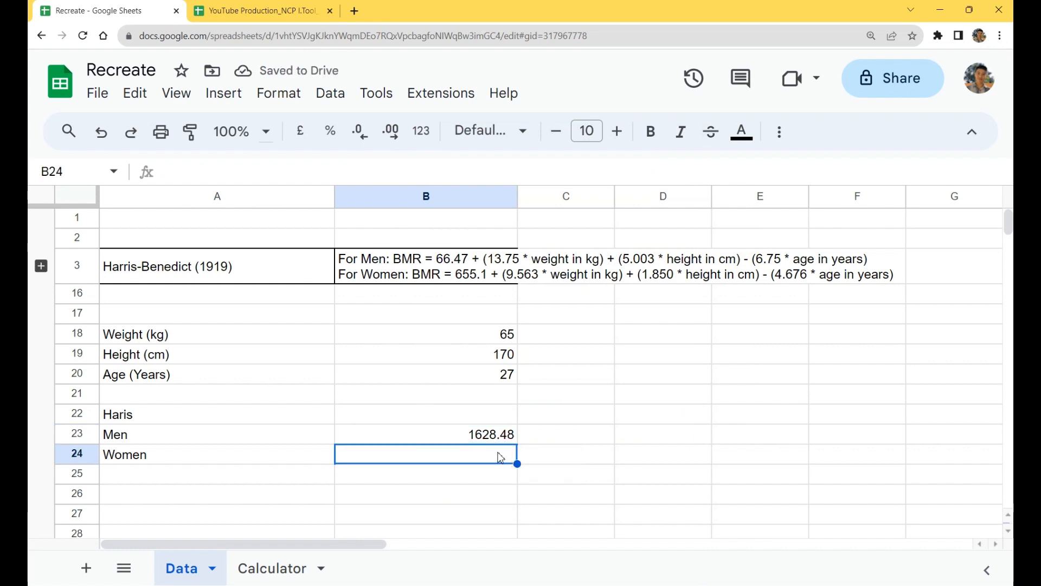
{"action": "double_click", "coordinate": [498, 437]}
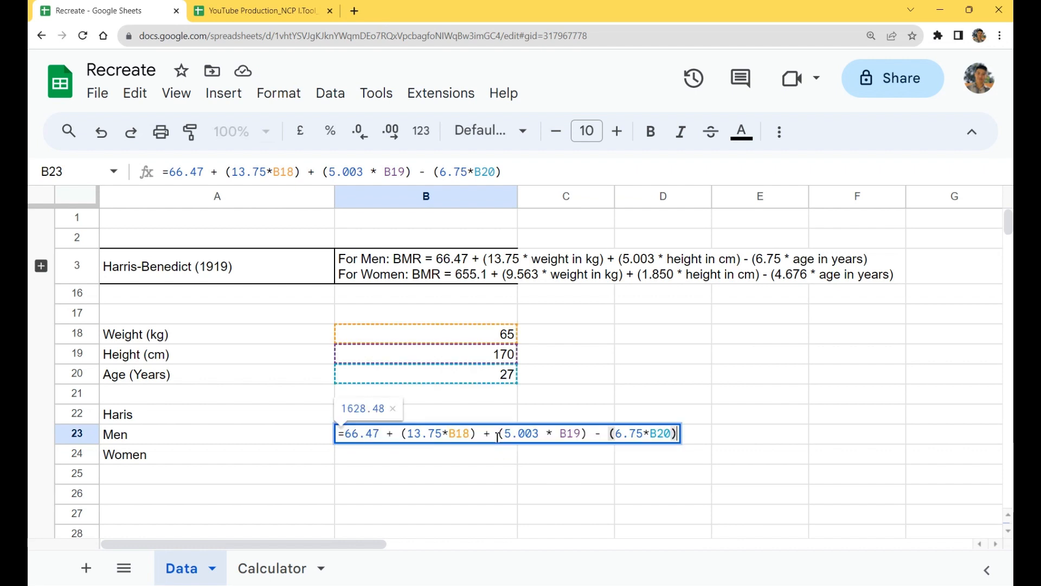
{"action": "key", "text": "ctrl+a"}
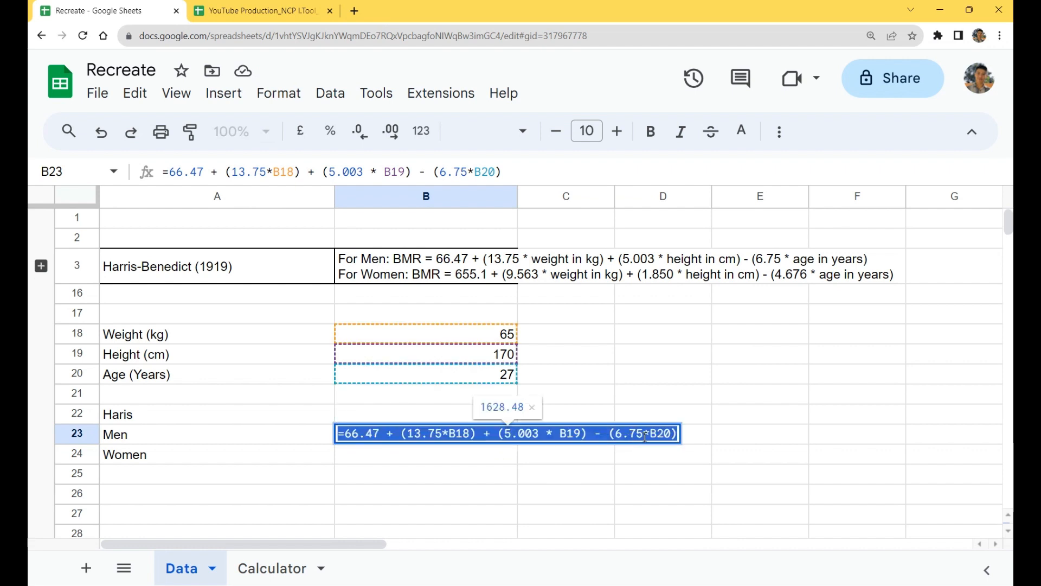
{"action": "left_click", "coordinate": [645, 435]}
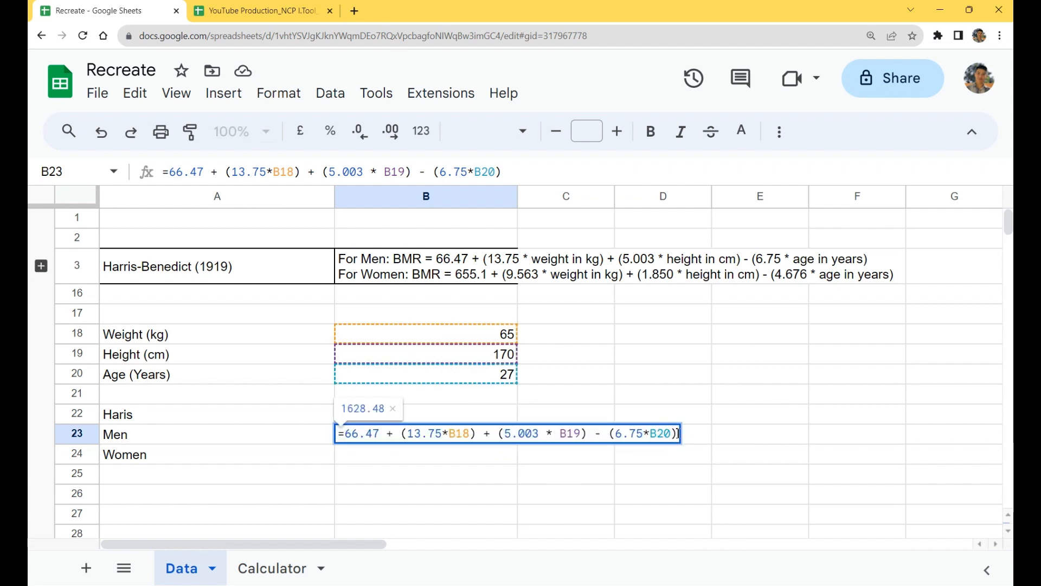
{"action": "left_click_drag", "start_coordinate": [344, 432], "coordinate": [656, 456]}
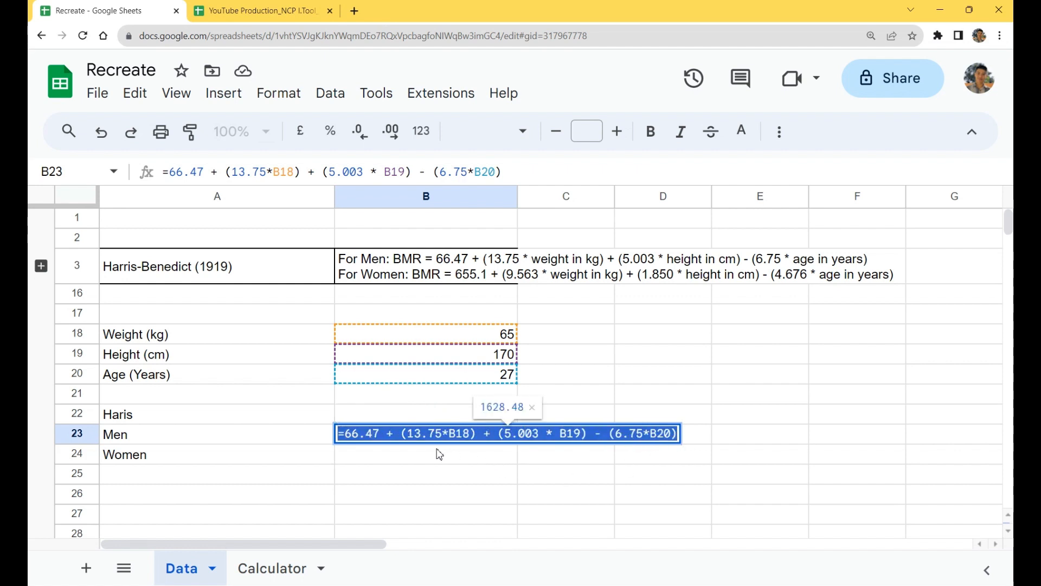
{"action": "key", "text": "Return"}
{"action": "double_click", "coordinate": [417, 457]}
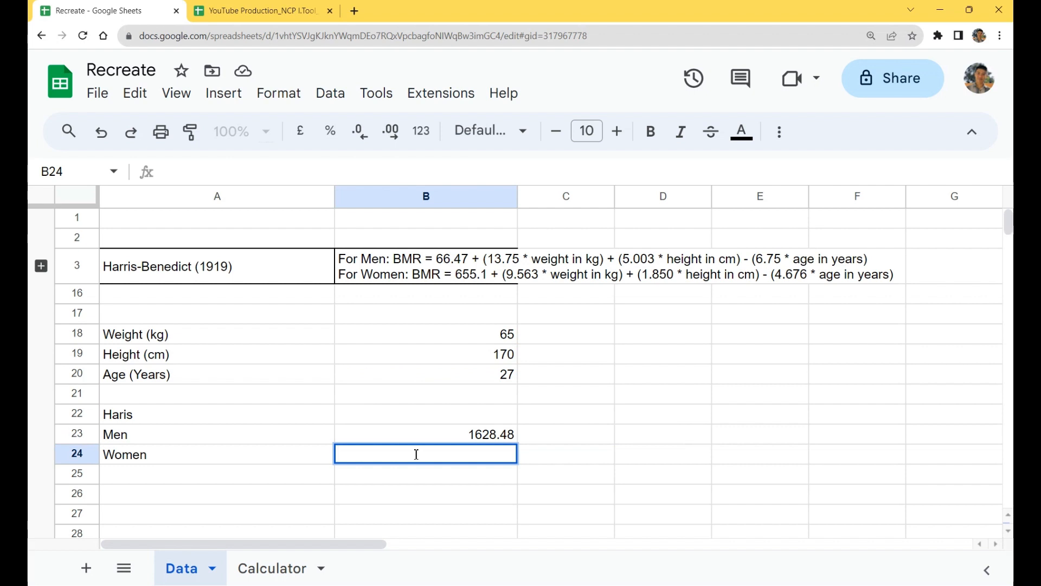
{"action": "key", "text": "ctrl+v"}
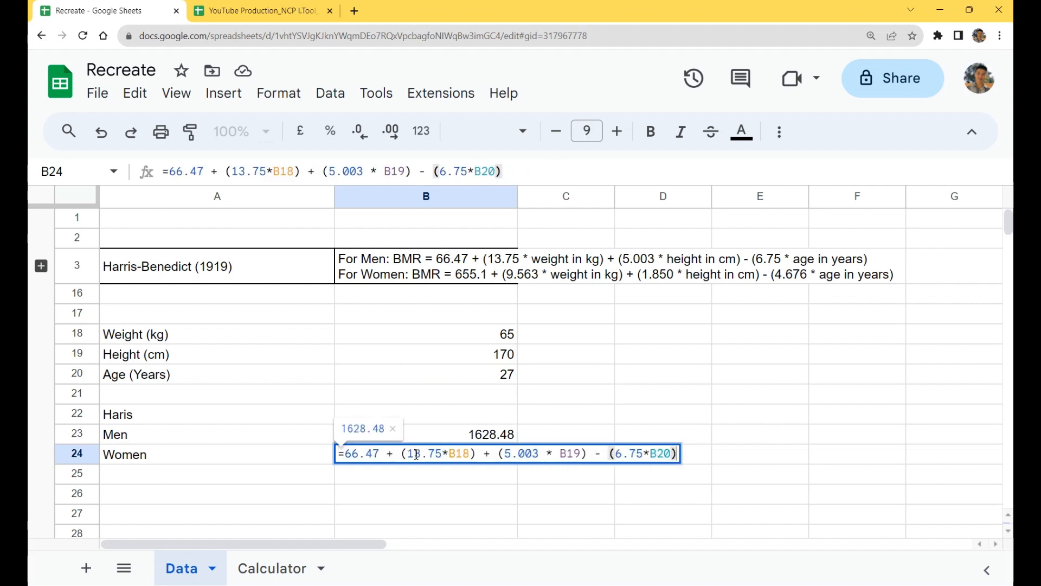
Step: Replace the opening constant of the women's formula in B24 with 655.1
{"action": "left_click", "coordinate": [379, 453]}
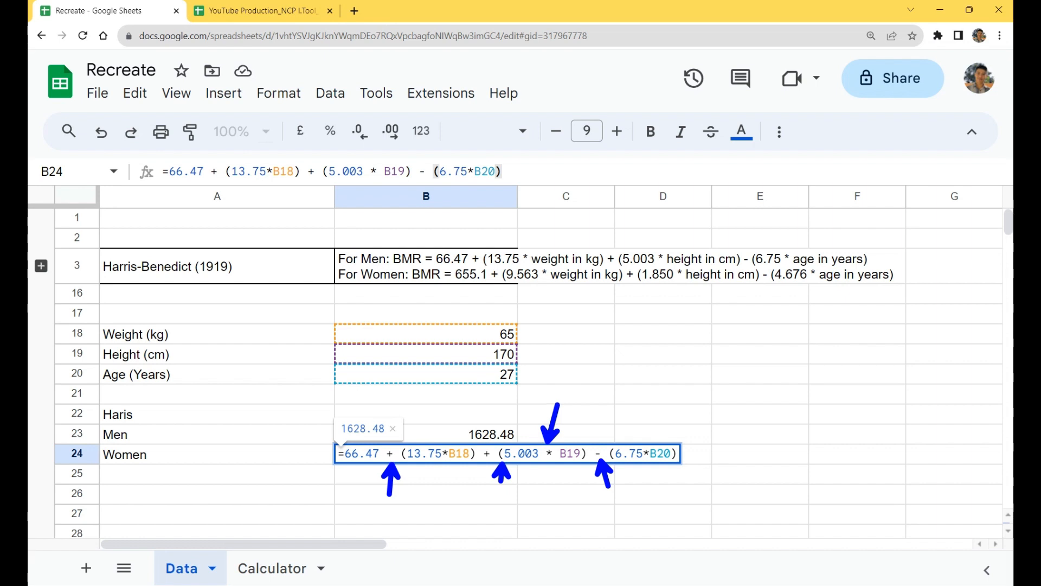
{"action": "key", "text": "Escape"}
{"action": "left_click", "coordinate": [380, 452]}
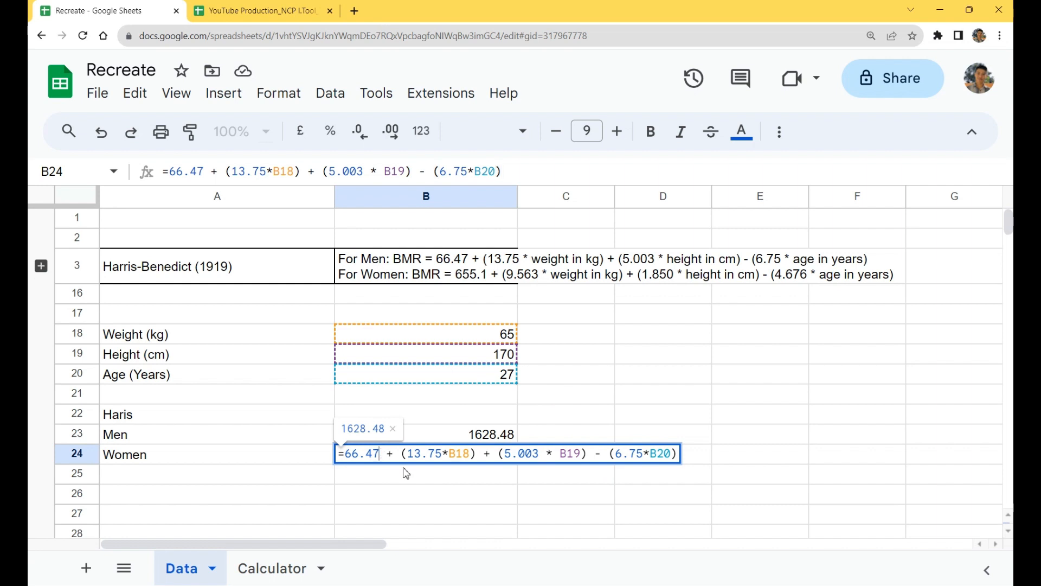
{"action": "key", "text": "ctrl+shift+Left"}
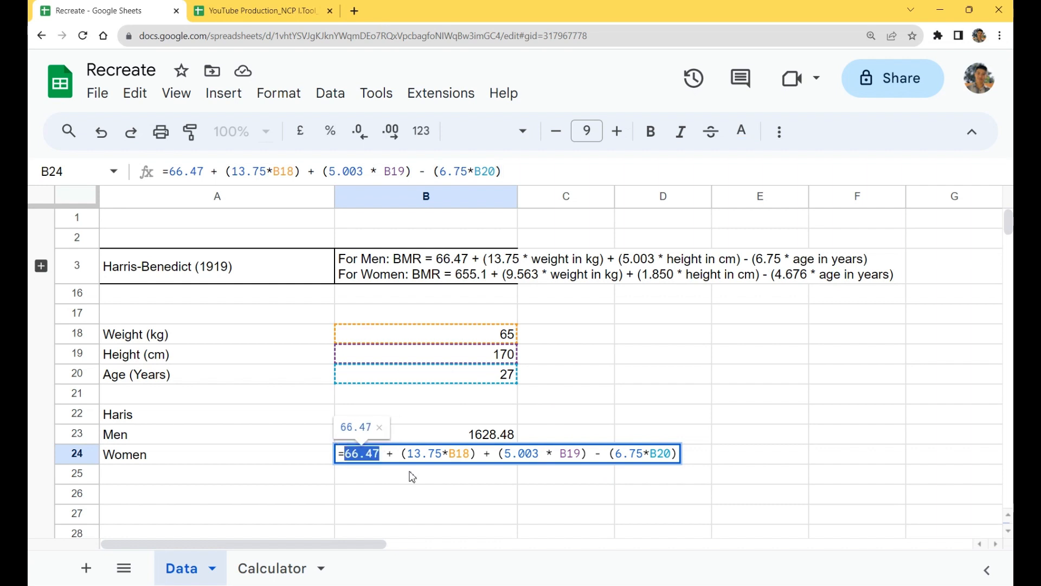
{"action": "type", "text": "655"}
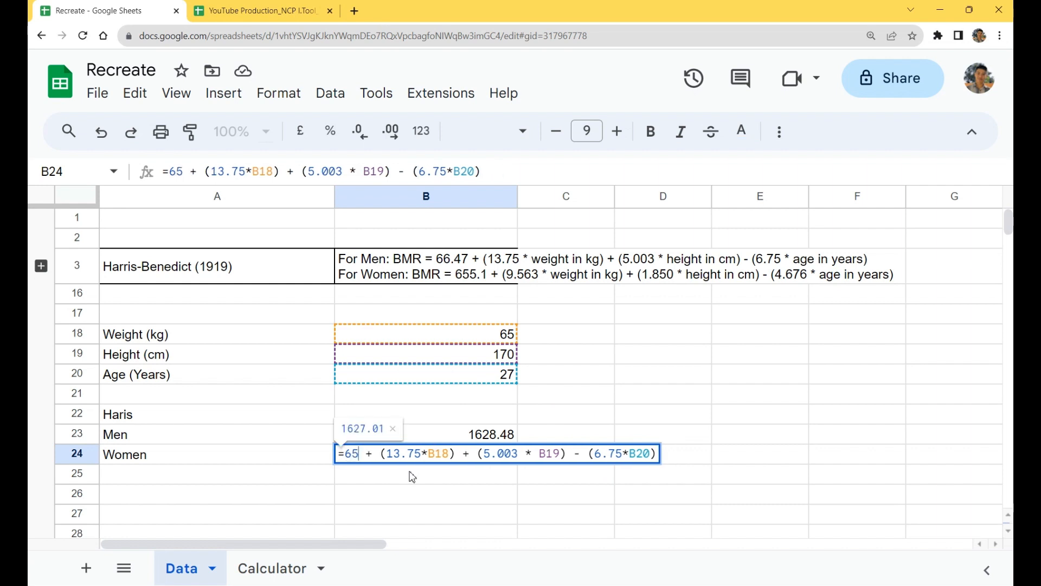
{"action": "type", "text": ".1"}
Step: Change the weight coefficient in the women's formula in B24 to 9.563
{"action": "key", "text": "ctrl+Right"}
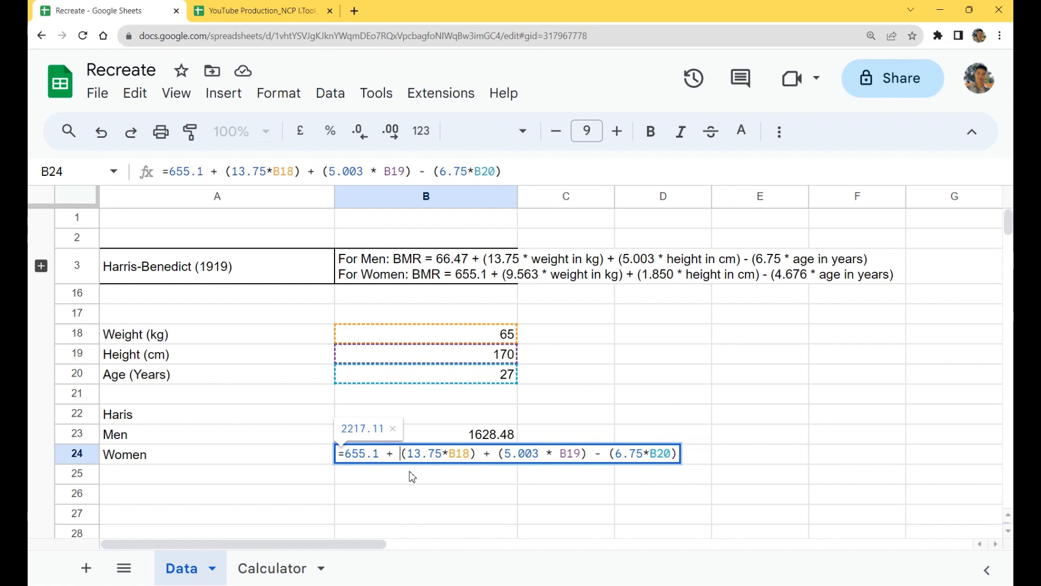
{"action": "key", "text": "ctrl+shift+Right"}
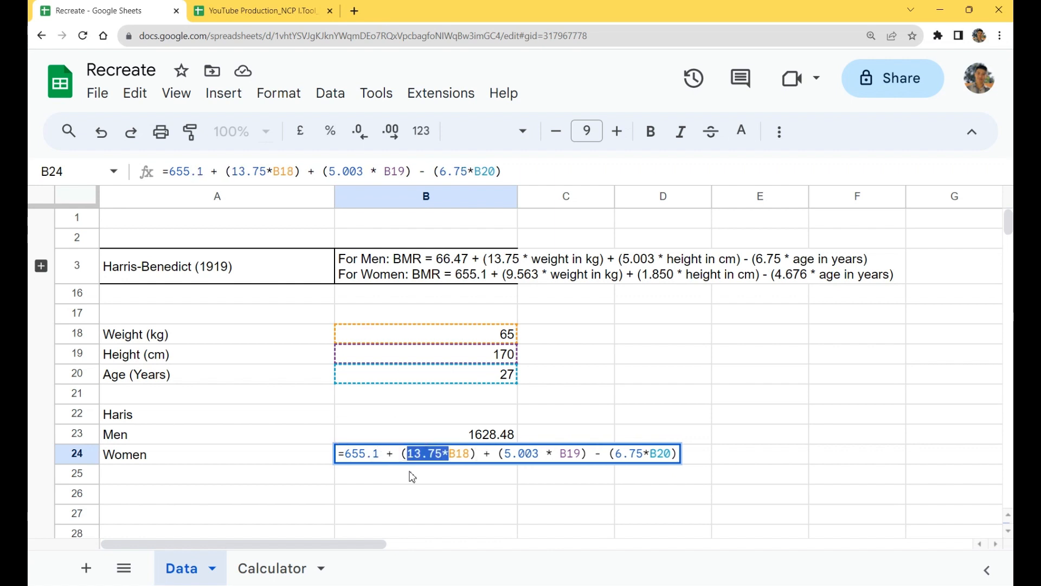
{"action": "type", "text": "9.56"}
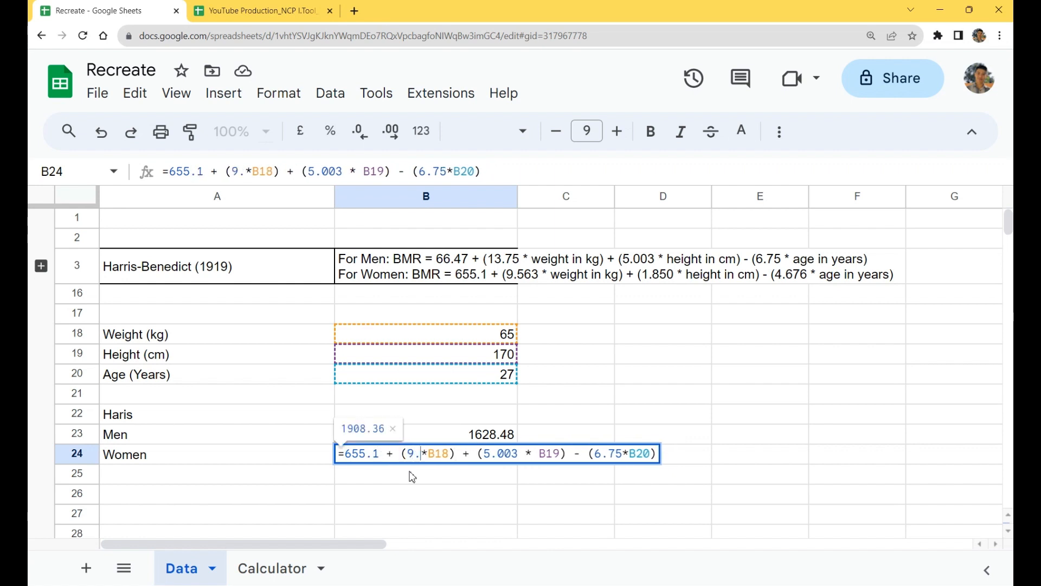
{"action": "type", "text": "3"}
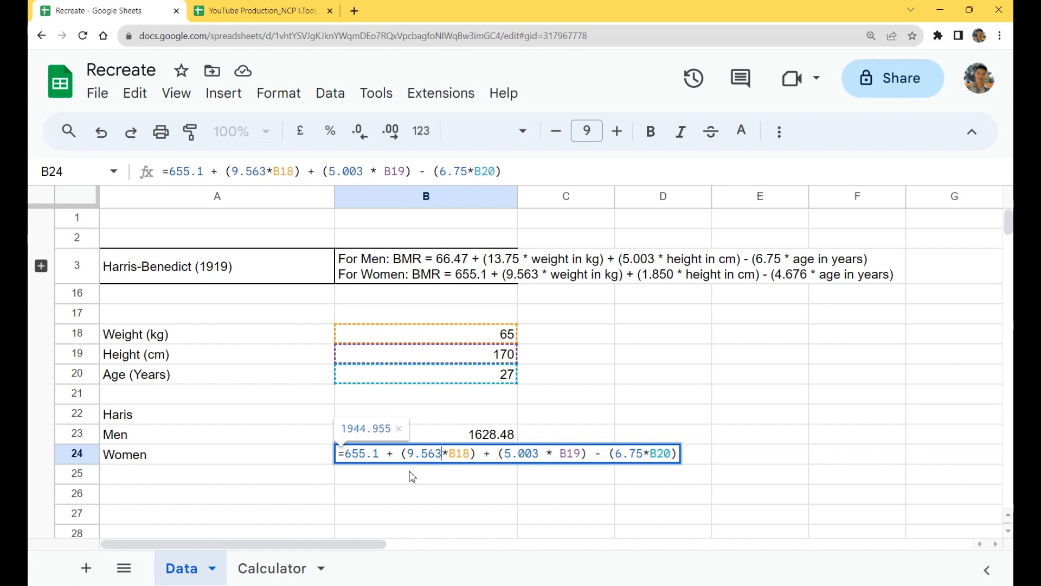
Step: Change the height coefficient in the women's formula in B24 to 1.85
{"action": "key", "text": "Right"}
{"action": "key", "text": "Right"}
{"action": "key", "text": "Right"}
{"action": "key", "text": "Right"}
{"action": "key", "text": "Right"}
{"action": "key", "text": "Right"}
{"action": "key", "text": "Right"}
{"action": "key", "text": "Right"}
{"action": "key", "text": "Right"}
{"action": "key", "text": "ctrl+shift+Right"}
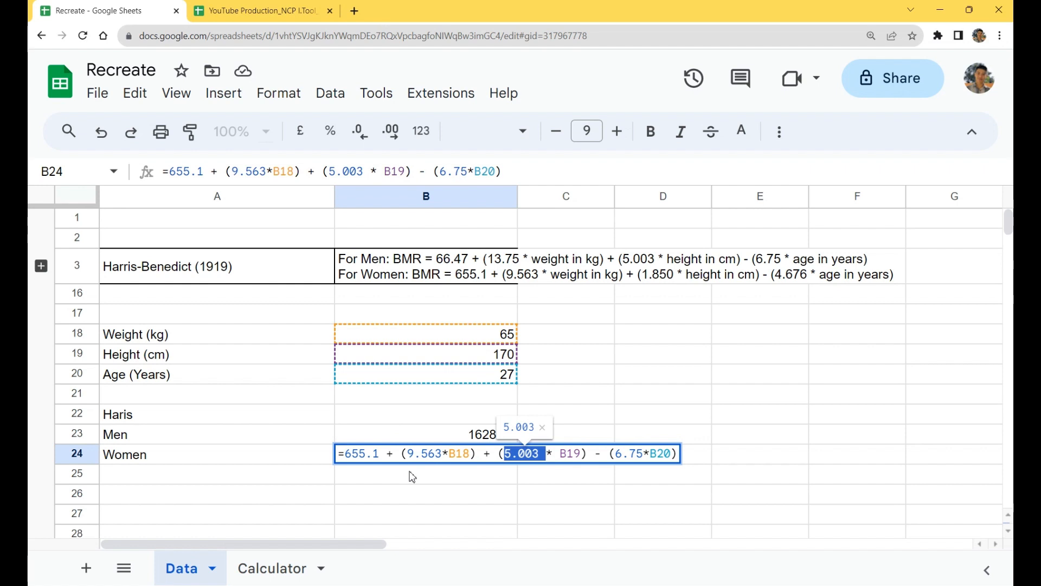
{"action": "type", "text": "1.859"}
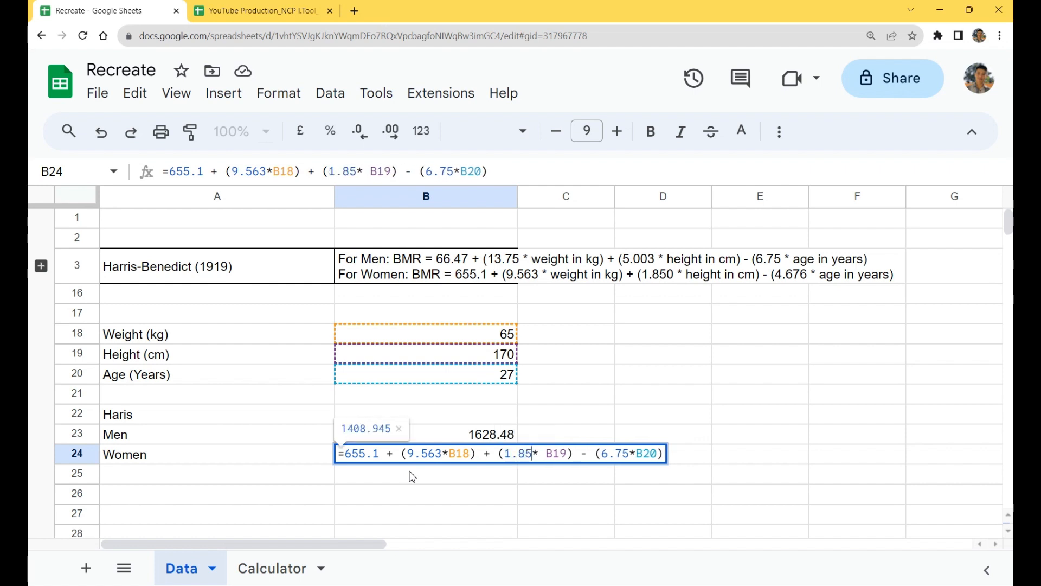
Step: In the women's formula in B24, write the height coefficient as 1.850 and change the age coefficient to 4.676
{"action": "key", "text": "BackSpace"}
{"action": "type", "text": "0"}
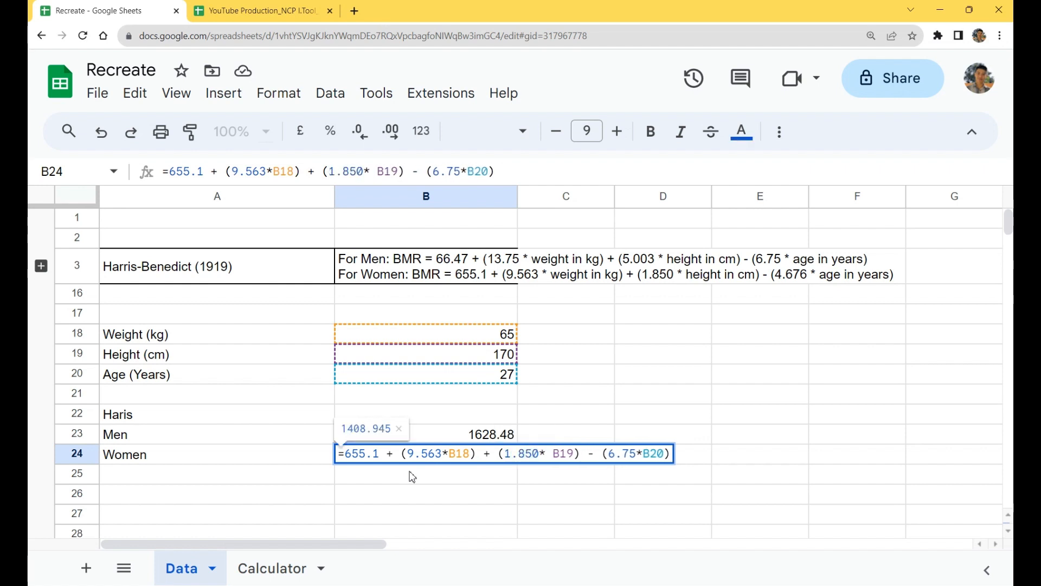
{"action": "key", "text": "Right"}
{"action": "key", "text": "Right"}
{"action": "key", "text": "Right"}
{"action": "key", "text": "Right"}
{"action": "key", "text": "Right"}
{"action": "key", "text": "Right"}
{"action": "key", "text": "Right"}
{"action": "key", "text": "Right"}
{"action": "key", "text": "Right"}
{"action": "key", "text": "Right"}
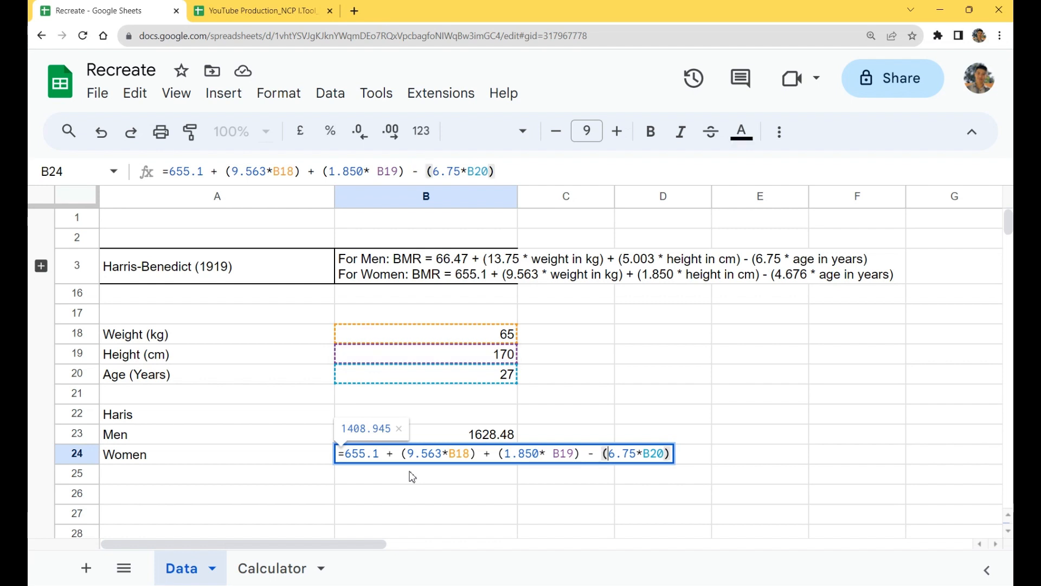
{"action": "key", "text": "shift+Right"}
{"action": "key", "text": "shift+Right"}
{"action": "key", "text": "shift+Right"}
{"action": "key", "text": "shift+Right"}
{"action": "type", "text": "4.6"}
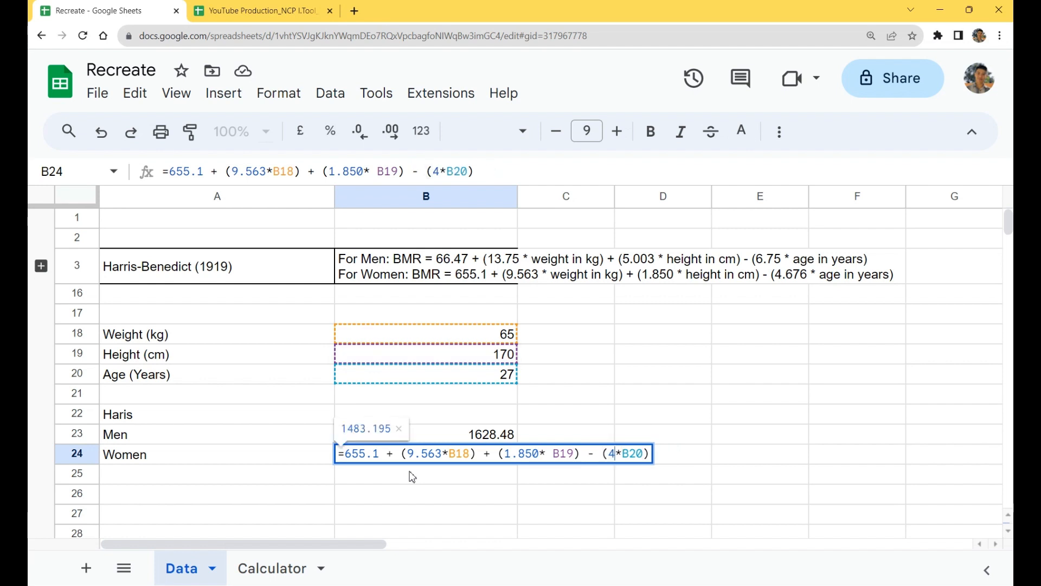
{"action": "type", "text": "76"}
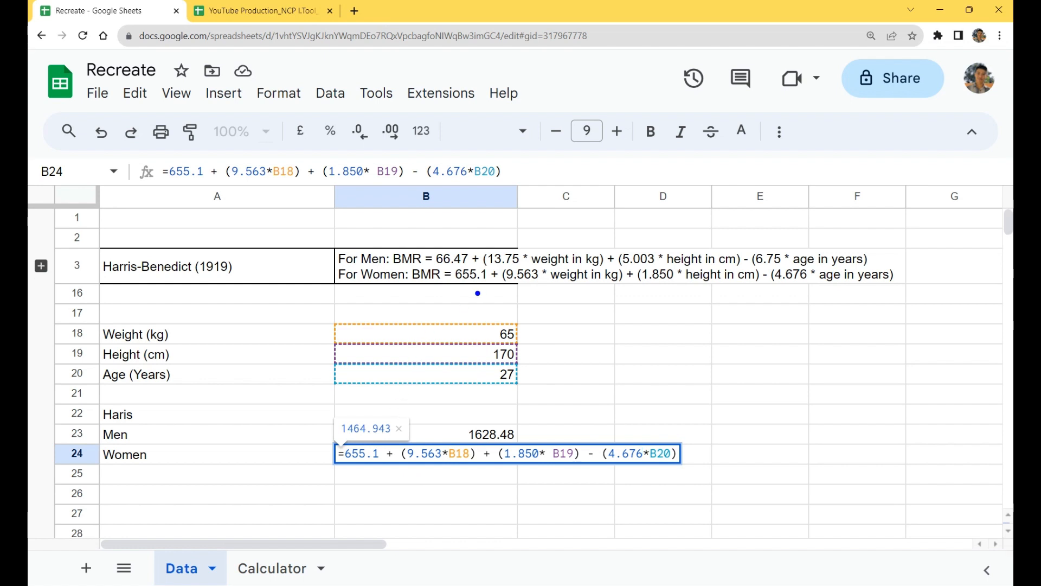
Step: Check the coefficients in B24 against the women's equation in row 3 and commit the formula
{"action": "mouse_move", "coordinate": [468, 283]}
{"action": "left_mouse_down"}
{"action": "mouse_move", "coordinate": [414, 343]}
{"action": "mouse_move", "coordinate": [373, 439]}
{"action": "left_mouse_up"}
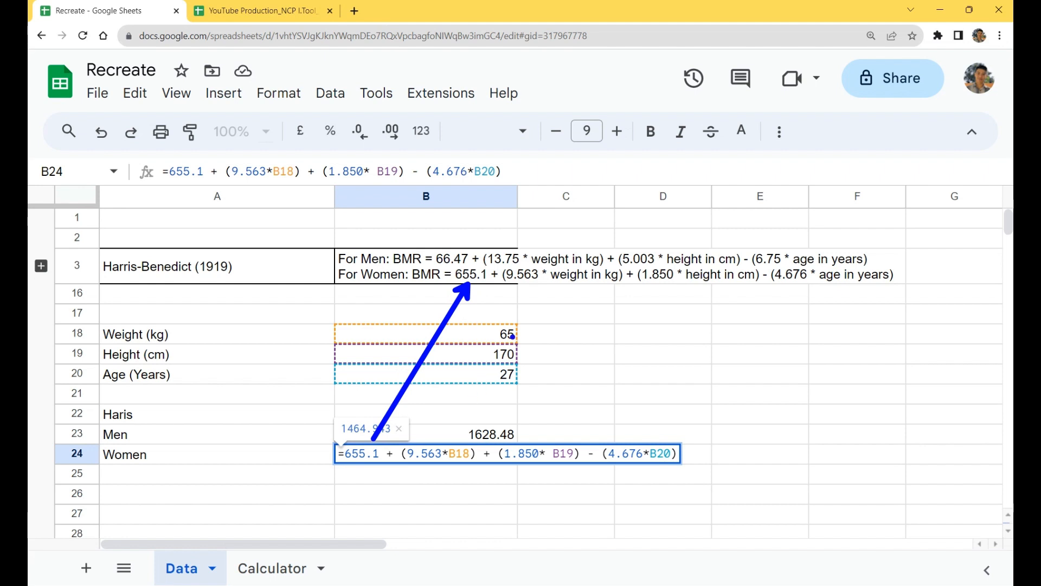
{"action": "left_click_drag", "start_coordinate": [527, 288], "coordinate": [432, 445]}
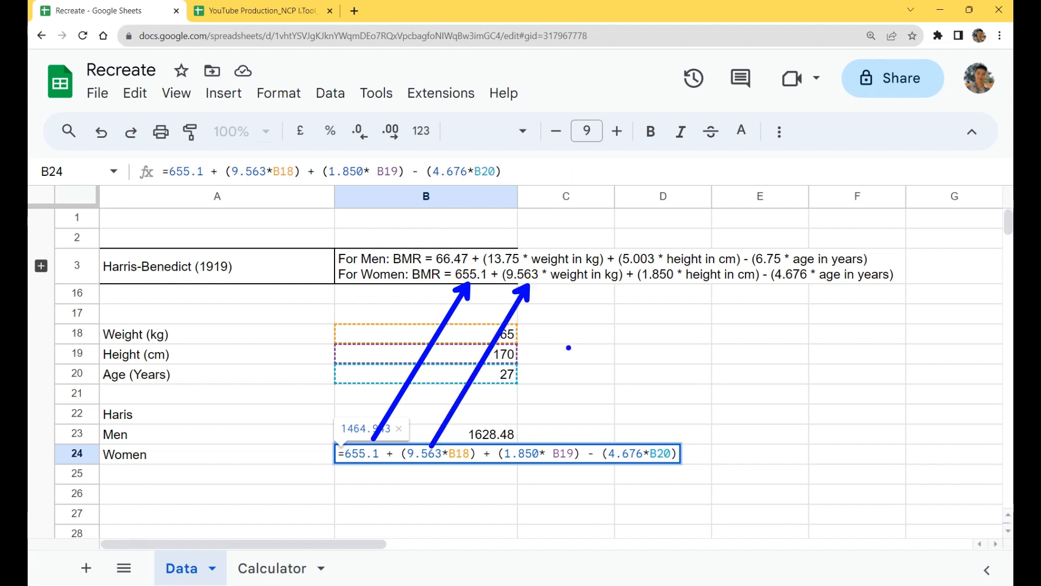
{"action": "mouse_move", "coordinate": [658, 281]}
{"action": "left_mouse_down"}
{"action": "mouse_move", "coordinate": [583, 396]}
{"action": "mouse_move", "coordinate": [528, 446]}
{"action": "left_mouse_up"}
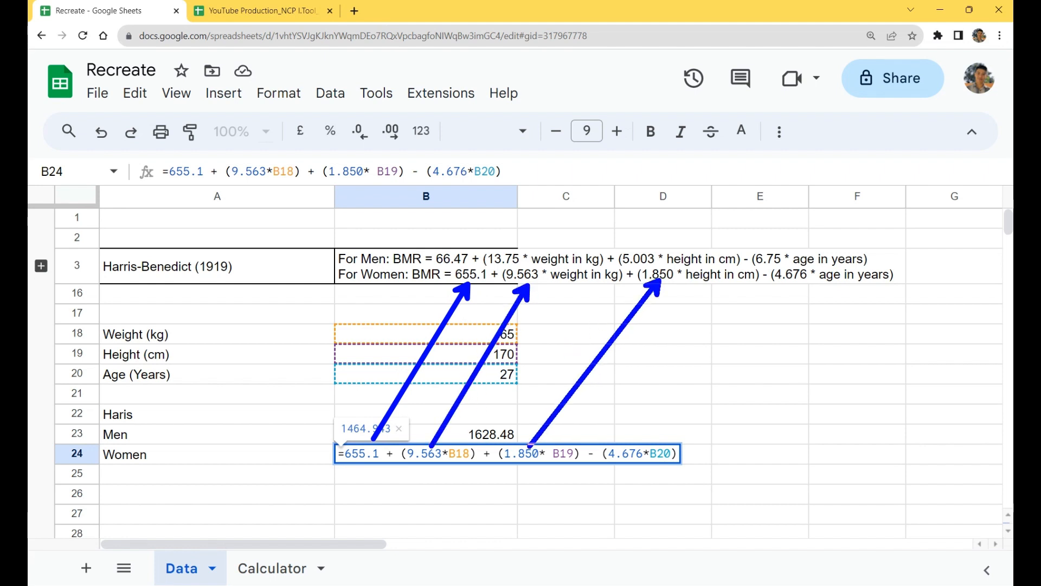
{"action": "left_click_drag", "start_coordinate": [779, 282], "coordinate": [633, 438]}
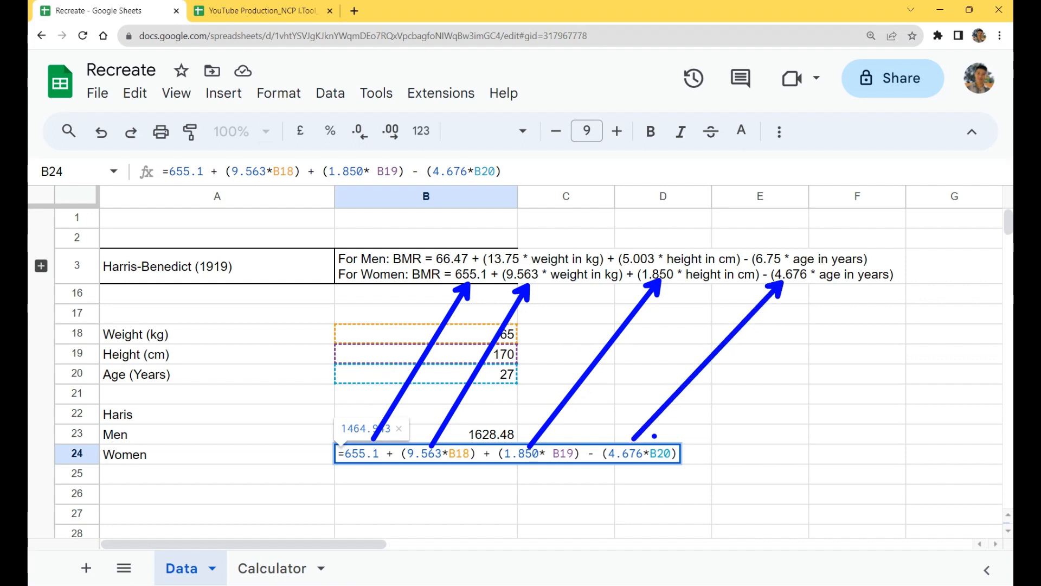
{"action": "key", "text": "Escape"}
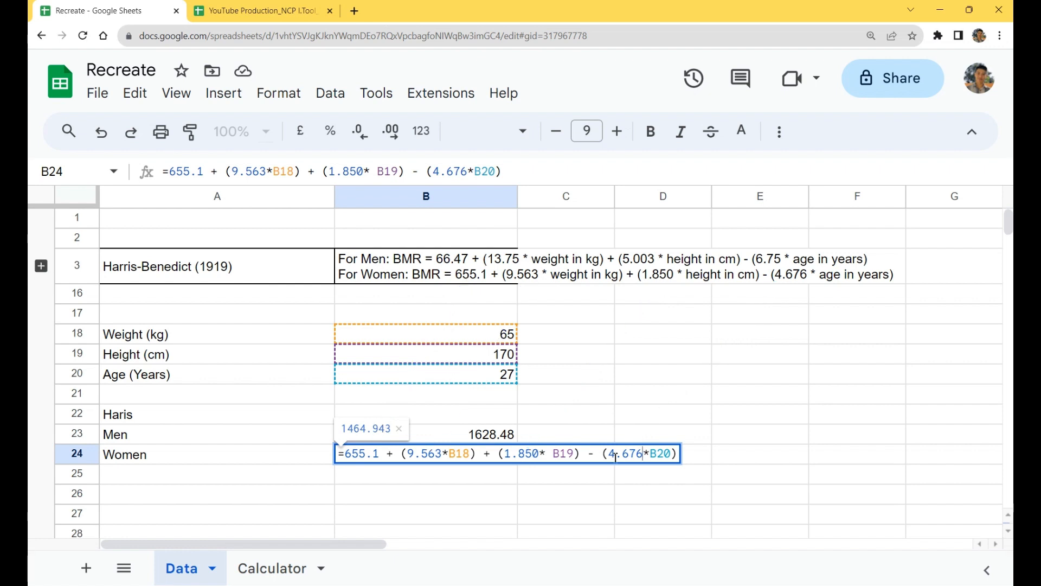
{"action": "key", "text": "Return"}
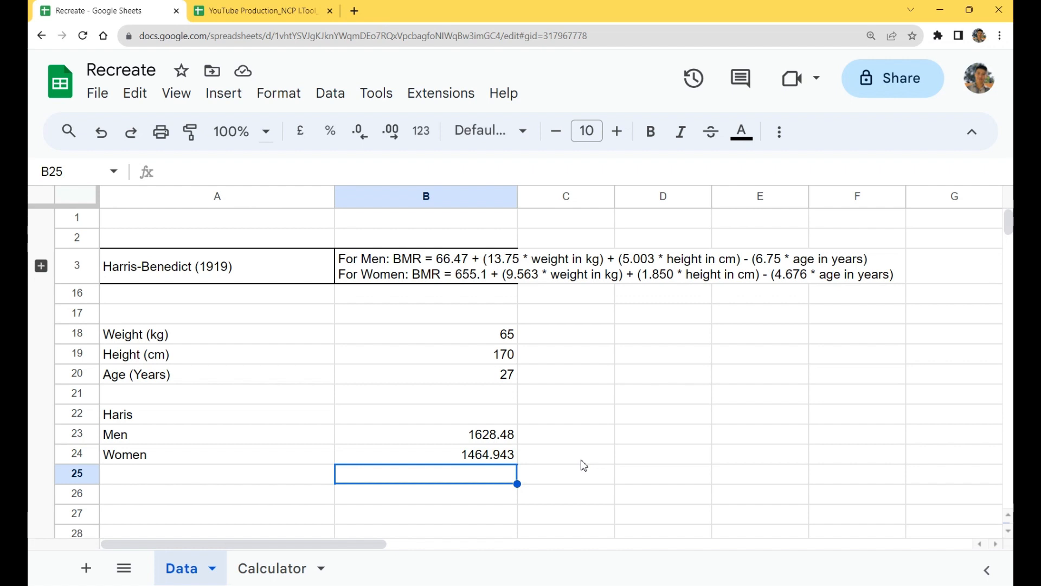
{"action": "left_click_drag", "start_coordinate": [488, 434], "coordinate": [486, 465]}
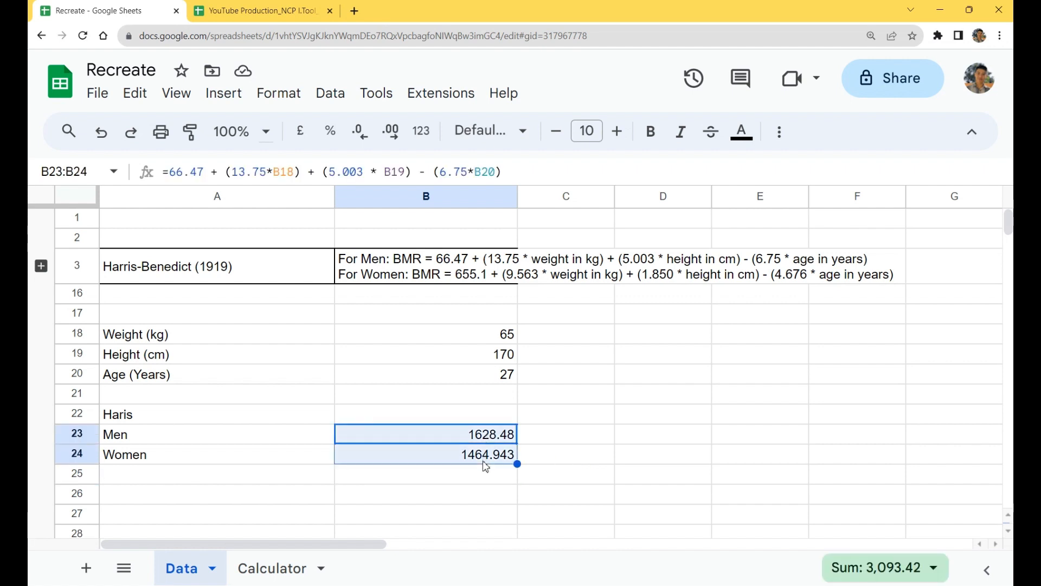
{"action": "left_click", "coordinate": [496, 438]}
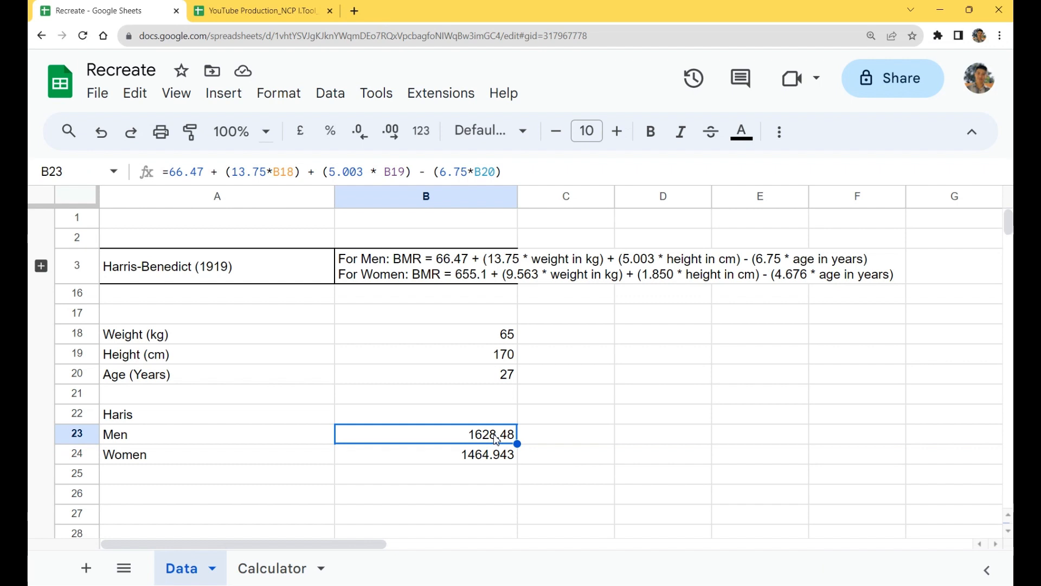
{"action": "left_click", "coordinate": [285, 437]}
{"action": "left_click", "coordinate": [283, 463]}
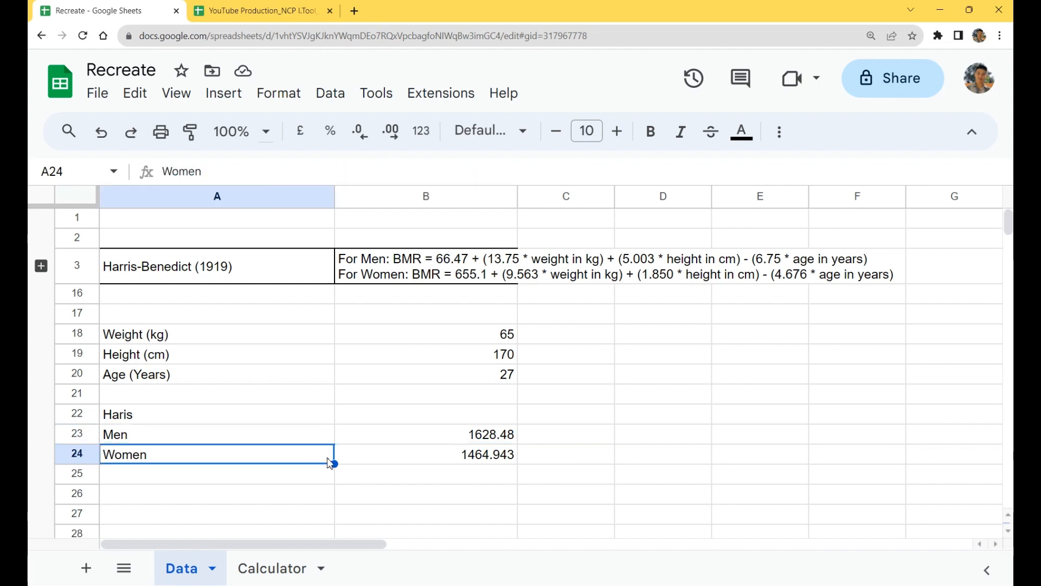
Step: Add a Gender label in A17 above Weight, with the options Men in C17 and Women in D17
{"action": "left_click", "coordinate": [289, 320]}
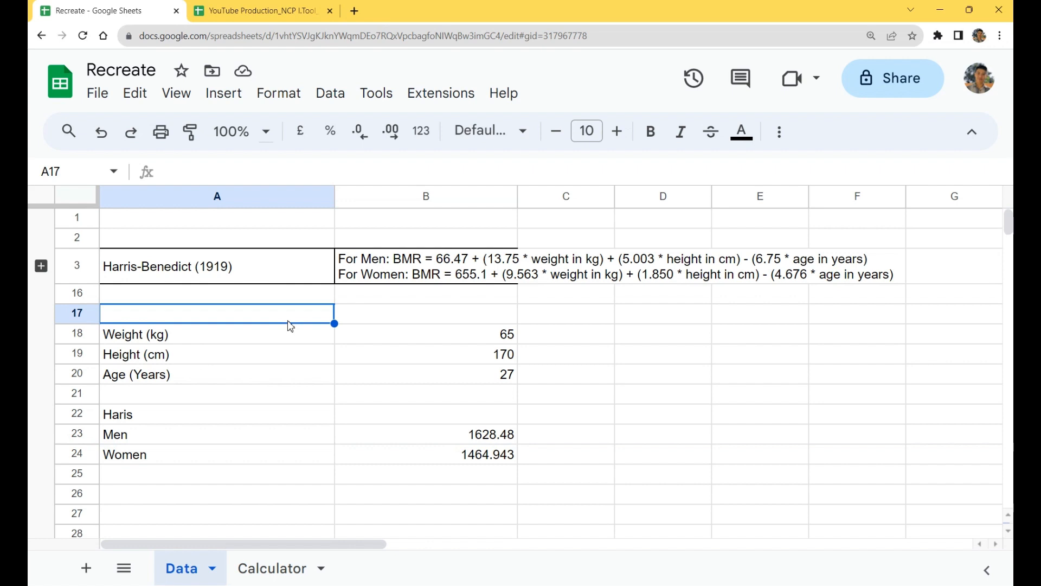
{"action": "type", "text": "Gender"}
{"action": "key", "text": "Tab"}
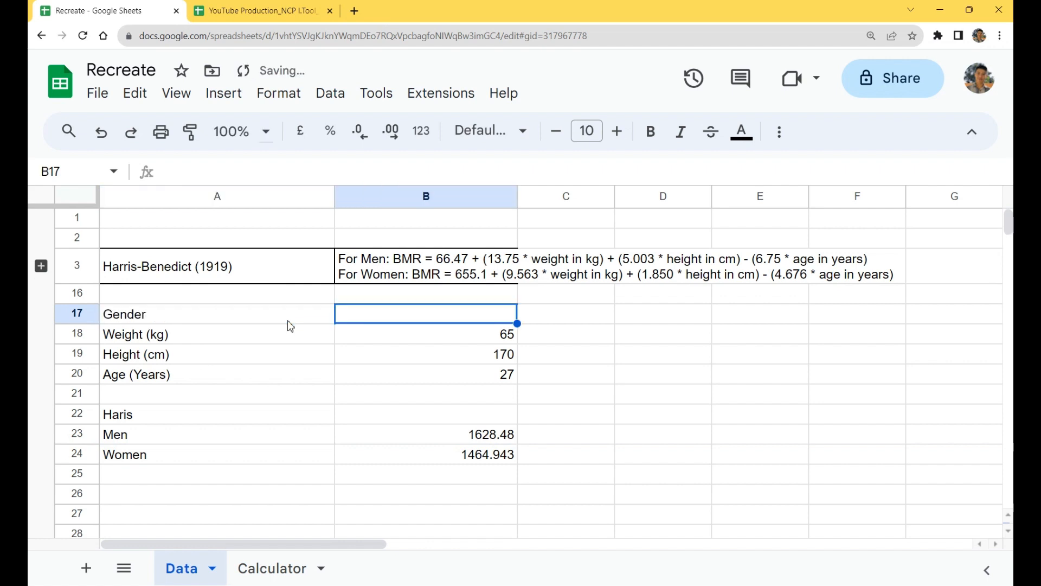
{"action": "key", "text": "Tab"}
{"action": "type", "text": "Men"}
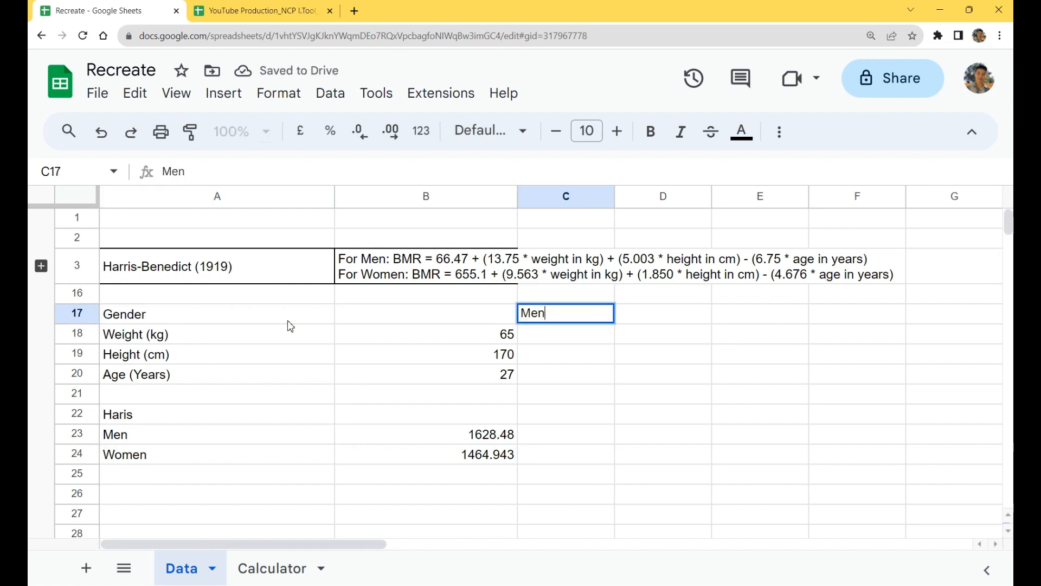
{"action": "key", "text": "Tab"}
{"action": "type", "text": "Women"}
{"action": "key", "text": "Return"}
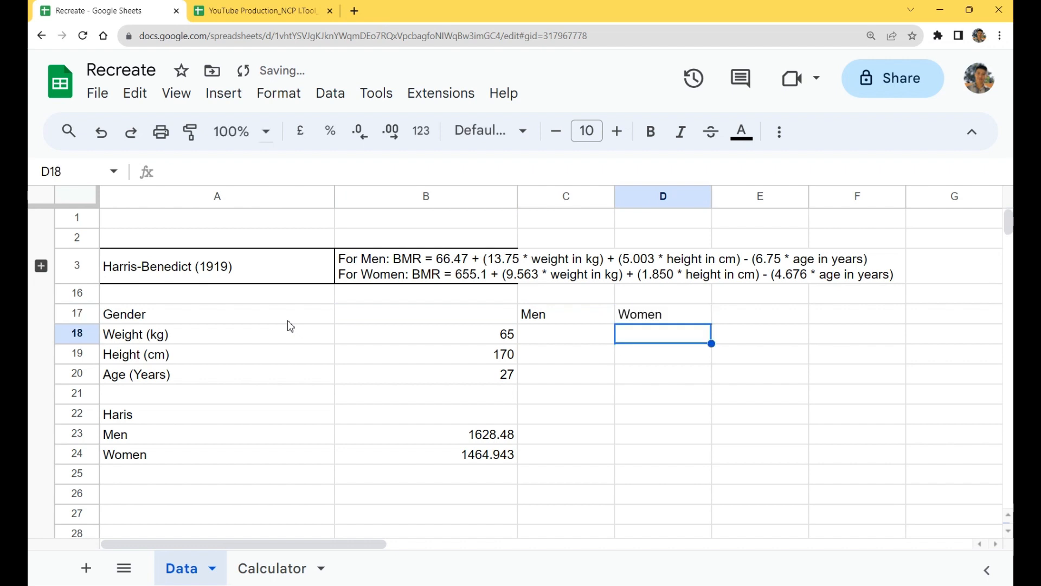
Step: Enter Men as the gender value in B17 and center it horizontally in the cell
{"action": "left_click", "coordinate": [486, 318]}
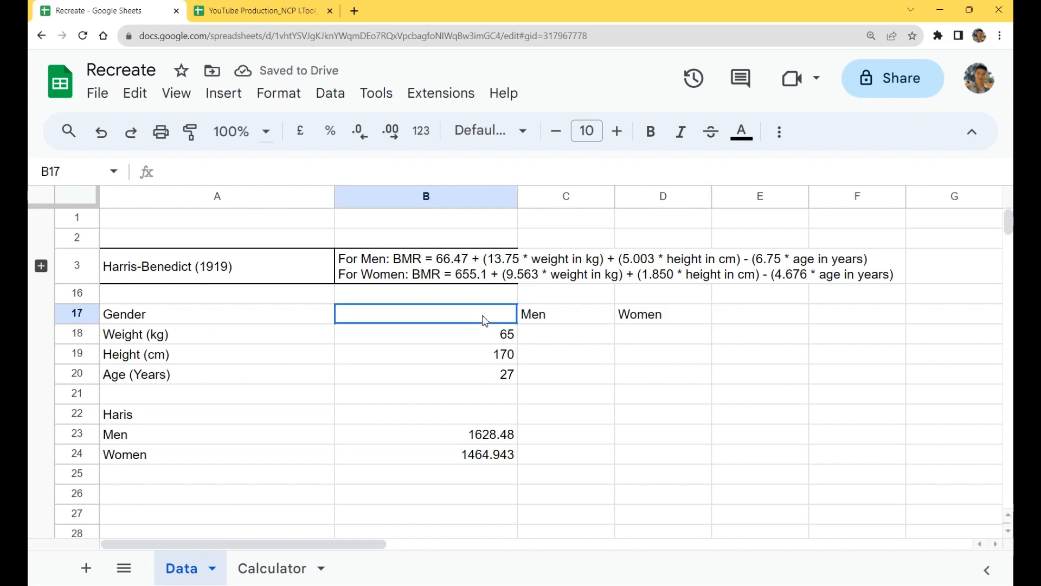
{"action": "type", "text": "Men"}
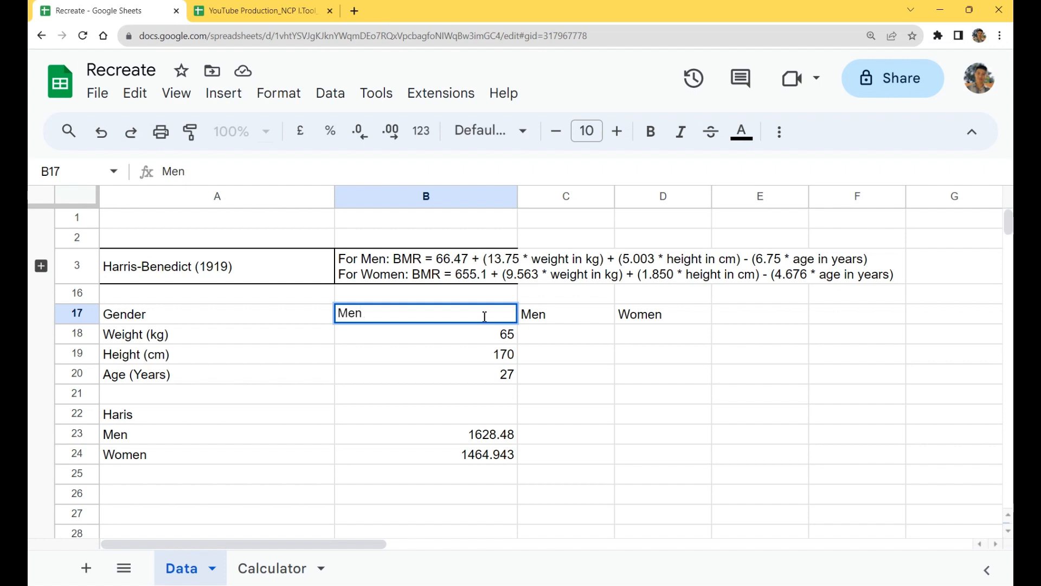
{"action": "key", "text": "Return"}
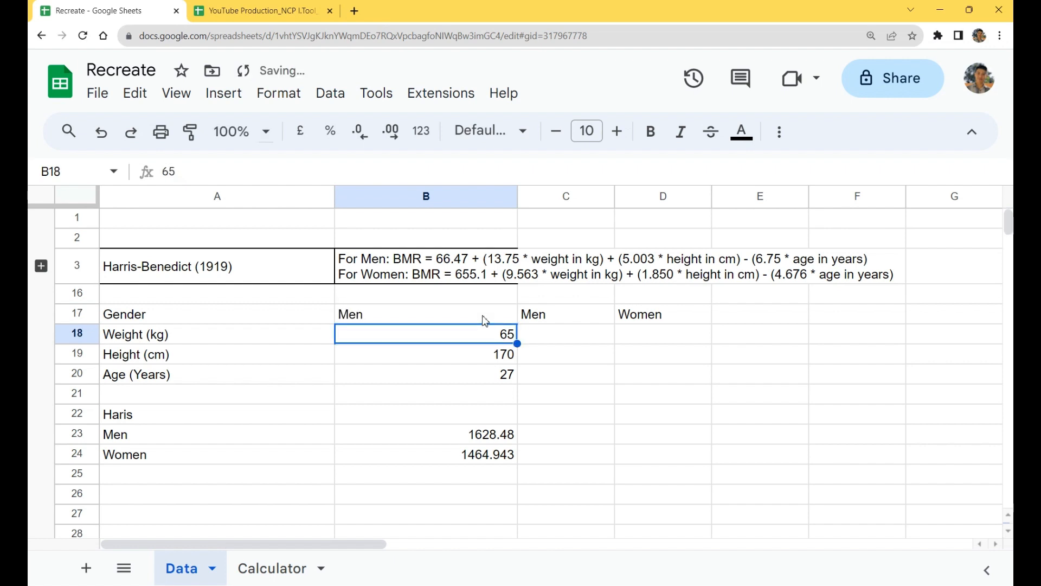
{"action": "left_click", "coordinate": [484, 319]}
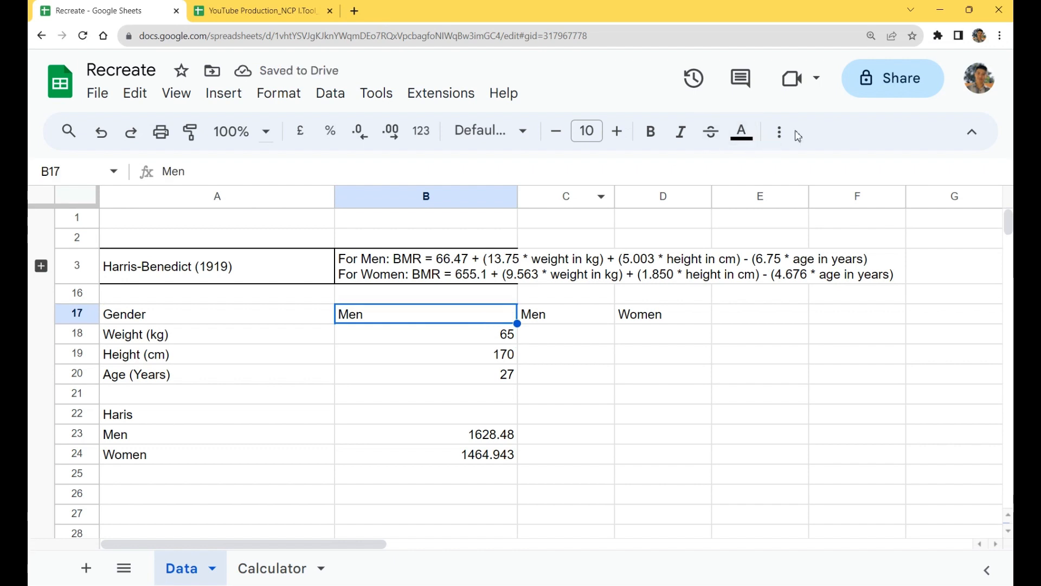
{"action": "left_click", "coordinate": [773, 142]}
{"action": "left_click", "coordinate": [465, 169]}
{"action": "left_click", "coordinate": [493, 203]}
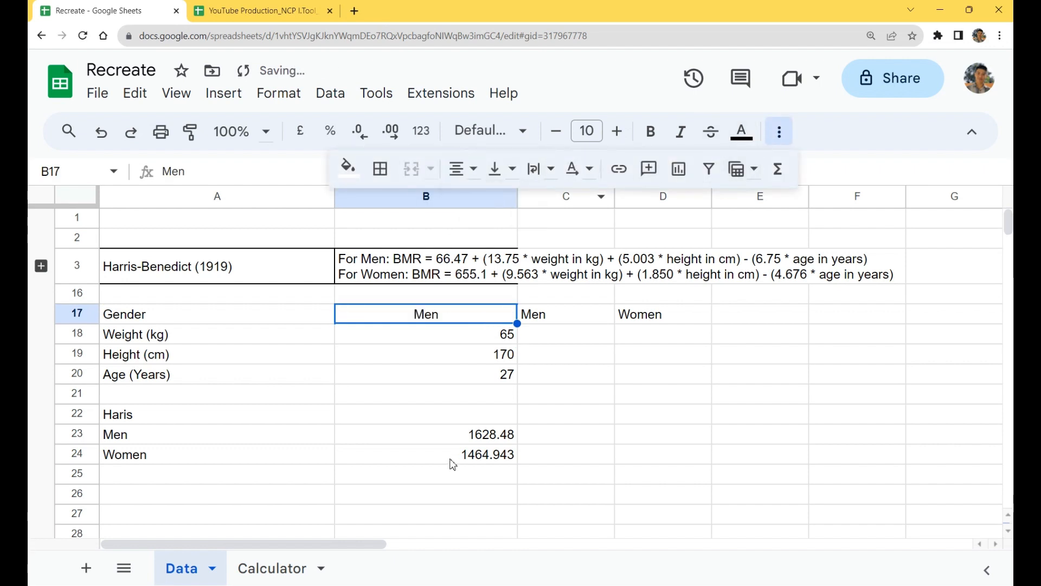
Step: Move the Haris label from A22 to A26, below the Men and Women results
{"action": "left_click", "coordinate": [328, 496]}
{"action": "left_click", "coordinate": [270, 463]}
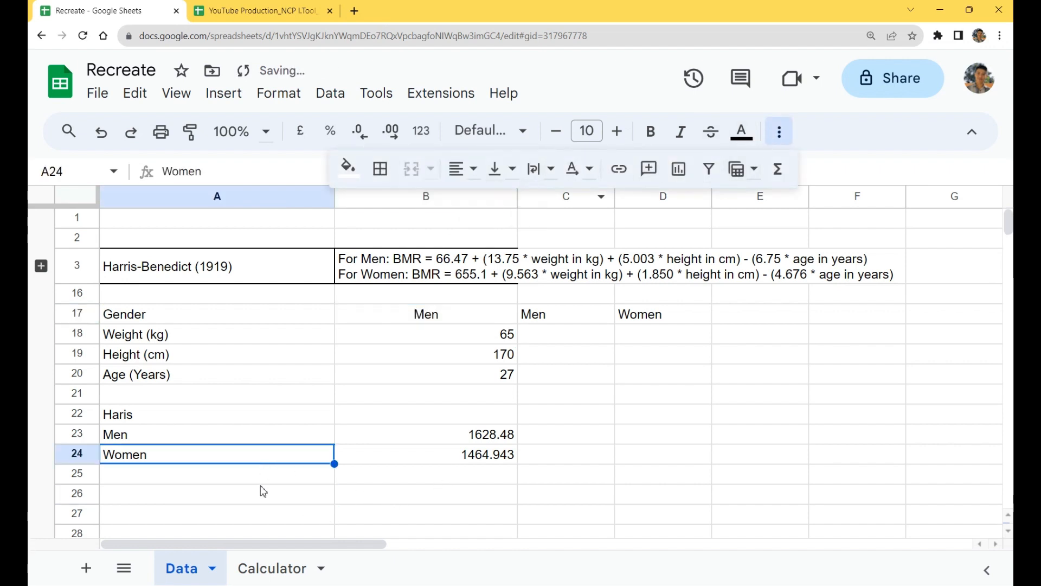
{"action": "key", "text": "Down"}
{"action": "left_click", "coordinate": [181, 419]}
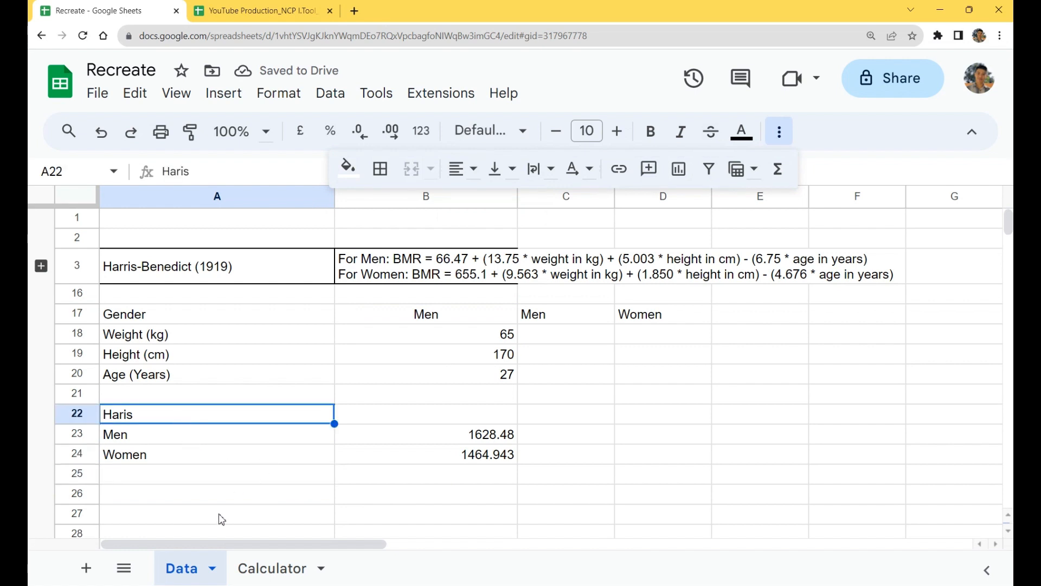
{"action": "key", "text": "ctrl+c"}
{"action": "left_click", "coordinate": [215, 498]}
{"action": "key", "text": "ctrl+v"}
Step: Start an IF formula in B26, beside the Haris label, testing whether the gender in B17 equals "Men"
{"action": "left_click", "coordinate": [480, 498]}
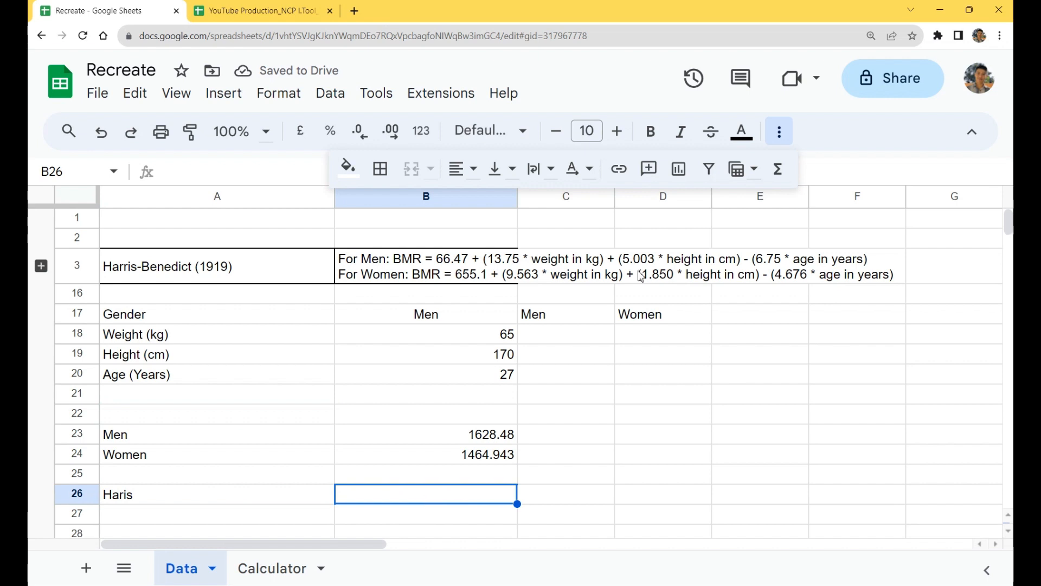
{"action": "left_click", "coordinate": [793, 135]}
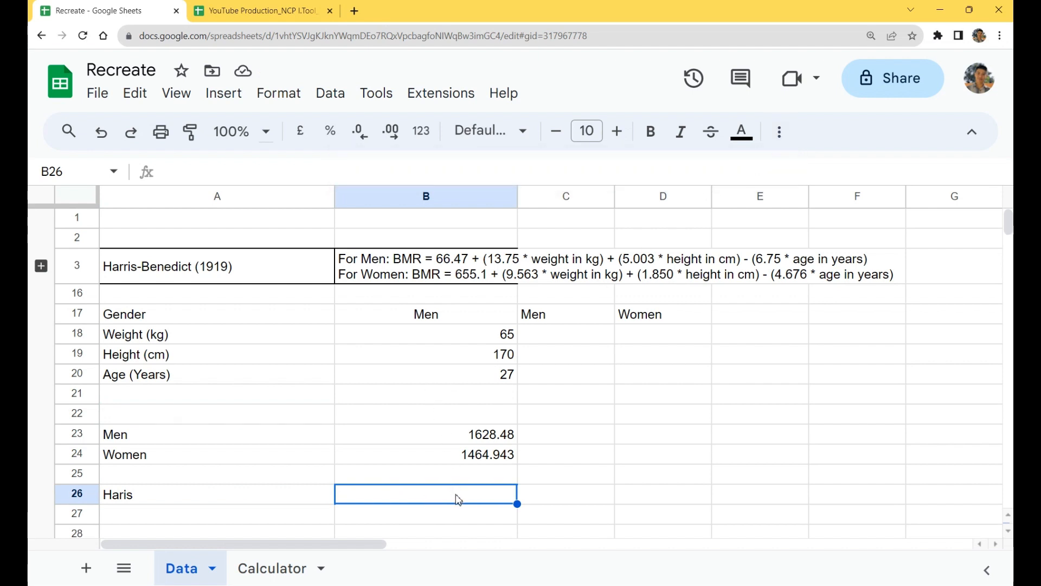
{"action": "type", "text": "=IF"}
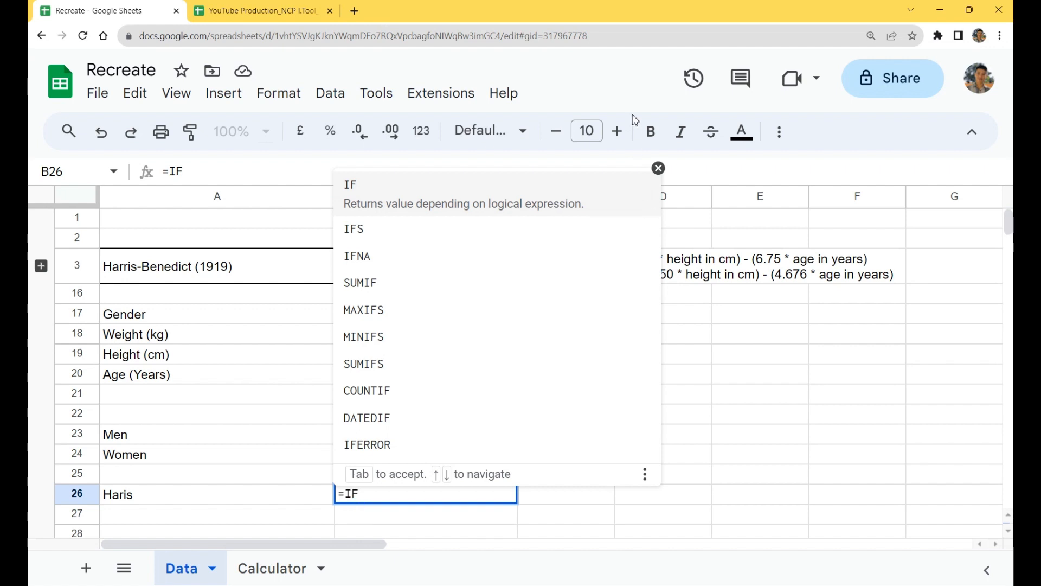
{"action": "left_click", "coordinate": [439, 206]}
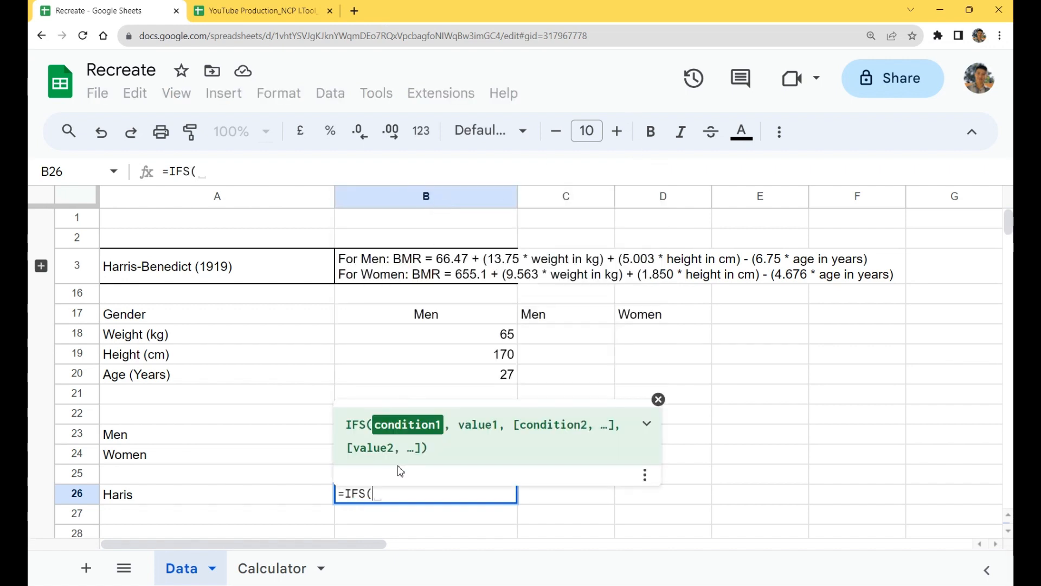
{"action": "key", "text": "BackSpace"}
{"action": "key", "text": "BackSpace"}
{"action": "type", "text": "("}
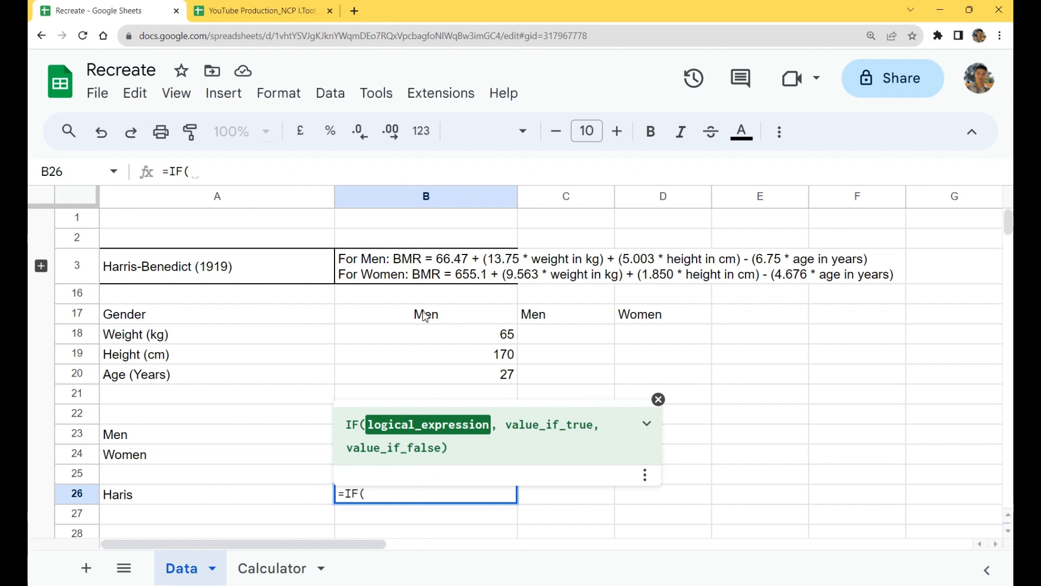
{"action": "left_click", "coordinate": [444, 320]}
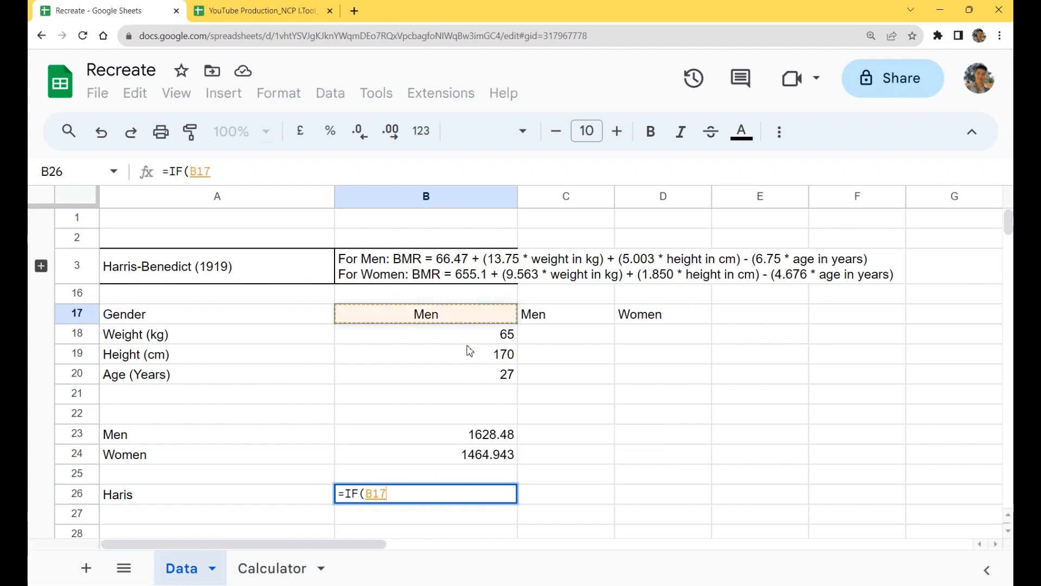
{"action": "type", "text": "="}
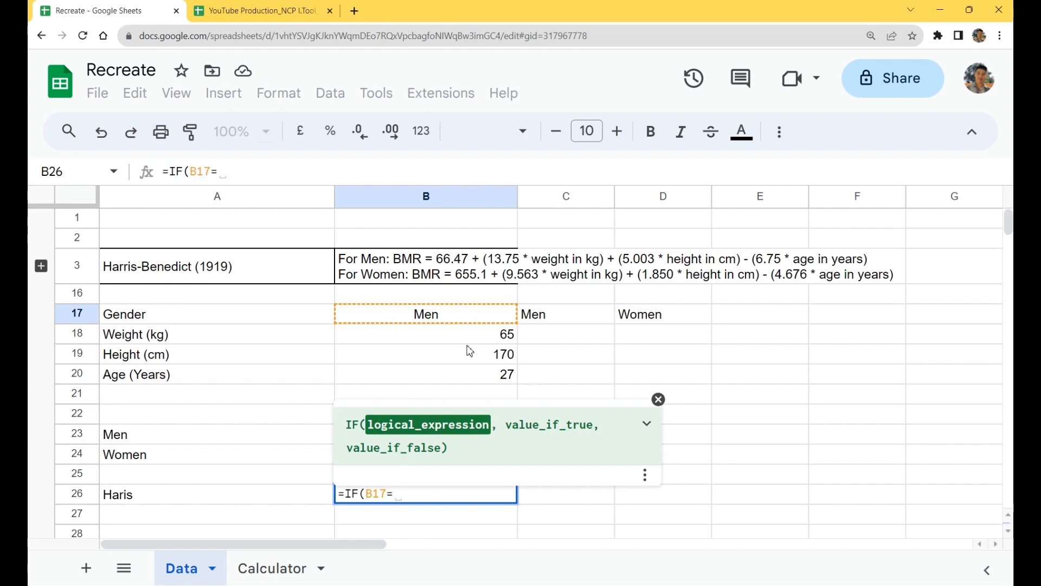
{"action": "type", "text": "\"Men"}
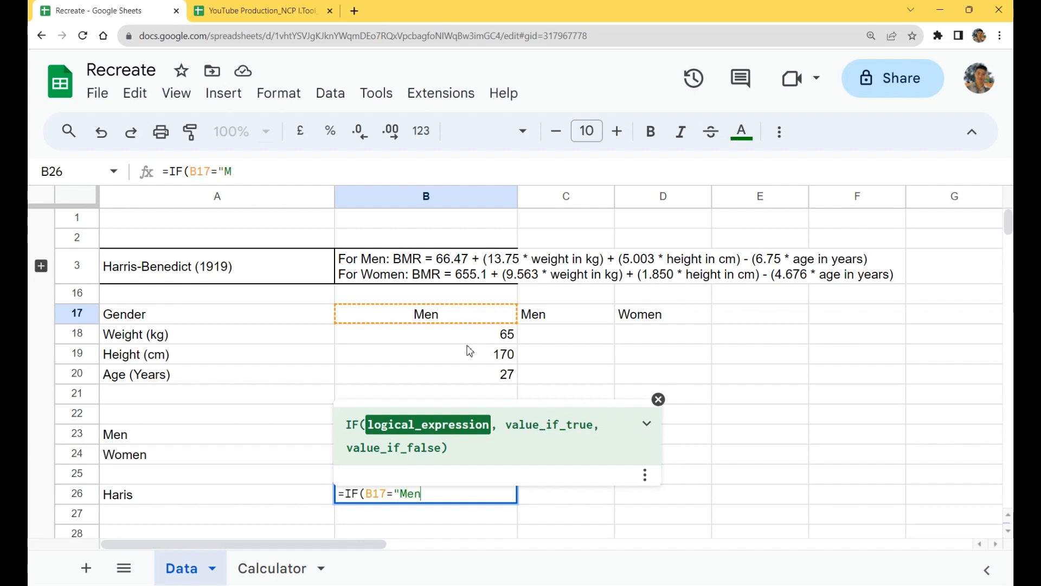
{"action": "type", "text": "\","}
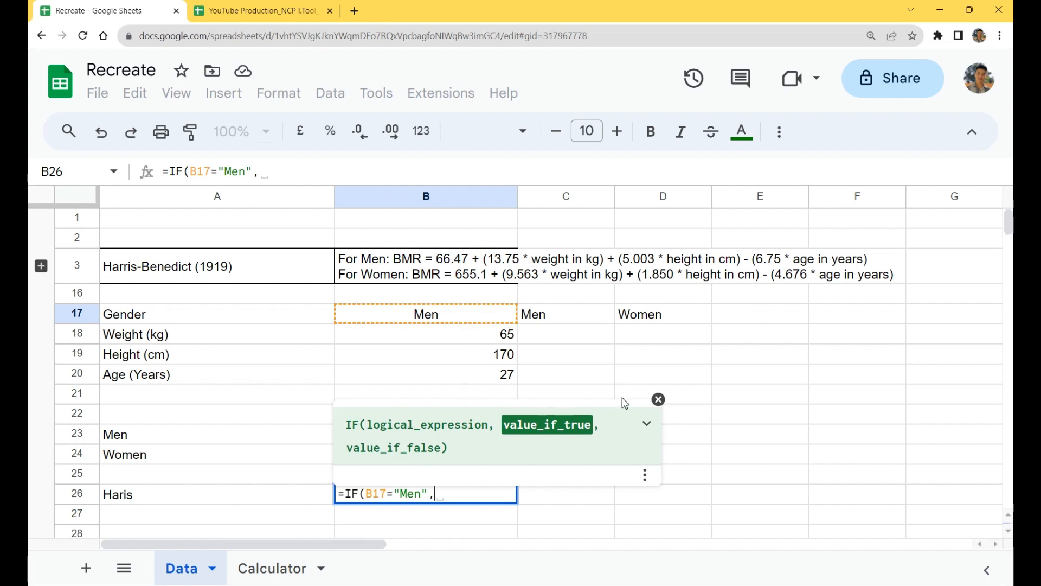
Step: Set the men's result in B23 as the value the IF formula in B26 returns when true
{"action": "left_click", "coordinate": [658, 399]}
{"action": "left_click", "coordinate": [459, 440]}
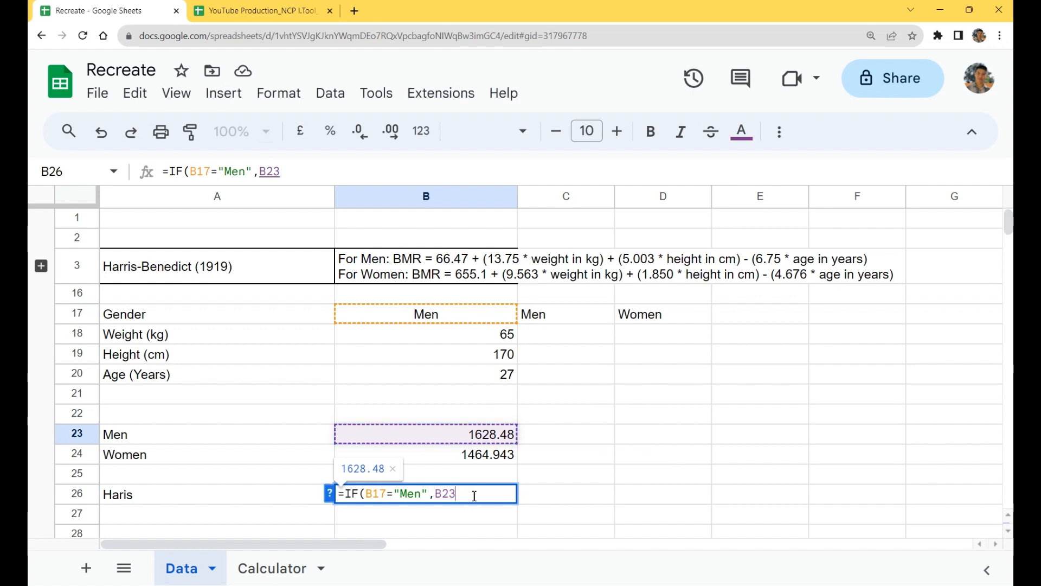
{"action": "type", "text": ","}
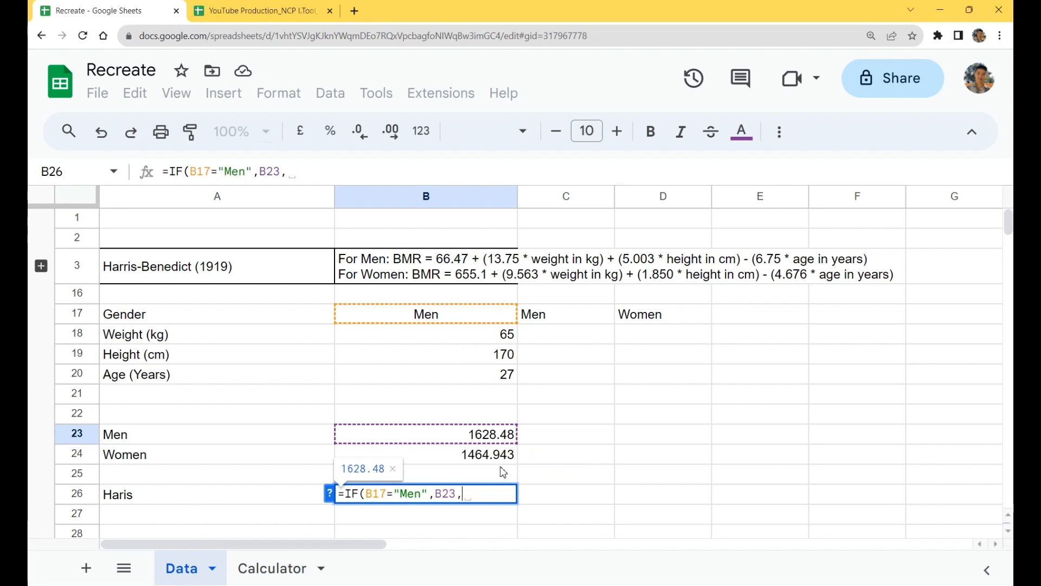
Step: Complete the IF formula in B26 with the women's result in B24 as the value returned when false
{"action": "left_click", "coordinate": [476, 461]}
{"action": "type", "text": ")"}
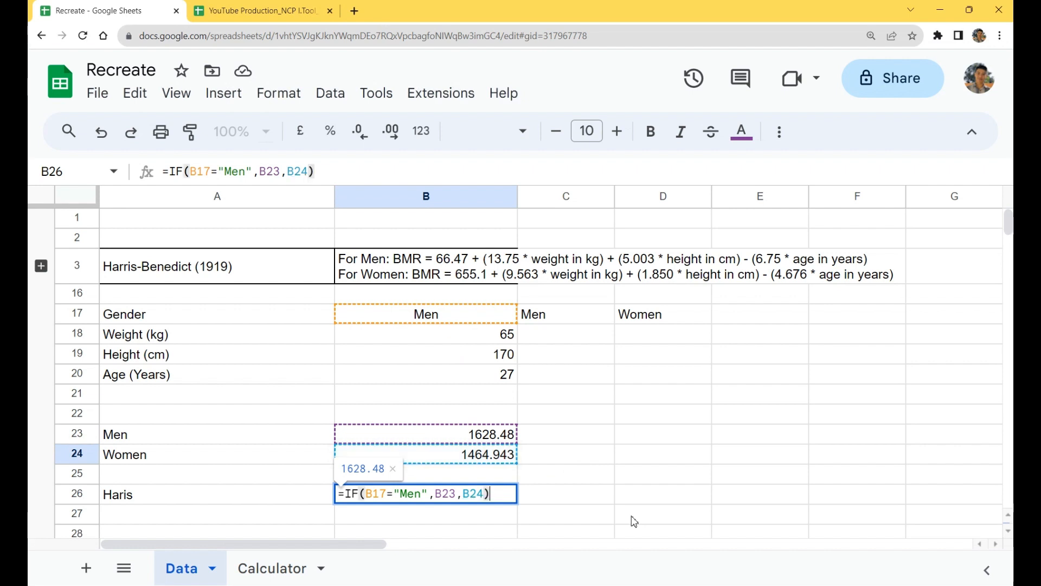
{"action": "key", "text": "Return"}
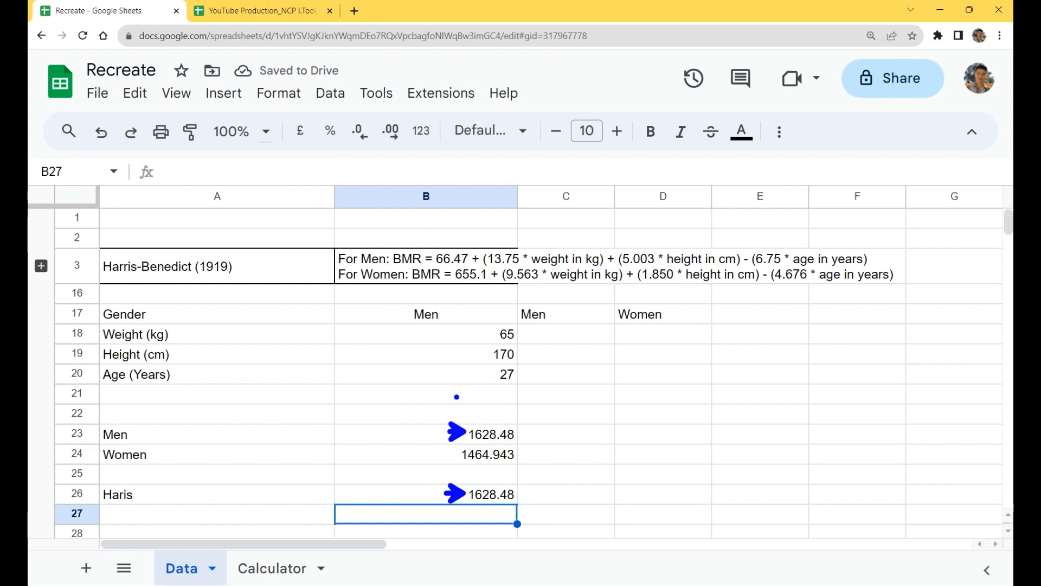
Step: Set the gender in B17 to Women
{"action": "left_click", "coordinate": [477, 322]}
{"action": "type", "text": "Women"}
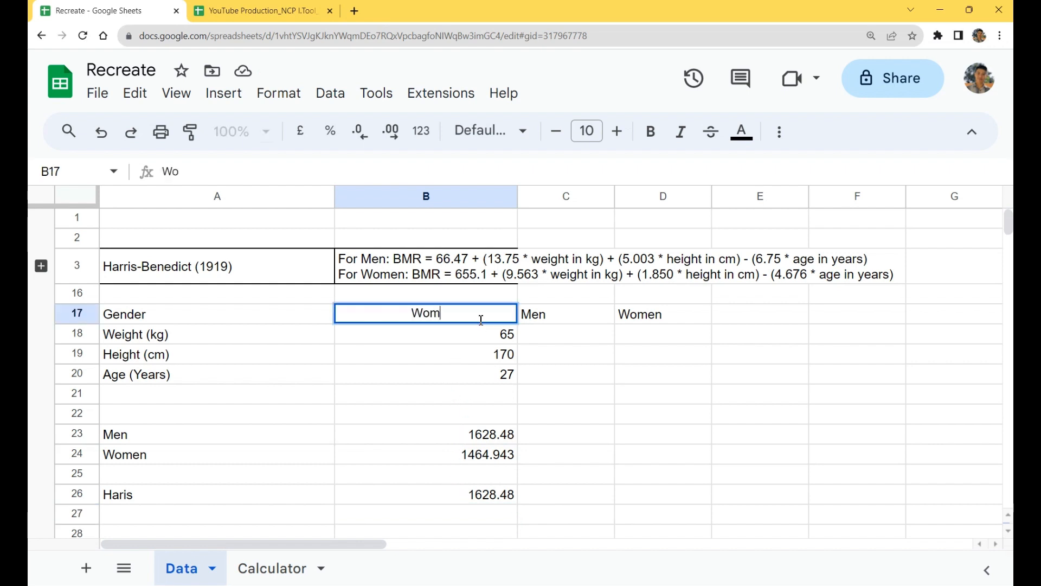
{"action": "key", "text": "Return"}
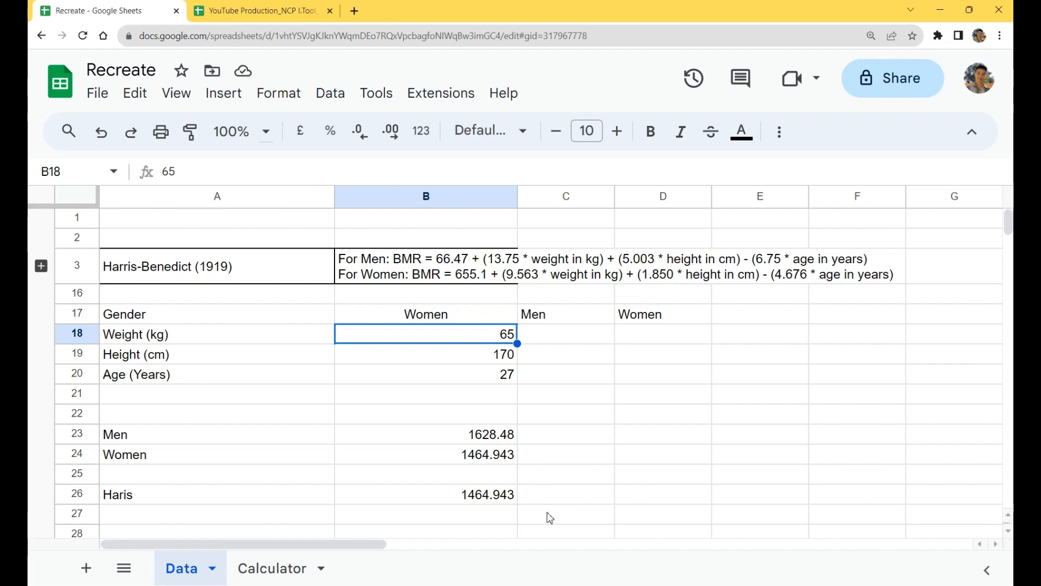
Step: Remove the quotation marks around Men in the IF formula in B26
{"action": "left_click", "coordinate": [512, 499]}
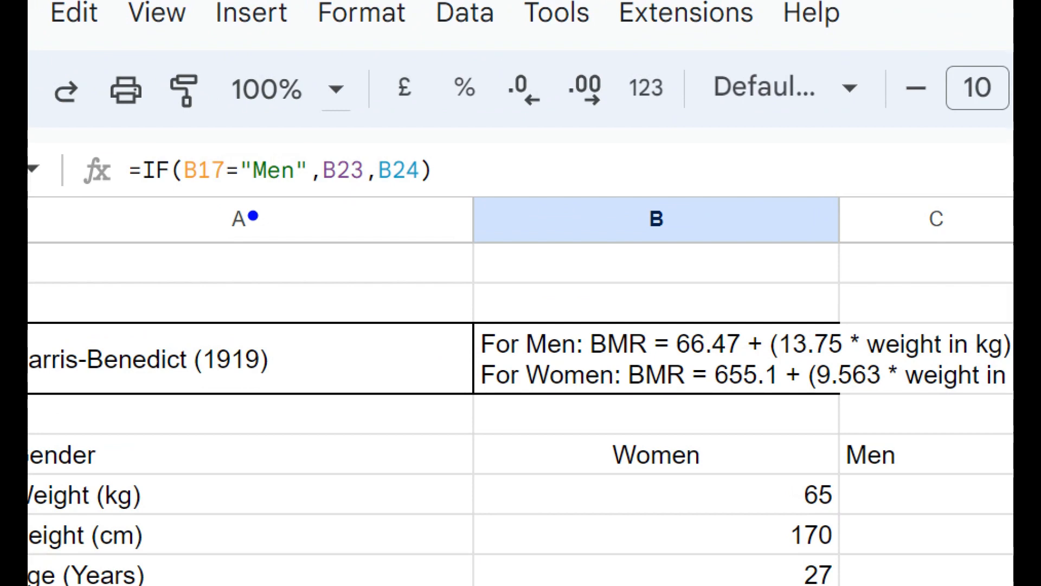
{"action": "left_click_drag", "start_coordinate": [242, 189], "coordinate": [298, 187]}
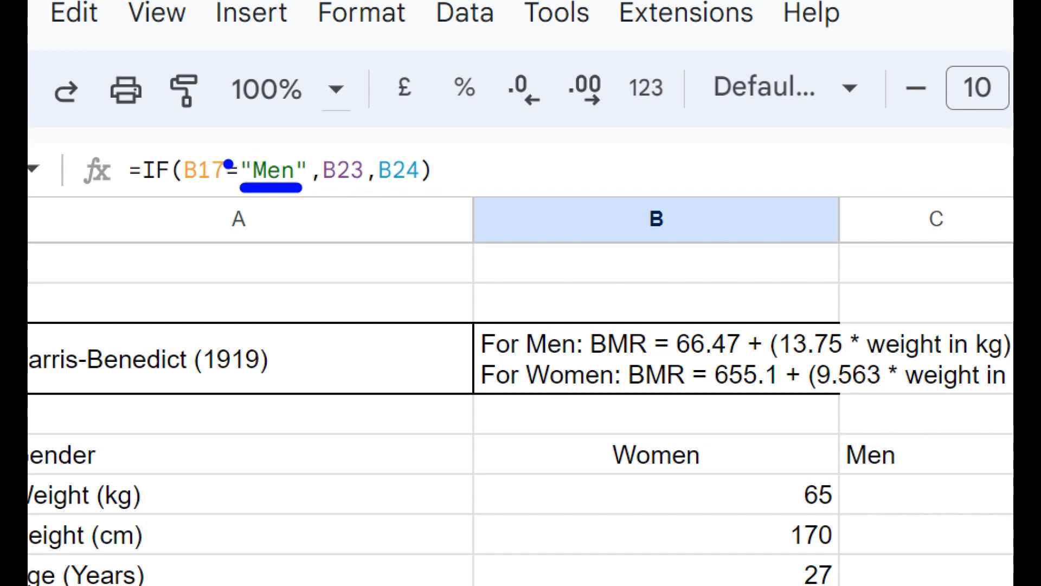
{"action": "key", "text": "r"}
{"action": "left_click_drag", "start_coordinate": [242, 153], "coordinate": [221, 130]}
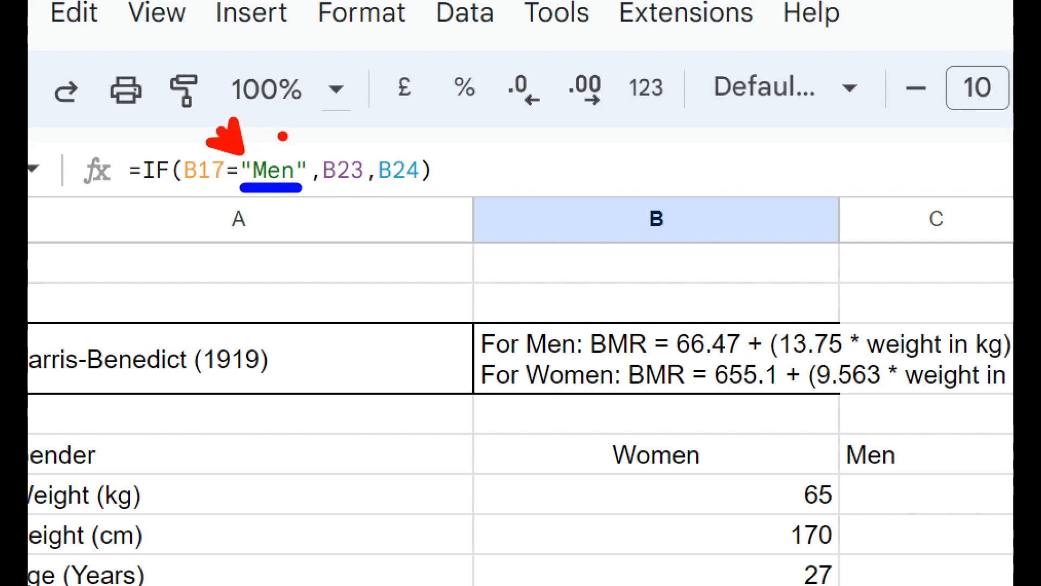
{"action": "left_click_drag", "start_coordinate": [308, 157], "coordinate": [337, 128]}
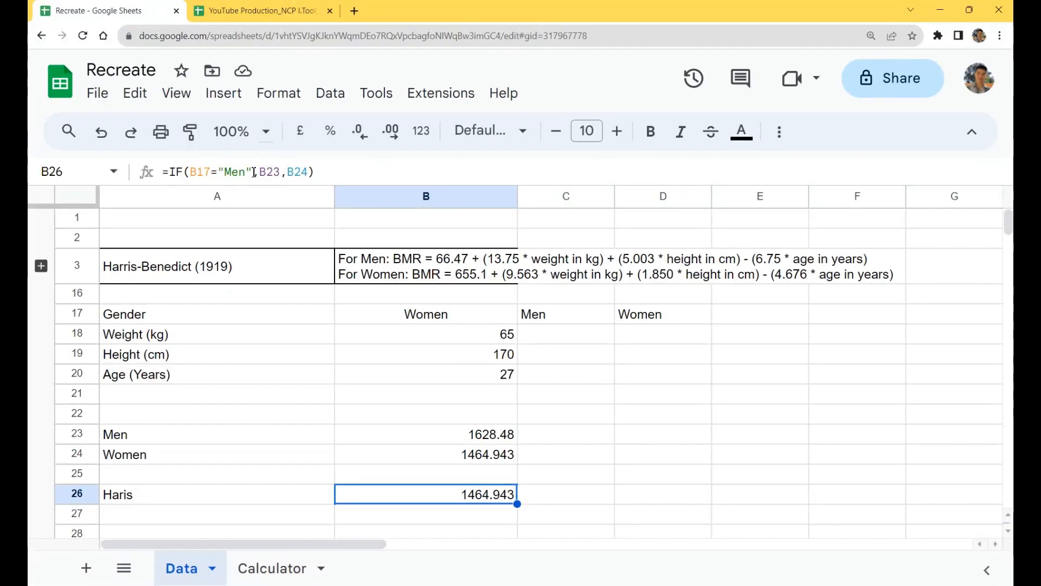
{"action": "left_click", "coordinate": [254, 172]}
{"action": "key", "text": "BackSpace"}
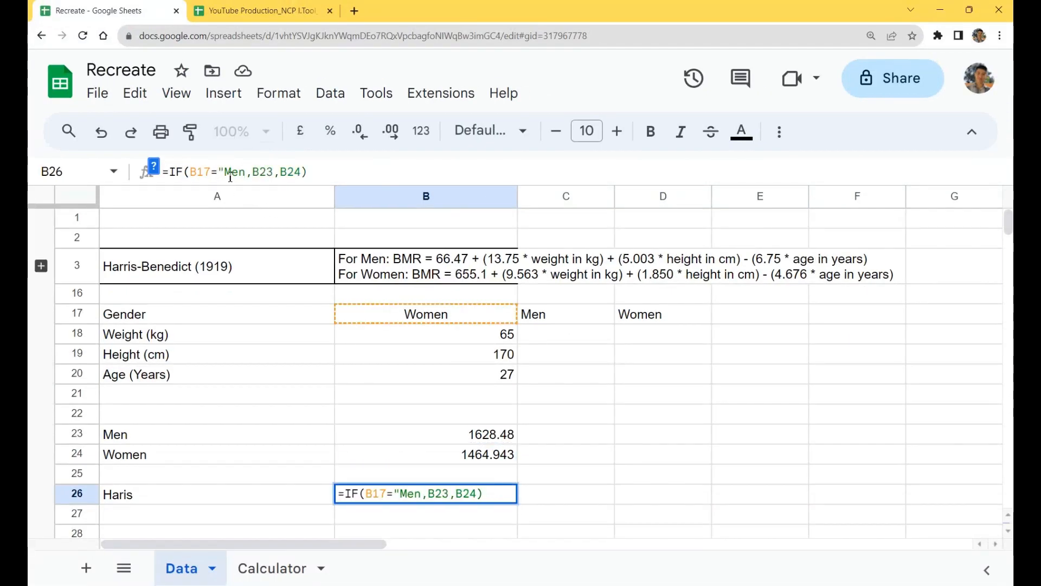
{"action": "key", "text": "BackSpace"}
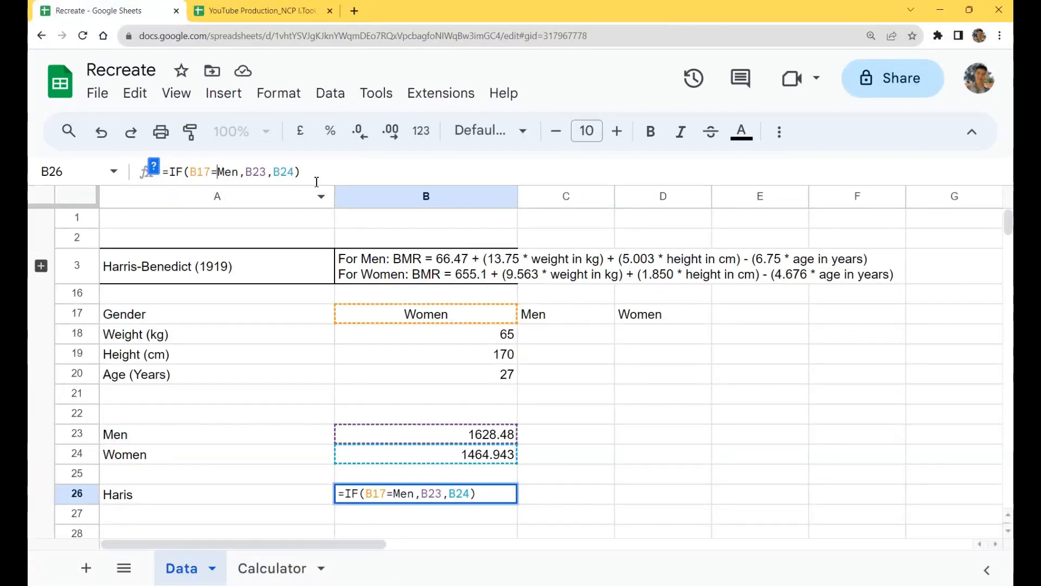
{"action": "key", "text": "Return"}
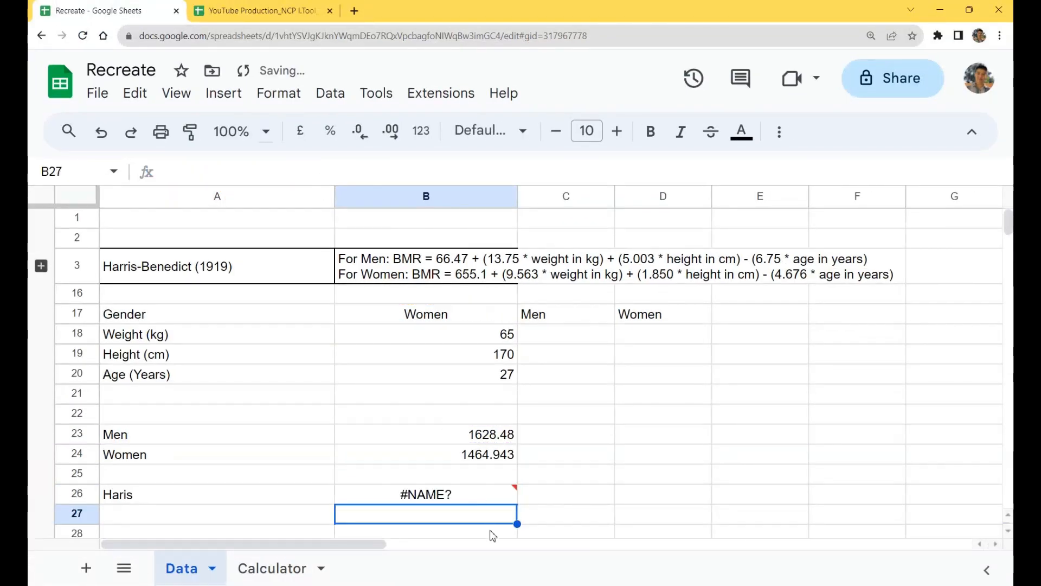
Step: Put the quotation marks back around Men in the IF formula in B26
{"action": "mouse_move", "coordinate": [446, 501]}
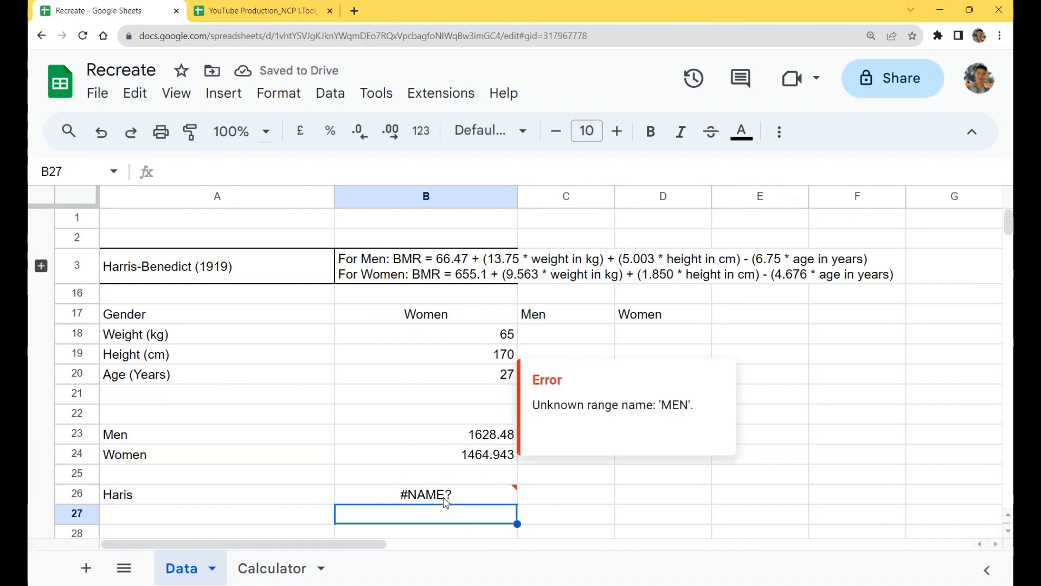
{"action": "left_click", "coordinate": [446, 502]}
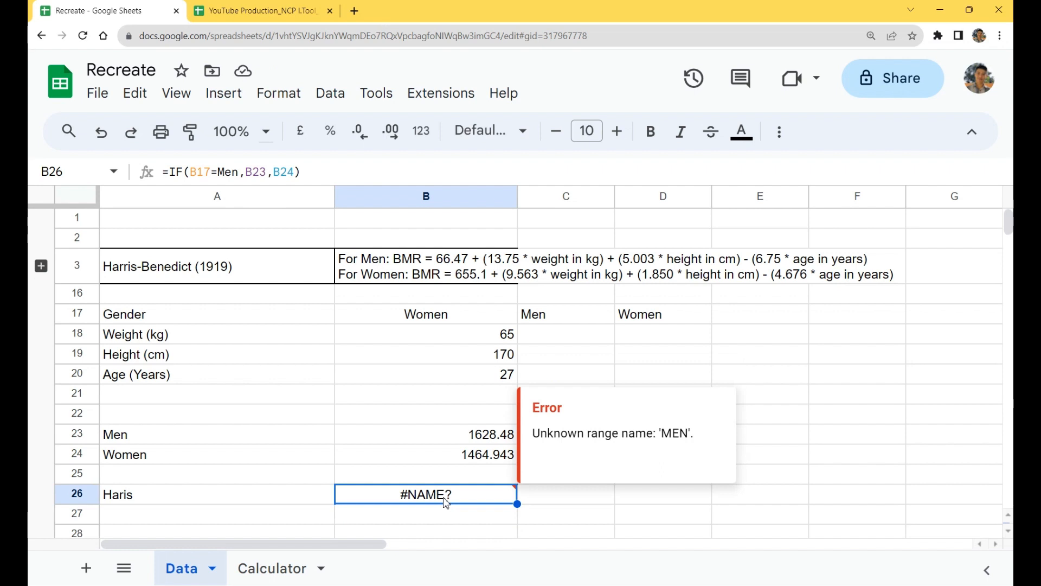
{"action": "left_click", "coordinate": [224, 172]}
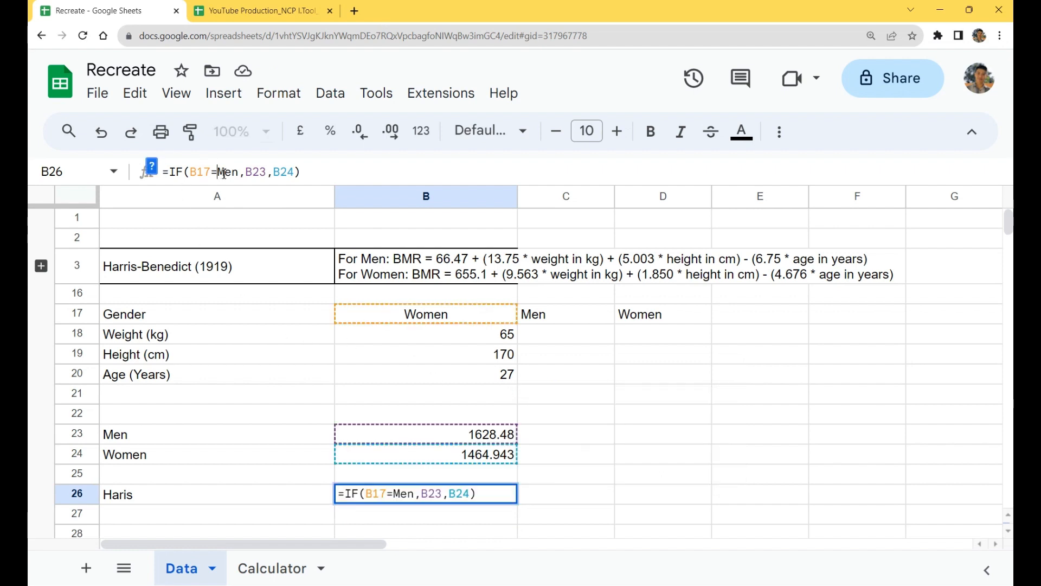
{"action": "key", "text": "shift+Right"}
{"action": "key", "text": "shift+Right"}
{"action": "key", "text": "shift+Right"}
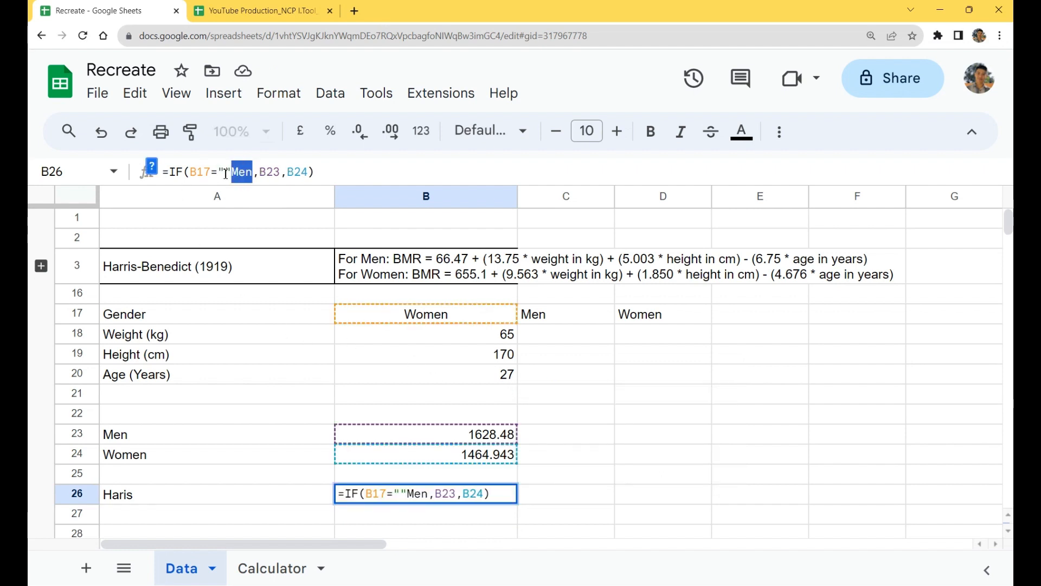
{"action": "type", "text": "\"Men"}
{"action": "key", "text": "Return"}
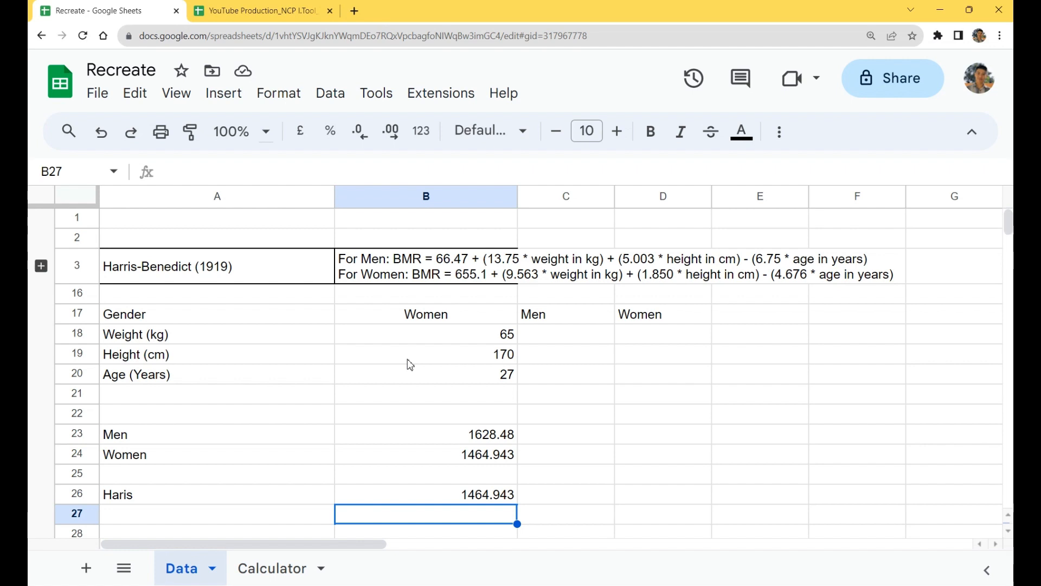
Step: Examine the IF formula in B26 and the men's BMR formula in B23 that it refers to
{"action": "left_click_drag", "start_coordinate": [460, 436], "coordinate": [287, 458]}
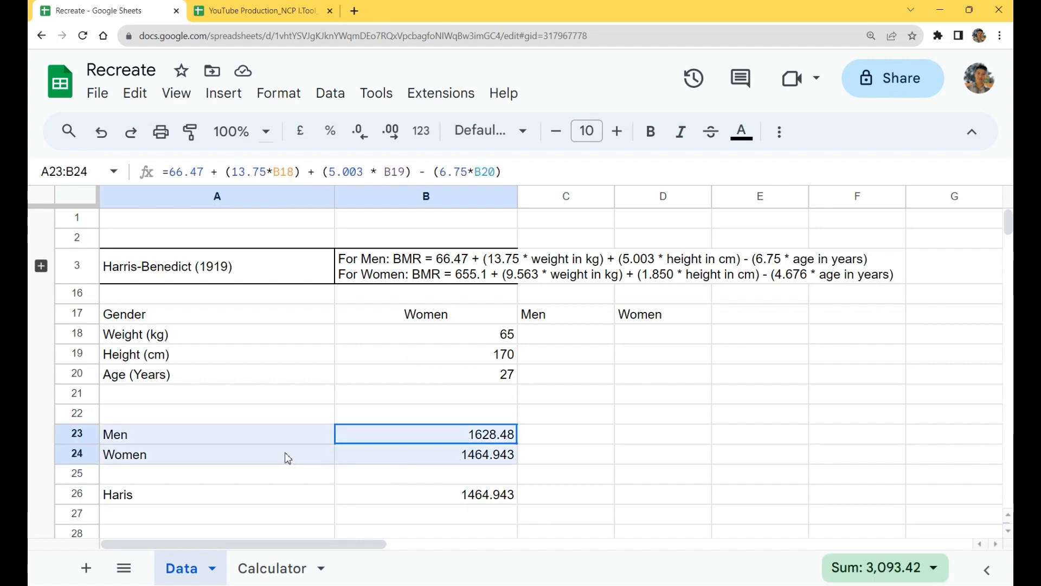
{"action": "left_click", "coordinate": [481, 501]}
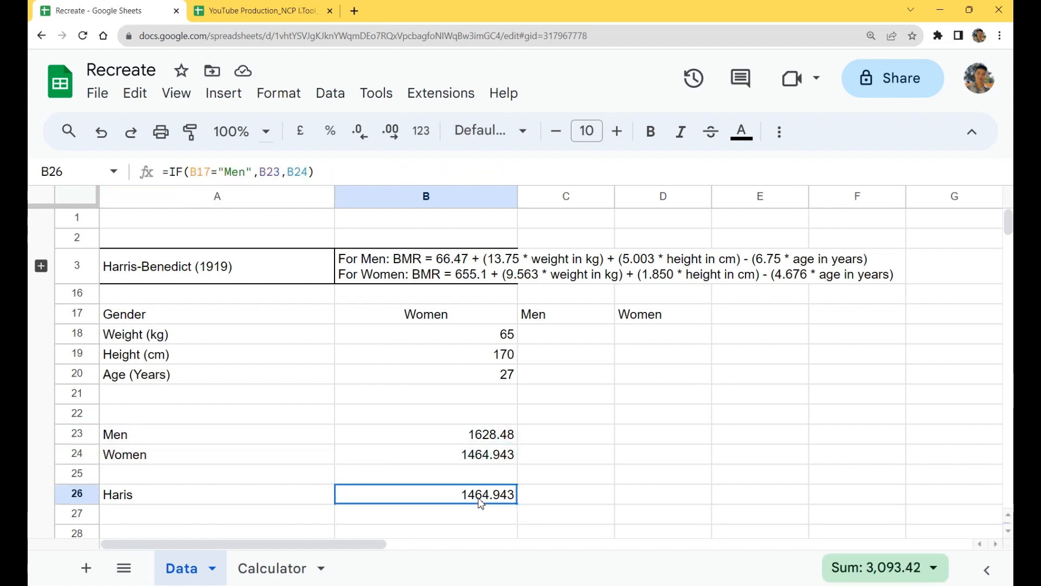
{"action": "double_click", "coordinate": [480, 501]}
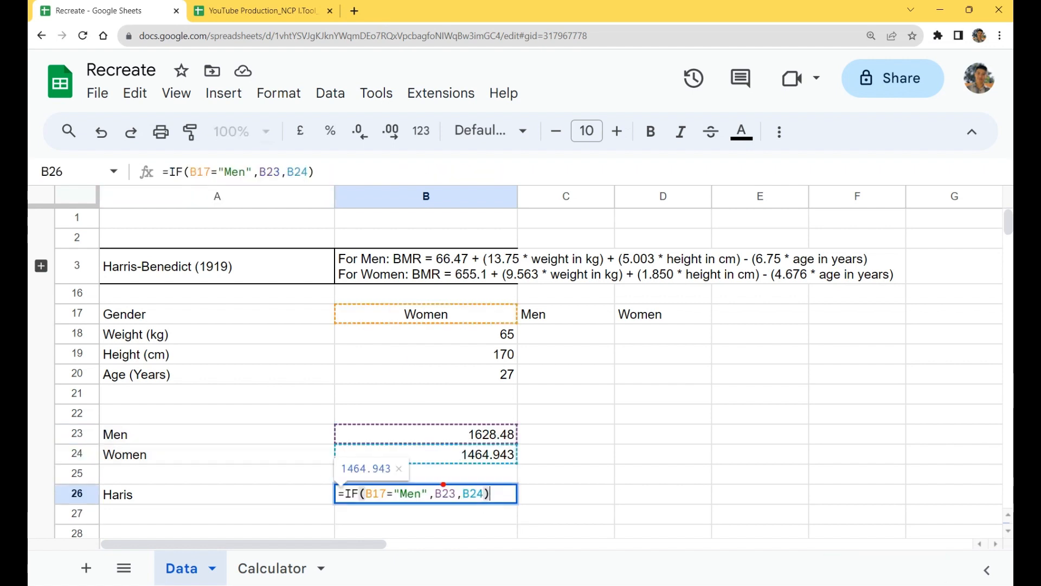
{"action": "left_click_drag", "start_coordinate": [440, 487], "coordinate": [436, 469]}
{"action": "left_click_drag", "start_coordinate": [329, 435], "coordinate": [308, 435]}
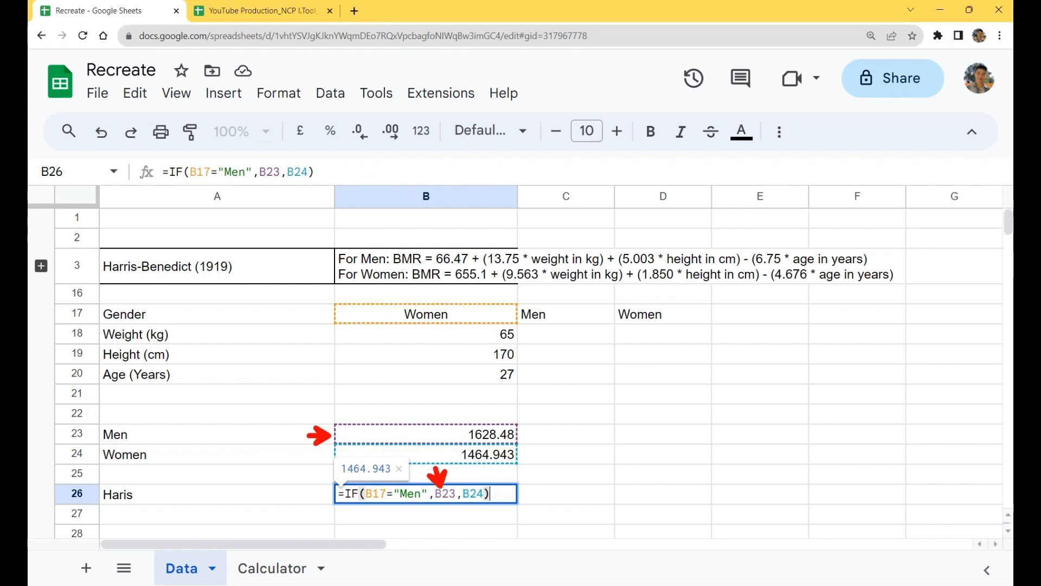
{"action": "left_click", "coordinate": [491, 434]}
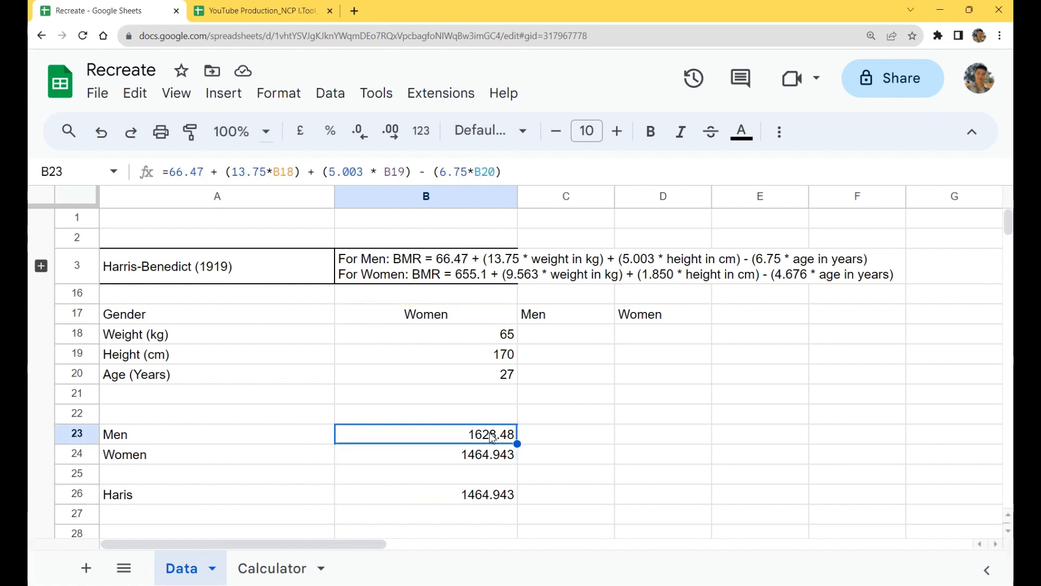
{"action": "double_click", "coordinate": [492, 434]}
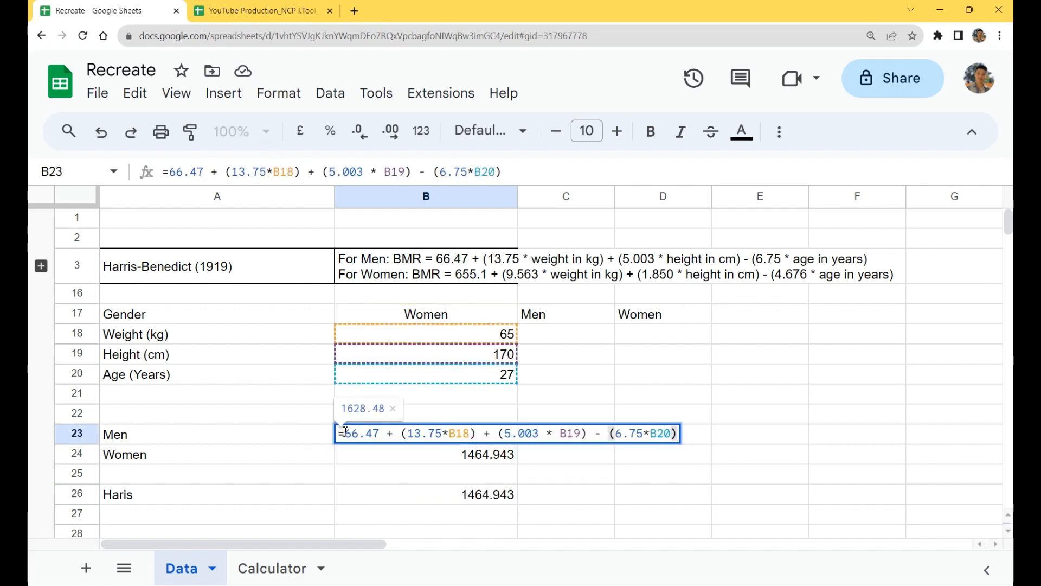
{"action": "left_click_drag", "start_coordinate": [345, 433], "coordinate": [692, 451]}
{"action": "key", "text": "Escape"}
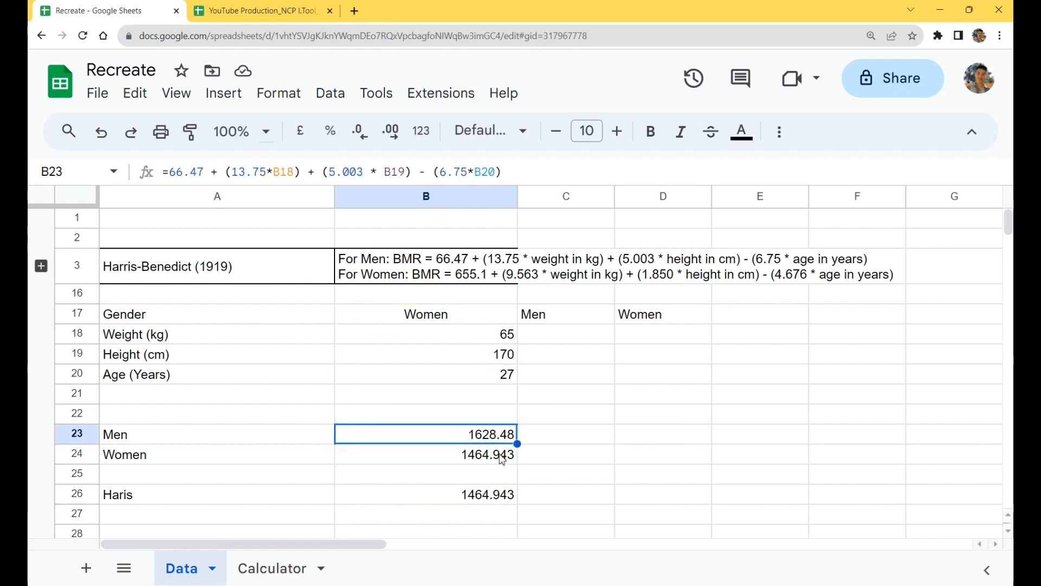
Step: Examine the women's BMR formula in B24 and the reference to B23 inside the IF formula in B26
{"action": "left_click", "coordinate": [502, 459]}
{"action": "double_click", "coordinate": [503, 458]}
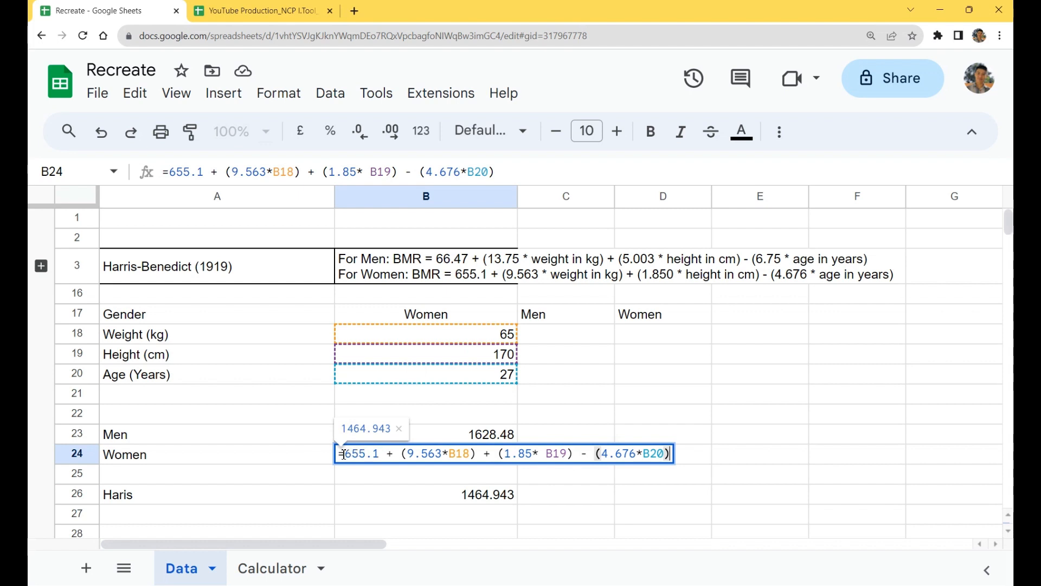
{"action": "left_click_drag", "start_coordinate": [345, 453], "coordinate": [683, 456]}
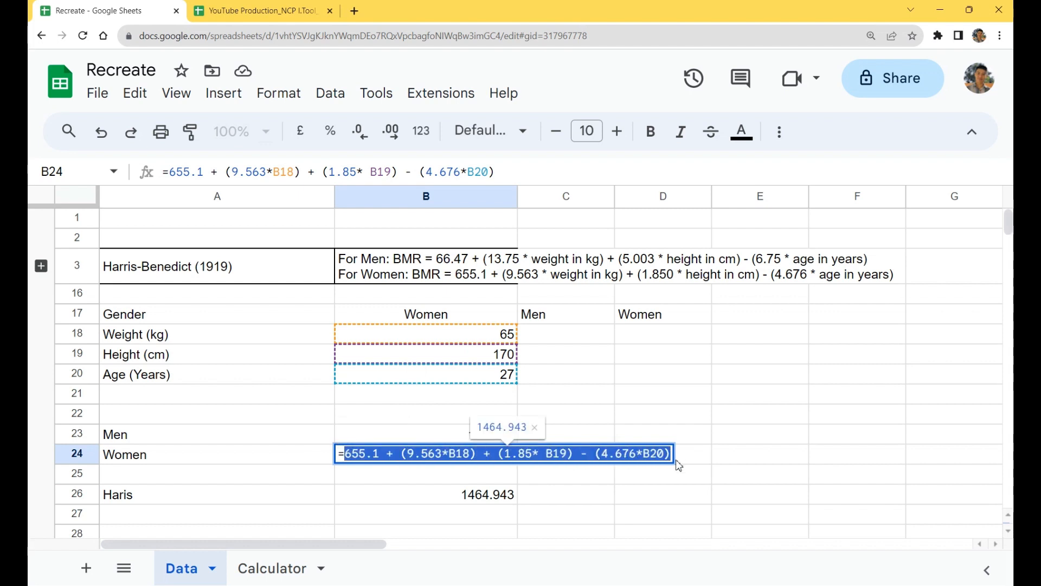
{"action": "key", "text": "Escape"}
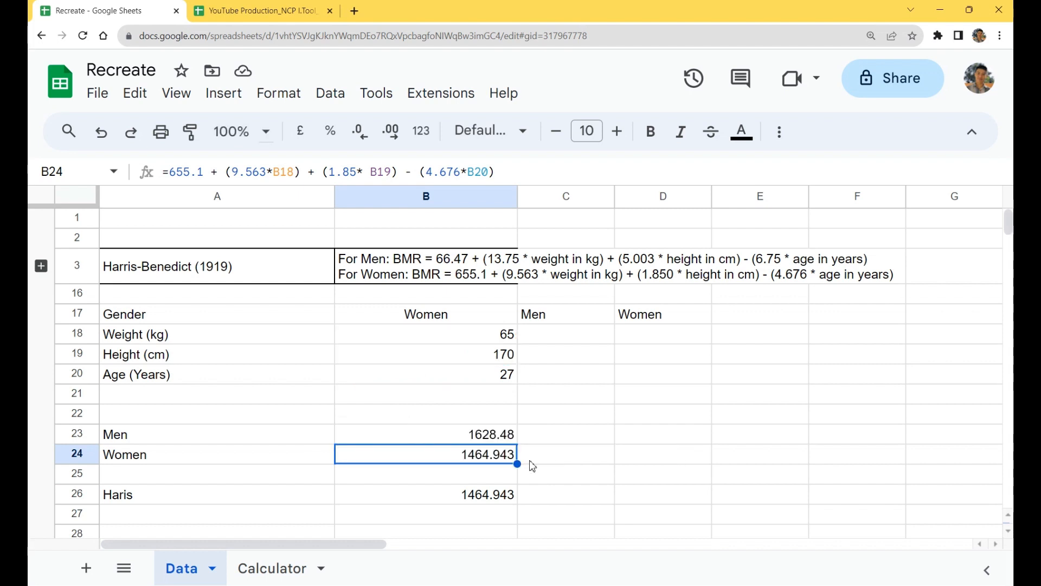
{"action": "double_click", "coordinate": [474, 464]}
{"action": "left_click_drag", "start_coordinate": [344, 453], "coordinate": [695, 474]}
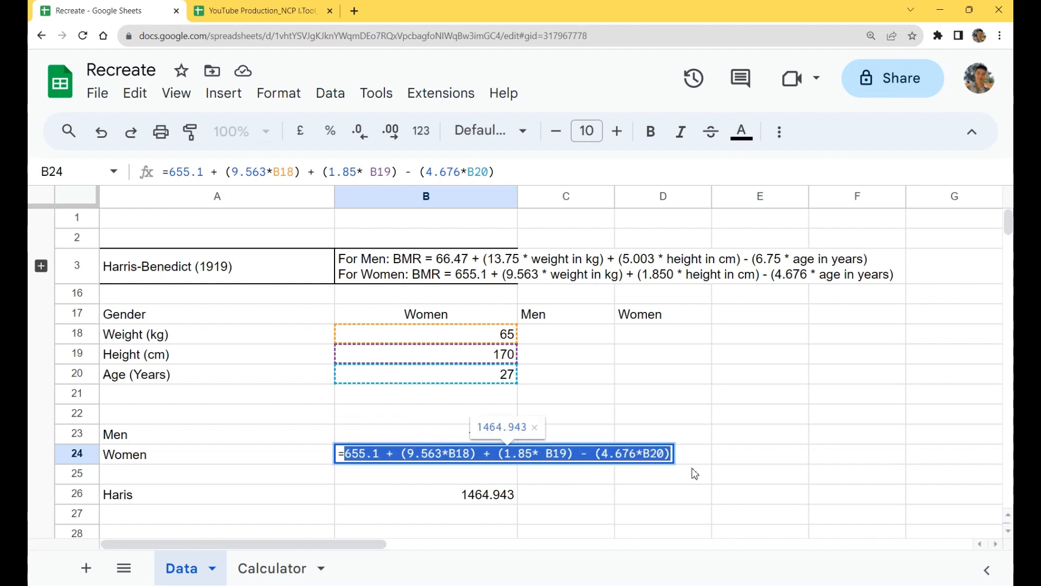
{"action": "key", "text": "Escape"}
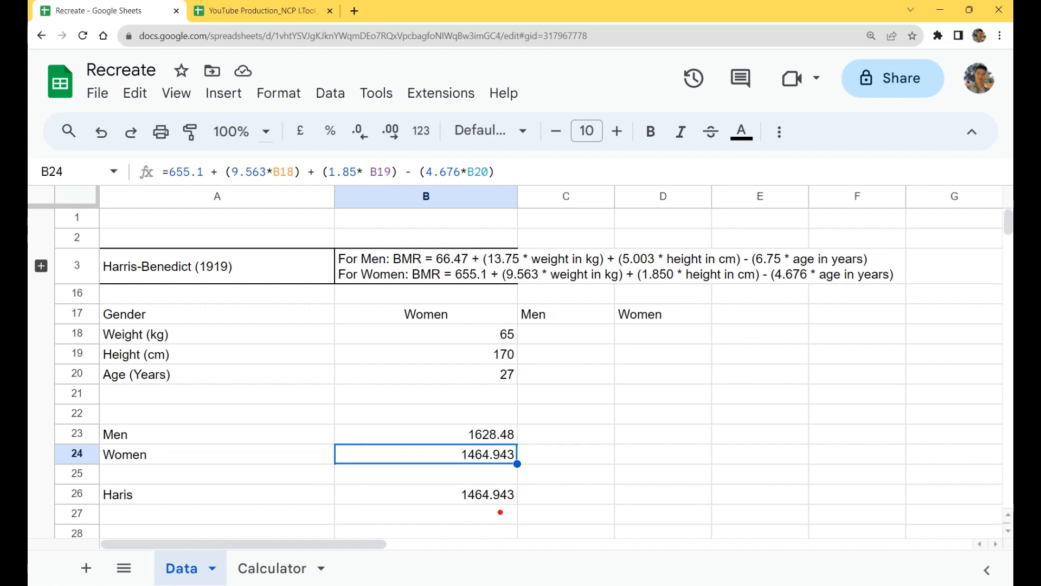
{"action": "left_click_drag", "start_coordinate": [516, 496], "coordinate": [625, 495]}
{"action": "triple_click", "coordinate": [433, 494]}
{"action": "mouse_move", "coordinate": [432, 494]}
{"action": "left_mouse_down"}
{"action": "mouse_move", "coordinate": [466, 493]}
{"action": "mouse_move", "coordinate": [440, 469]}
{"action": "mouse_move", "coordinate": [500, 414]}
{"action": "mouse_move", "coordinate": [488, 411]}
{"action": "mouse_move", "coordinate": [492, 423]}
{"action": "left_mouse_up"}
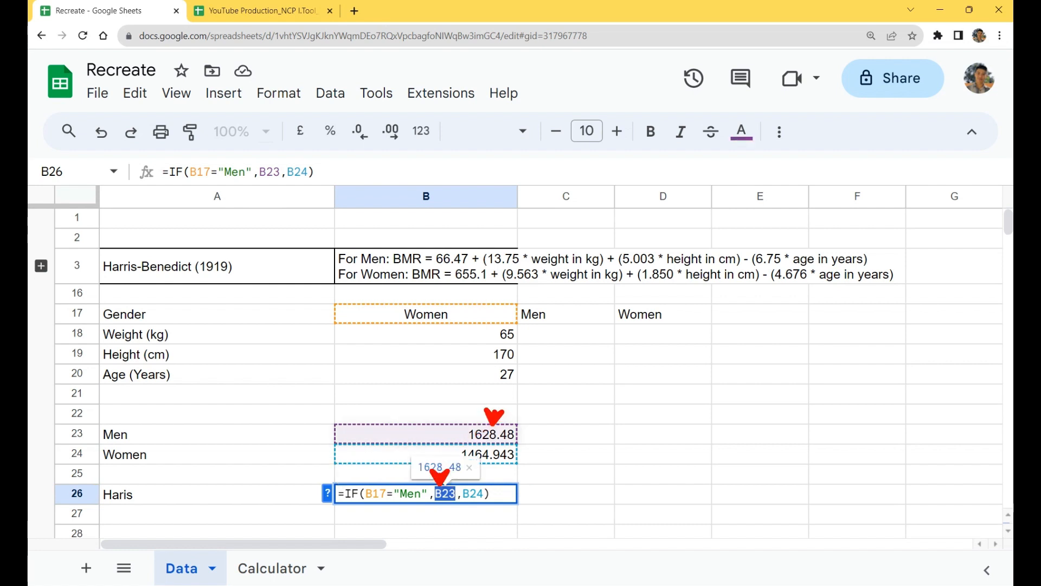
{"action": "key", "text": "Escape"}
Step: Take the men's BMR expression from B23 without its equals sign for reuse, and empty the cell
{"action": "double_click", "coordinate": [490, 436]}
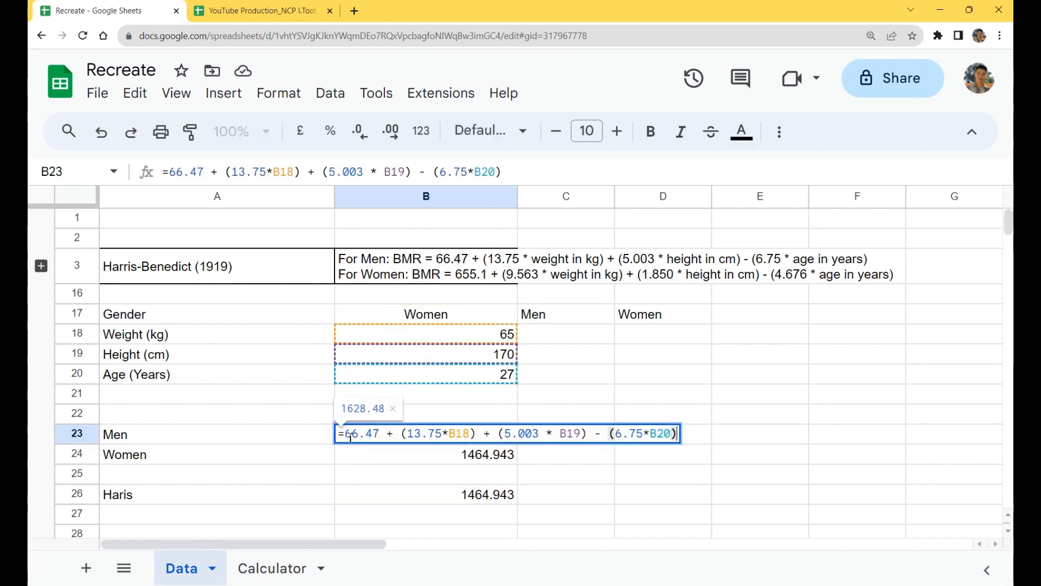
{"action": "left_click_drag", "start_coordinate": [347, 433], "coordinate": [702, 440]}
{"action": "key", "text": "ctrl+c"}
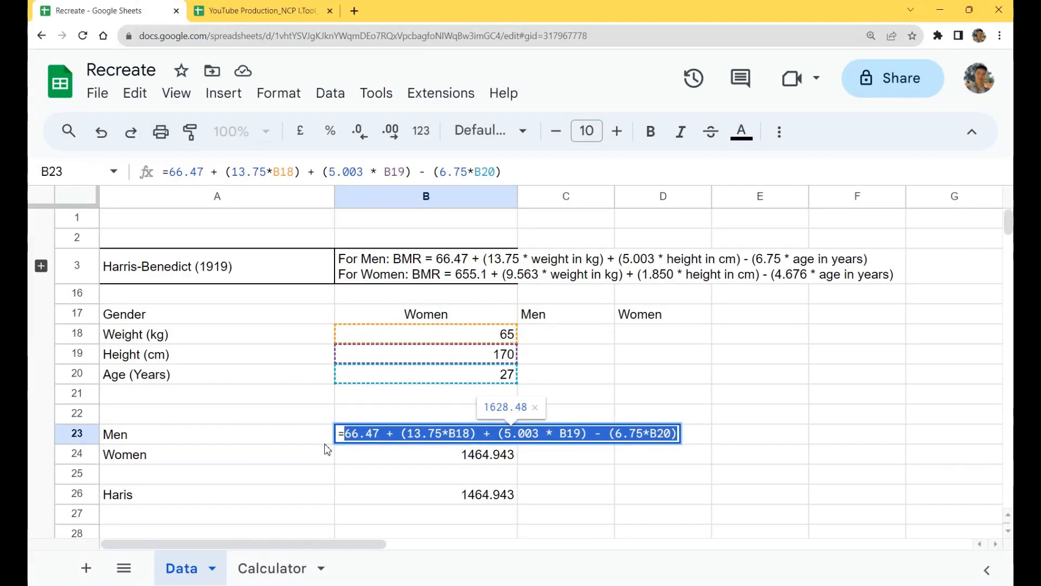
{"action": "key", "text": "BackSpace"}
{"action": "key", "text": "BackSpace"}
{"action": "key", "text": "Return"}
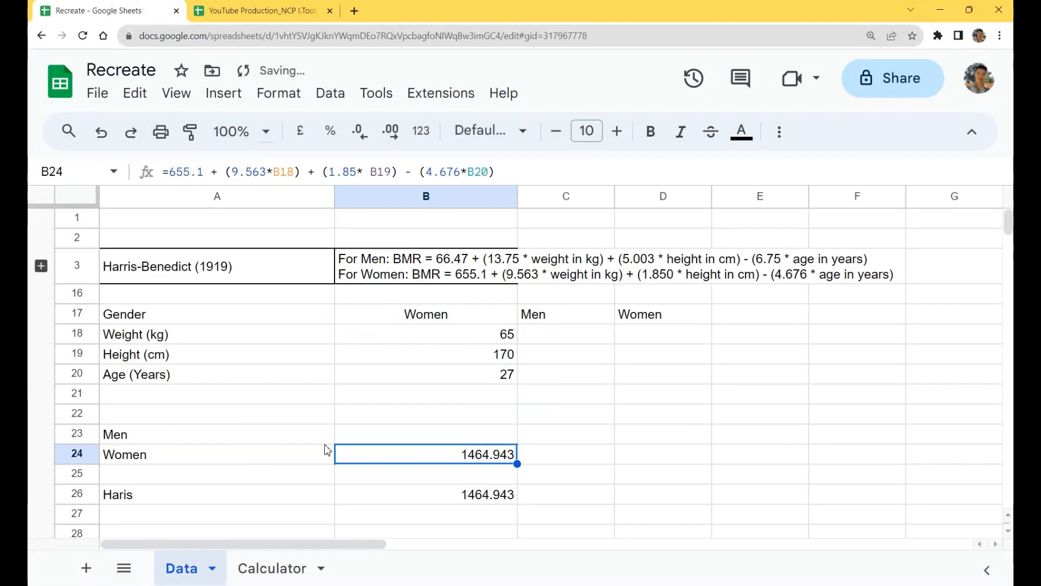
Step: Replace the B23 reference in the IF formula in B26 with the expression 66.47 + (13.75*B18) + (5.003 * B19) - (6.75*B20)
{"action": "double_click", "coordinate": [484, 500]}
{"action": "double_click", "coordinate": [445, 493]}
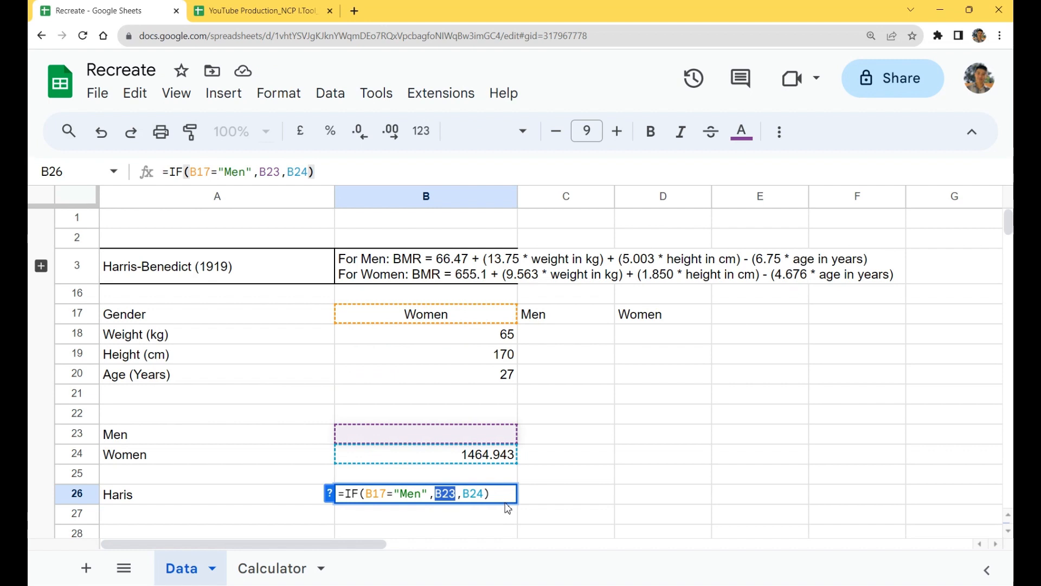
{"action": "key", "text": "ctrl+v"}
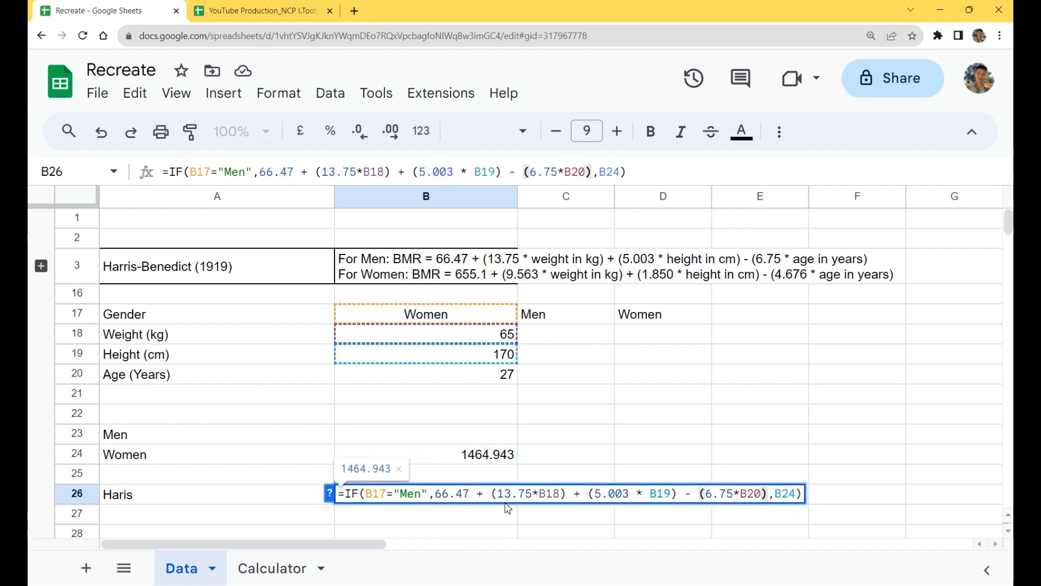
{"action": "key", "text": "Return"}
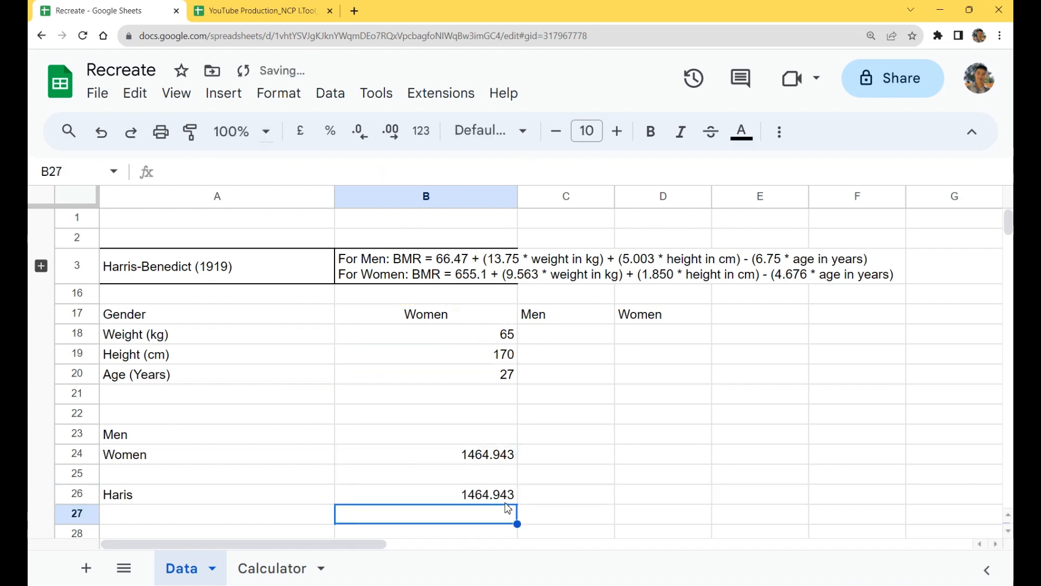
Step: Set the gender in B17 to Men to test the IF formula in B26
{"action": "left_click", "coordinate": [448, 318]}
{"action": "type", "text": "M"}
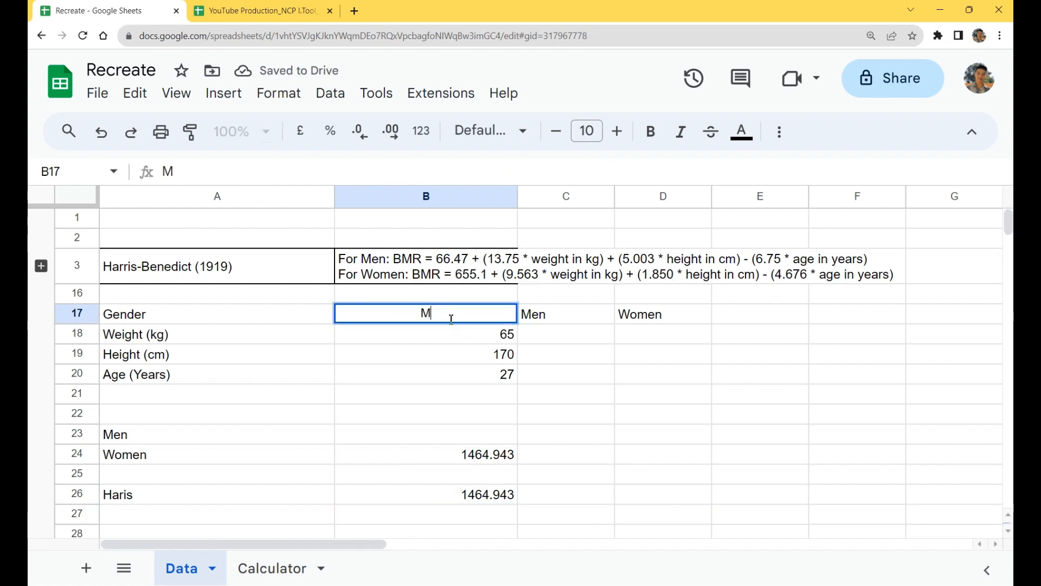
{"action": "type", "text": "en"}
{"action": "key", "text": "Return"}
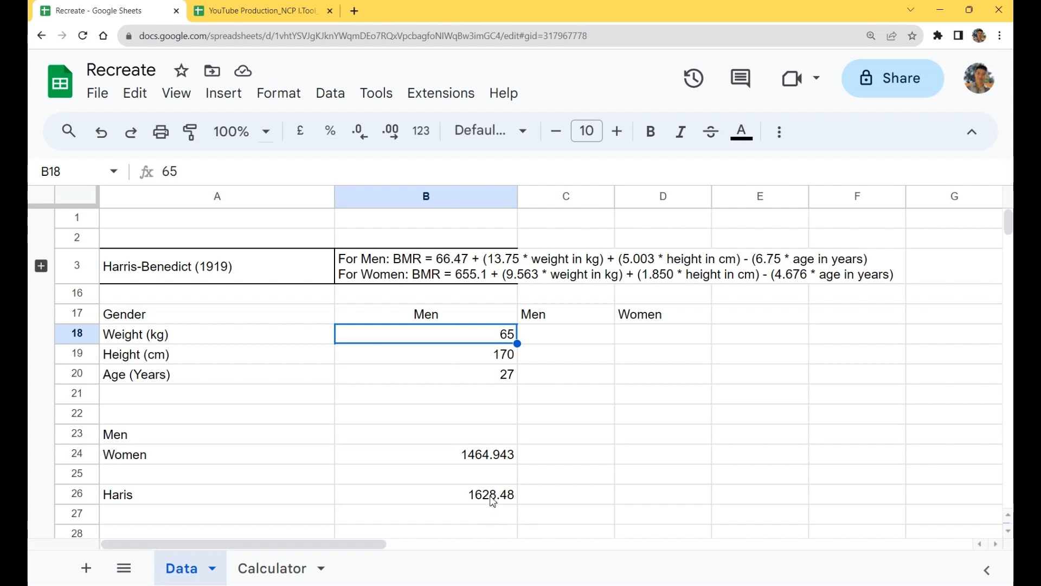
Step: Take the women's BMR expression from B24 without its equals sign for reuse, and empty the cell
{"action": "double_click", "coordinate": [492, 460]}
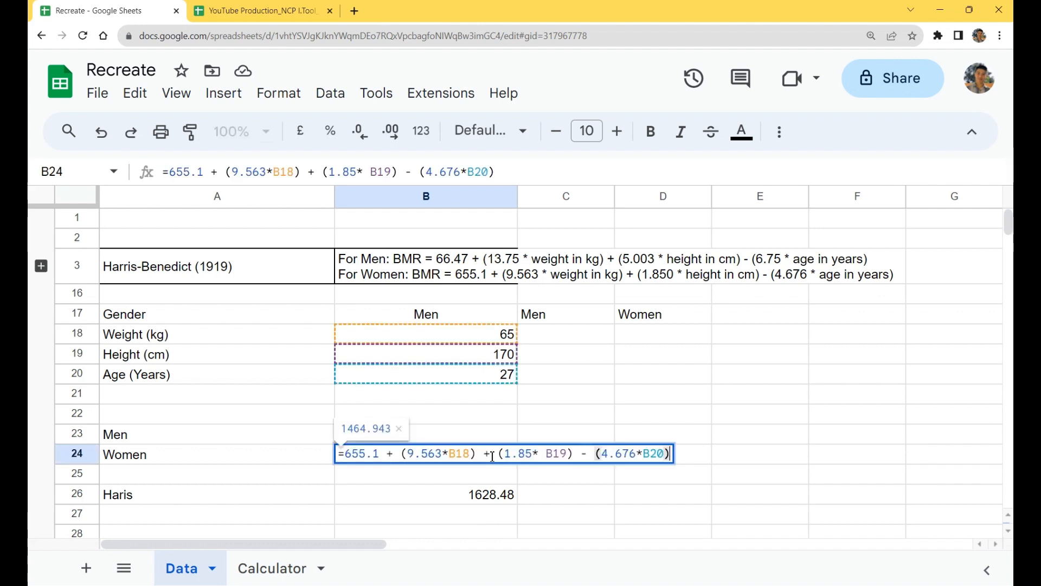
{"action": "left_click_drag", "start_coordinate": [344, 453], "coordinate": [682, 457]}
{"action": "key", "text": "ctrl+c"}
{"action": "key", "text": "BackSpace"}
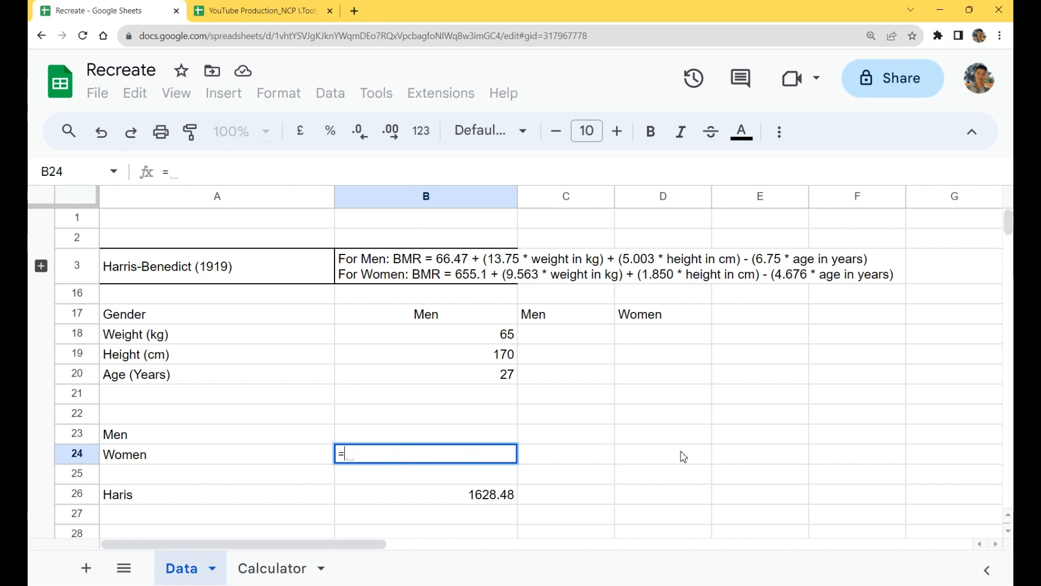
{"action": "key", "text": "BackSpace"}
{"action": "key", "text": "Return"}
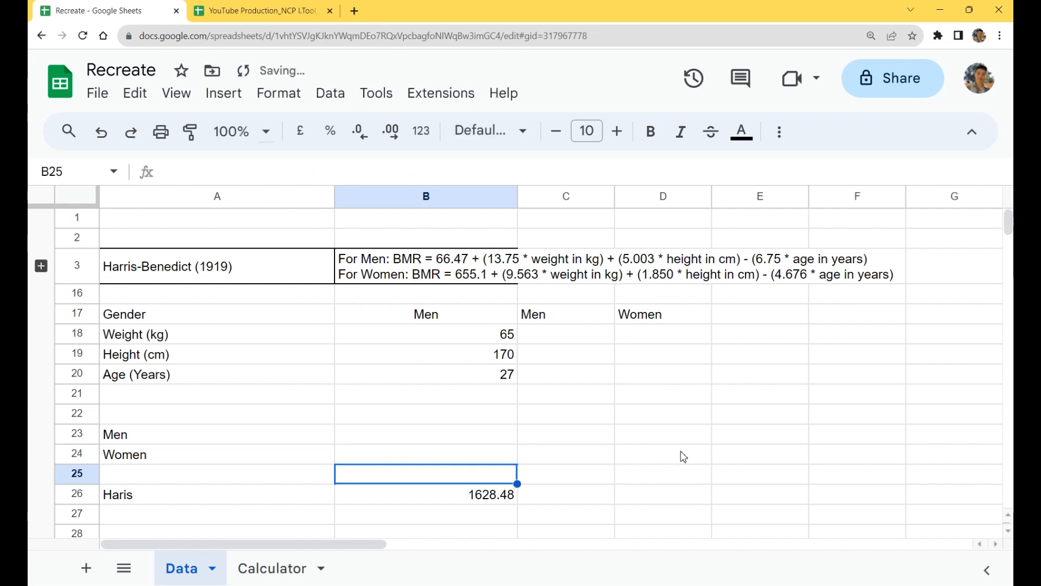
Step: Replace the B24 reference in the IF formula in B26 with the expression 655.1 + (9.563*B18) + (1.85* B19) - (4.676*B20)
{"action": "double_click", "coordinate": [502, 495]}
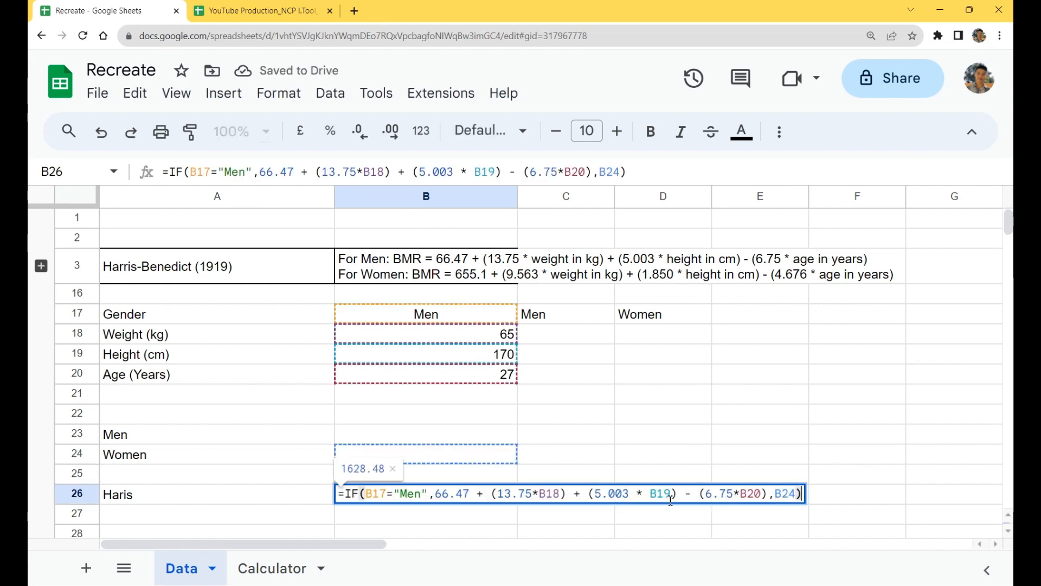
{"action": "double_click", "coordinate": [799, 494]}
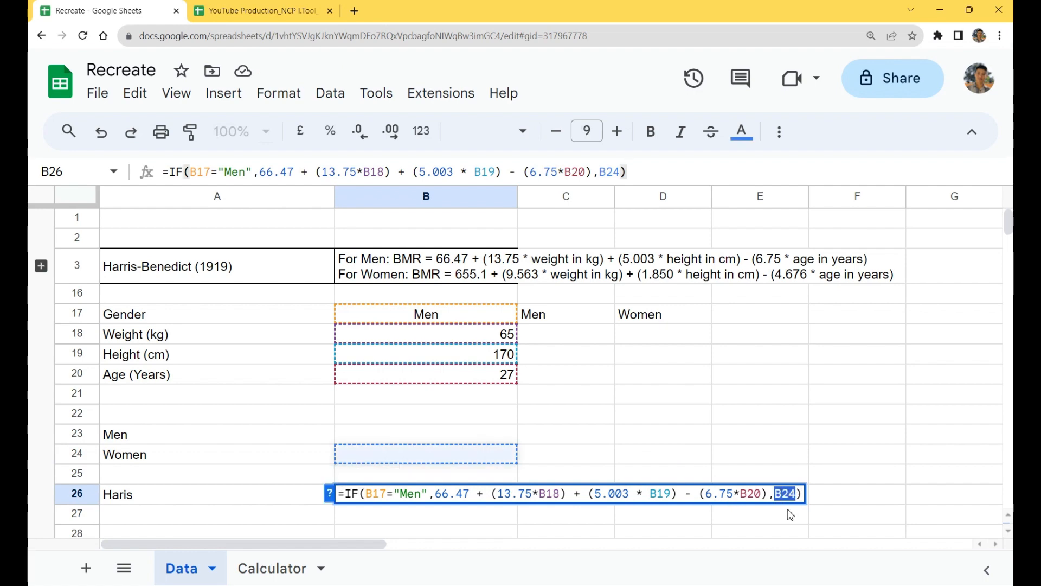
{"action": "key", "text": "ctrl+v"}
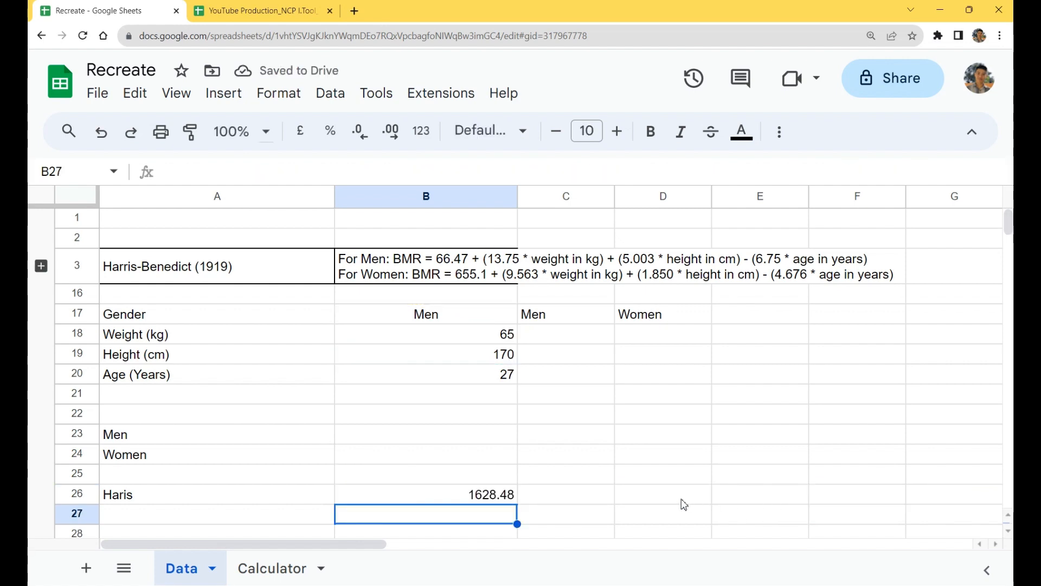
Step: Set the gender in B17 to Women to test the other branch of the IF formula
{"action": "left_click", "coordinate": [459, 322]}
{"action": "type", "text": "Women"}
{"action": "key", "text": "Return"}
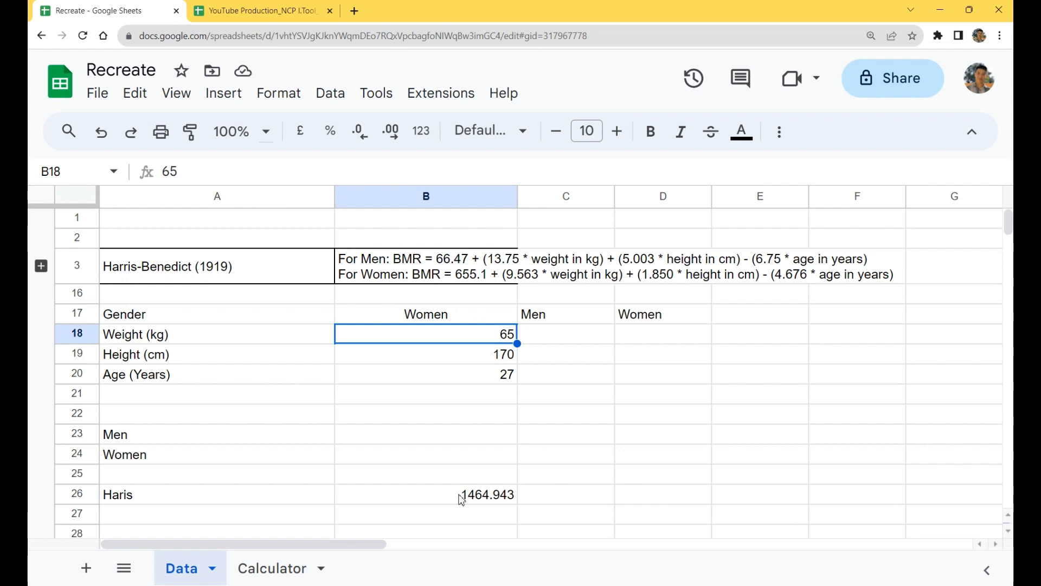
Step: Enlarge the formula bar for B26 and start a new line in the IF formula after the condition B17="Men",
{"action": "left_click", "coordinate": [495, 498]}
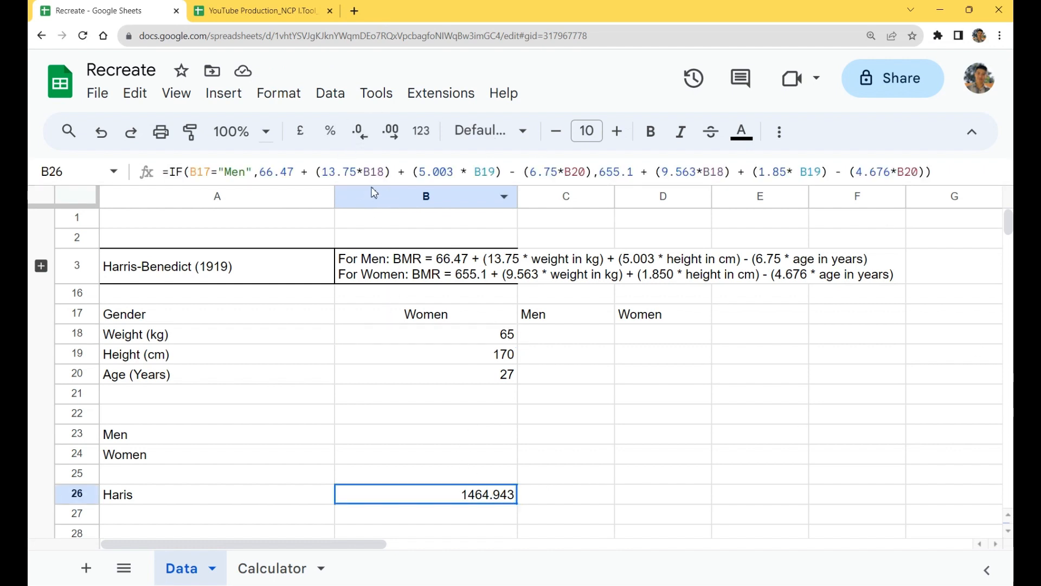
{"action": "left_click_drag", "start_coordinate": [379, 184], "coordinate": [412, 268]}
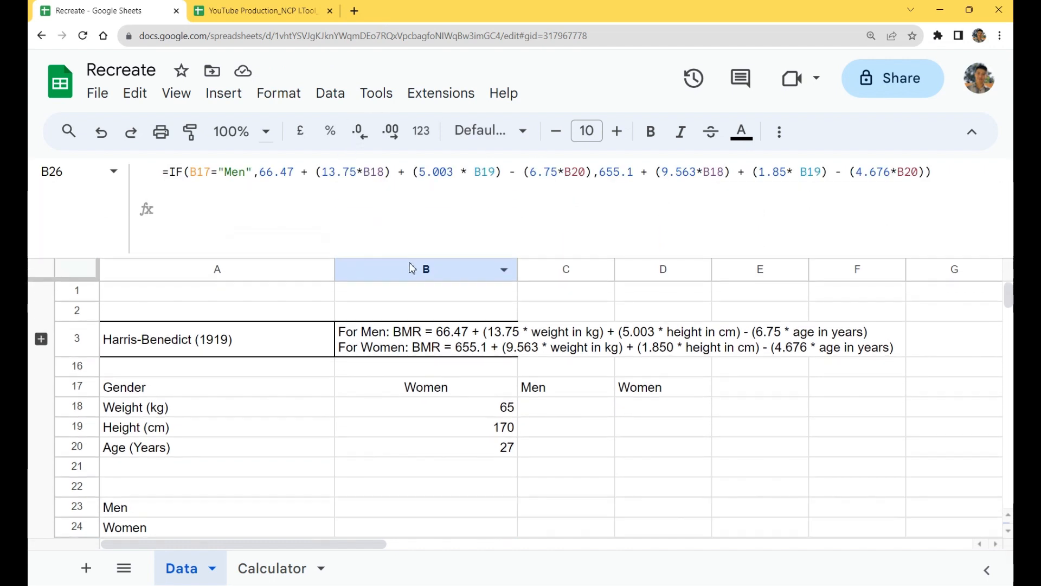
{"action": "left_click", "coordinate": [311, 178]}
{"action": "key", "text": "ctrl+alt+="}
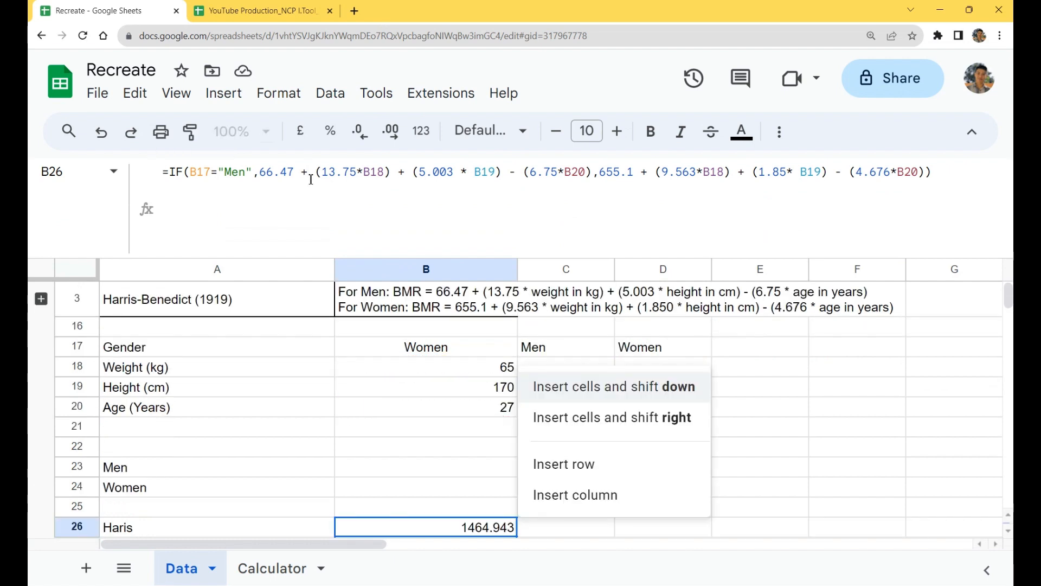
{"action": "key", "text": "Escape"}
{"action": "left_click", "coordinate": [313, 179]}
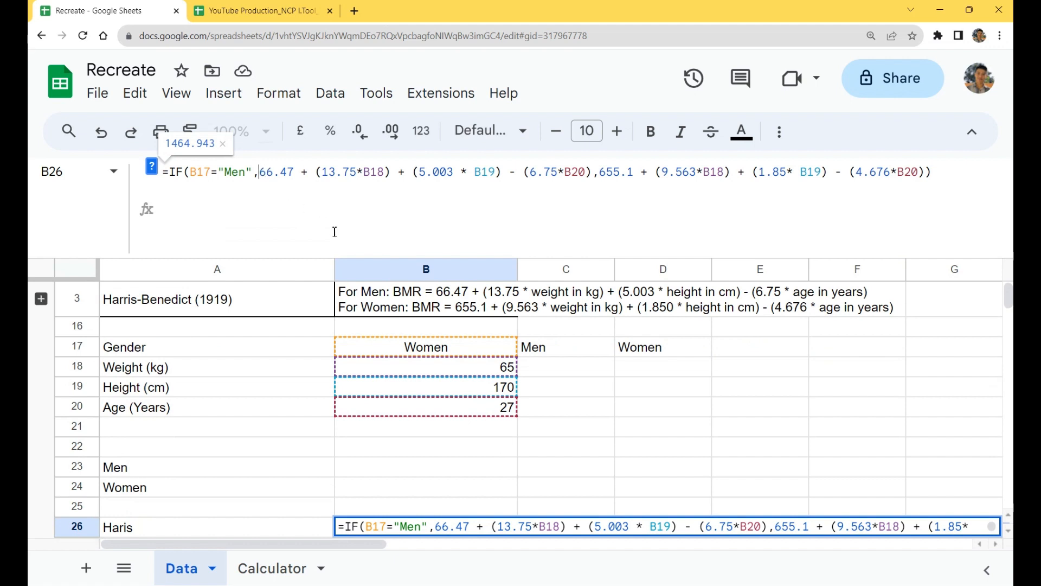
{"action": "left_click", "coordinate": [252, 182]}
{"action": "key", "text": "ctrl+Return"}
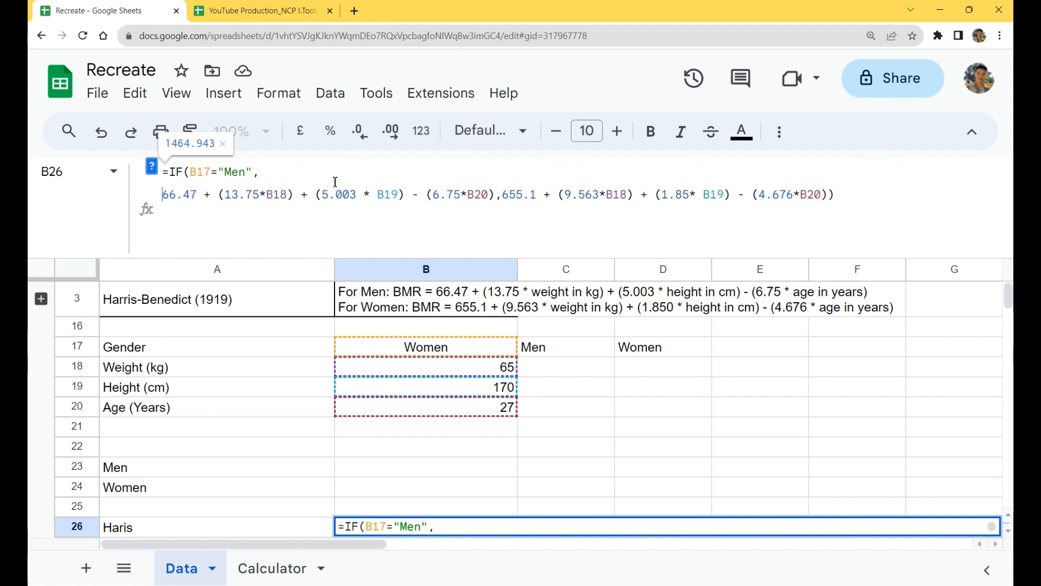
Step: Put the women's equation and the final closing parenthesis of the IF formula in B26 on lines of their own
{"action": "left_click", "coordinate": [502, 195]}
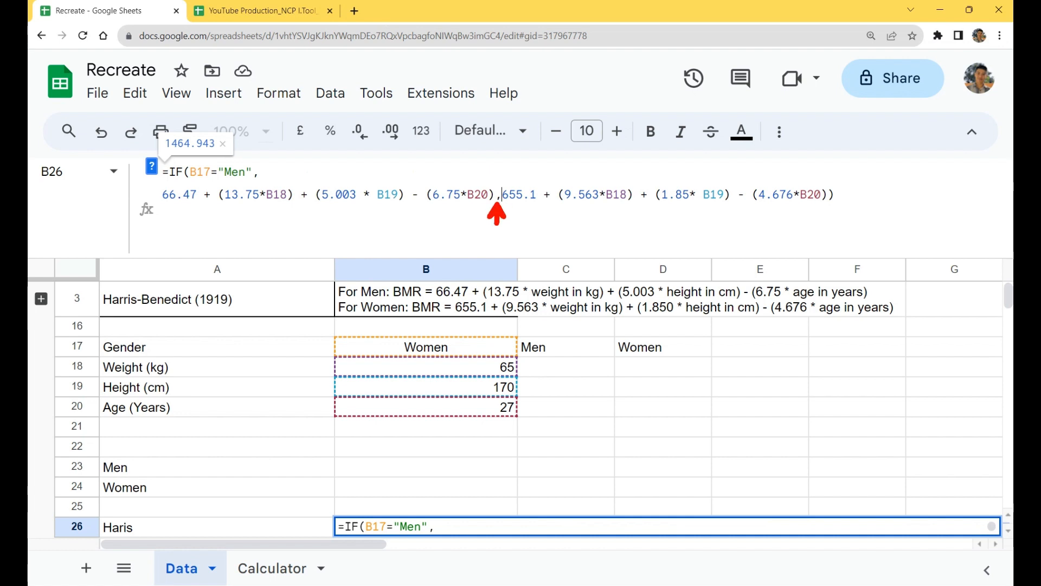
{"action": "key", "text": "ctrl+Return"}
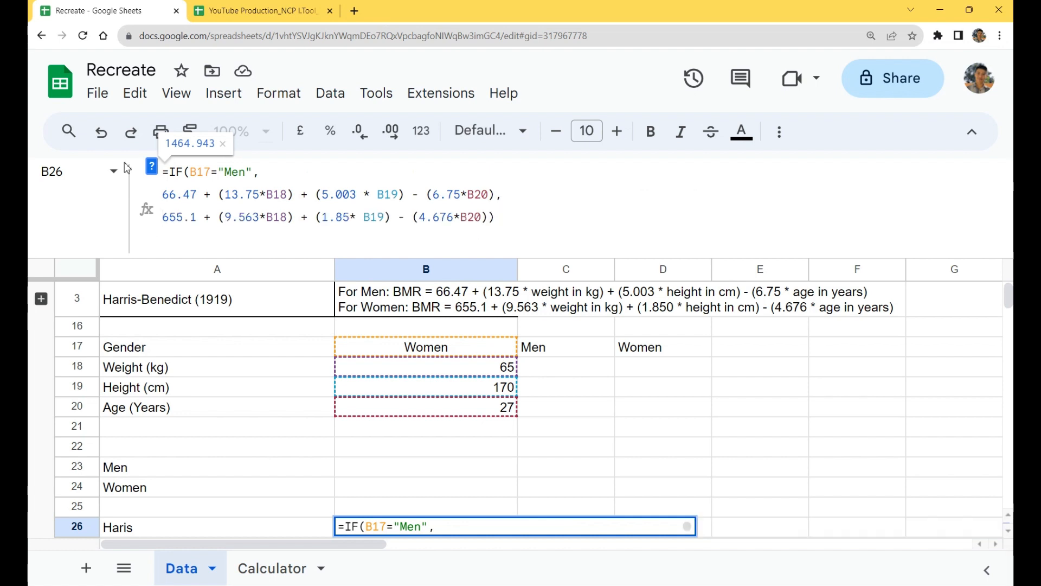
{"action": "left_click", "coordinate": [191, 172]}
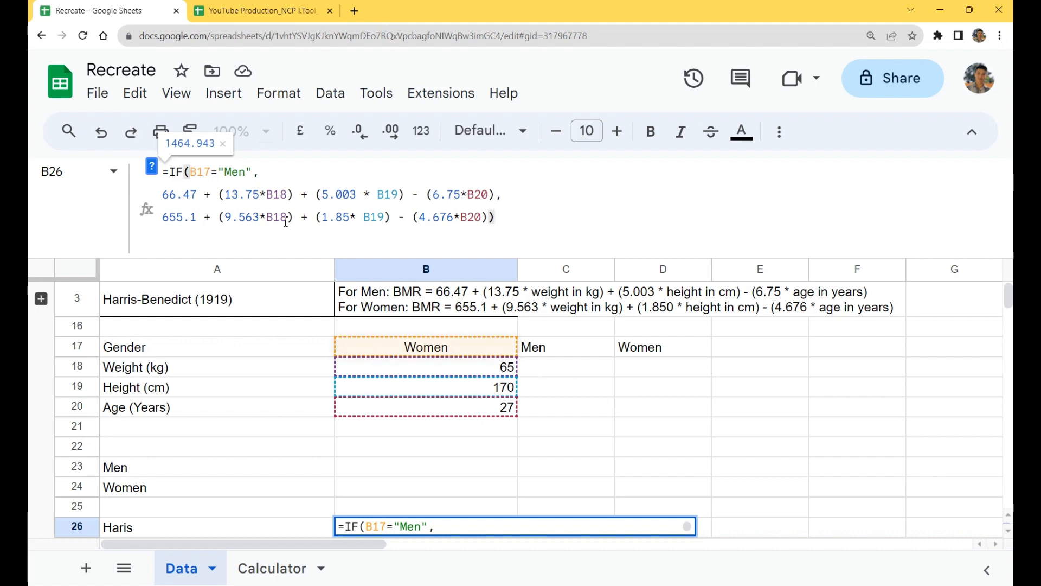
{"action": "left_click", "coordinate": [491, 220]}
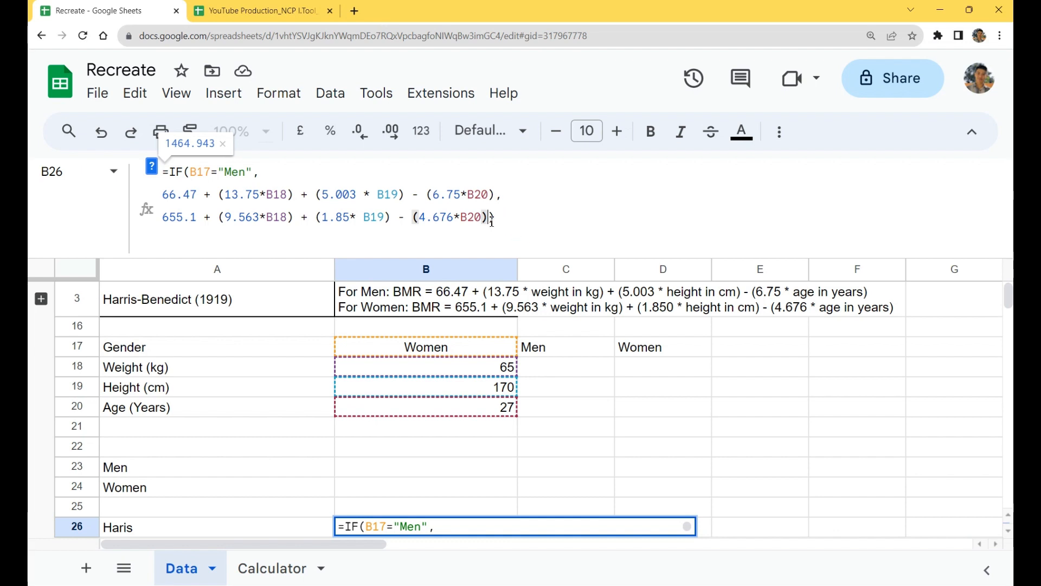
{"action": "key", "text": "ctrl+Return"}
{"action": "left_click", "coordinate": [176, 242]}
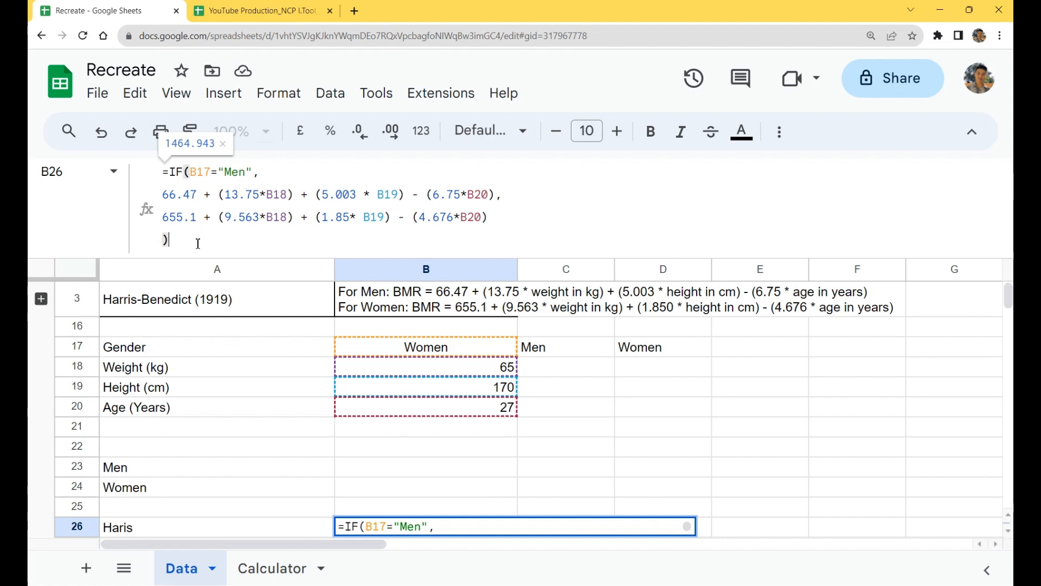
{"action": "key", "text": "Return"}
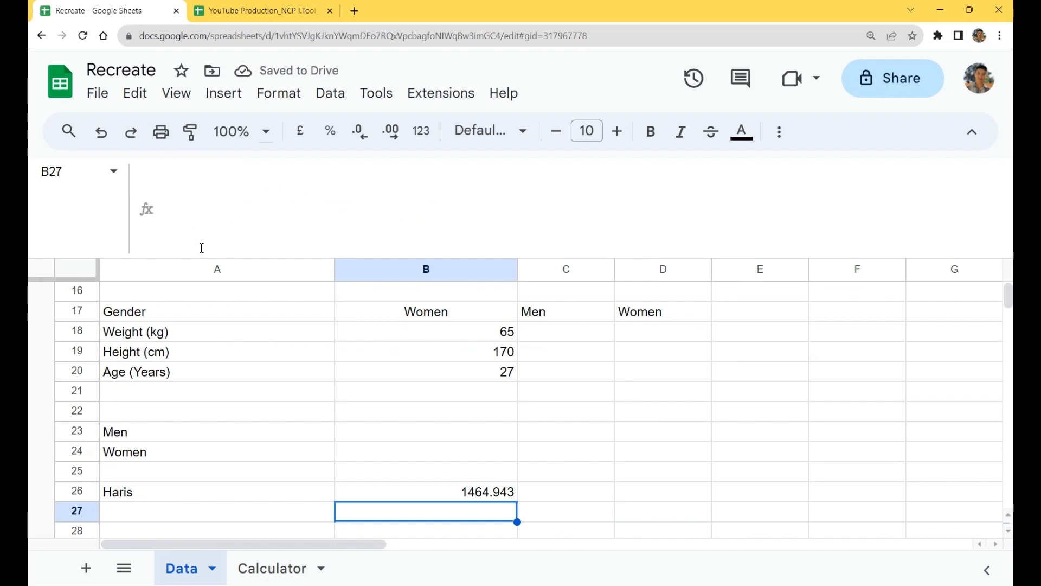
Step: Shrink the formula bar back to one line and clear the Men and Women helper cells A23:B24
{"action": "left_click", "coordinate": [481, 495]}
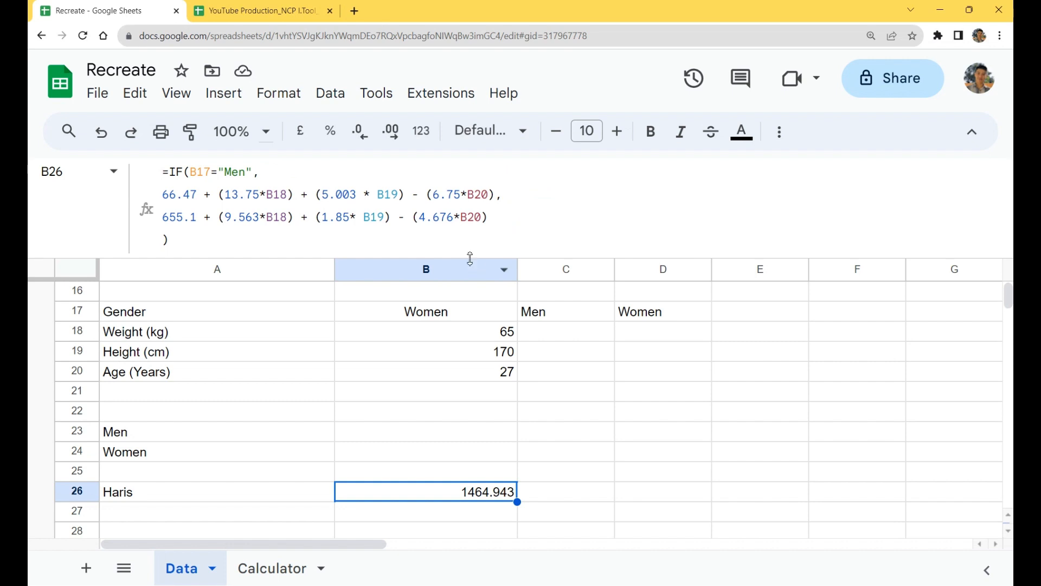
{"action": "left_click_drag", "start_coordinate": [475, 257], "coordinate": [479, 168]}
{"action": "scroll", "coordinate": [587, 357], "scroll_direction": "up", "scroll_amount": 2}
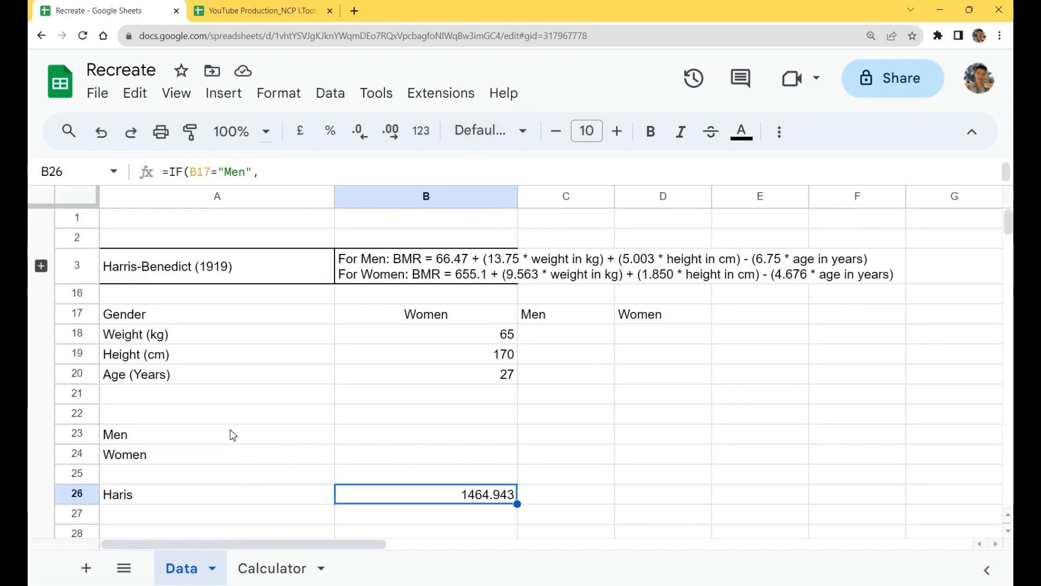
{"action": "left_click_drag", "start_coordinate": [232, 435], "coordinate": [449, 467]}
{"action": "key", "text": "Delete"}
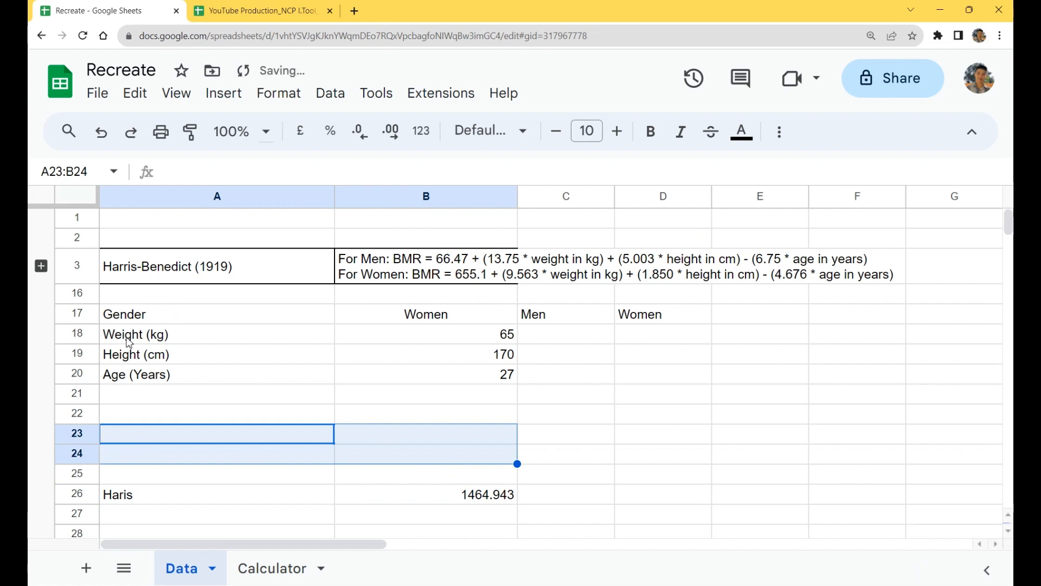
Step: Expand the collapsed group of BMR equations and ungroup rows 4 - 15
{"action": "left_click", "coordinate": [41, 266]}
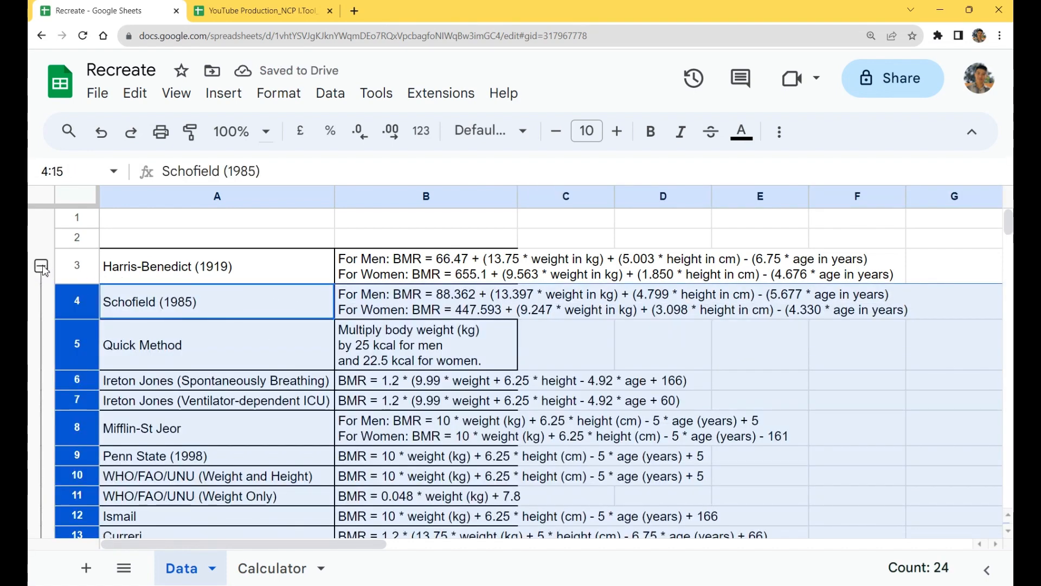
{"action": "left_click", "coordinate": [781, 133]}
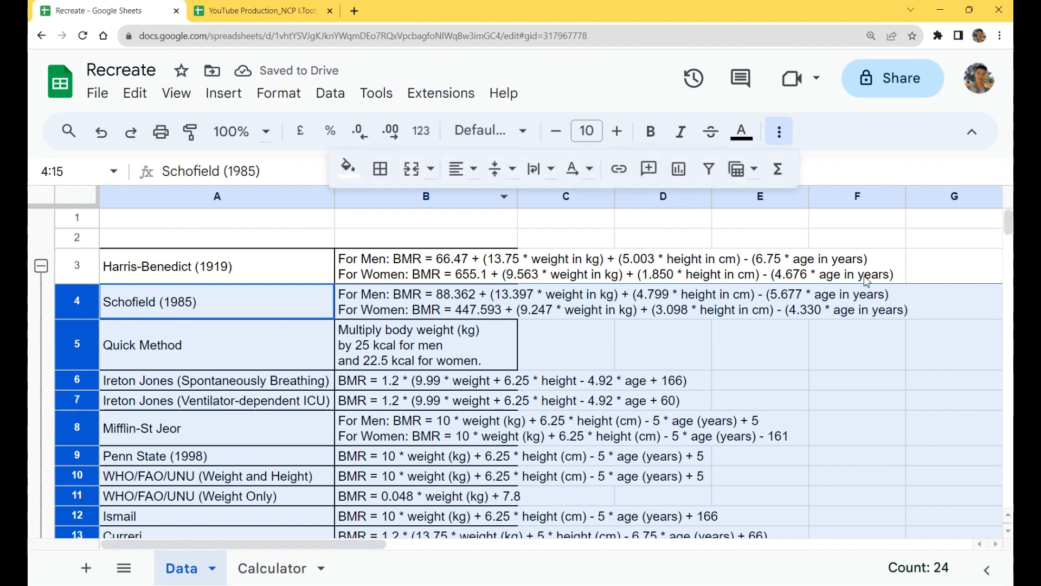
{"action": "right_click", "coordinate": [93, 297]}
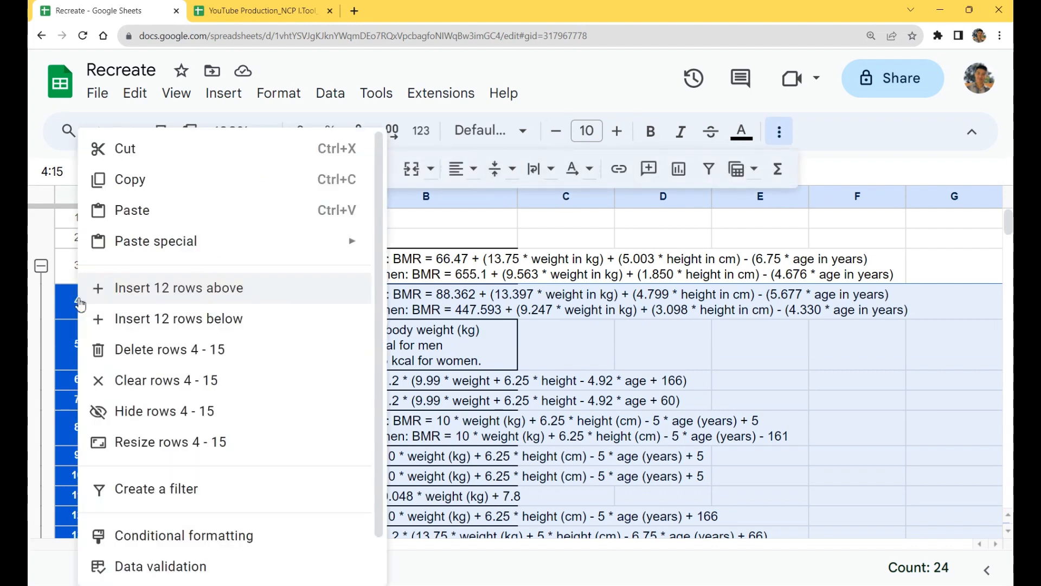
{"action": "scroll", "coordinate": [314, 528], "scroll_direction": "down", "scroll_amount": 1}
{"action": "mouse_move", "coordinate": [250, 564]}
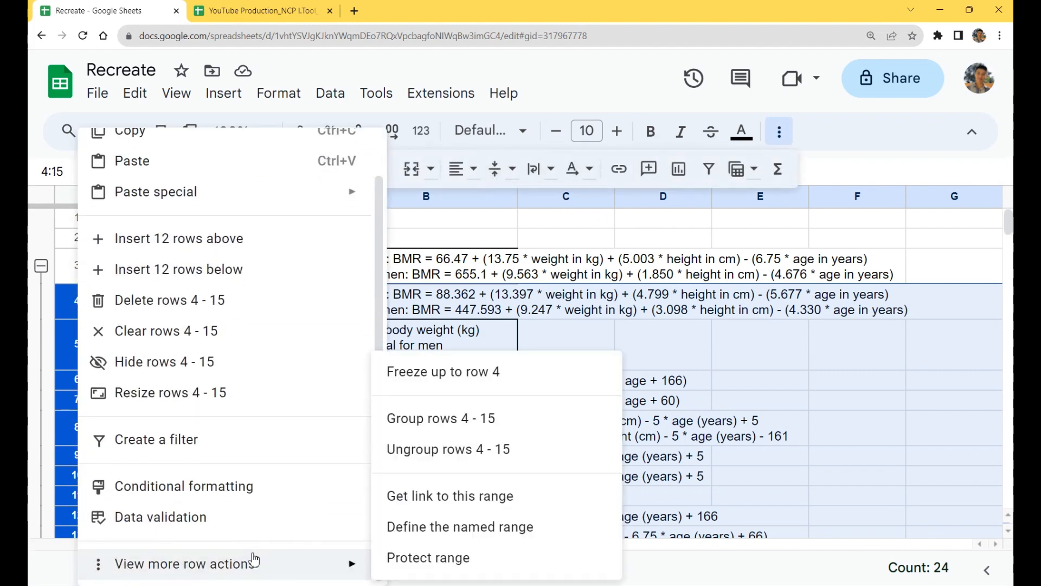
{"action": "left_click", "coordinate": [497, 450]}
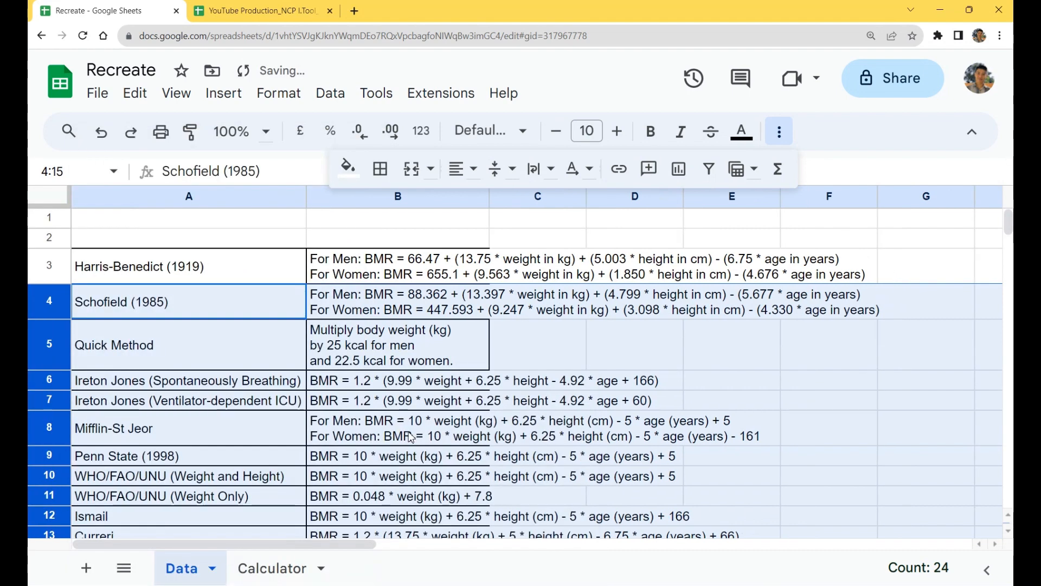
Step: Hide row 3 with the Harris-Benedict (1919) equations
{"action": "left_click", "coordinate": [53, 263]}
{"action": "right_click", "coordinate": [52, 264]}
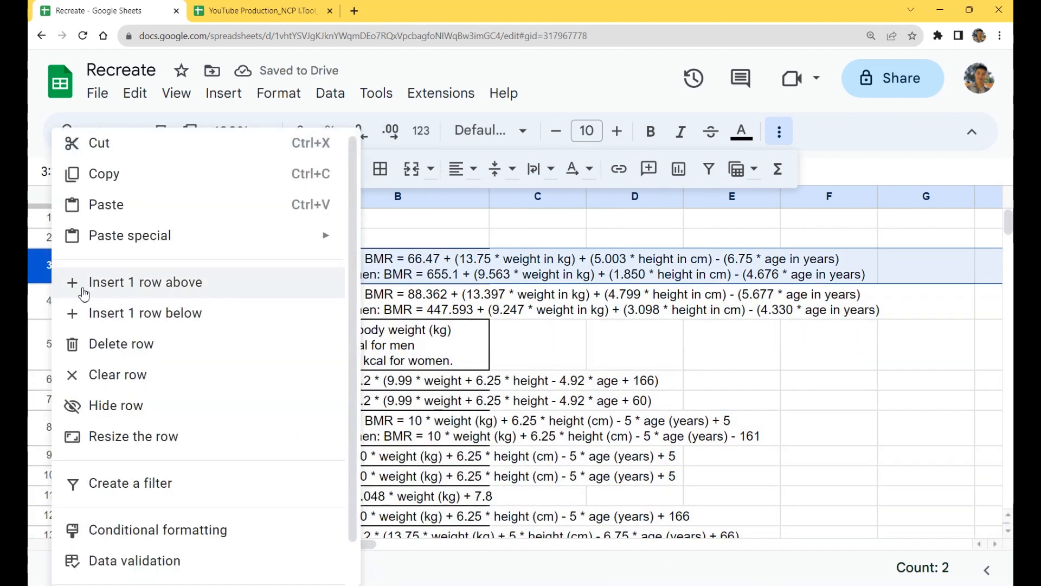
{"action": "left_click", "coordinate": [272, 405]}
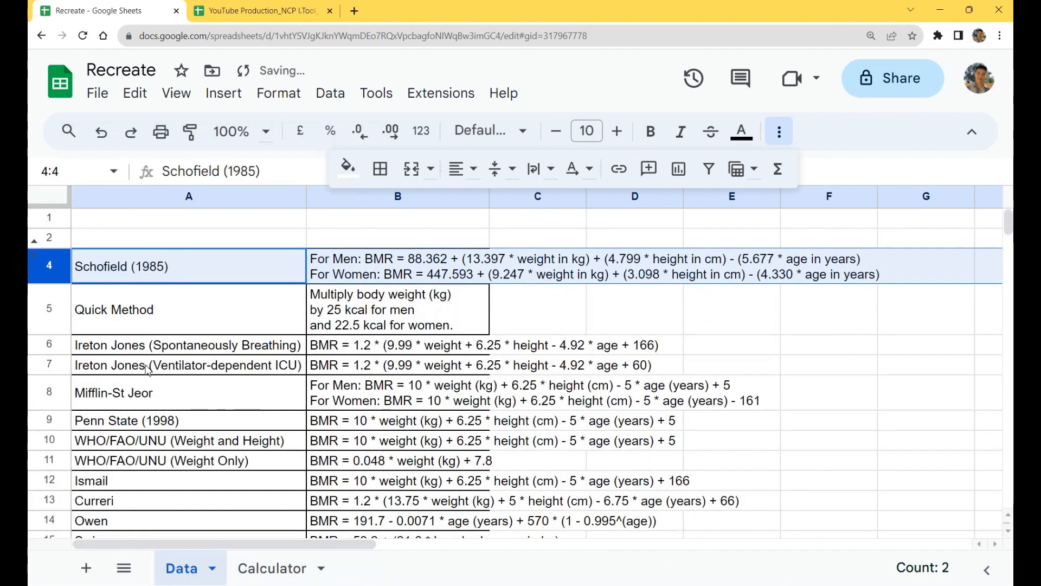
Step: Hide rows 5 - 15, from Quick Method to Swinamer, leaving the Schofield (1985) row displayed
{"action": "left_click", "coordinate": [57, 314]}
{"action": "scroll", "coordinate": [191, 380], "scroll_direction": "down", "scroll_amount": 5}
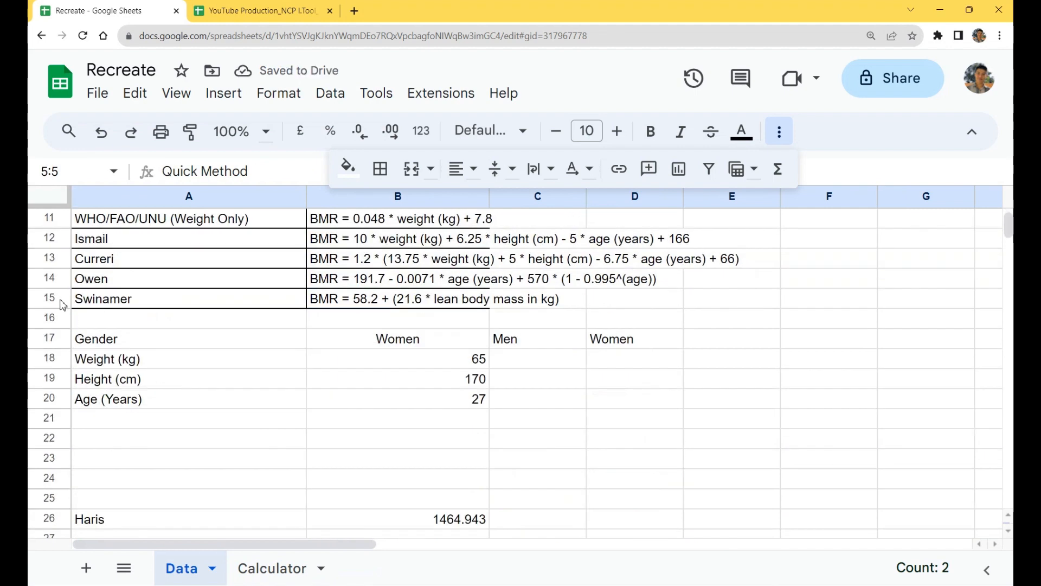
{"action": "left_click", "coordinate": [60, 299], "text": "shift"}
{"action": "right_click", "coordinate": [60, 298]}
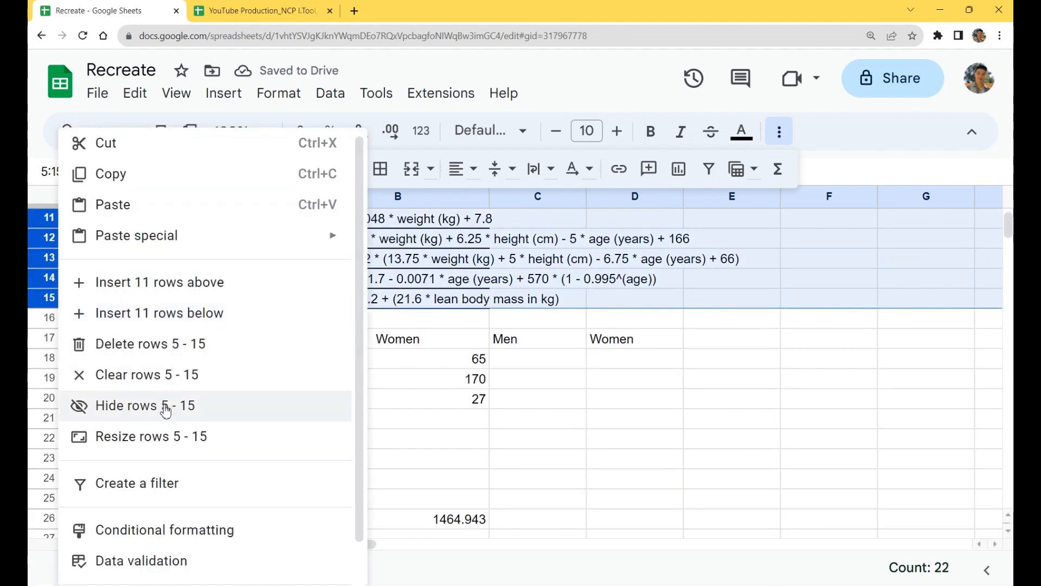
{"action": "left_click", "coordinate": [196, 408]}
{"action": "scroll", "coordinate": [230, 413], "scroll_direction": "up", "scroll_amount": 3}
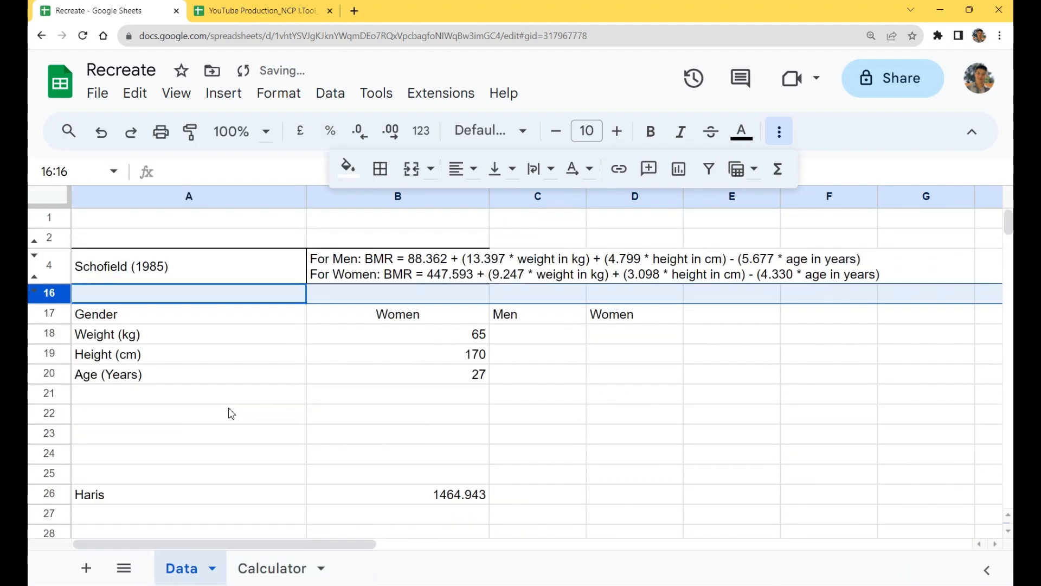
Step: Add the helper labels Men in A22 and Women in A23 for the Schofield (1985) equations
{"action": "left_click", "coordinate": [435, 264]}
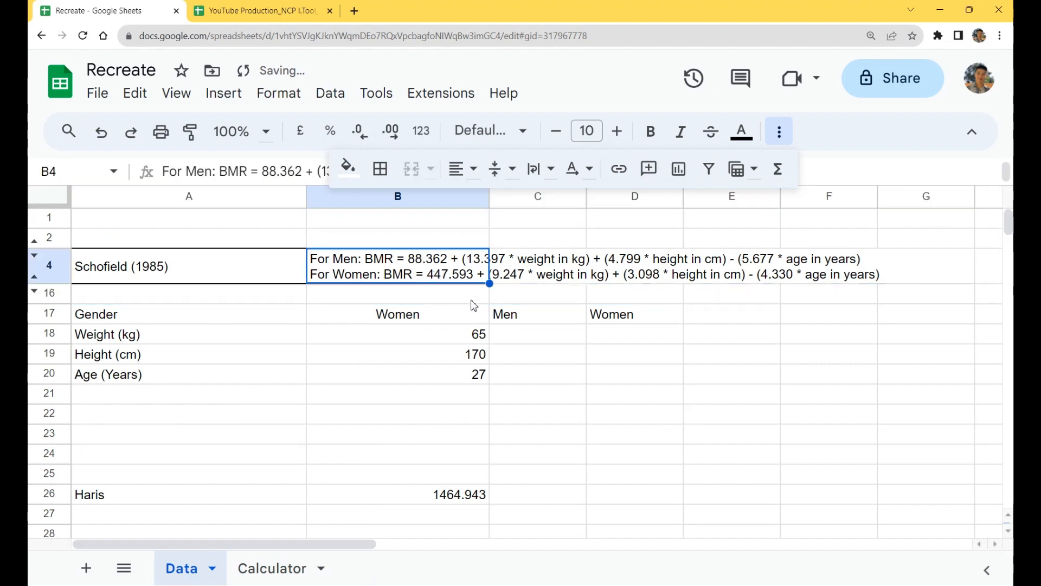
{"action": "left_click", "coordinate": [263, 414]}
{"action": "type", "text": "Men"}
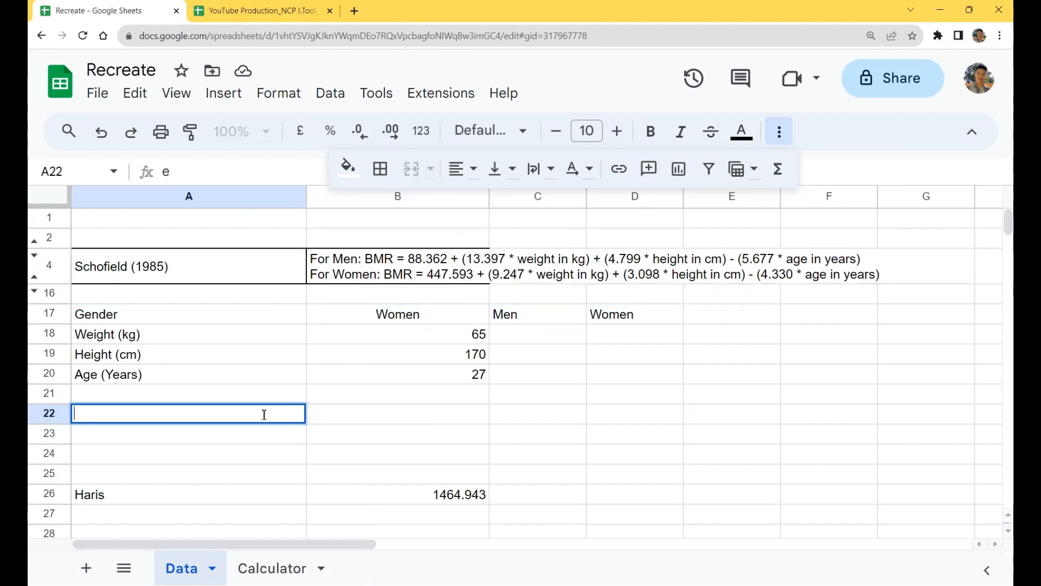
{"action": "key", "text": "Return"}
{"action": "type", "text": "Women"}
{"action": "key", "text": "Return"}
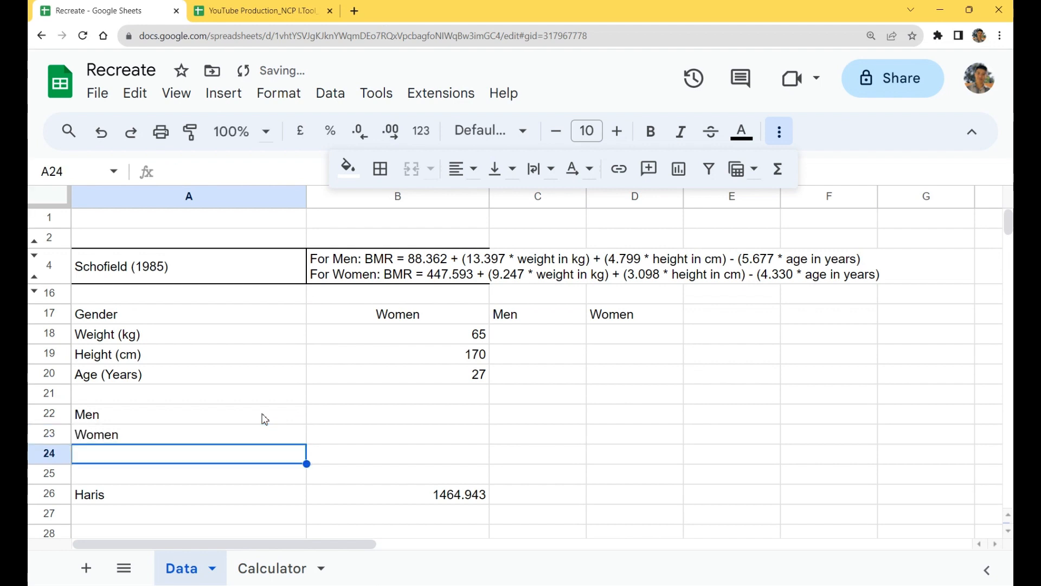
Step: Start the men's Schofield formula in B22 with the constant and weight term: =88.362 + (13.397*B18)
{"action": "key", "text": "Up"}
{"action": "key", "text": "Right"}
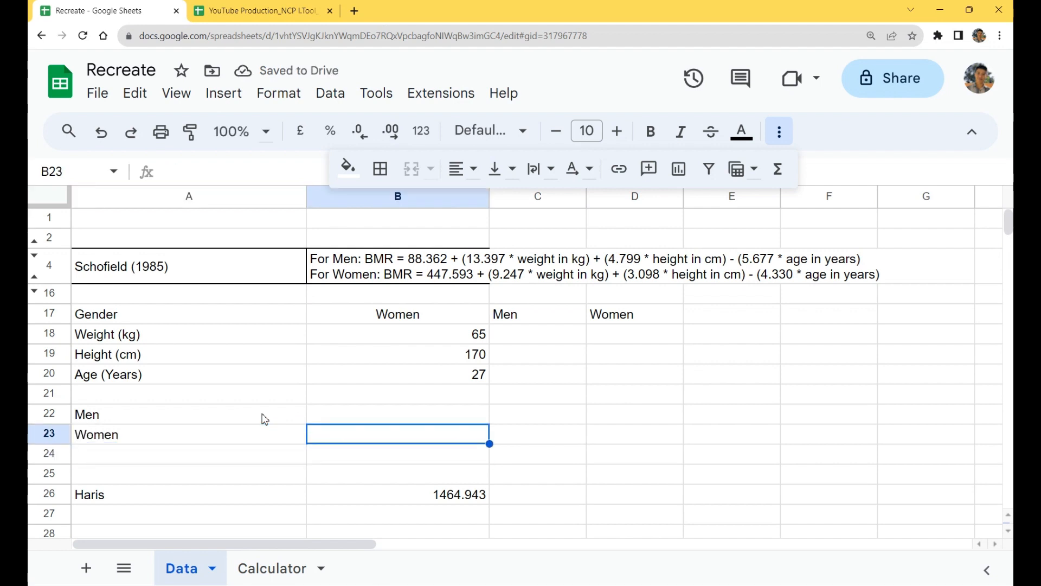
{"action": "key", "text": "Up"}
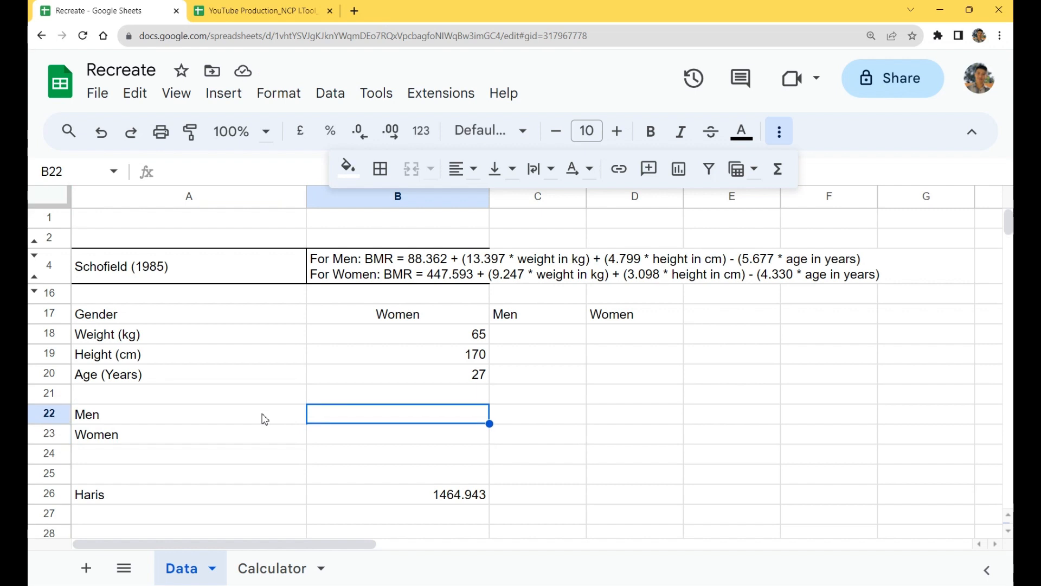
{"action": "left_click", "coordinate": [779, 131]}
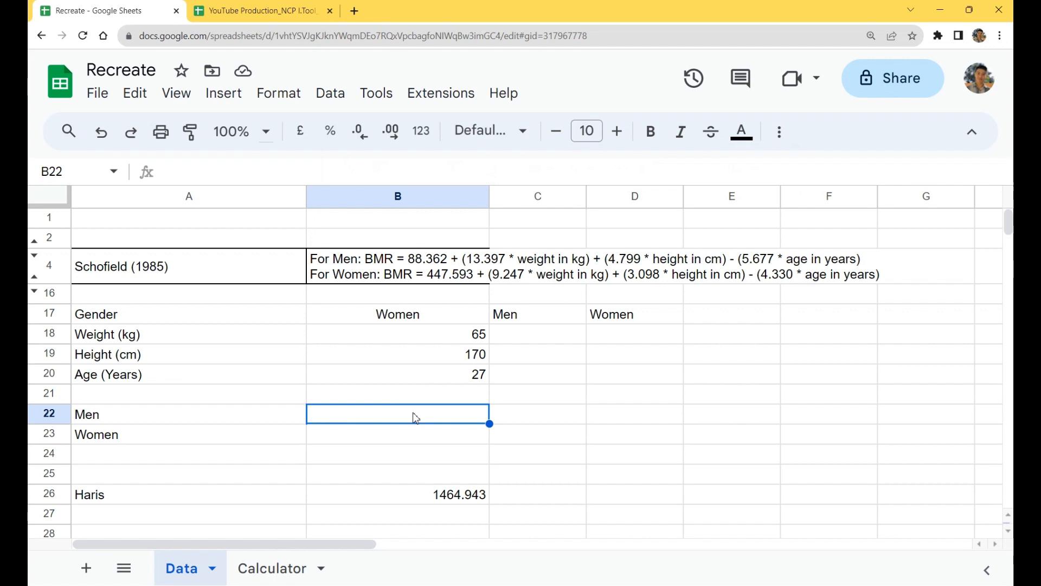
{"action": "type", "text": "=8"}
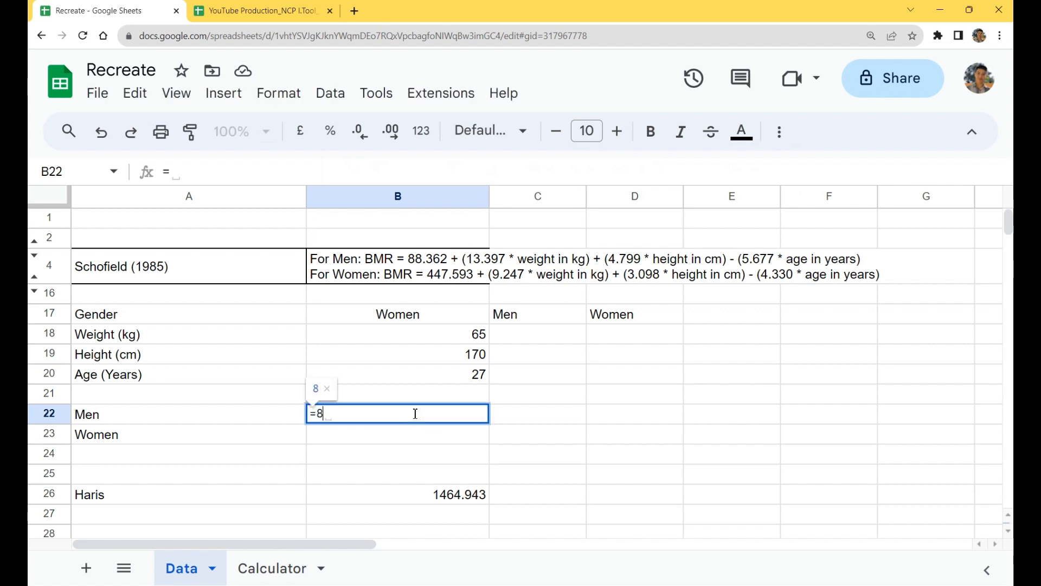
{"action": "type", "text": "8.362 "}
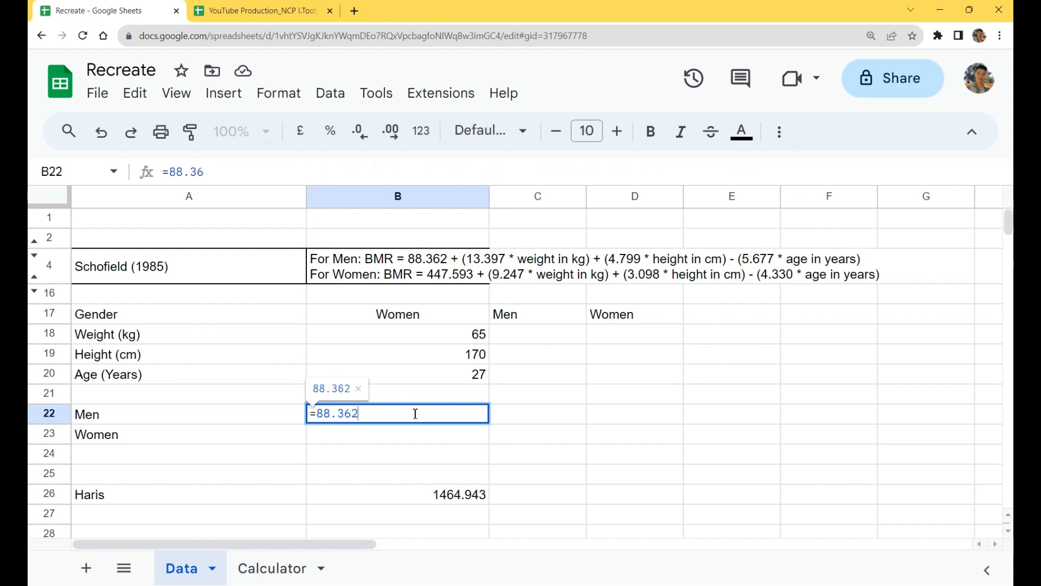
{"action": "type", "text": "+ (13.397*"}
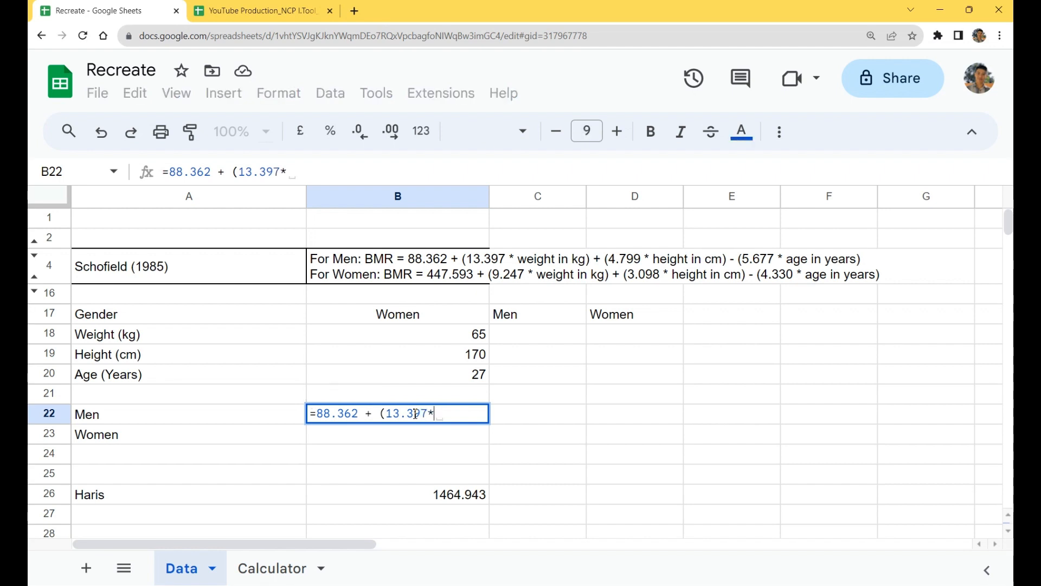
{"action": "left_click", "coordinate": [437, 342]}
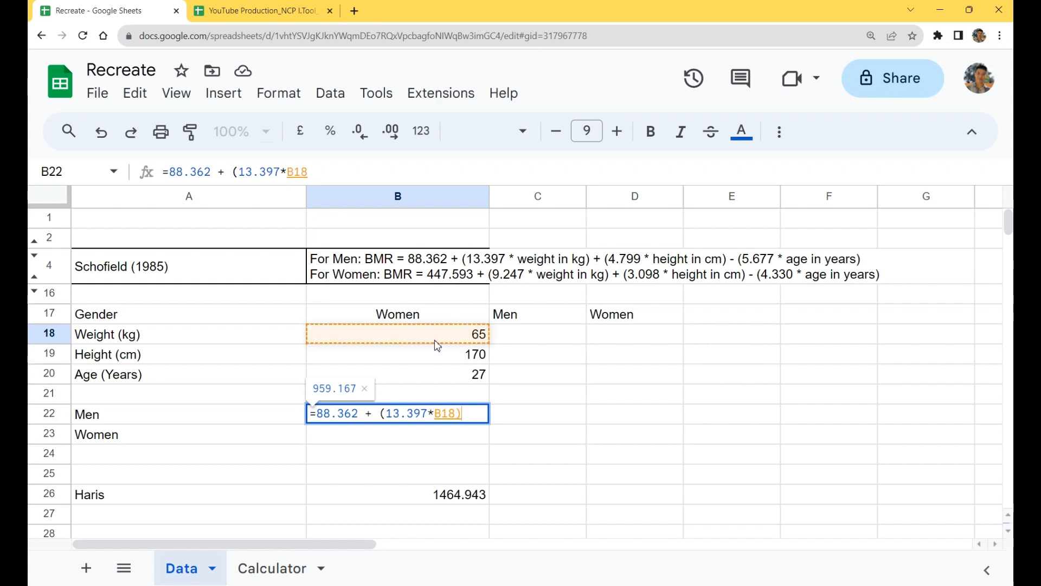
{"action": "type", "text": ") + ()"}
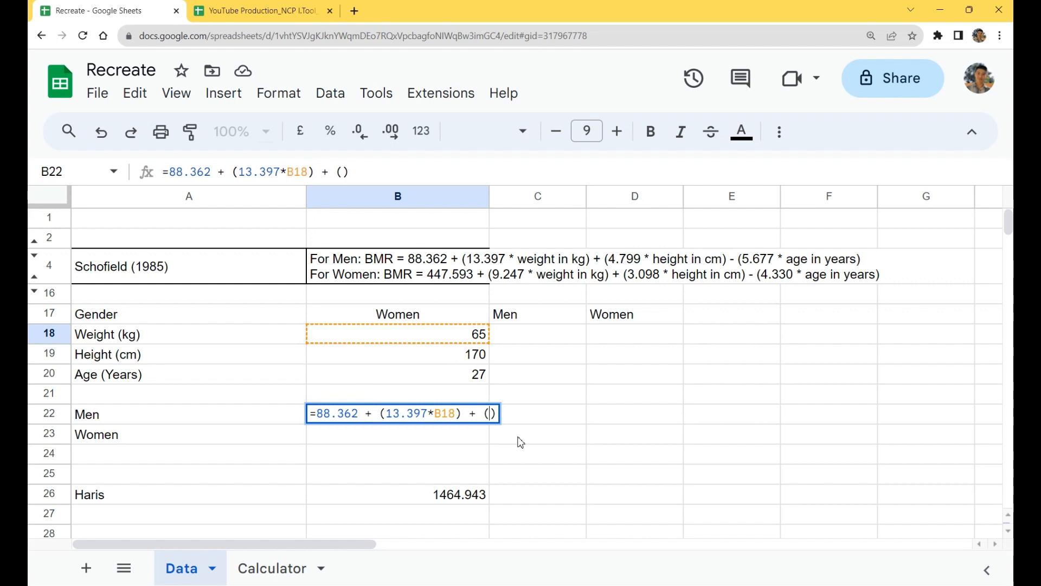
{"action": "type", "text": "4.799*"}
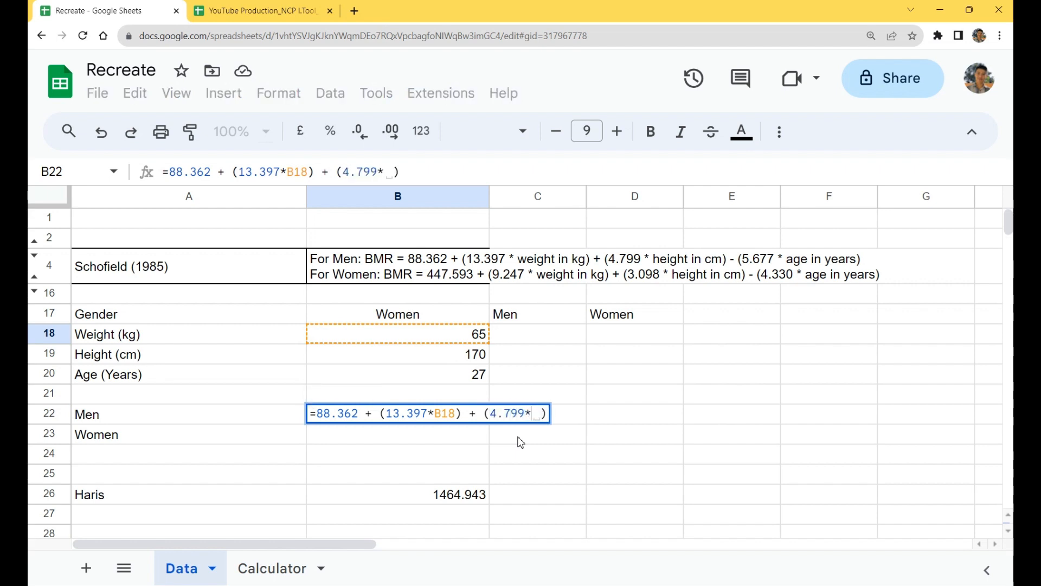
Step: Complete the B22 formula with the height and age terms + (4.799*B19) - (5.677 * B20)
{"action": "left_click", "coordinate": [476, 359]}
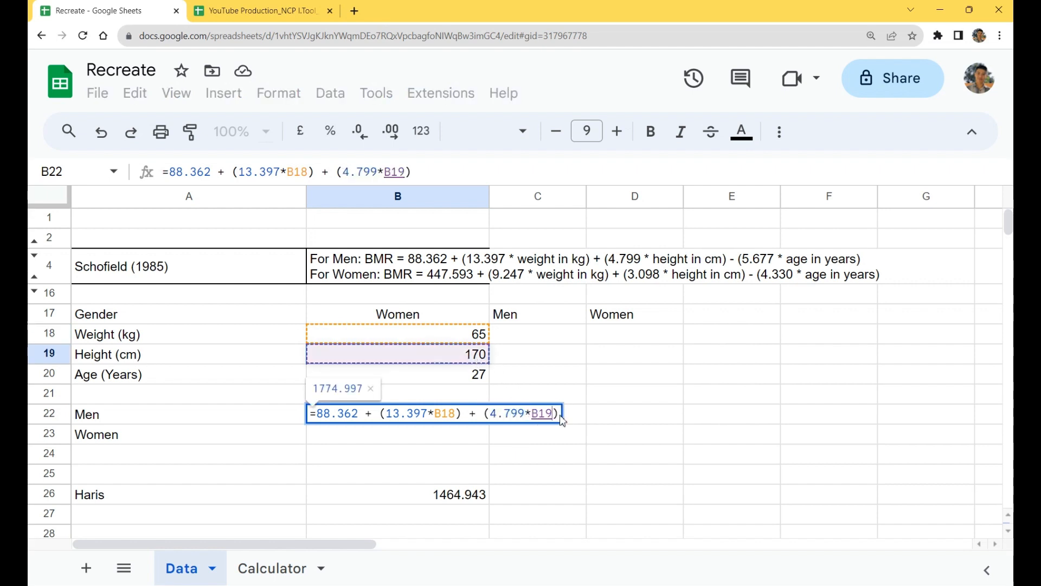
{"action": "key", "text": "Right"}
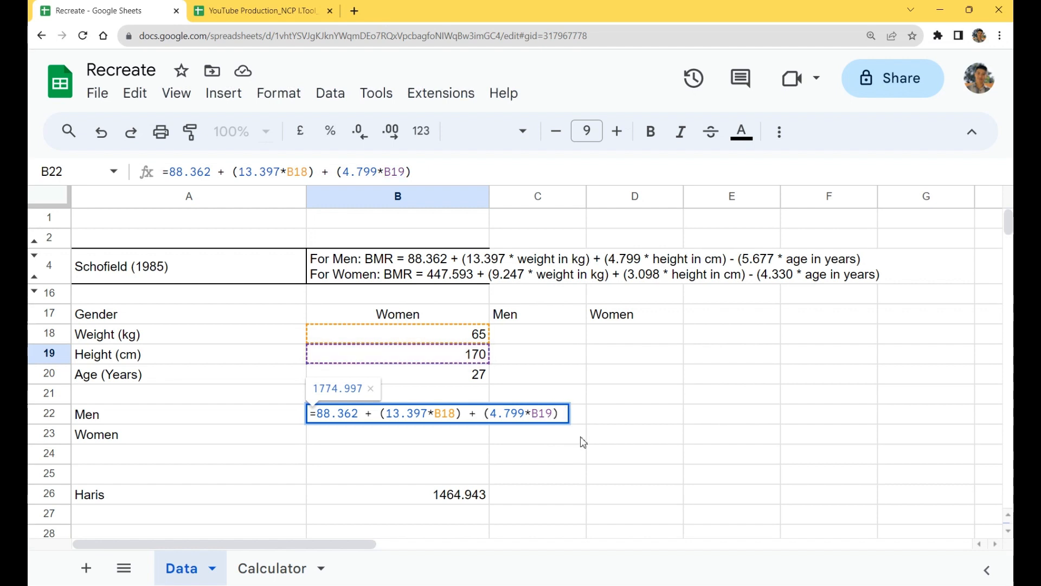
{"action": "type", "text": "- ("}
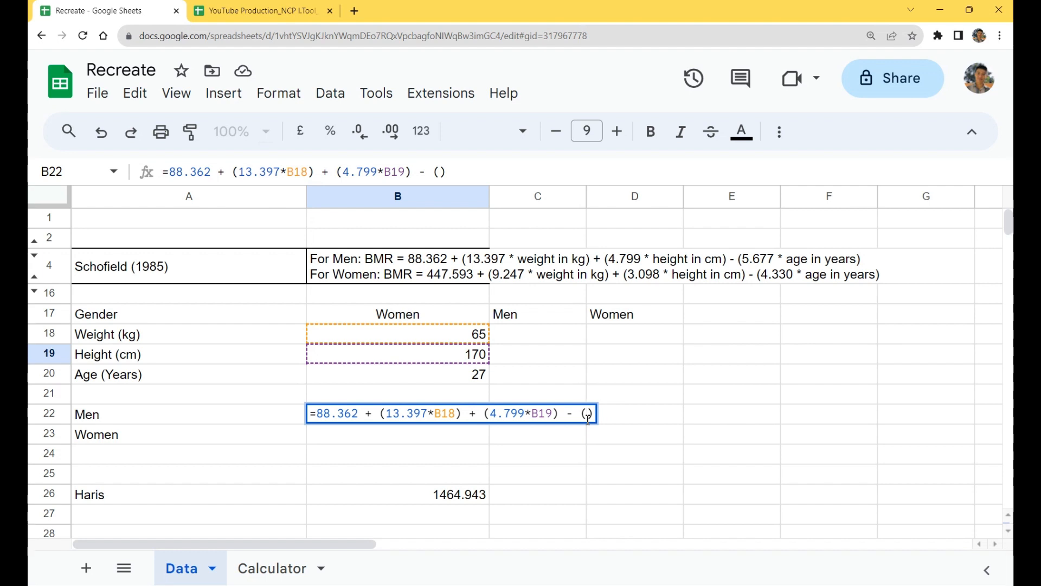
{"action": "type", "text": "5.677"}
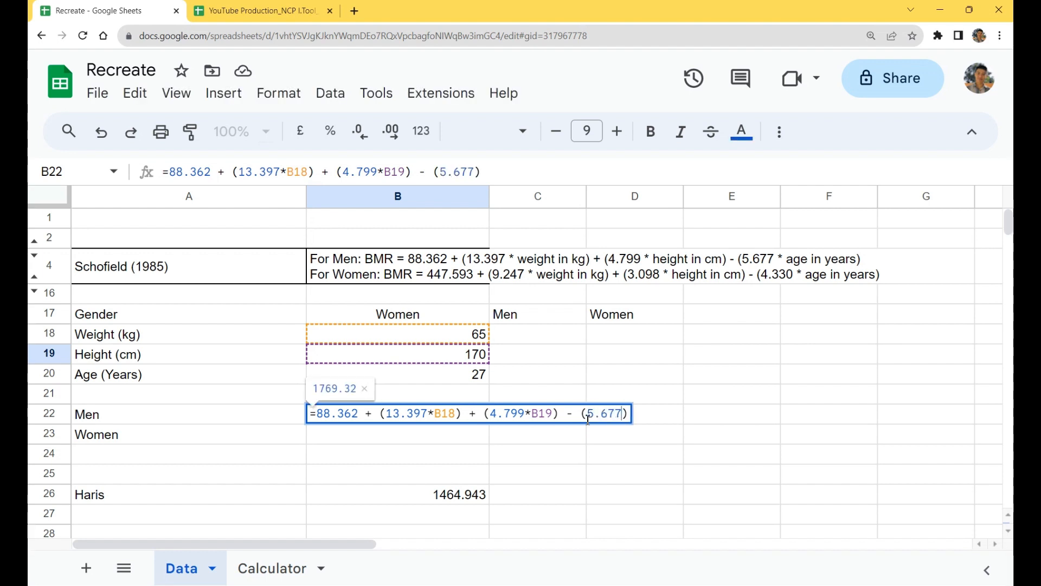
{"action": "key", "text": "BackSpace"}
{"action": "type", "text": "*"}
{"action": "left_click", "coordinate": [473, 379]}
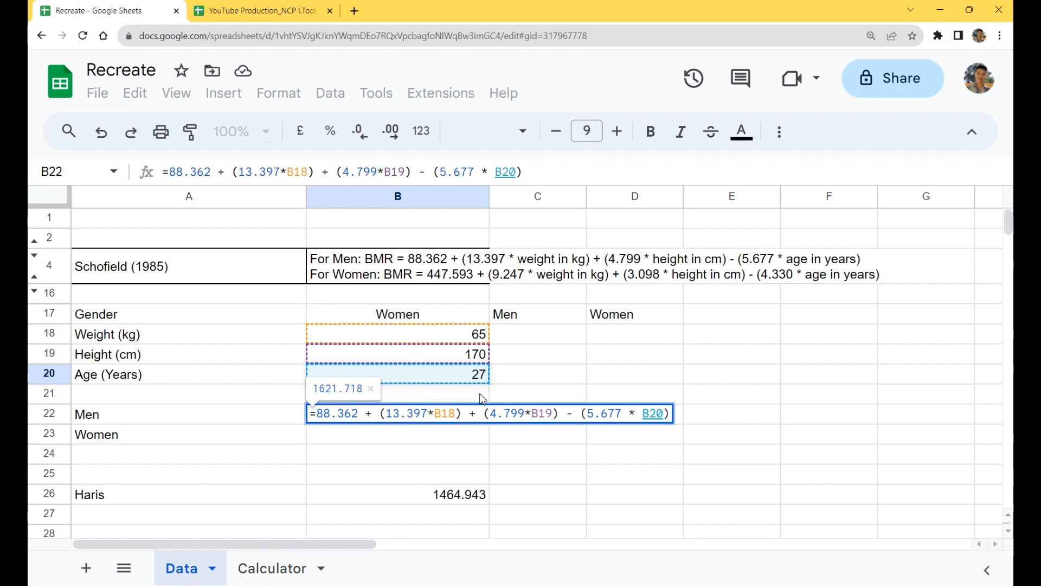
{"action": "key", "text": "Return"}
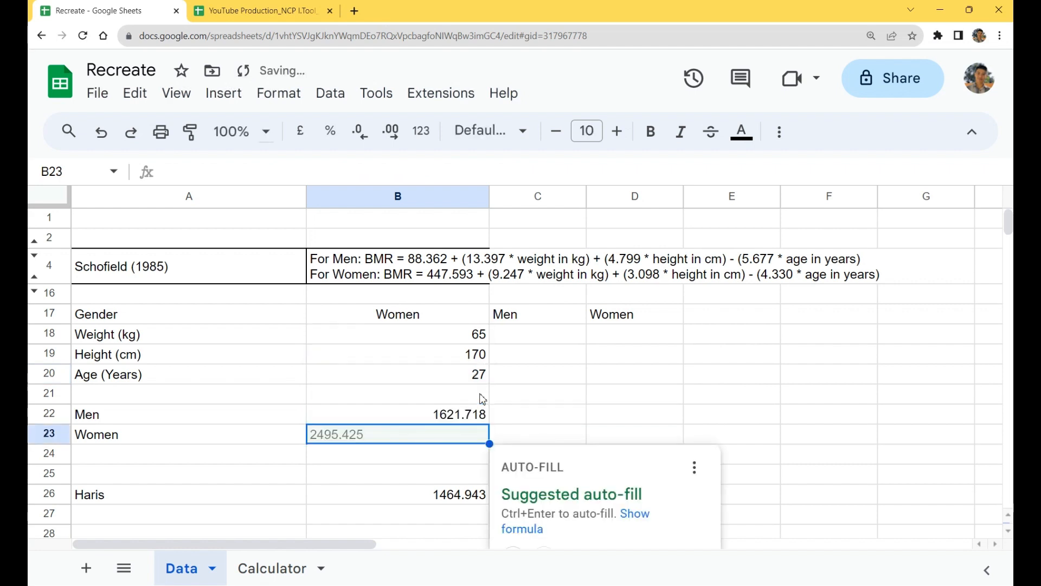
Step: Copy the Men formula text from B22 into B23 and replace its constant with 447.593
{"action": "triple_click", "coordinate": [408, 419]}
{"action": "key", "text": "ctrl+c"}
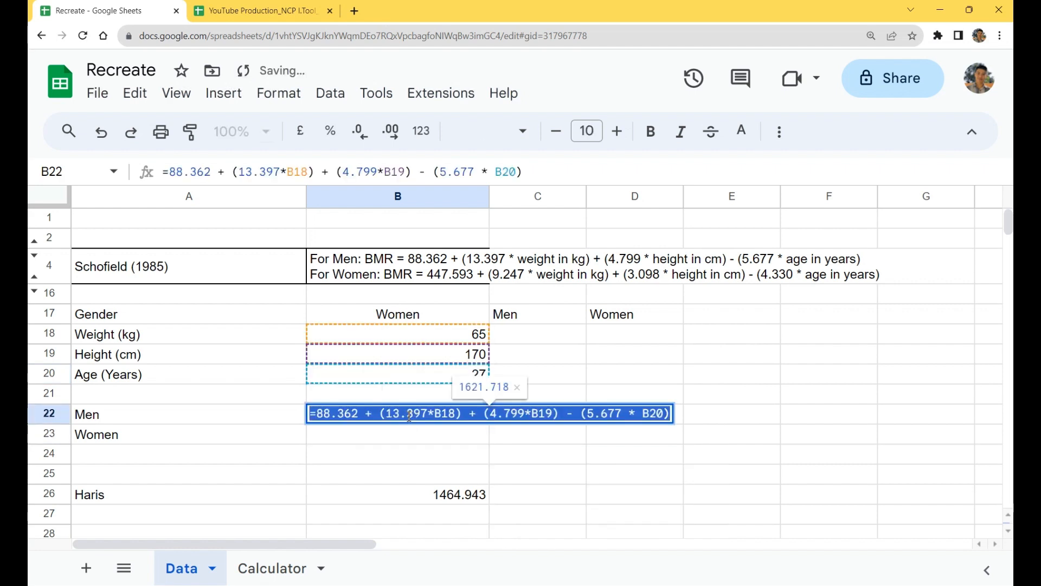
{"action": "key", "text": "Escape"}
{"action": "left_click", "coordinate": [390, 440]}
{"action": "double_click", "coordinate": [390, 441]}
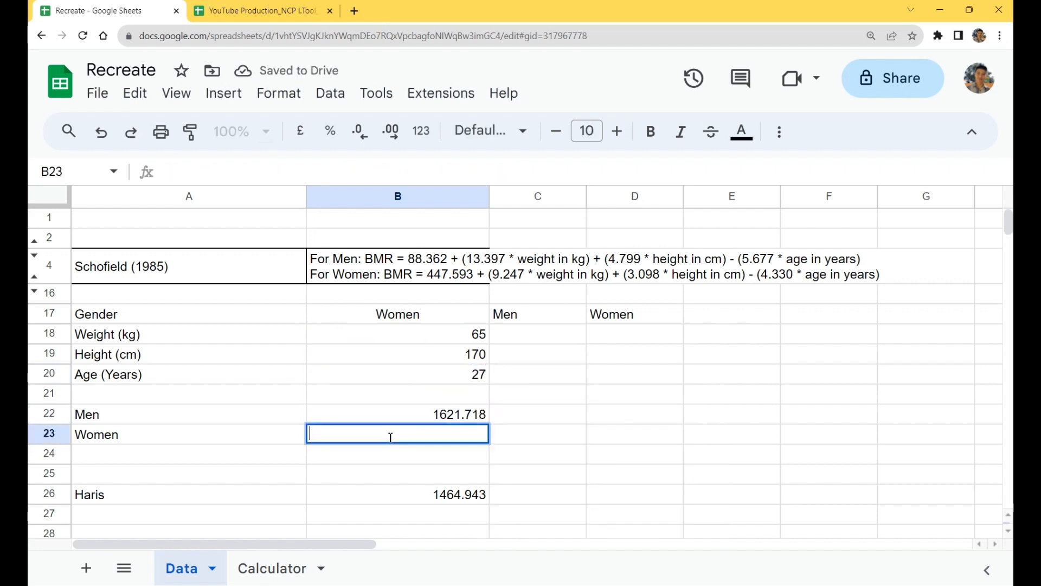
{"action": "key", "text": "ctrl+v"}
{"action": "left_click_drag", "start_coordinate": [356, 436], "coordinate": [317, 434]}
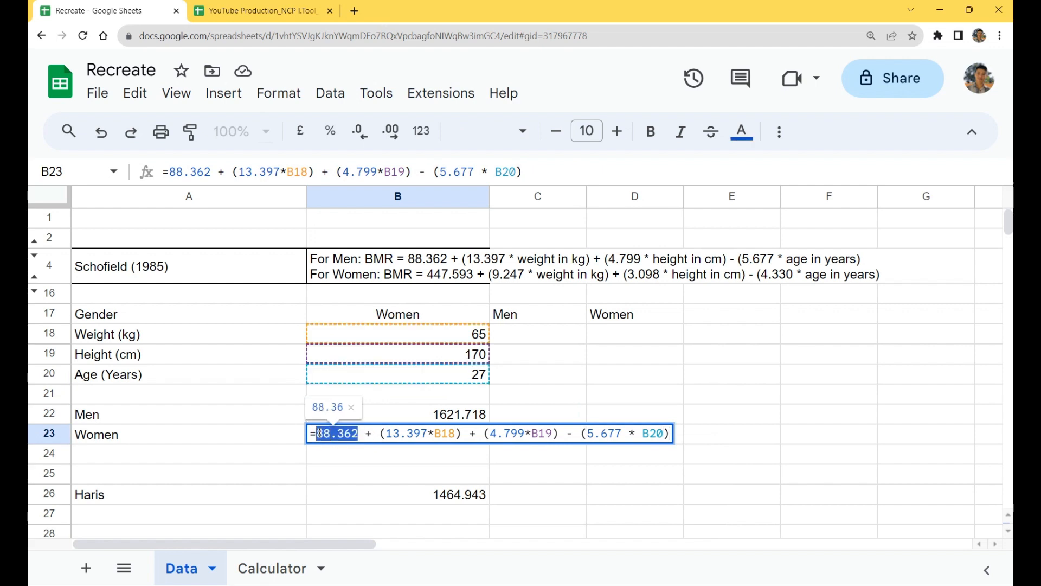
{"action": "type", "text": "447."}
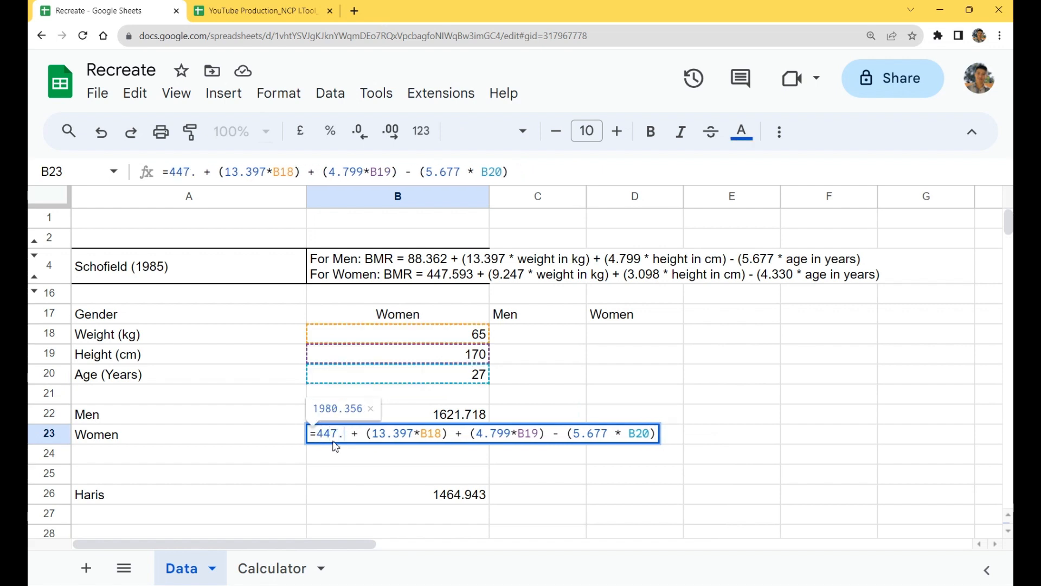
{"action": "type", "text": "59"}
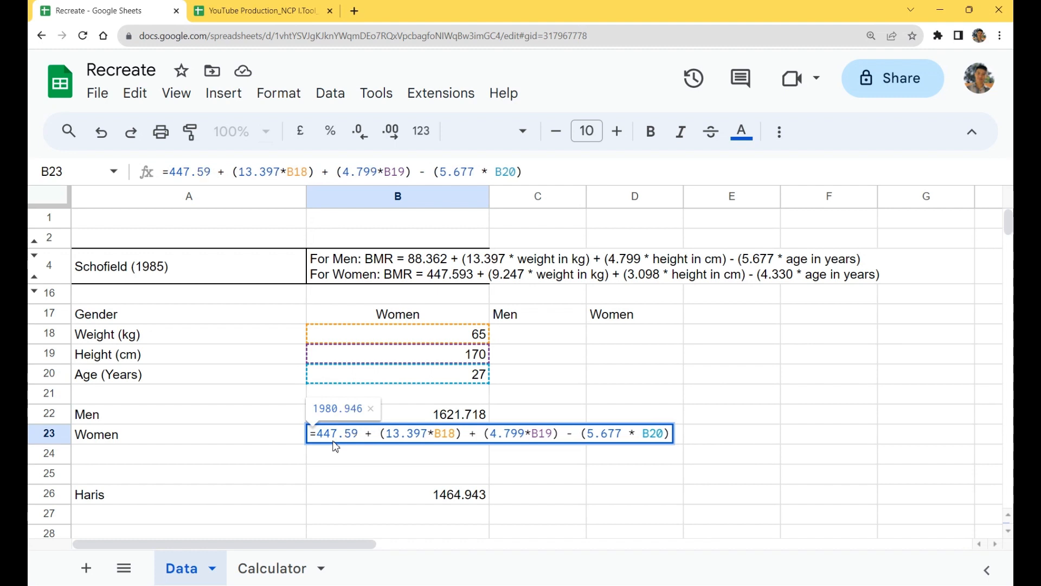
{"action": "type", "text": "3"}
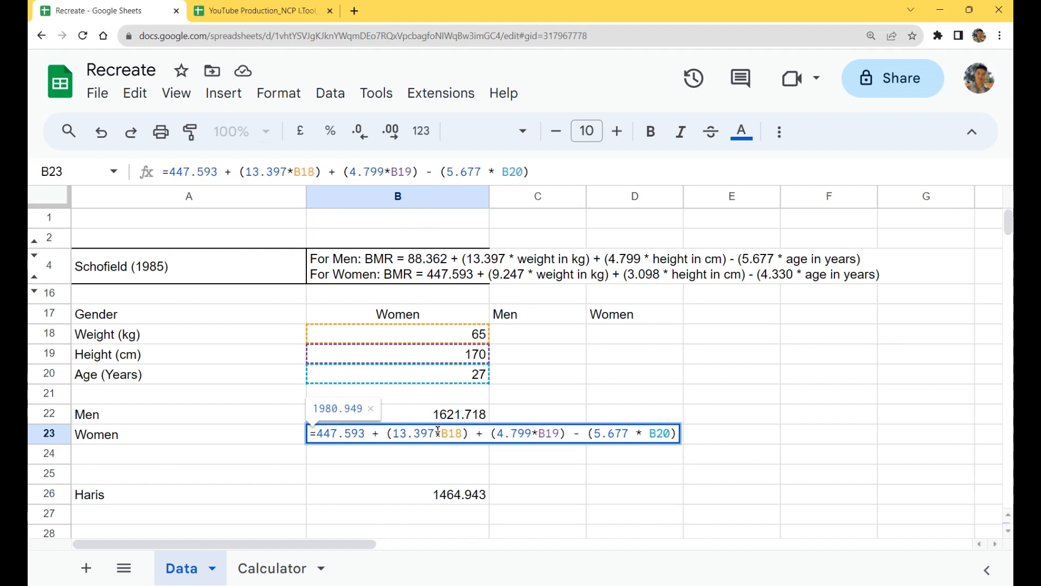
Step: Set the B23 Women formula's coefficients to 9.247 for weight, 3.098 for height and 4.330 for age
{"action": "left_click_drag", "start_coordinate": [438, 432], "coordinate": [393, 434]}
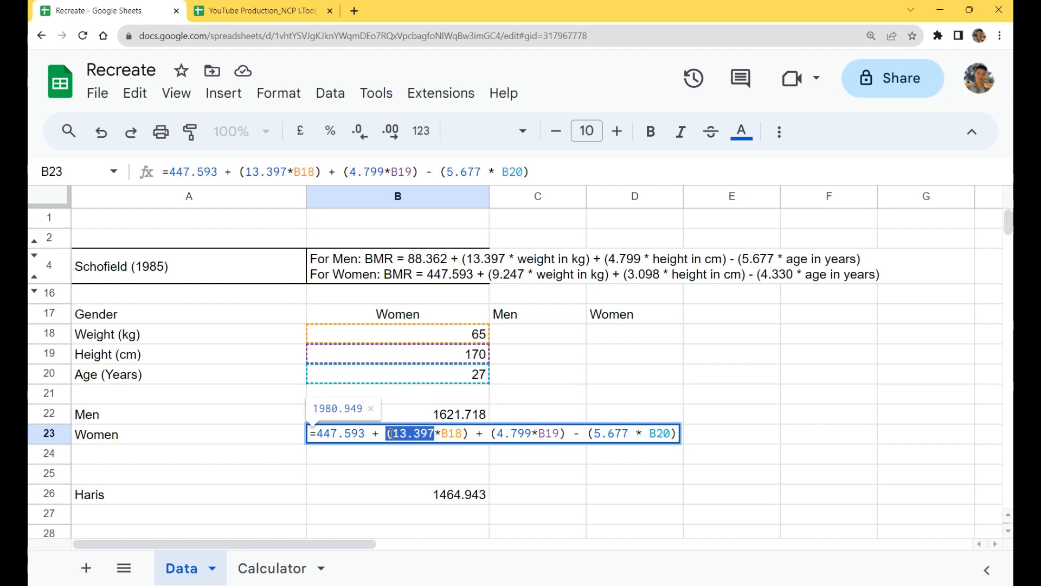
{"action": "type", "text": "9."}
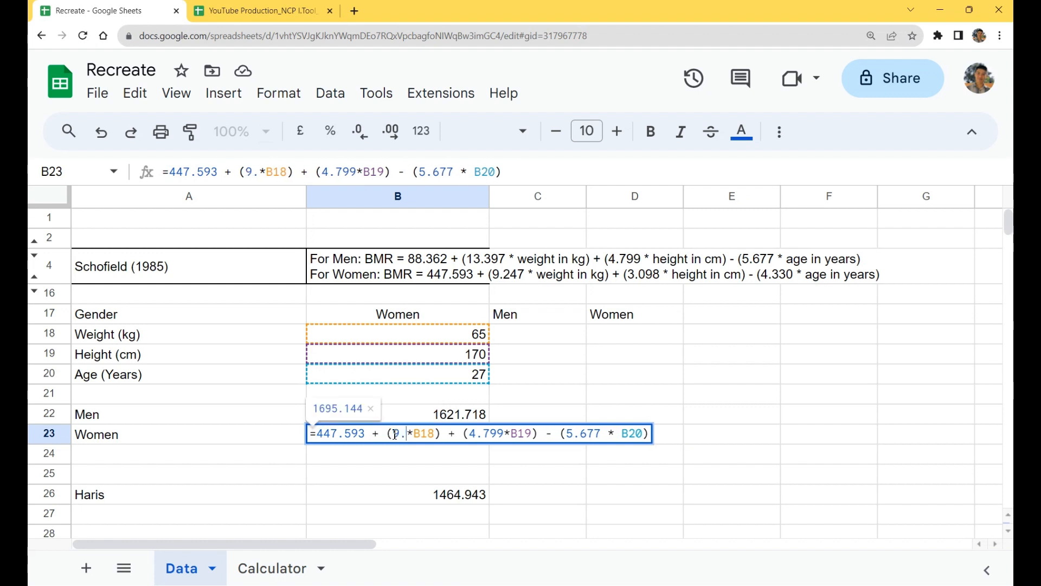
{"action": "type", "text": "247"}
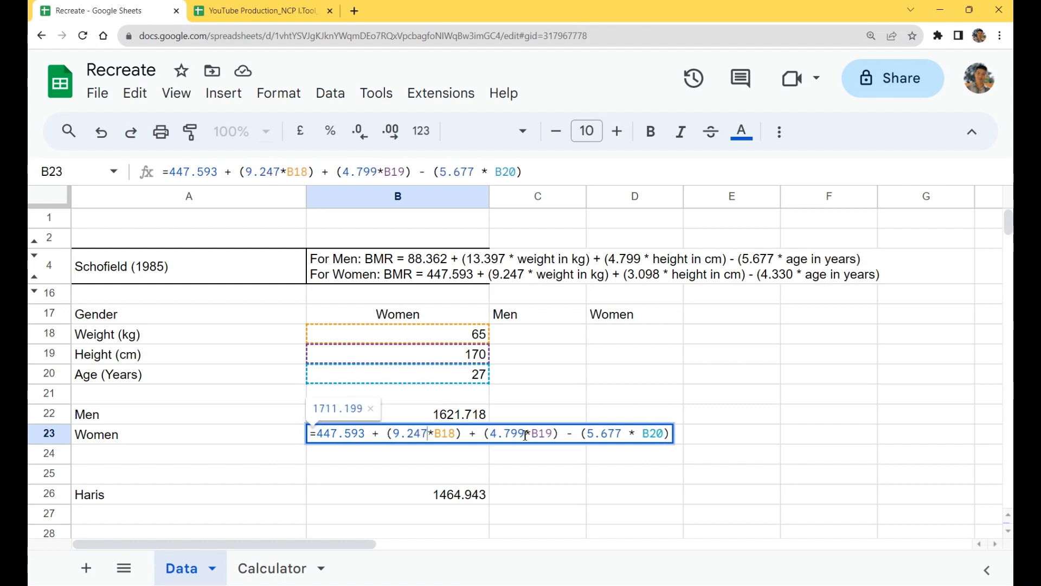
{"action": "left_click_drag", "start_coordinate": [525, 436], "coordinate": [492, 437]}
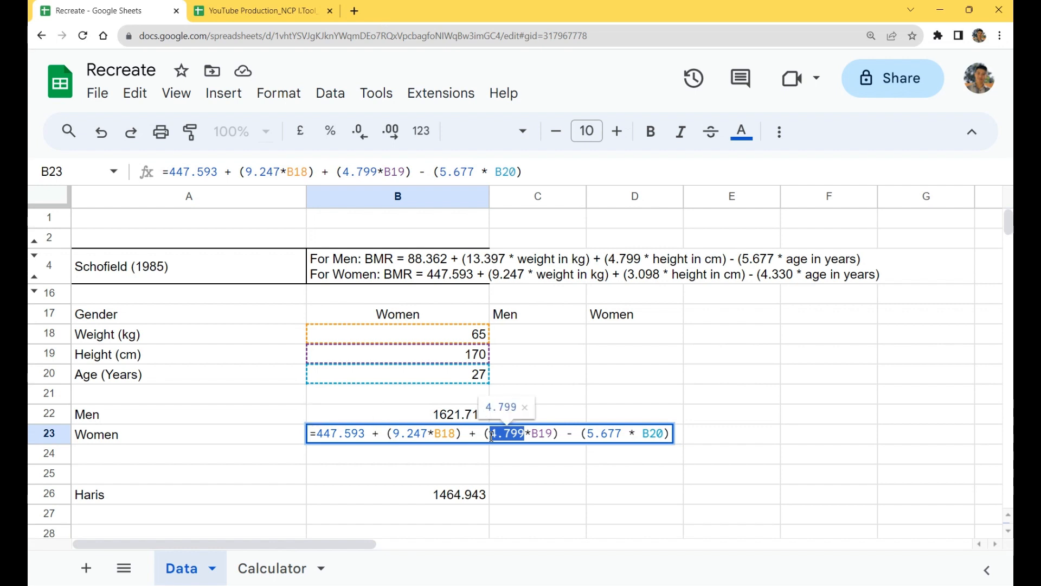
{"action": "type", "text": "3.098"}
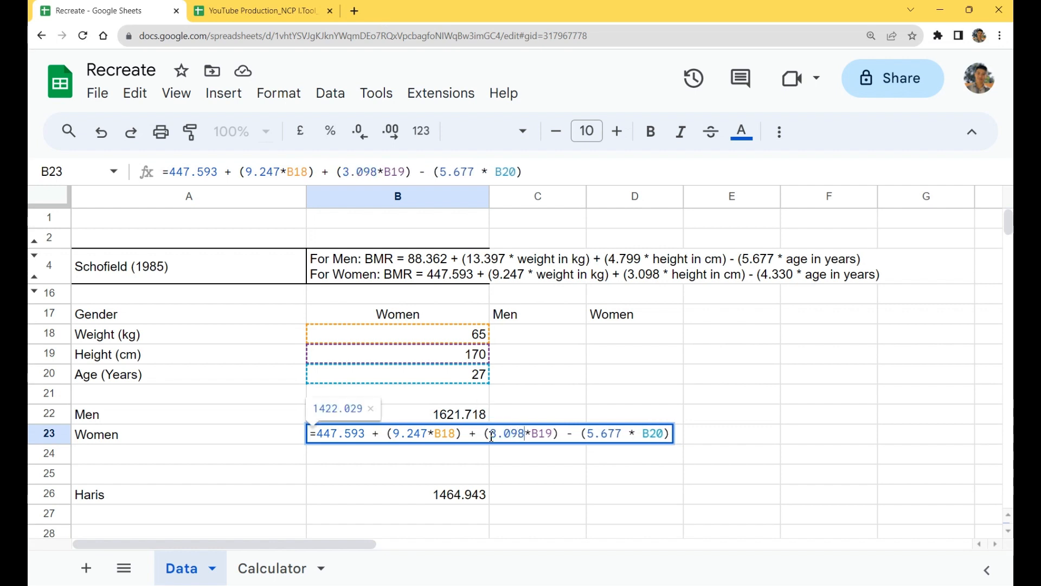
{"action": "left_click_drag", "start_coordinate": [623, 433], "coordinate": [590, 432]}
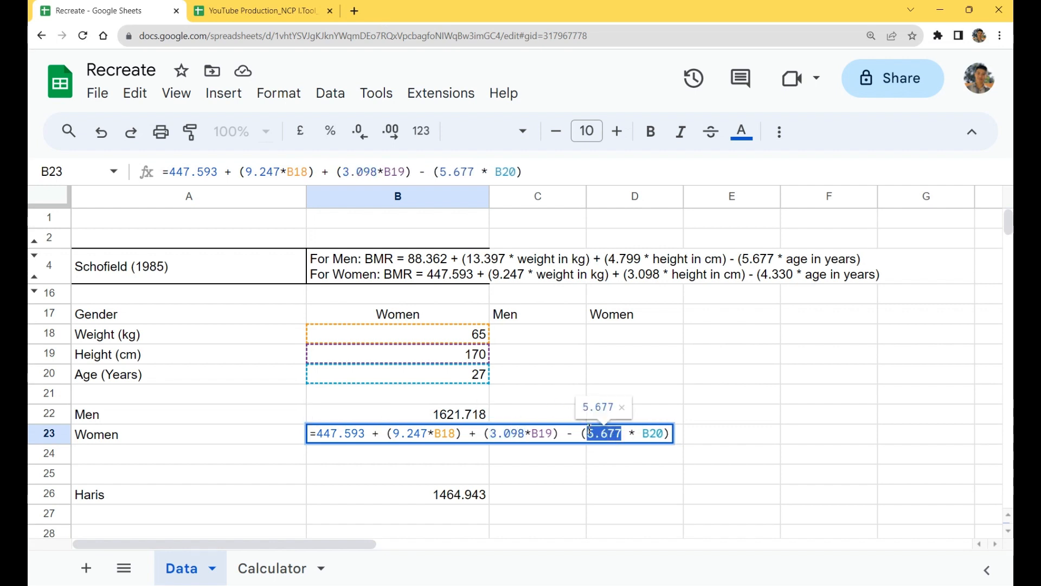
{"action": "type", "text": "4.330"}
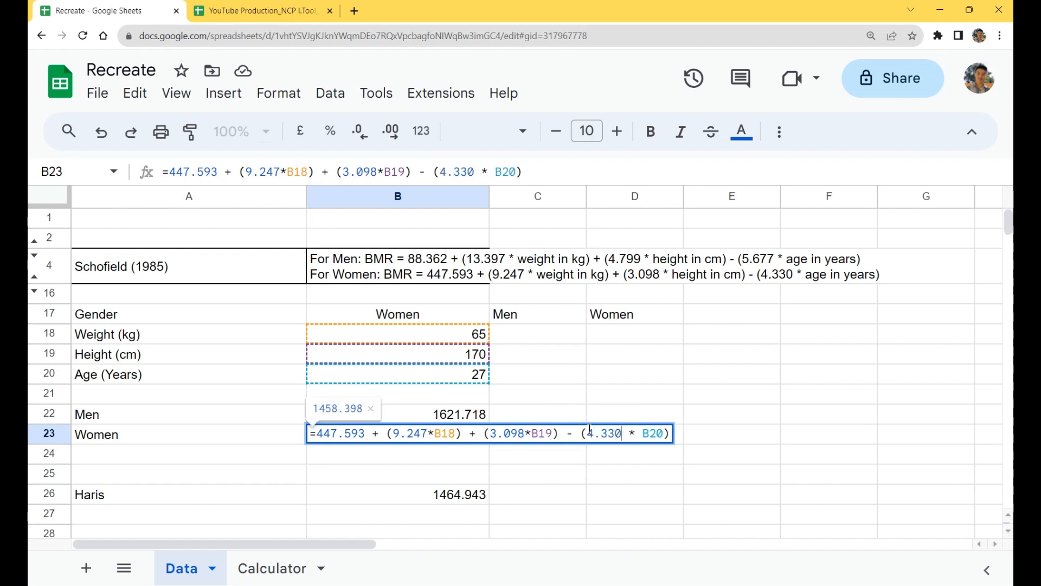
{"action": "key", "text": "Return"}
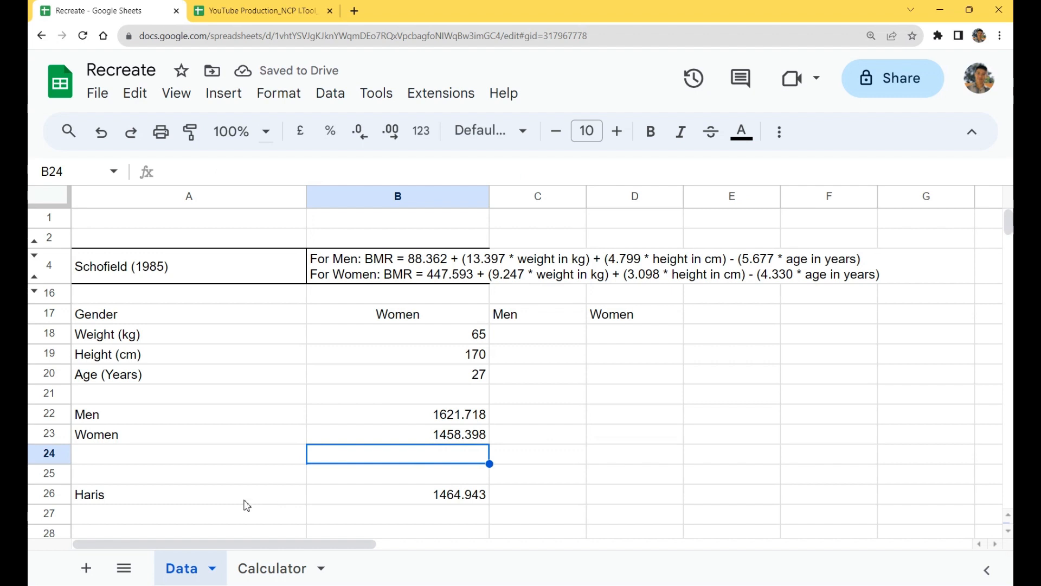
Step: Label cell A25, directly above Haris, as Owen
{"action": "left_click", "coordinate": [245, 473]}
{"action": "type", "text": "Owen"}
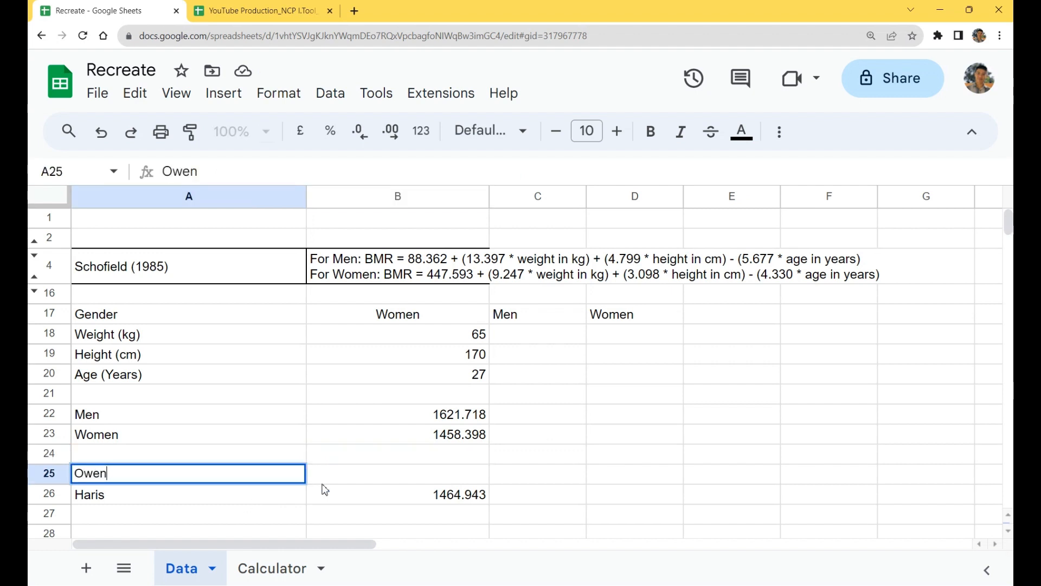
{"action": "key", "text": "Return"}
Step: Check the Haris formula in B26 and enlarge the formula bar to show its separate lines
{"action": "left_click", "coordinate": [323, 484]}
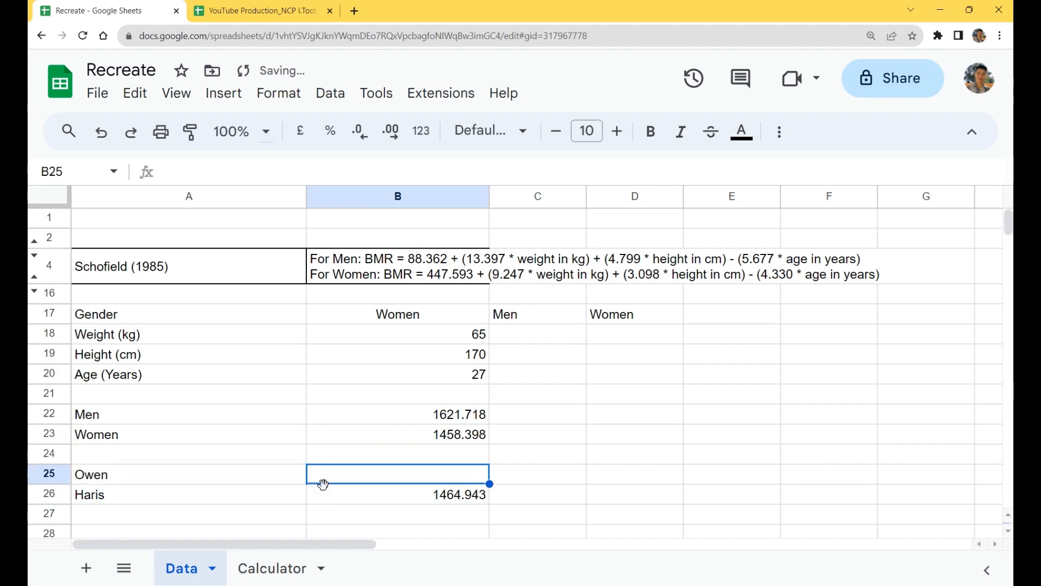
{"action": "double_click", "coordinate": [378, 502]}
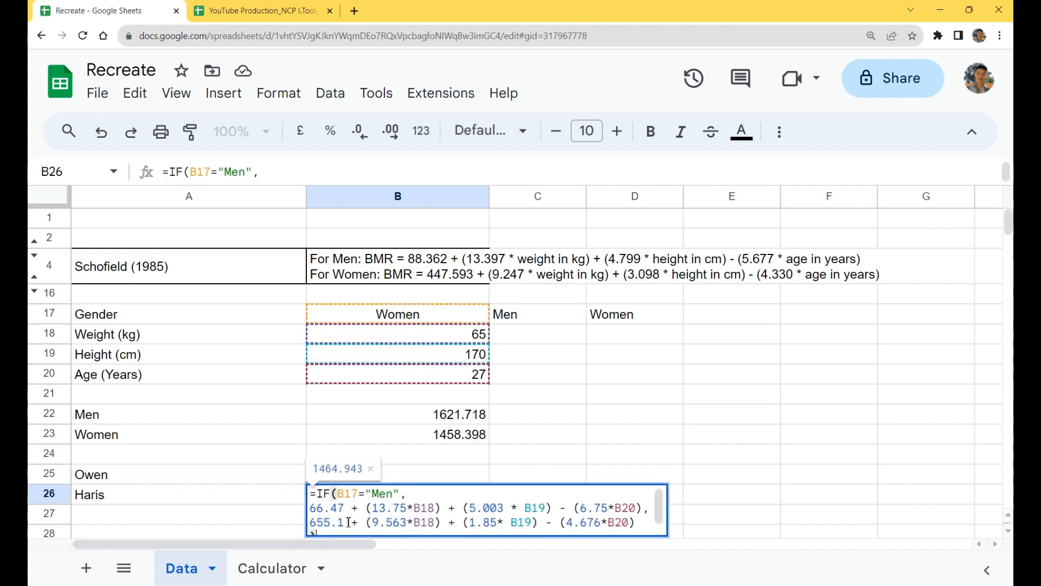
{"action": "key", "text": "Escape"}
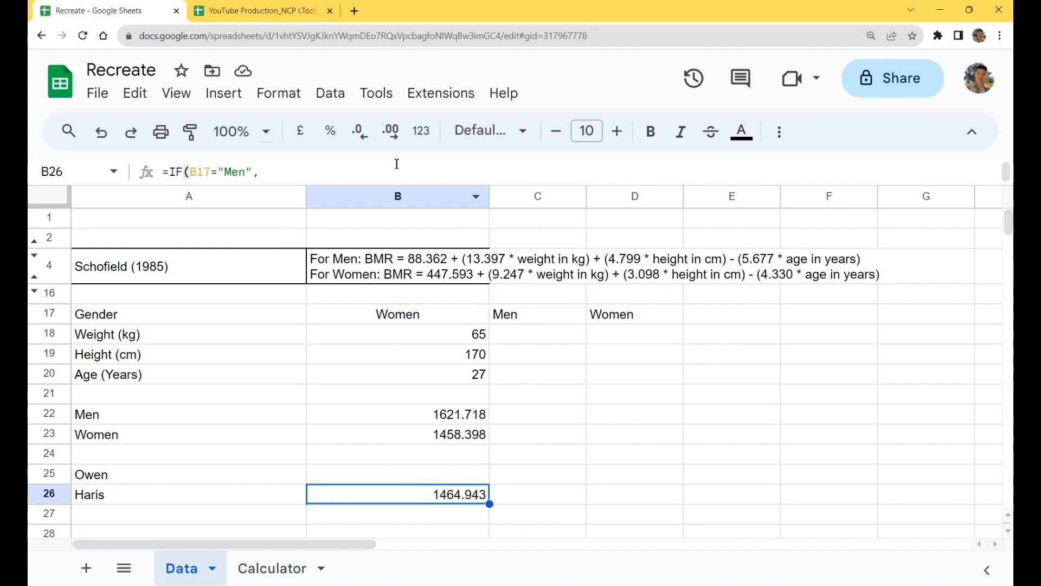
{"action": "left_click_drag", "start_coordinate": [367, 185], "coordinate": [367, 242]}
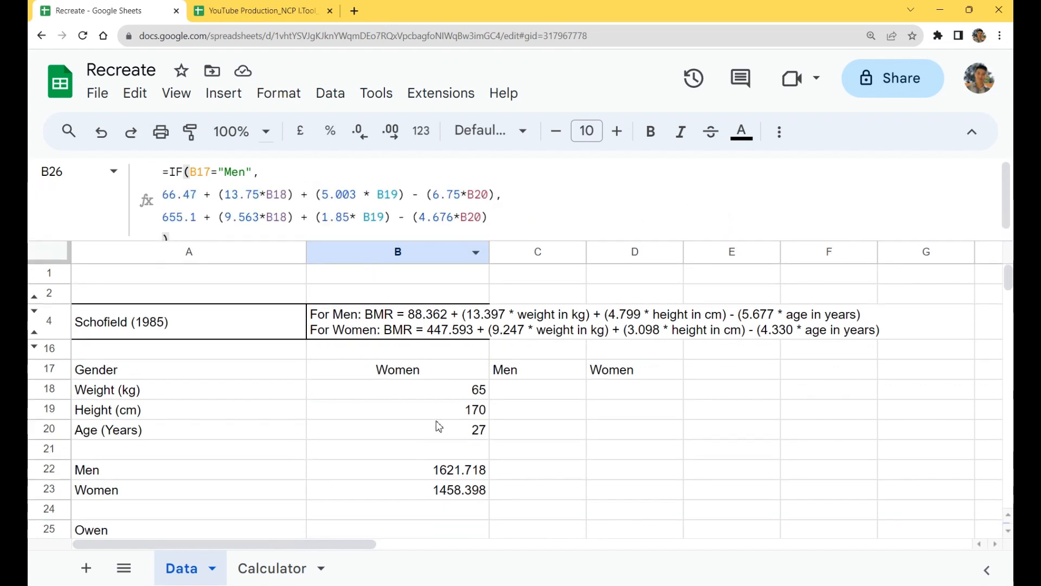
Step: Start an IF formula in B25, next to Owen, that references the gender cell B17
{"action": "scroll", "coordinate": [440, 426], "scroll_direction": "down", "scroll_amount": 3}
{"action": "left_click", "coordinate": [425, 434]}
{"action": "left_click", "coordinate": [225, 186]}
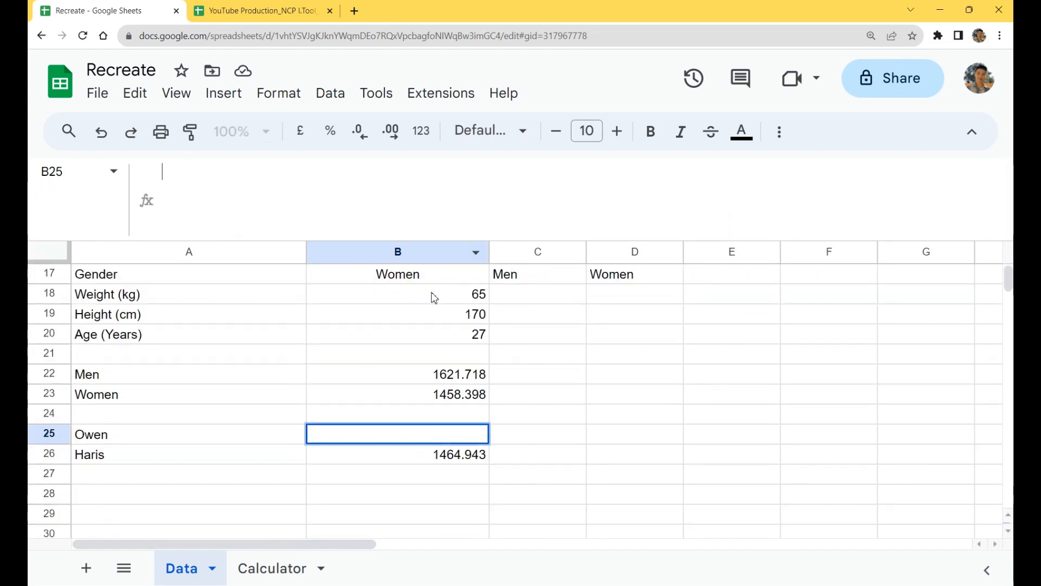
{"action": "type", "text": "=IF("}
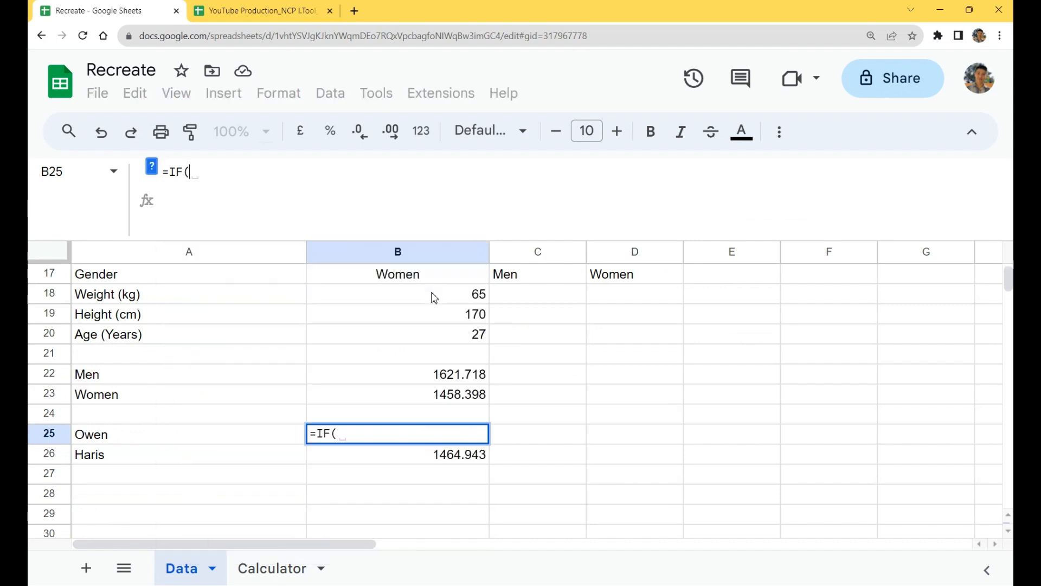
{"action": "type", "text": "("}
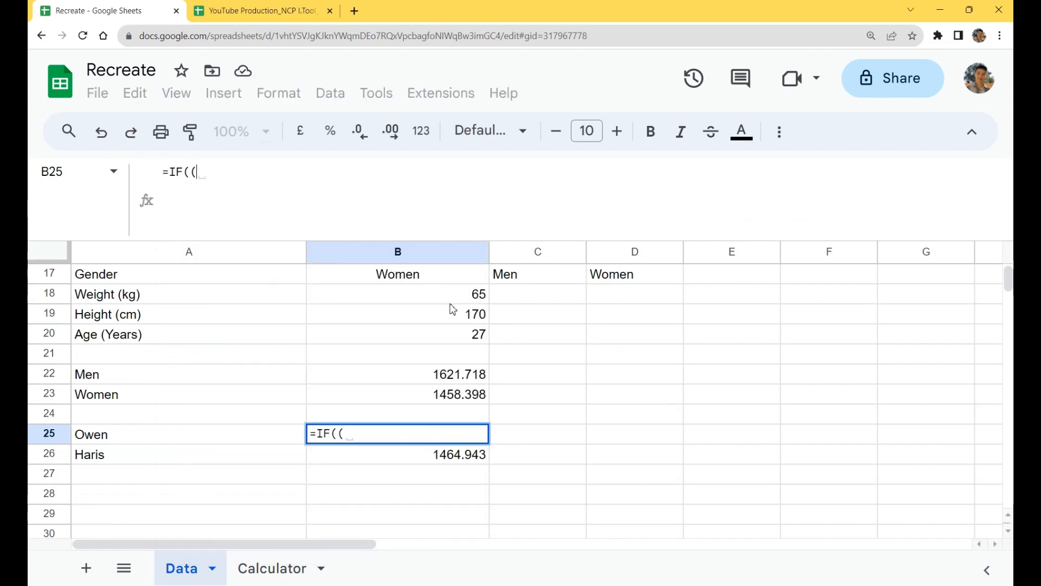
{"action": "key", "text": "BackSpace"}
{"action": "scroll", "coordinate": [454, 325], "scroll_direction": "up", "scroll_amount": 3}
{"action": "left_click", "coordinate": [416, 374]}
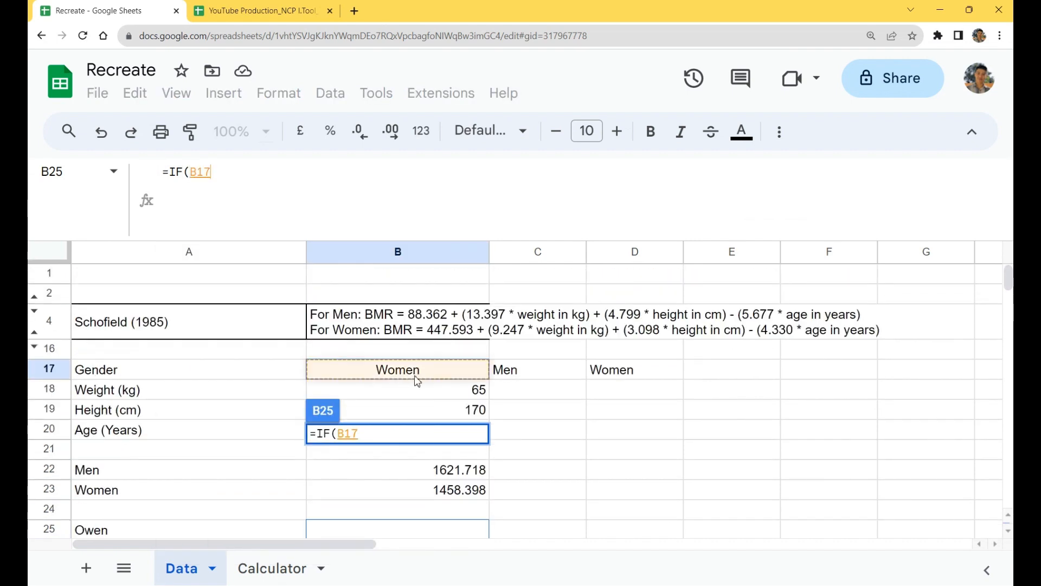
Step: Complete the IF condition in B25 as B17="Men", followed by a comma and a line break
{"action": "type", "text": "=\"\""}
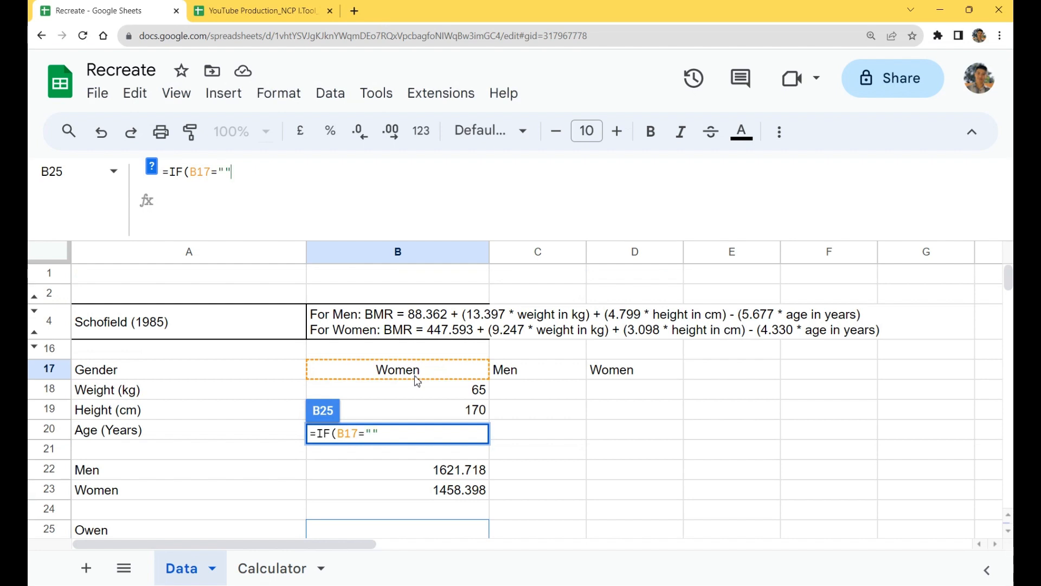
{"action": "key", "text": "BackSpace"}
{"action": "type", "text": "mEN"}
{"action": "key", "text": "BackSpace"}
{"action": "key", "text": "BackSpace"}
{"action": "key", "text": "BackSpace"}
{"action": "type", "text": "Men"}
{"action": "type", "text": "\"\""}
{"action": "type", "text": ","}
{"action": "key", "text": "alt+Return"}
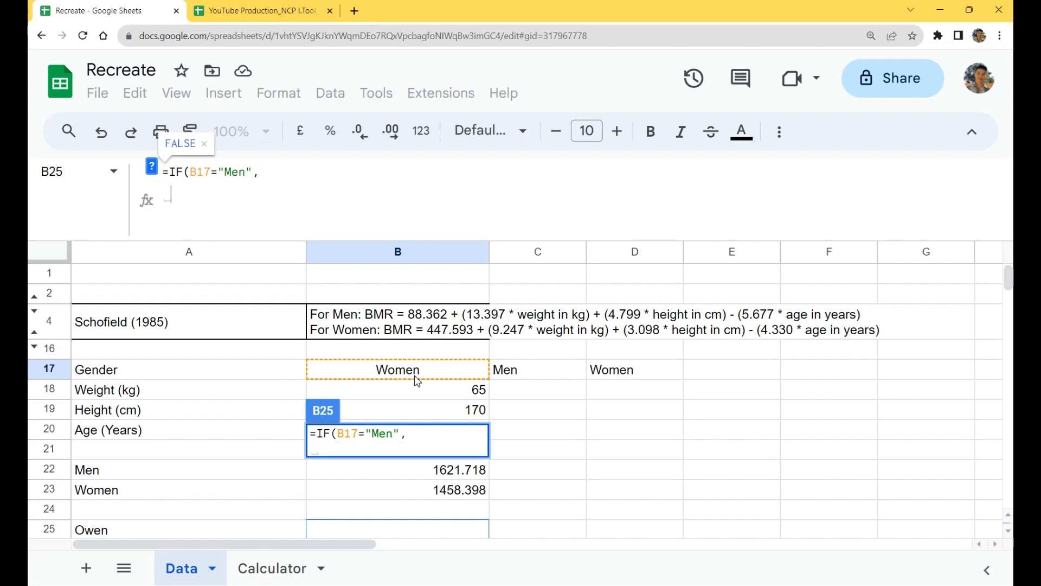
Step: Finish the B25 formula with B22 as the true value and B23 as the false value, each on its own line
{"action": "left_click", "coordinate": [401, 471]}
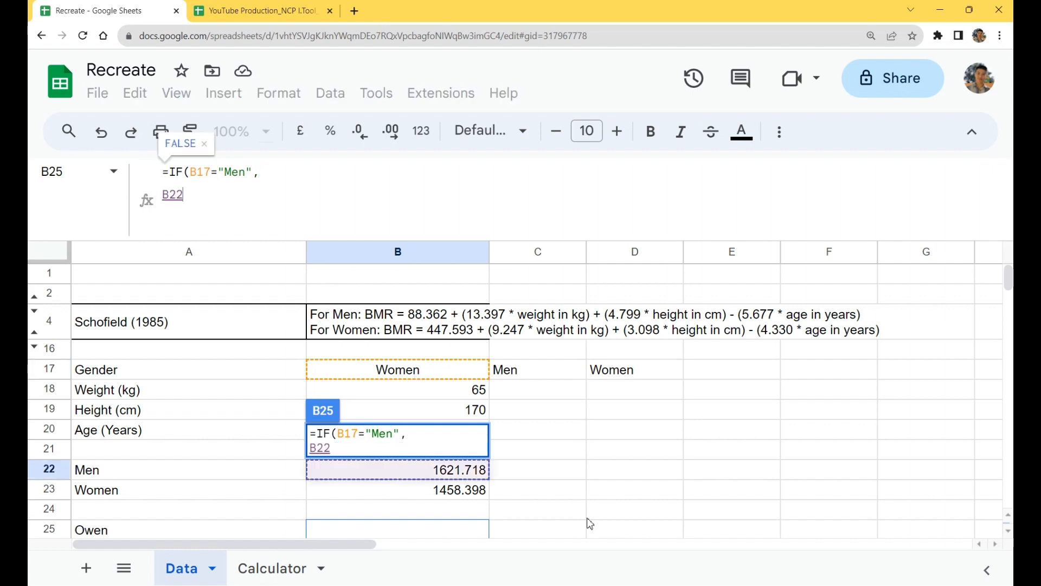
{"action": "type", "text": ","}
{"action": "key", "text": "alt+Return"}
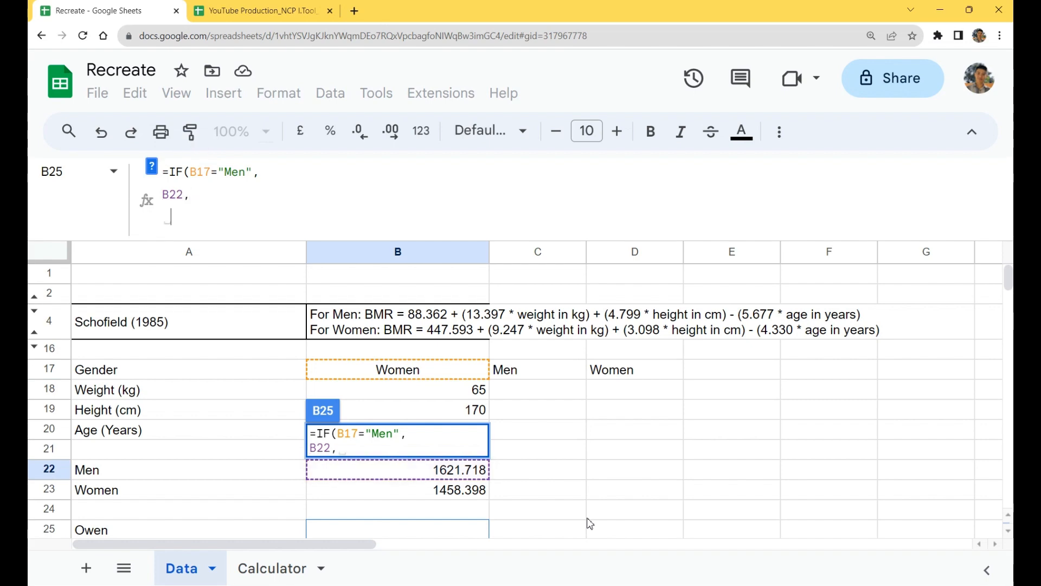
{"action": "left_click", "coordinate": [446, 494]}
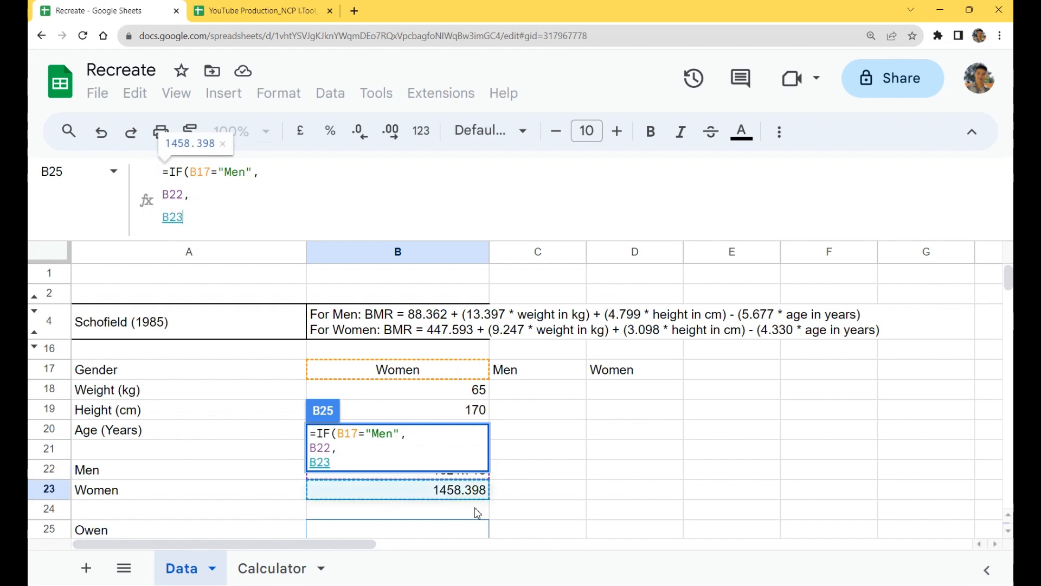
{"action": "key", "text": "Return"}
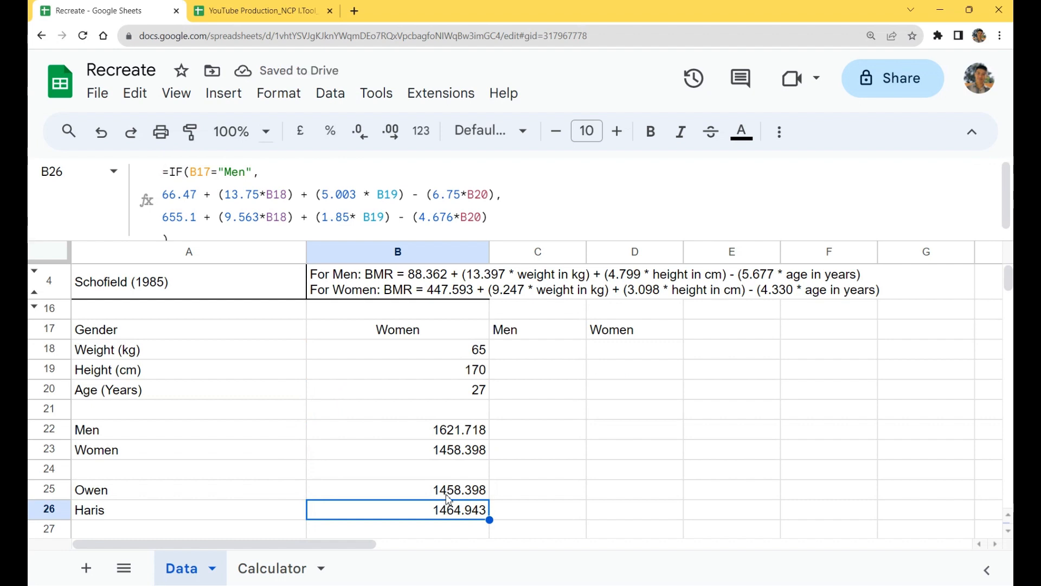
Step: Set the gender in B17 to Men to test the formulas
{"action": "left_click", "coordinate": [450, 336]}
{"action": "type", "text": "Men"}
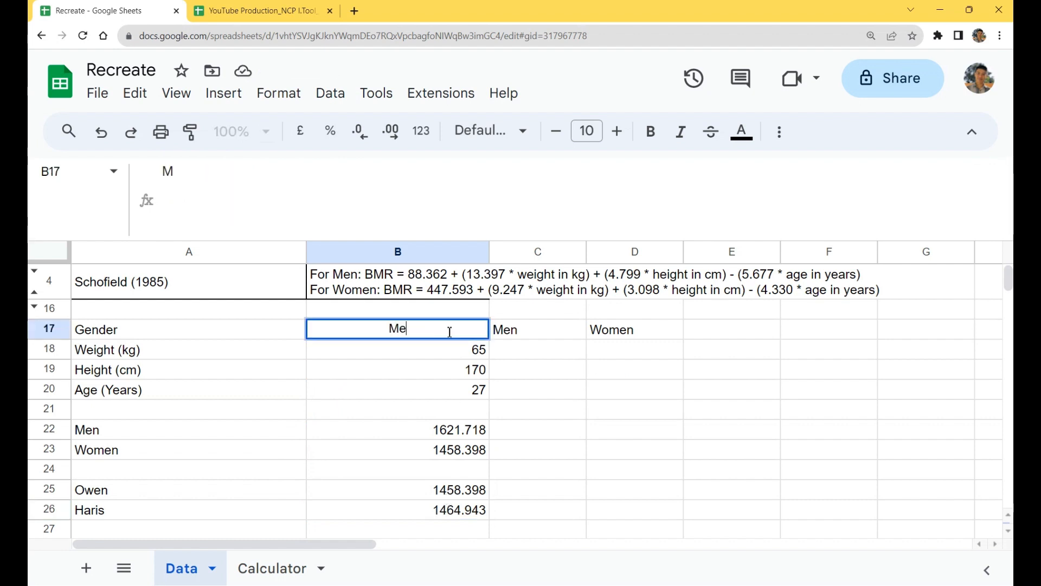
{"action": "key", "text": "Return"}
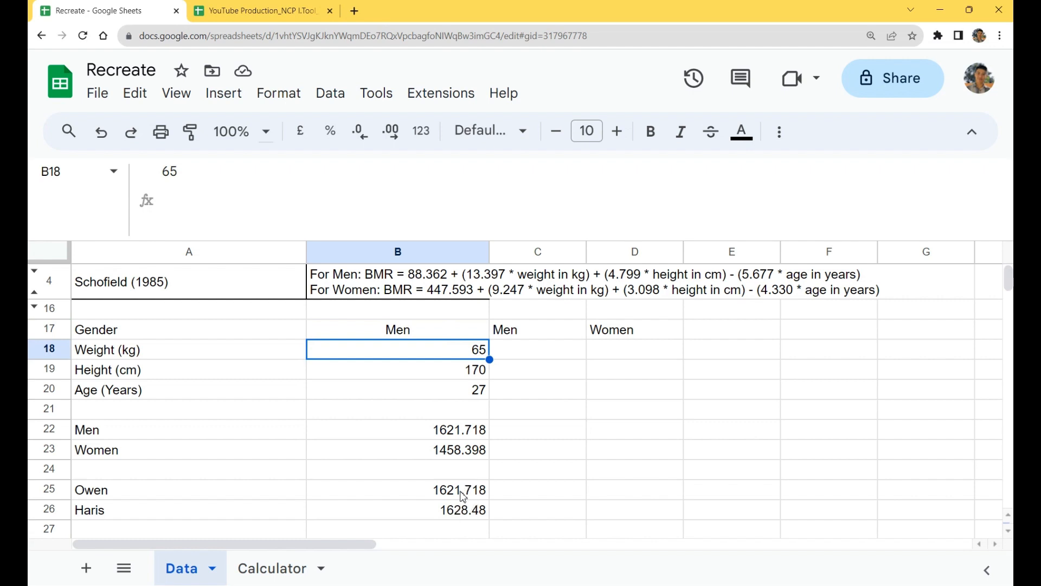
Step: Compare the Owen formula in B25 with the Haris formula in B26, examining the condition and the men's and women's result lines
{"action": "left_click", "coordinate": [462, 494]}
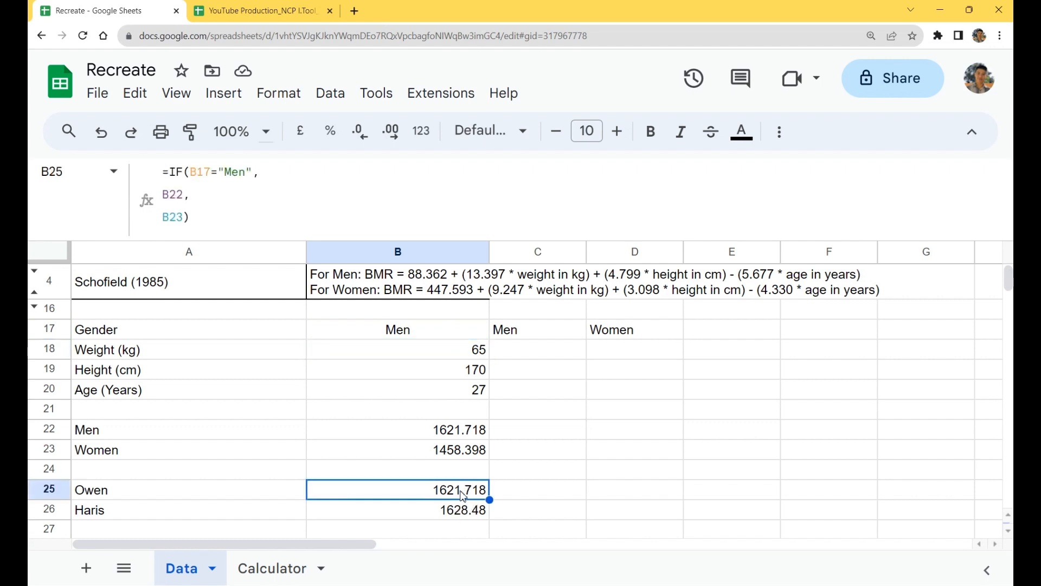
{"action": "double_click", "coordinate": [476, 514]}
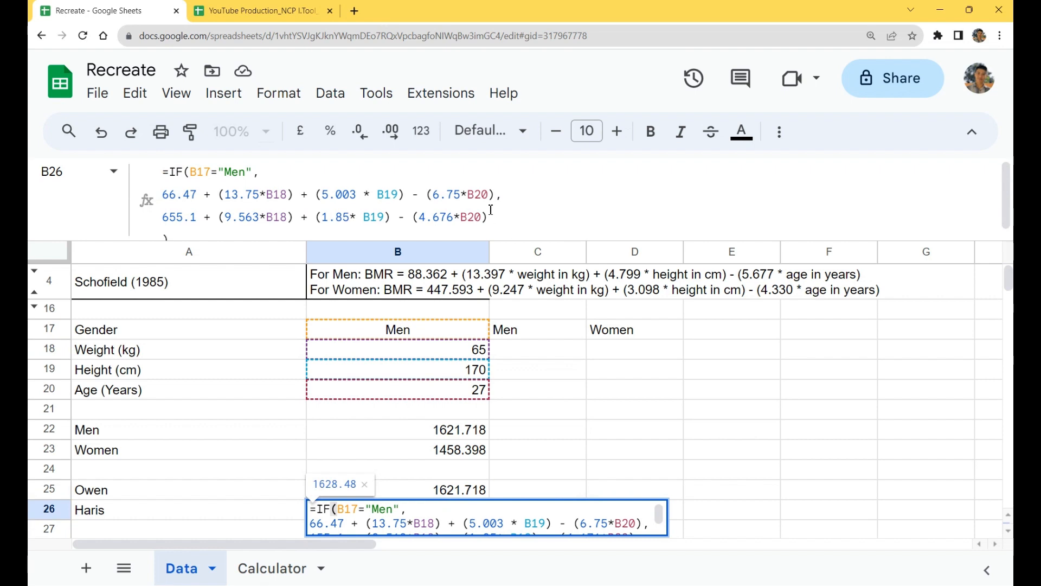
{"action": "left_click_drag", "start_coordinate": [273, 172], "coordinate": [319, 172]}
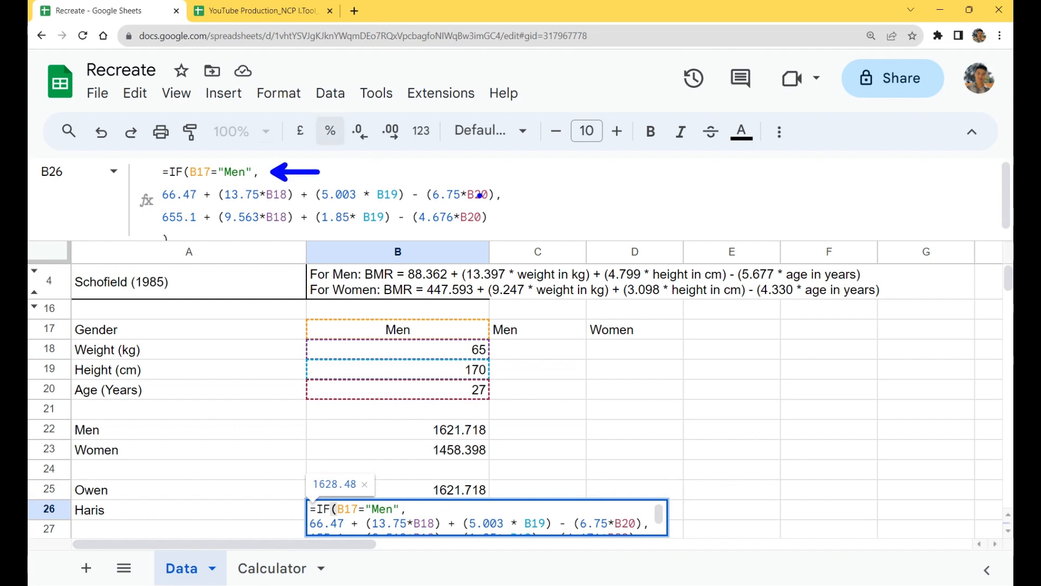
{"action": "mouse_move", "coordinate": [498, 195]}
{"action": "left_mouse_down"}
{"action": "mouse_move", "coordinate": [529, 196]}
{"action": "mouse_move", "coordinate": [536, 216]}
{"action": "left_mouse_up"}
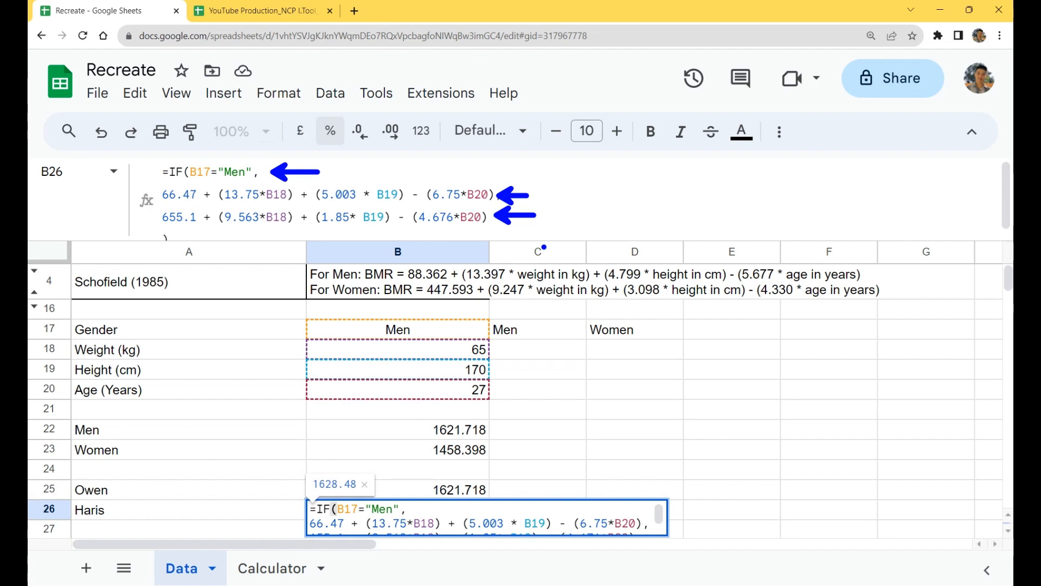
{"action": "key", "text": "ctrl+z"}
{"action": "key", "text": "ctrl+z"}
{"action": "key", "text": "ctrl+z"}
{"action": "left_click_drag", "start_coordinate": [507, 192], "coordinate": [526, 196]}
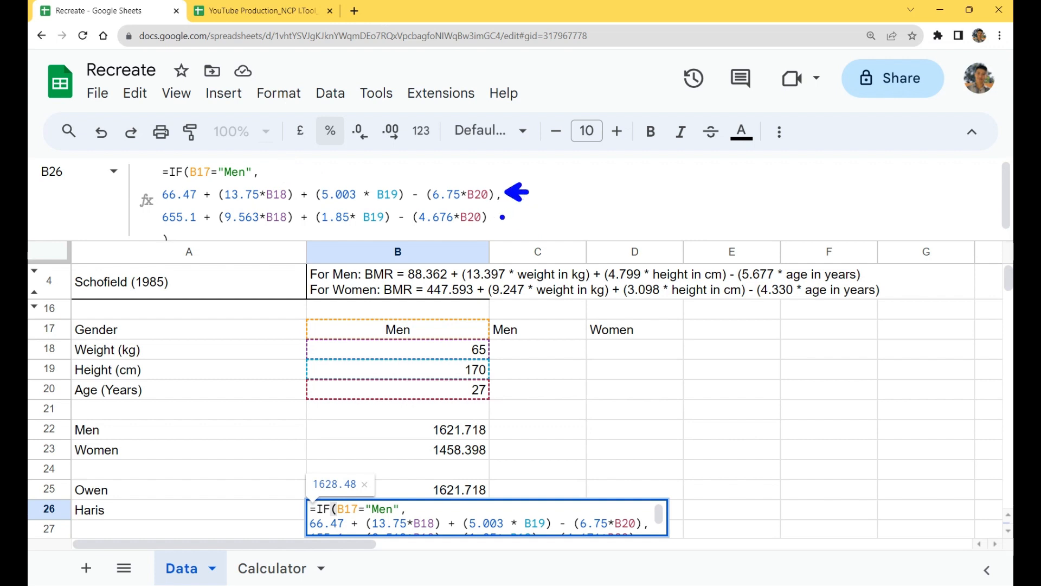
{"action": "left_click_drag", "start_coordinate": [503, 217], "coordinate": [523, 219]}
{"action": "key", "text": "Escape"}
{"action": "key", "text": "Escape"}
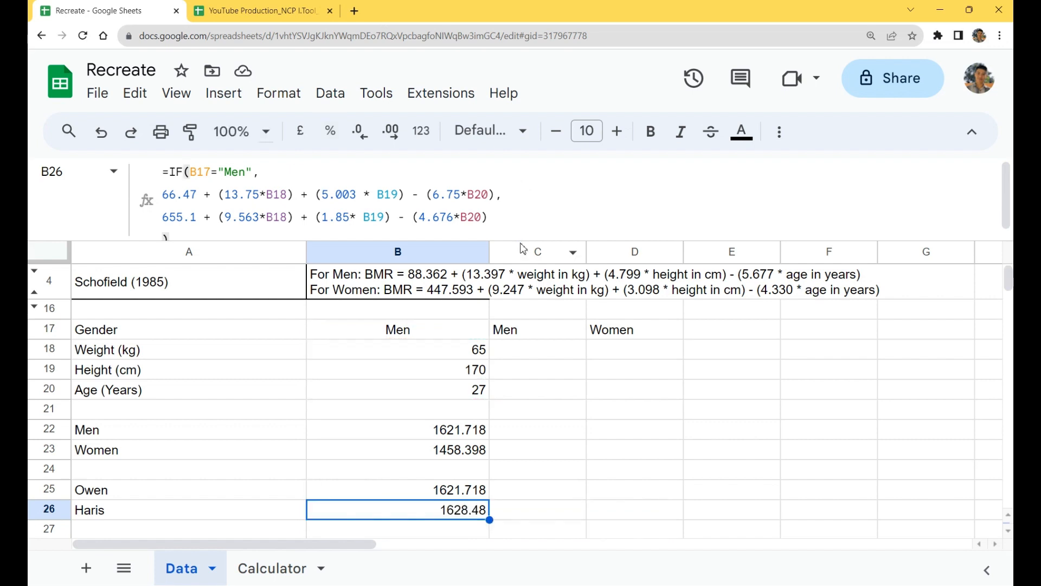
{"action": "left_click", "coordinate": [462, 492]}
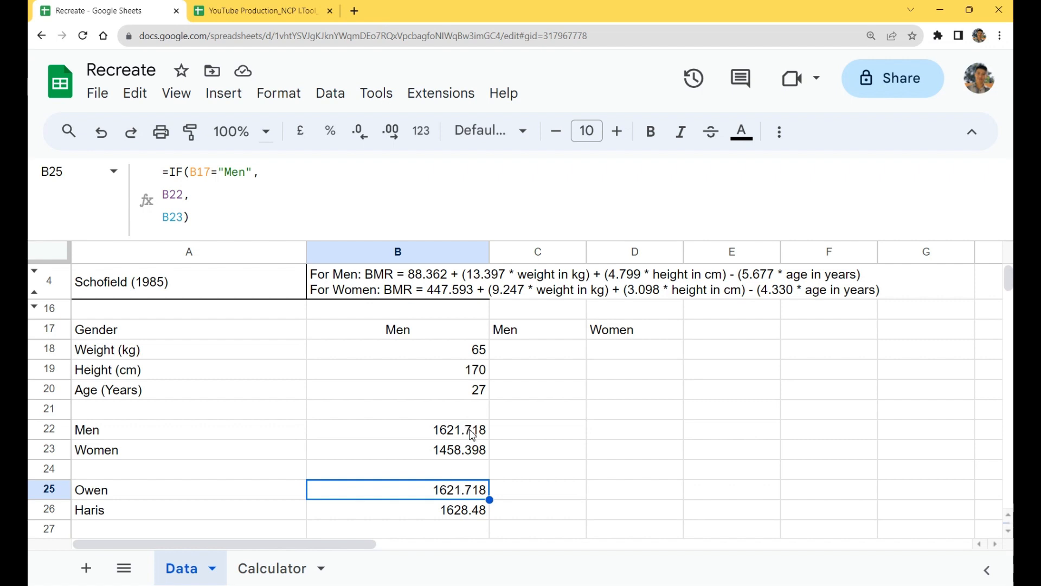
{"action": "left_click", "coordinate": [465, 470]}
{"action": "type", "text": "=LET"}
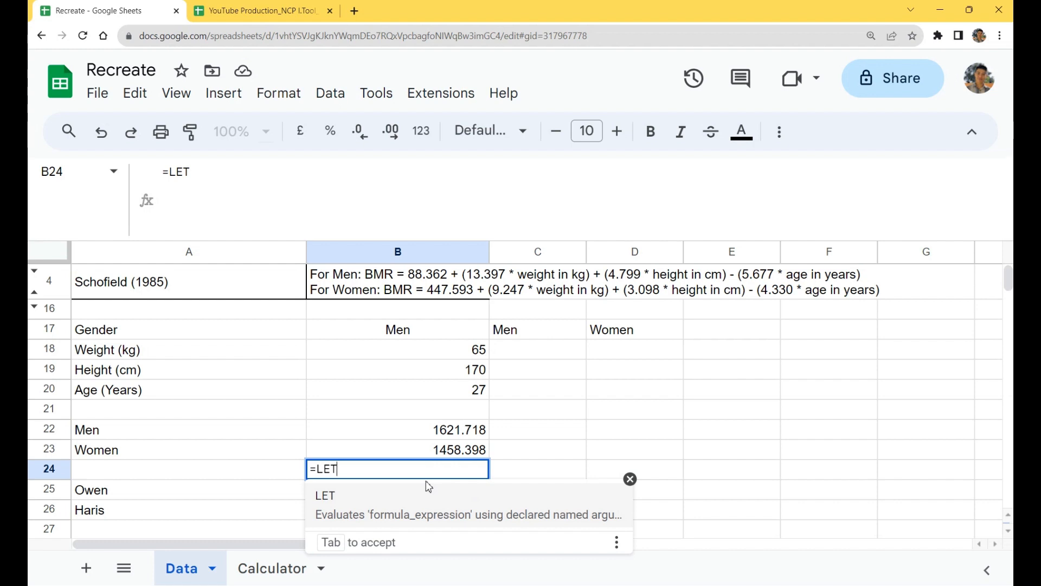
{"action": "type", "text": ")"}
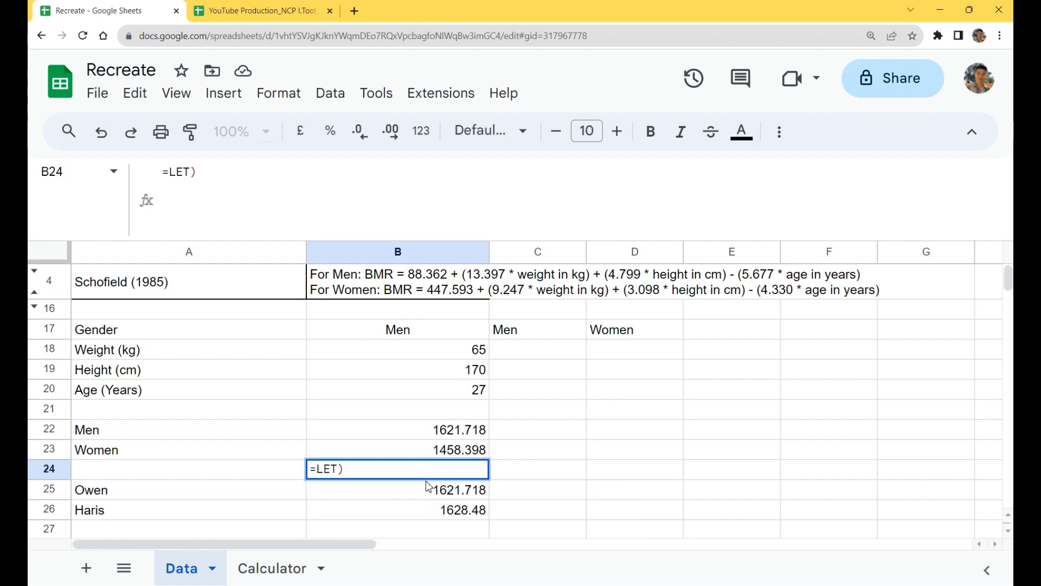
{"action": "key", "text": "BackSpace"}
{"action": "key", "text": "BackSpace"}
{"action": "key", "text": "BackSpace"}
{"action": "key", "text": "BackSpace"}
{"action": "key", "text": "BackSpace"}
{"action": "type", "text": "=let"}
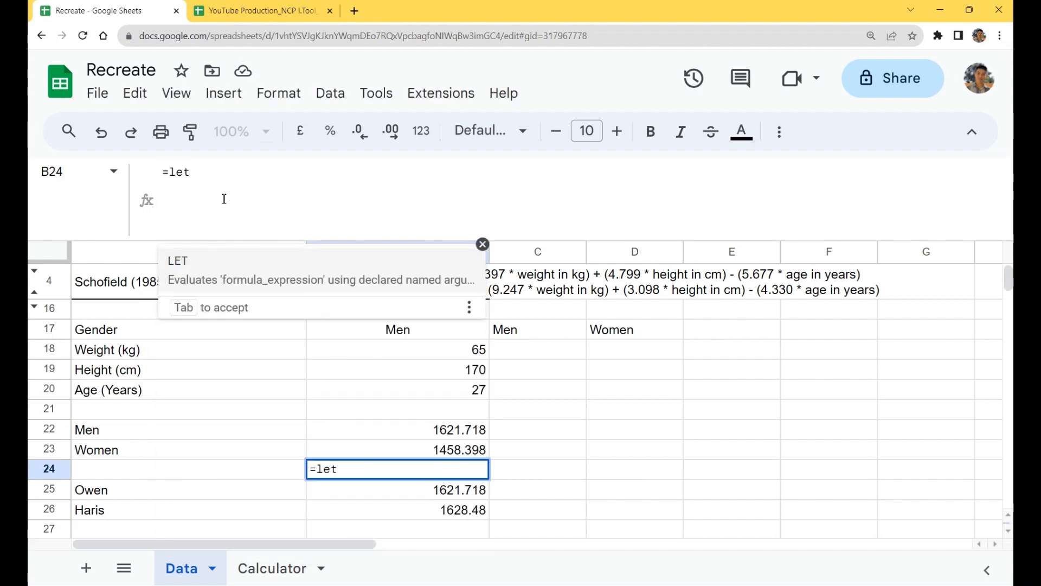
{"action": "type", "text": "("}
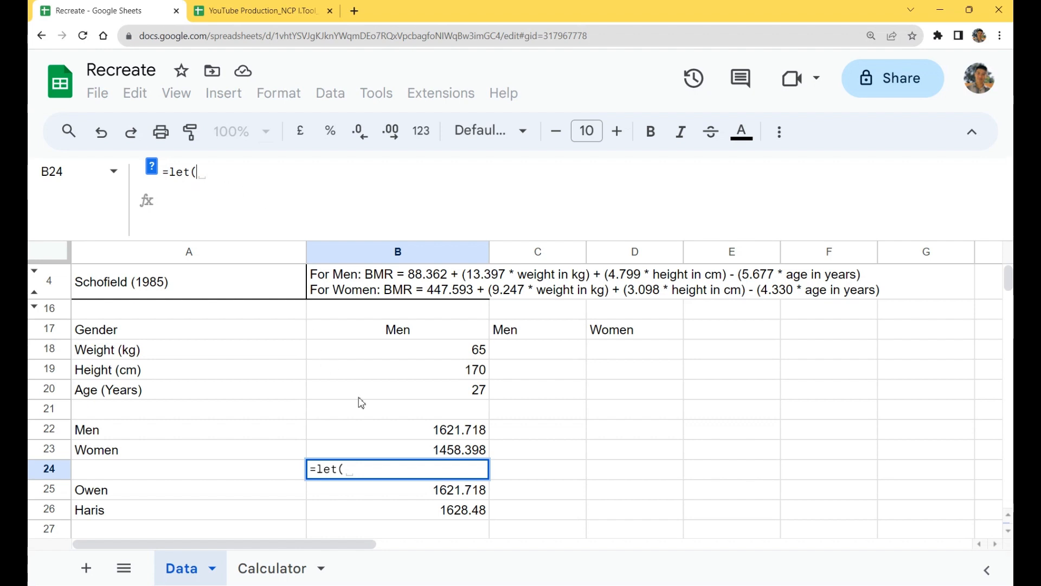
{"action": "key", "text": "Escape"}
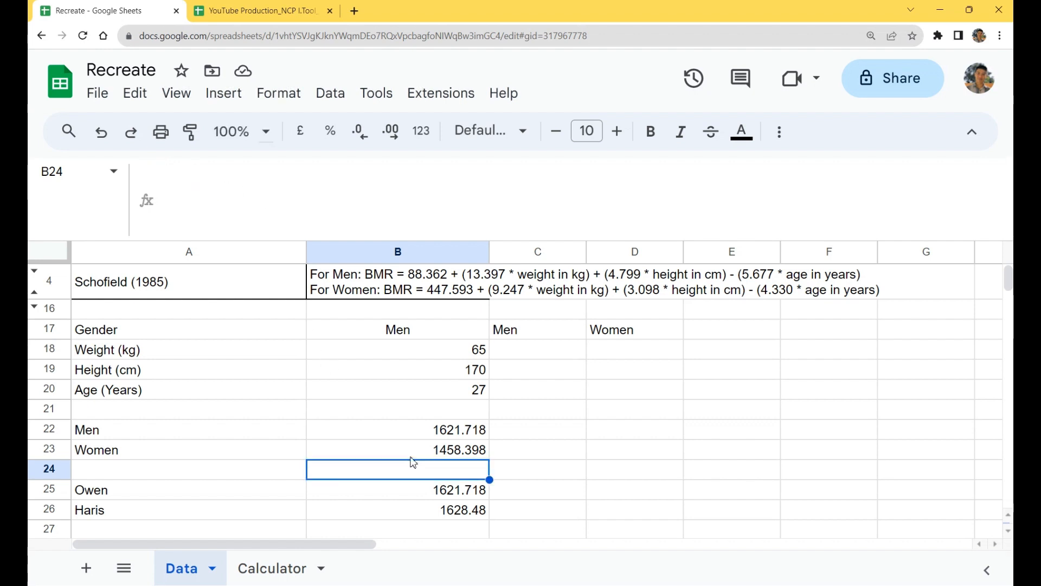
Step: Bring up the LET function help from cell B24 and examine its name, value expression and formula expression arguments, without keeping an entry
{"action": "type", "text": "=let("}
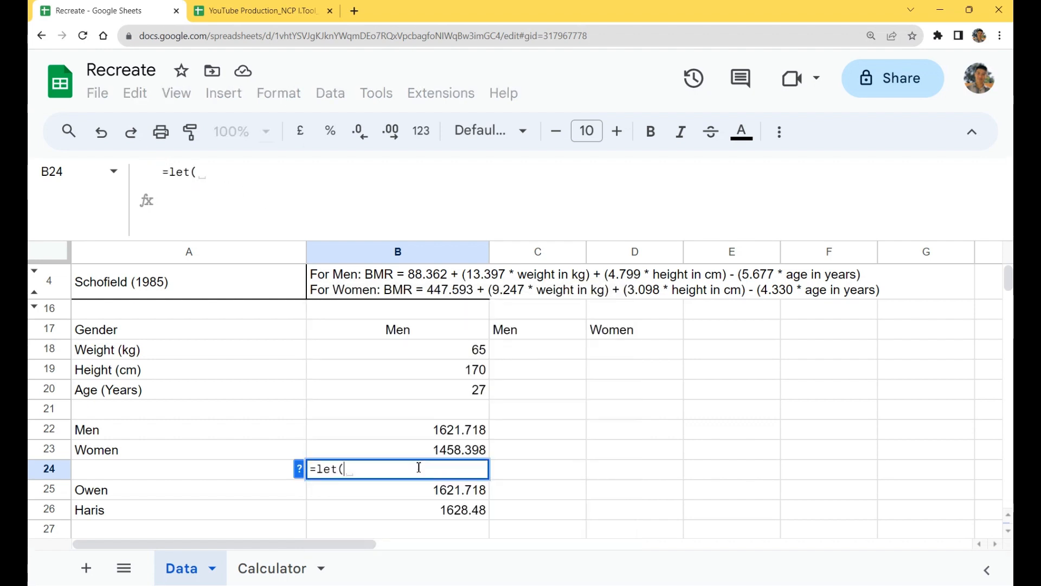
{"action": "left_click", "coordinate": [299, 468]}
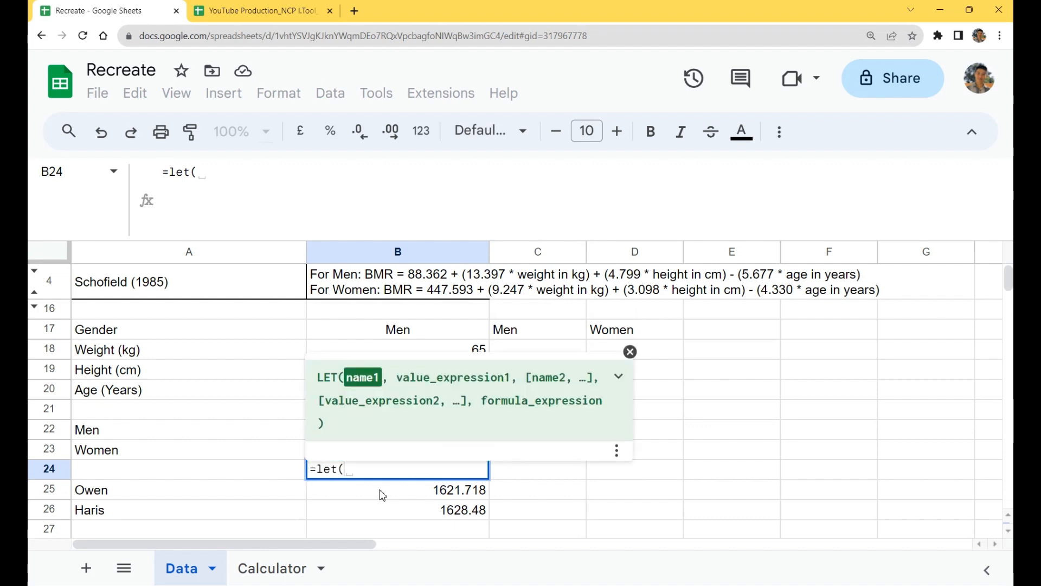
{"action": "key", "text": "Escape"}
{"action": "type", "text": "=let"}
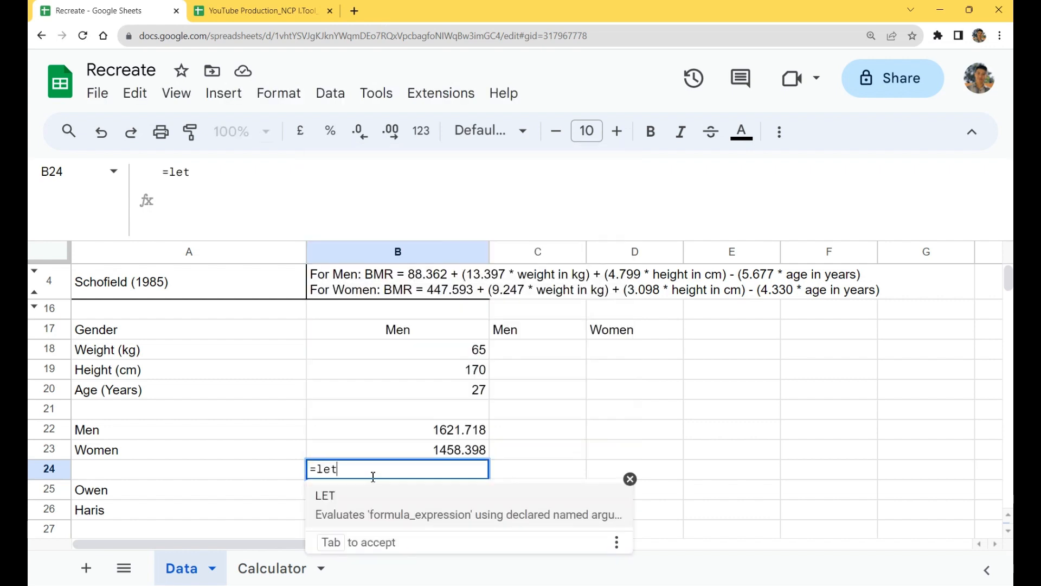
{"action": "key", "text": "Tab"}
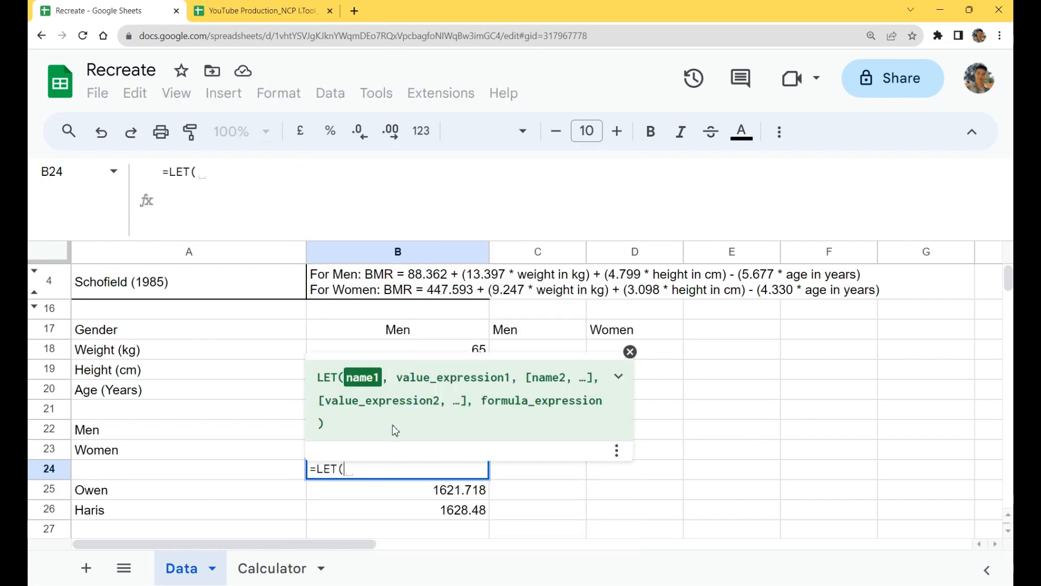
{"action": "left_click", "coordinate": [625, 380]}
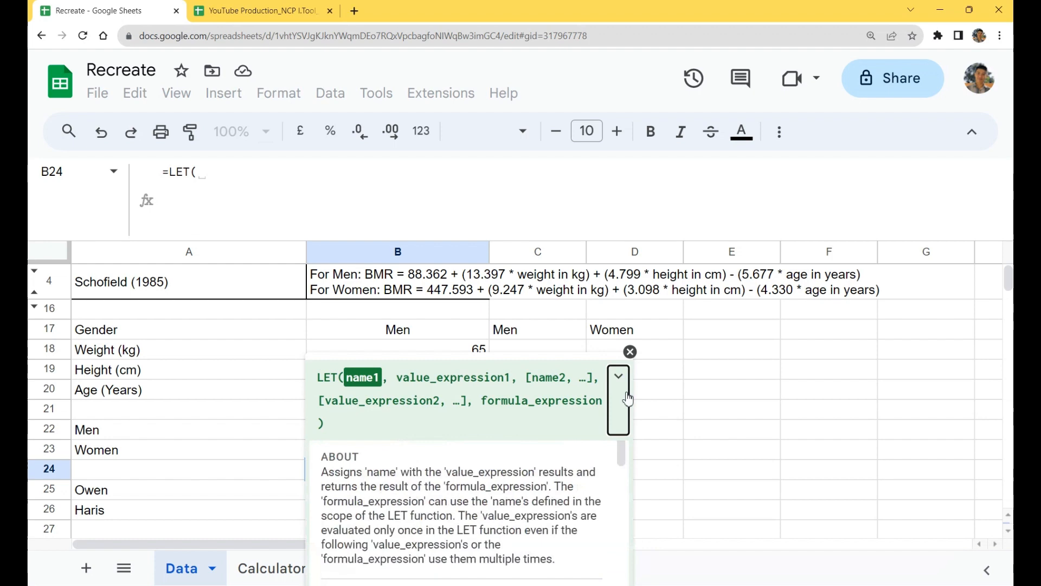
{"action": "left_click", "coordinate": [630, 351]}
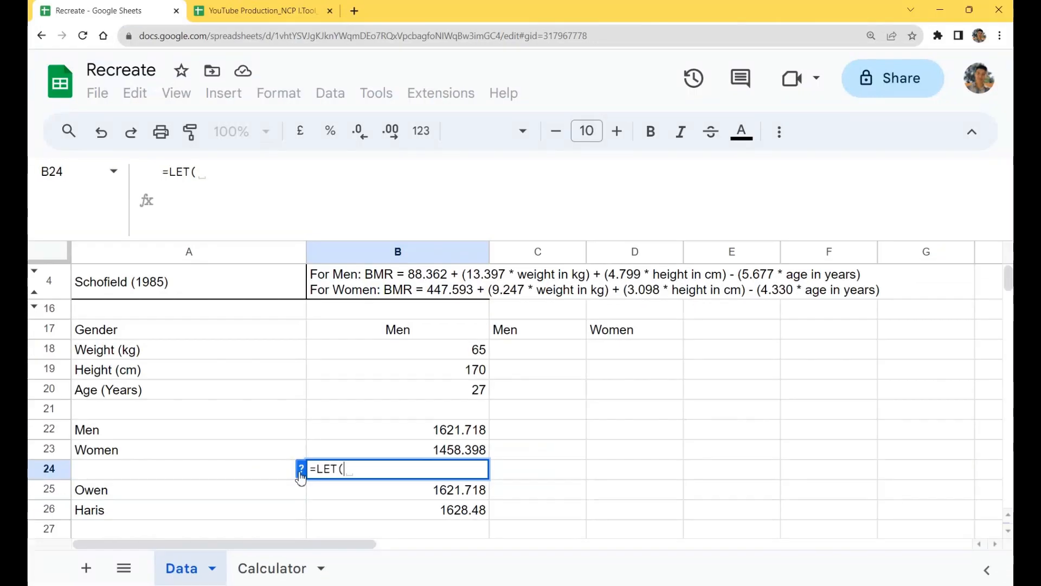
{"action": "left_click", "coordinate": [317, 463]}
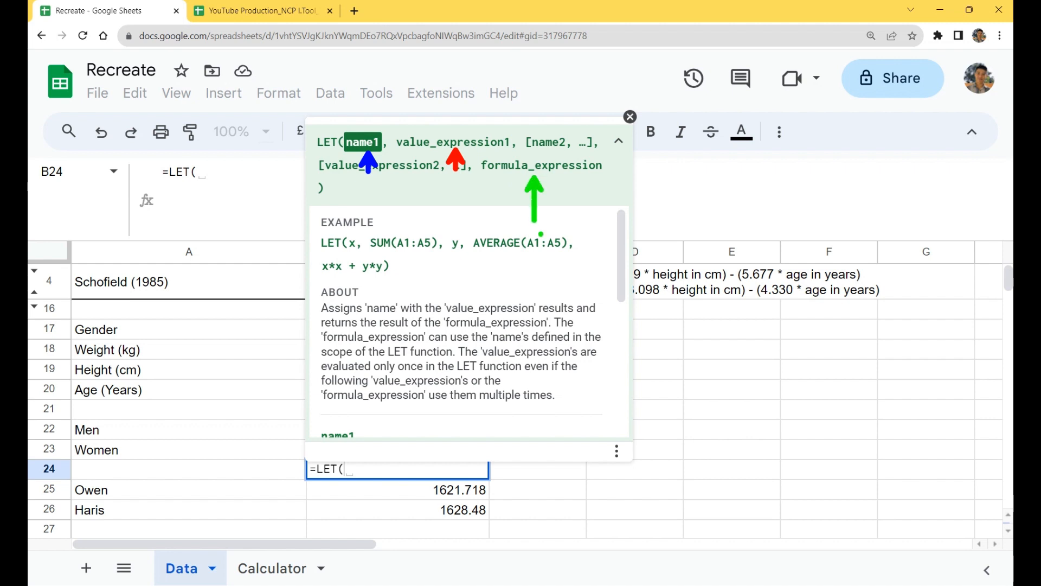
{"action": "key", "text": "Escape"}
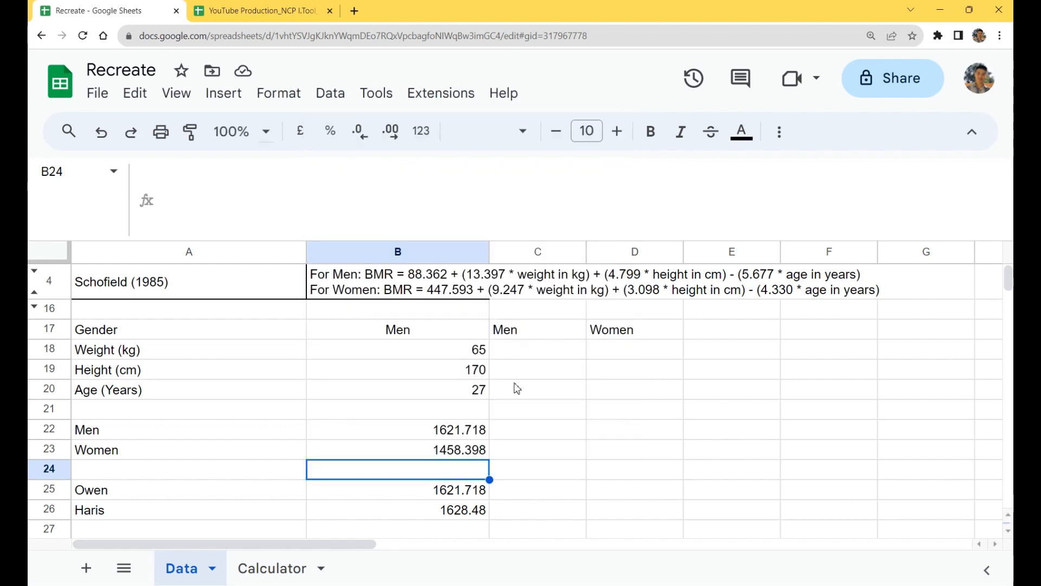
Step: Copy the men's BMR expression from B22 without its equals sign, leaving the cell unedited
{"action": "double_click", "coordinate": [464, 432]}
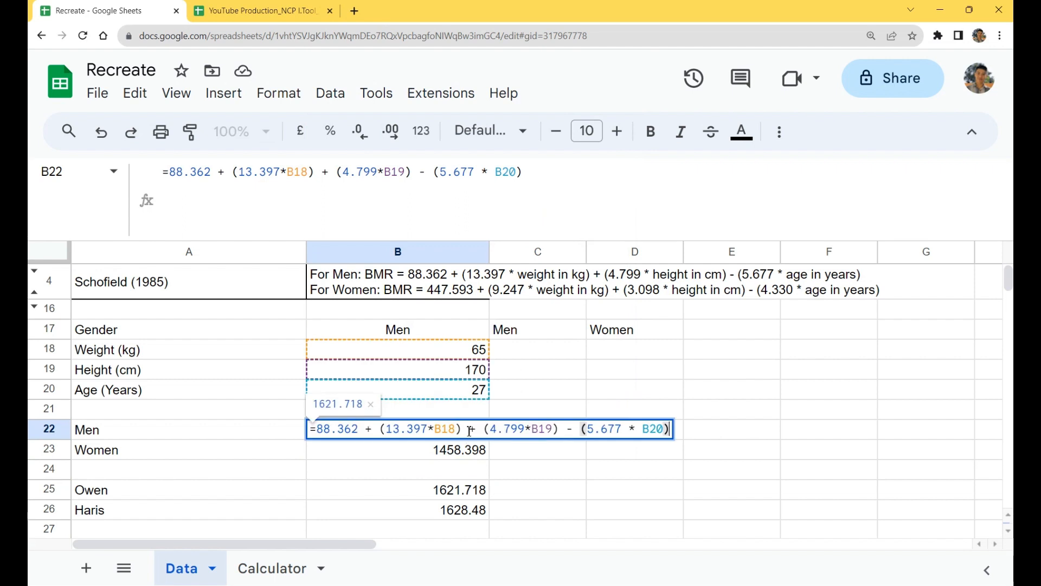
{"action": "triple_click", "coordinate": [320, 431]}
{"action": "key", "text": "ctrl+c"}
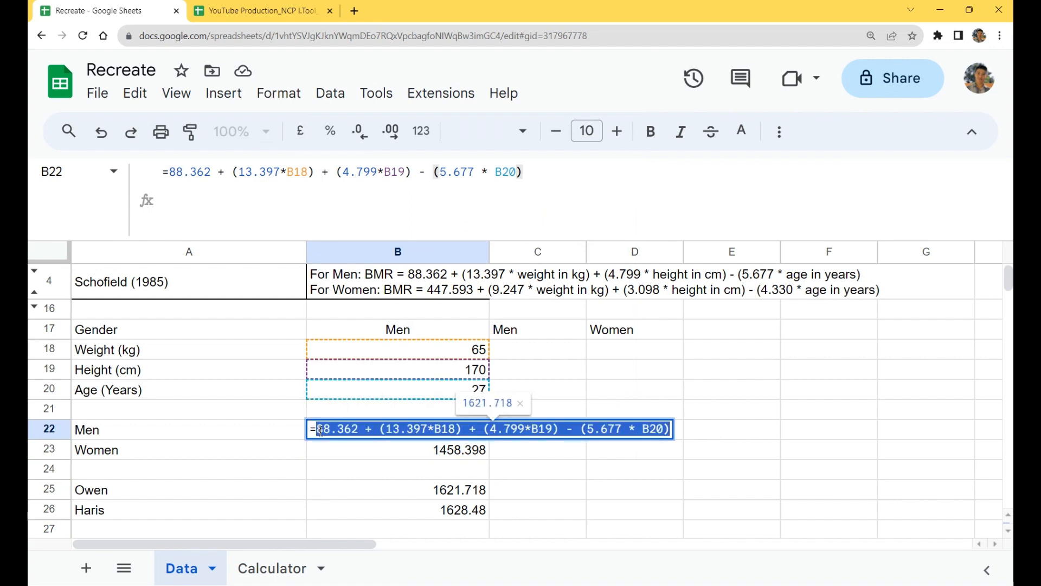
{"action": "key", "text": "Escape"}
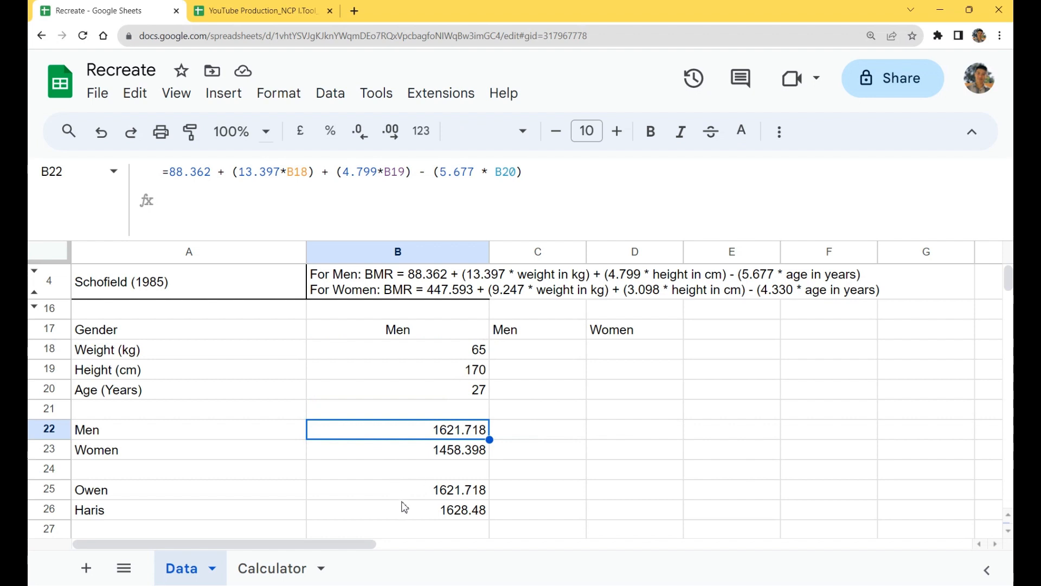
Step: Start a LET formula in C24 with Owen_Men as the first name
{"action": "left_click", "coordinate": [401, 478]}
{"action": "left_click", "coordinate": [534, 465]}
{"action": "type", "text": "=LET"}
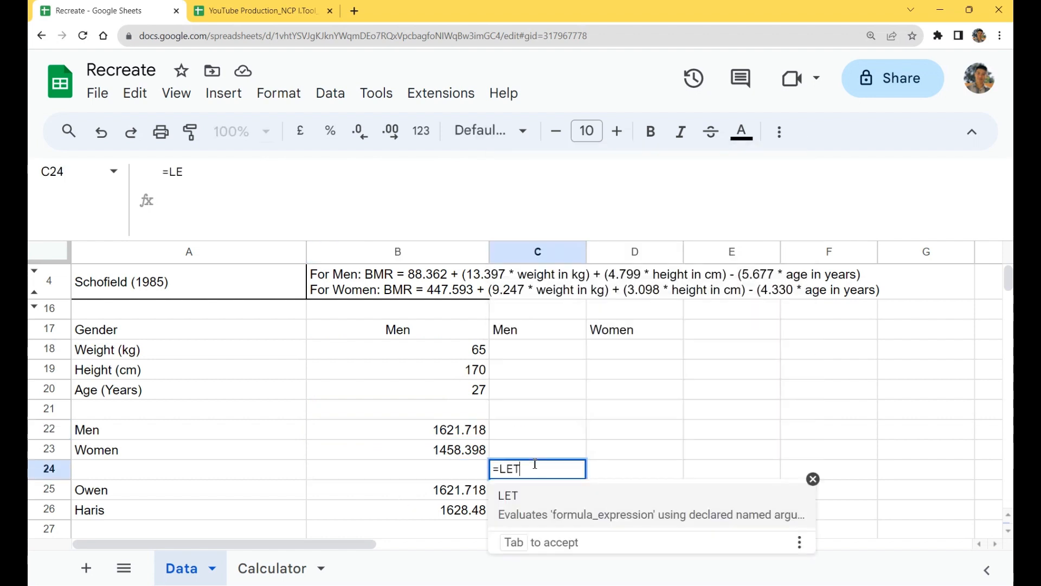
{"action": "key", "text": "Tab"}
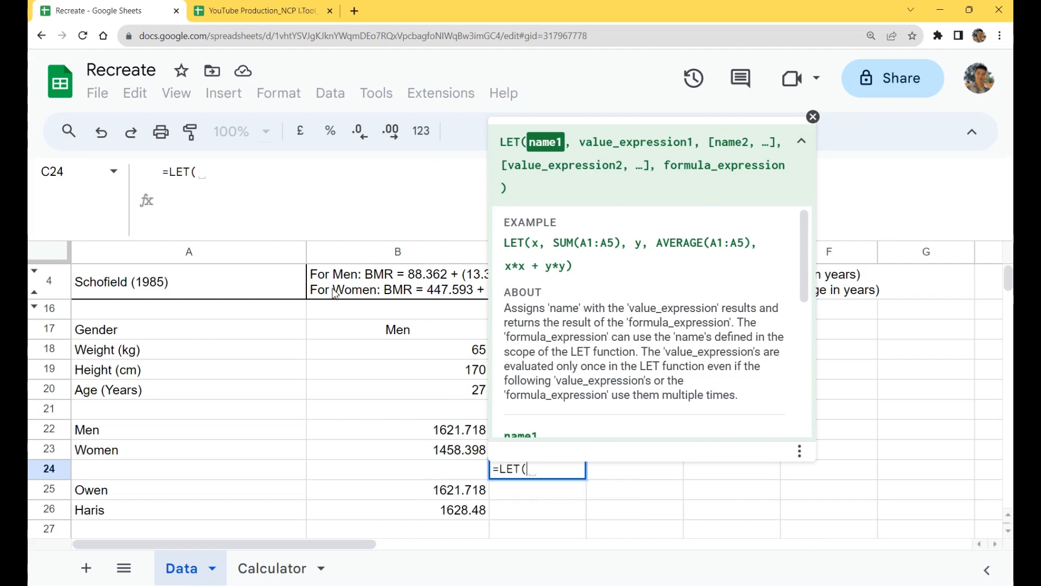
{"action": "left_click", "coordinate": [249, 177]}
{"action": "type", "text": "oWEN"}
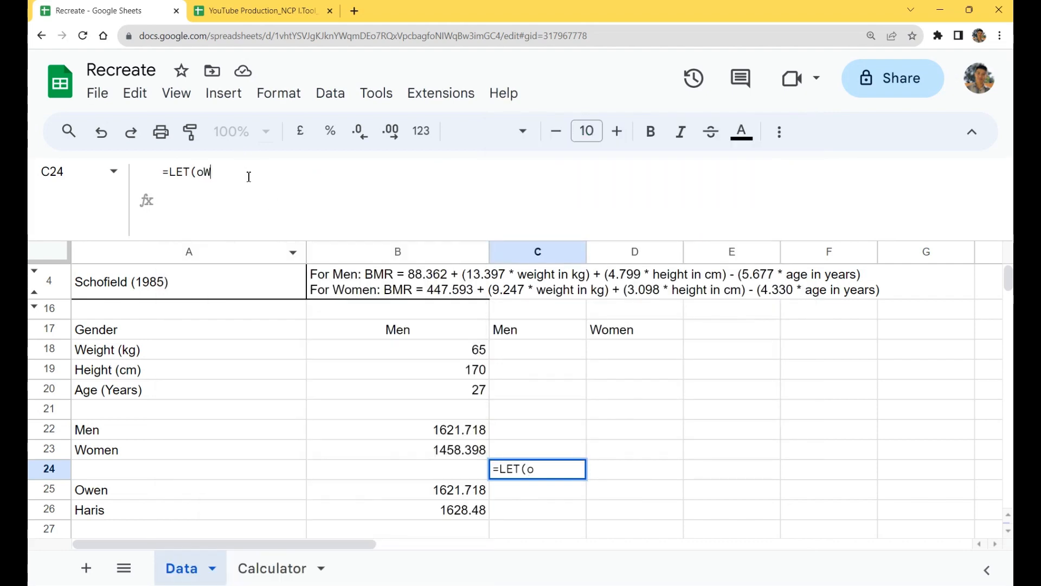
{"action": "key", "text": "BackSpace"}
{"action": "key", "text": "BackSpace"}
{"action": "key", "text": "BackSpace"}
{"action": "type", "text": "Owen"}
{"action": "key", "text": "BackSpace"}
{"action": "key", "text": "BackSpace"}
{"action": "key", "text": "BackSpace"}
{"action": "key", "text": "BackSpace"}
{"action": "key", "text": "BackSpace"}
{"action": "type", "text": "Owen_Men"}
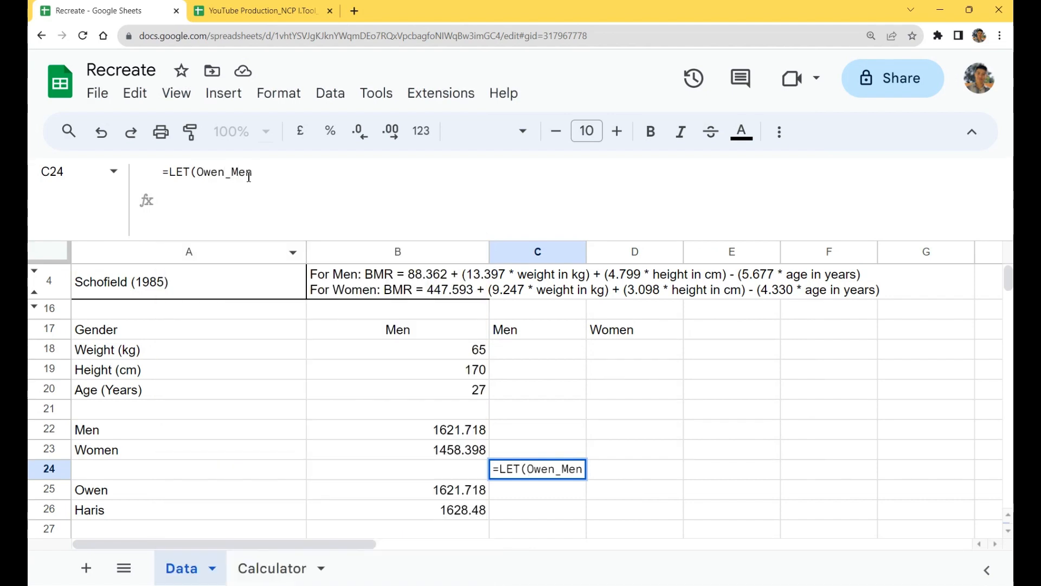
{"action": "type", "text": ","}
Step: Give Owen_Men the copied men's expression as its value, moving the pair onto its own line with a space after the comma
{"action": "key", "text": "ctrl+v"}
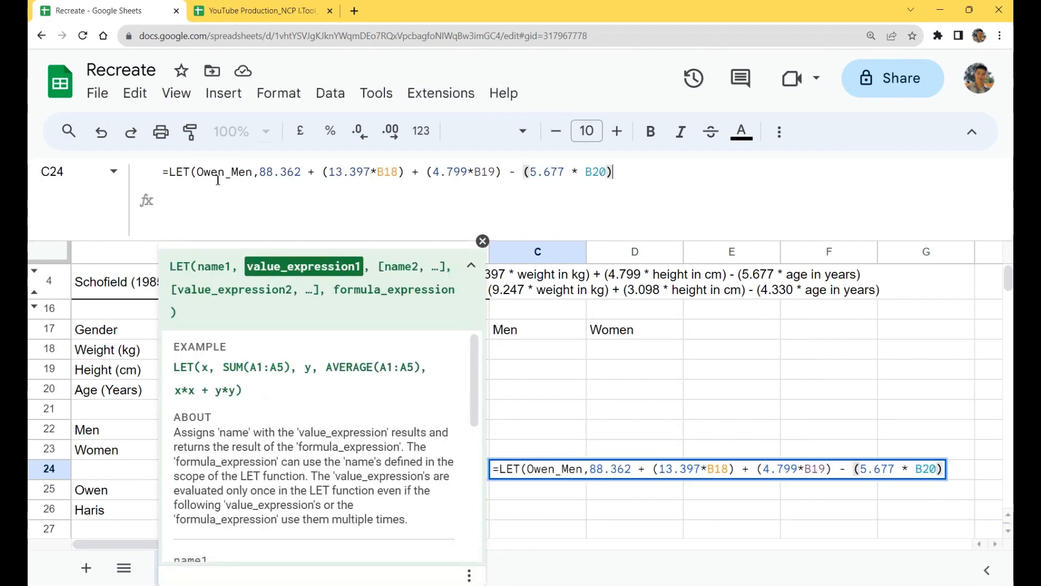
{"action": "left_click", "coordinate": [197, 172]}
{"action": "key", "text": "ctrl+Return"}
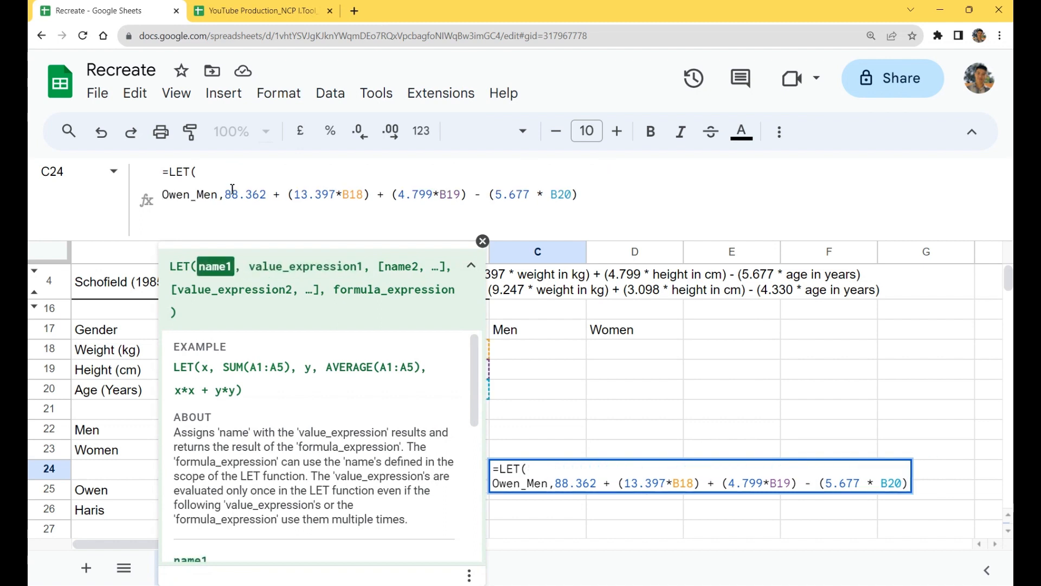
{"action": "left_click", "coordinate": [224, 196]}
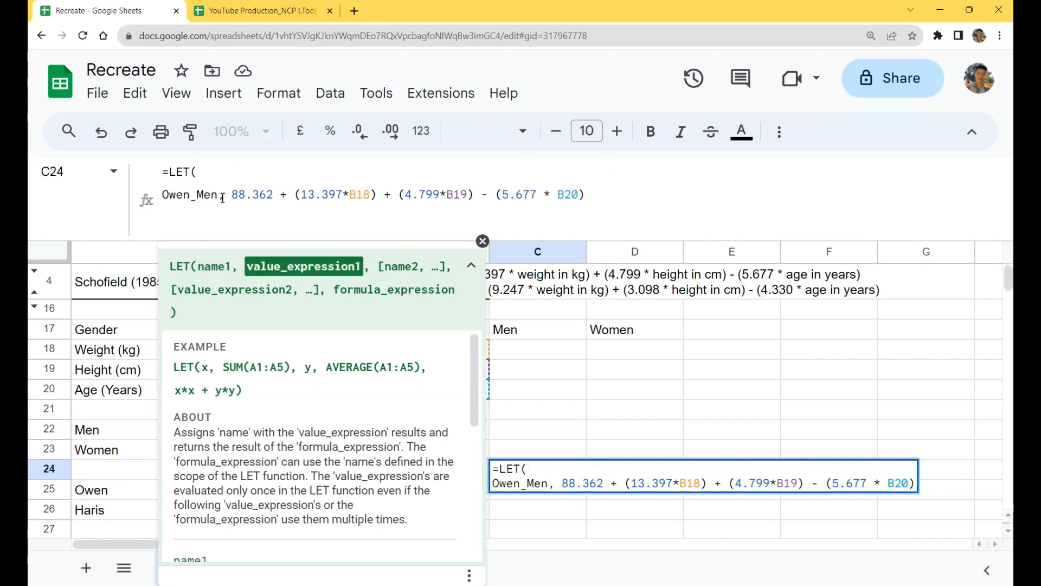
{"action": "left_click_drag", "start_coordinate": [219, 195], "coordinate": [161, 200]}
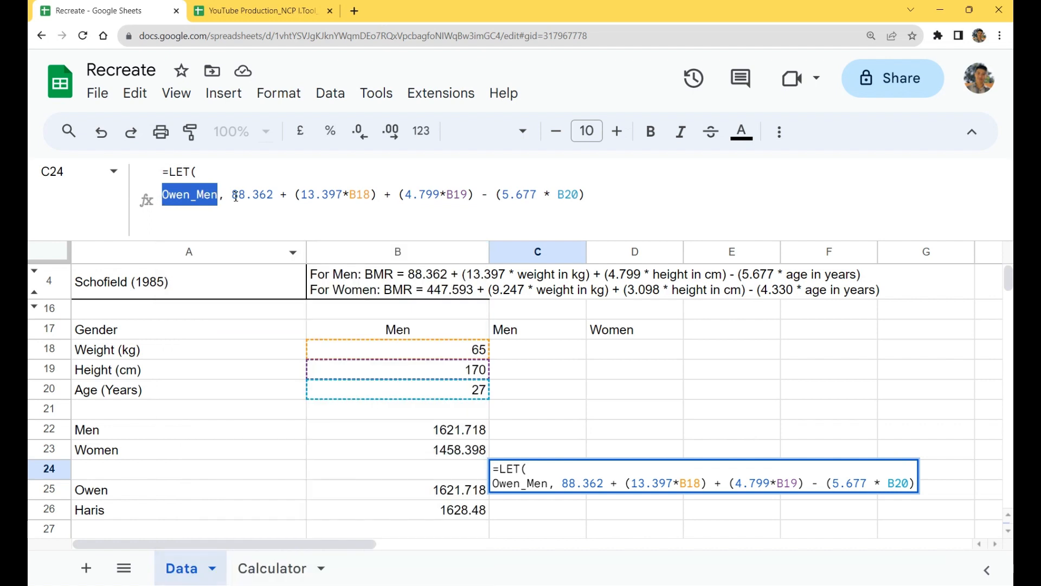
{"action": "left_click_drag", "start_coordinate": [232, 196], "coordinate": [585, 196]}
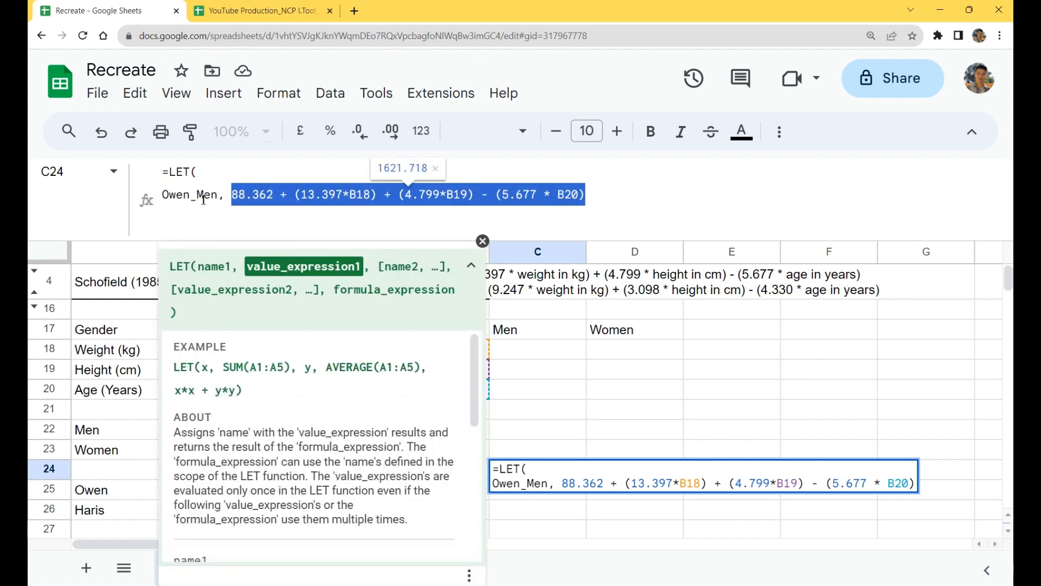
Step: Finish the C24 LET formula with a comma and a placeholder result of 1 on a new line, and enter it
{"action": "left_click", "coordinate": [597, 198]}
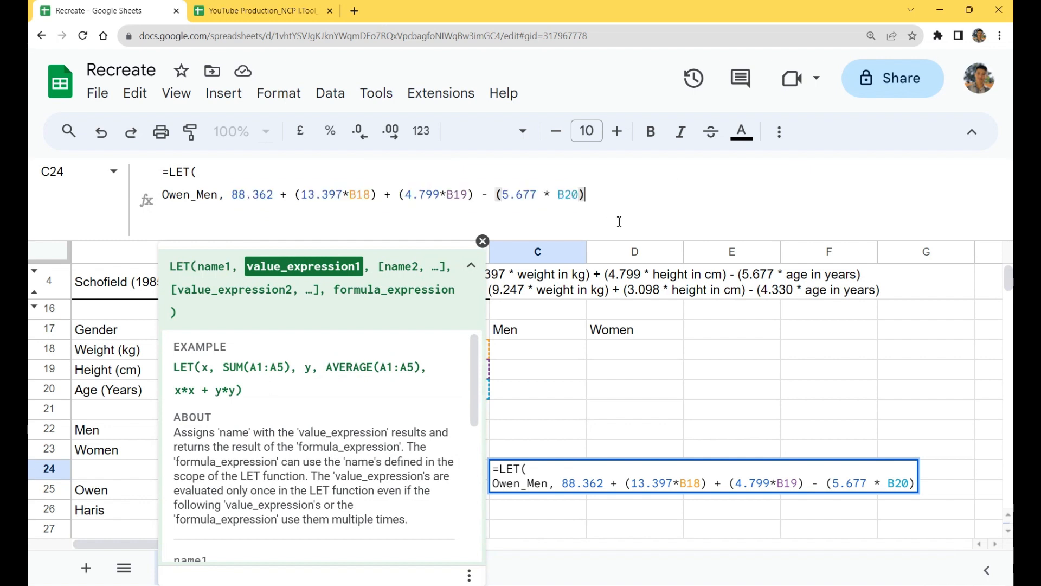
{"action": "type", "text": ","}
{"action": "key", "text": "BackSpace"}
{"action": "type", "text": ", "}
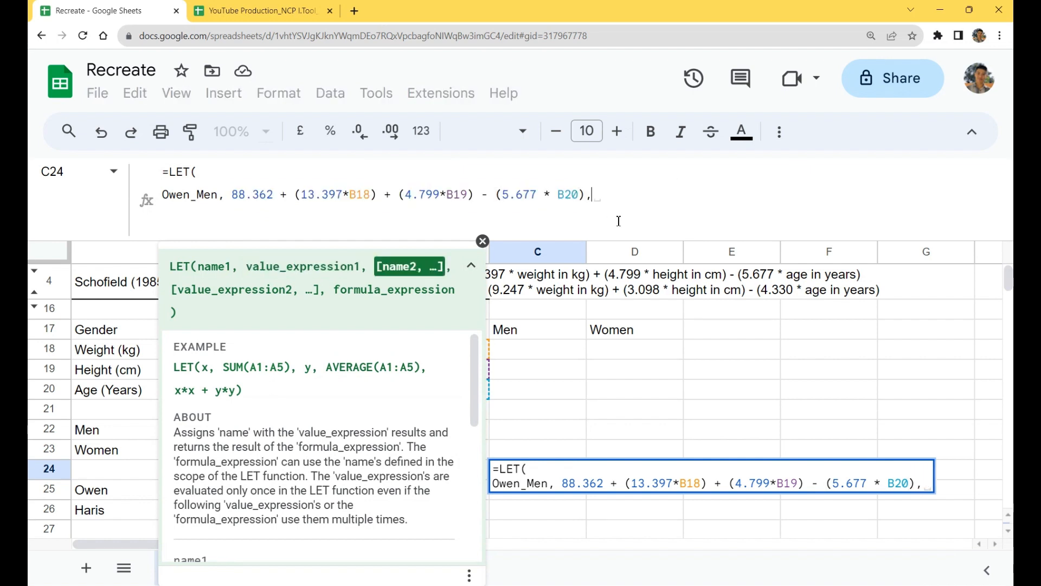
{"action": "type", "text": "1)"}
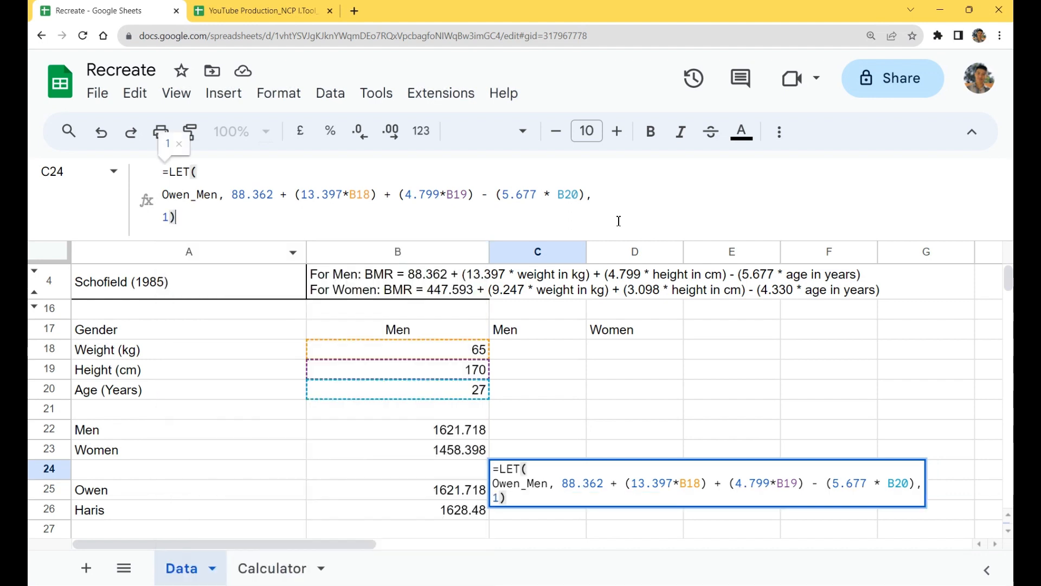
{"action": "key", "text": "Return"}
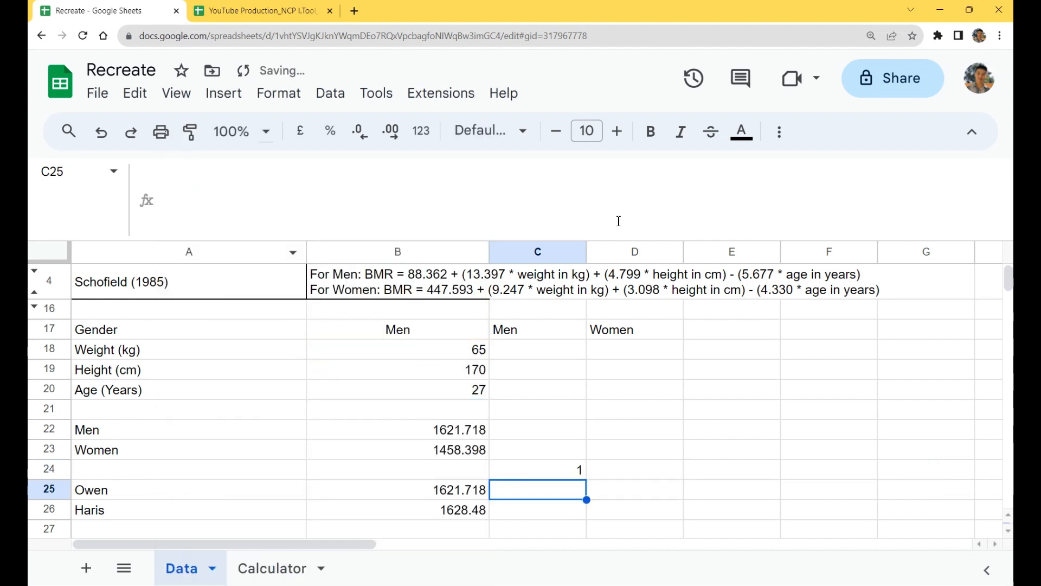
Step: Copy the women's BMR expression from B23 without its equals sign, leaving the cell unedited
{"action": "double_click", "coordinate": [455, 450]}
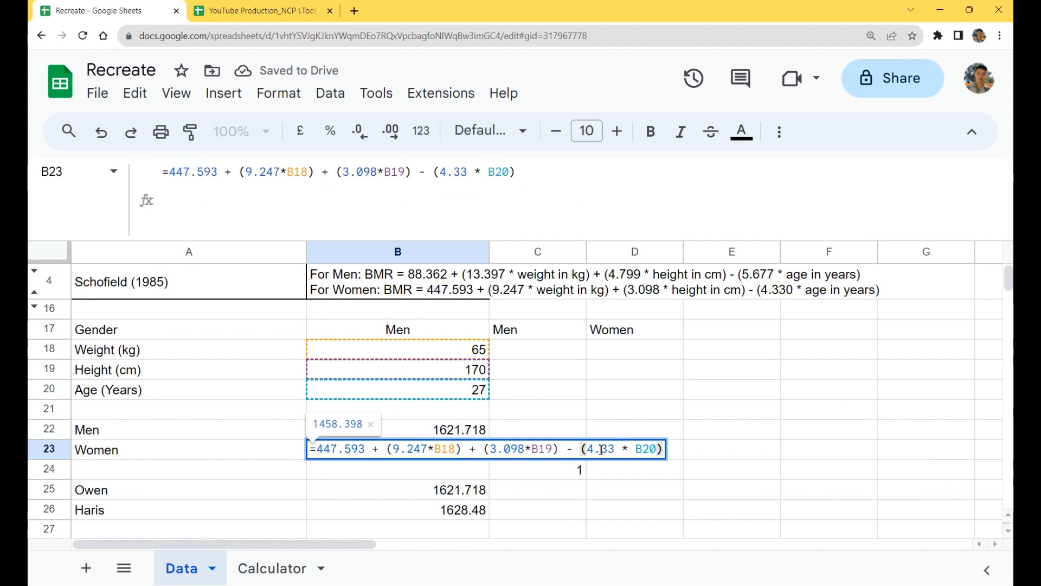
{"action": "left_click_drag", "start_coordinate": [658, 449], "coordinate": [328, 450]}
{"action": "key", "text": "Escape"}
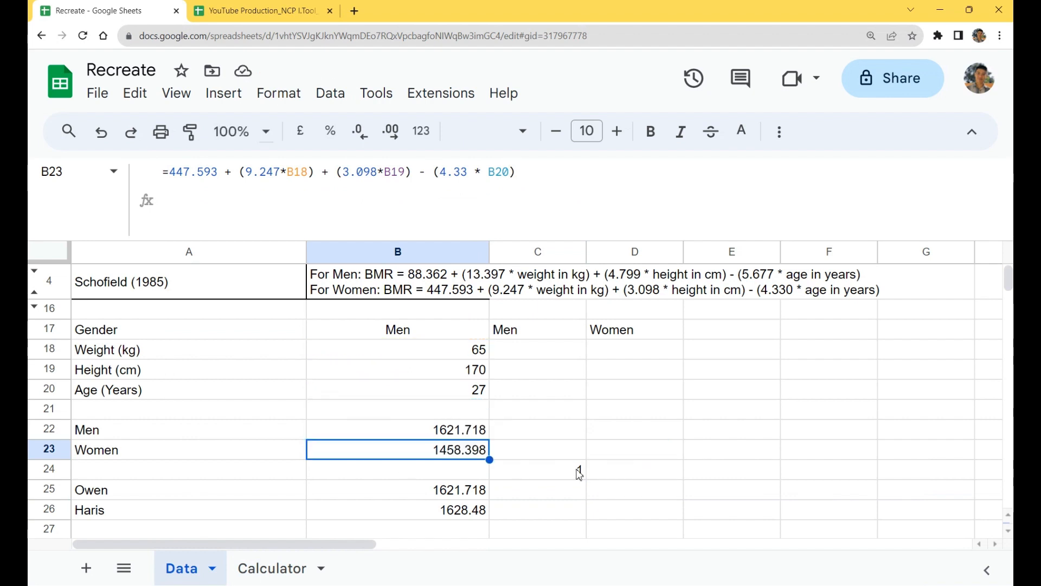
Step: Replace the placeholder ending in C24 with the name Owen_Women and the copied women's expression, followed by a comma
{"action": "double_click", "coordinate": [577, 471]}
{"action": "left_click", "coordinate": [165, 218]}
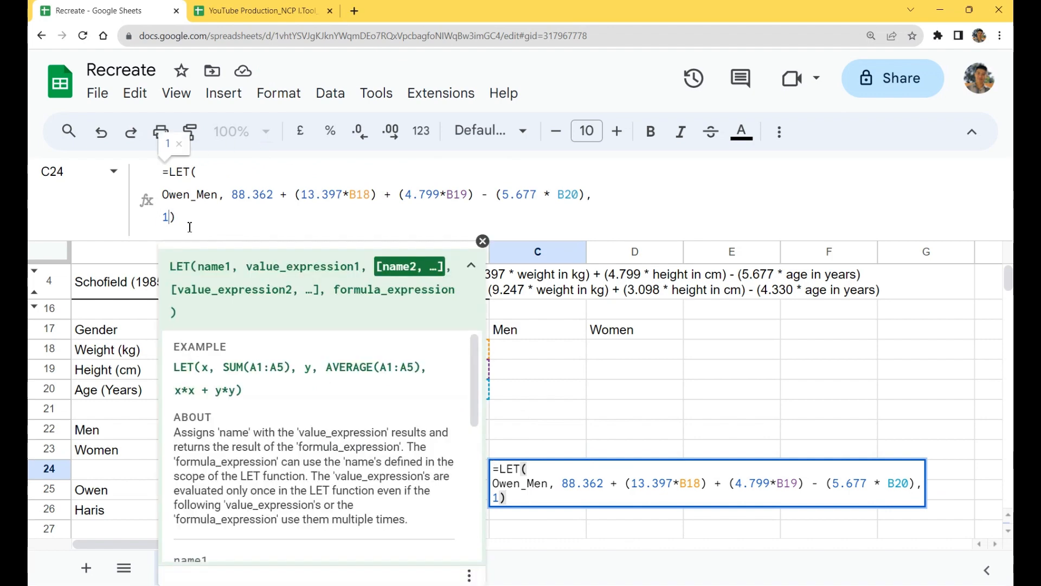
{"action": "type", "text": "Owen"}
{"action": "key", "text": "BackSpace"}
{"action": "key", "text": "BackSpace"}
{"action": "key", "text": "BackSpace"}
{"action": "key", "text": "BackSpace"}
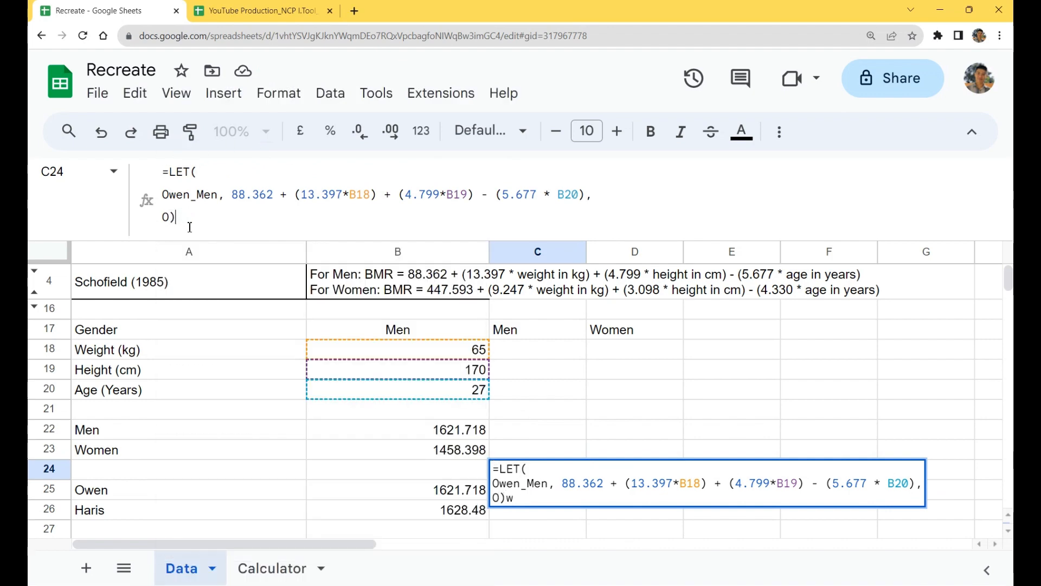
{"action": "type", "text": "wen_Women,"}
{"action": "type", "text": "447.593 + (9.247*B18) + (3.098*B19) - (4.33 * B20)"}
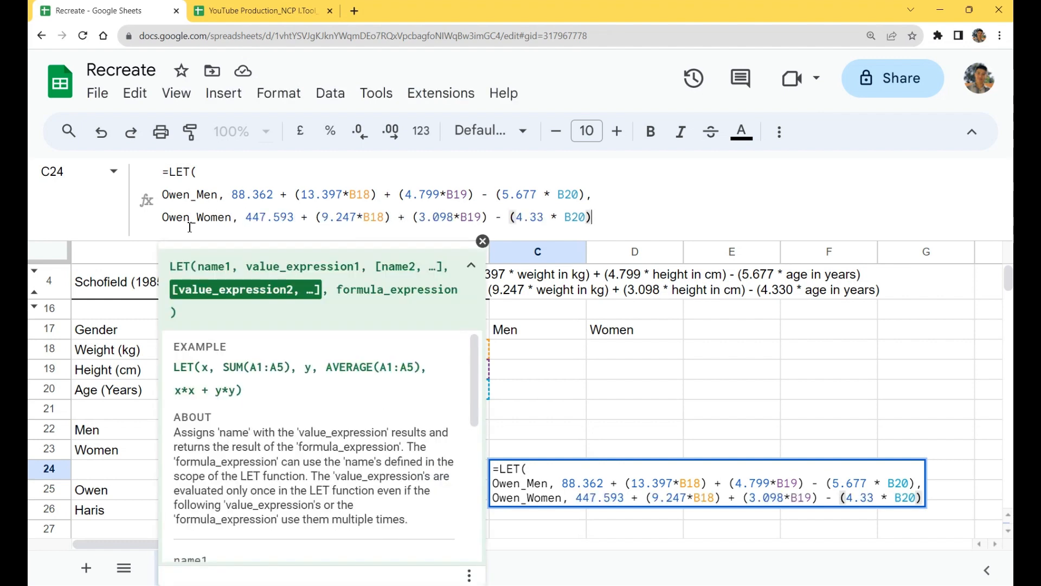
{"action": "type", "text": ","}
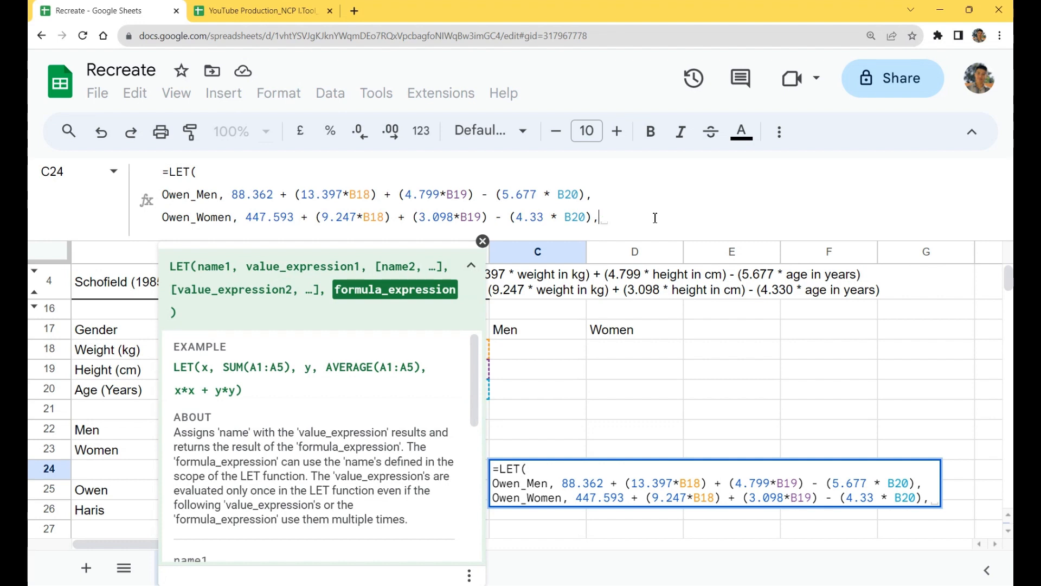
Step: End the C24 LET formula with a placeholder result of 1 on a new line, and enter it
{"action": "key", "text": "alt+Return"}
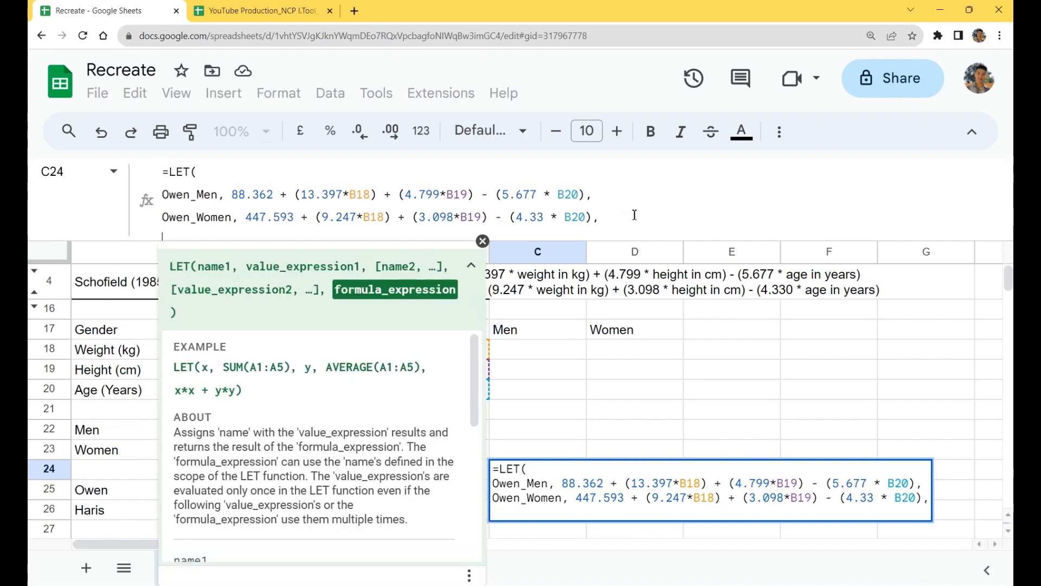
{"action": "key", "text": "alt+Return"}
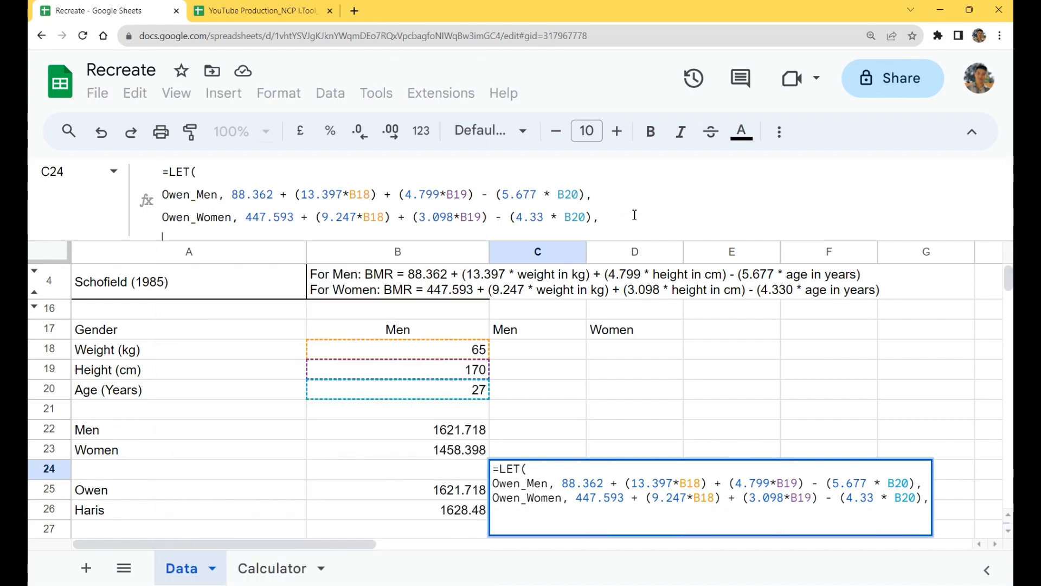
{"action": "left_click", "coordinate": [218, 237]}
{"action": "type", "text": "1"}
{"action": "key", "text": "Return"}
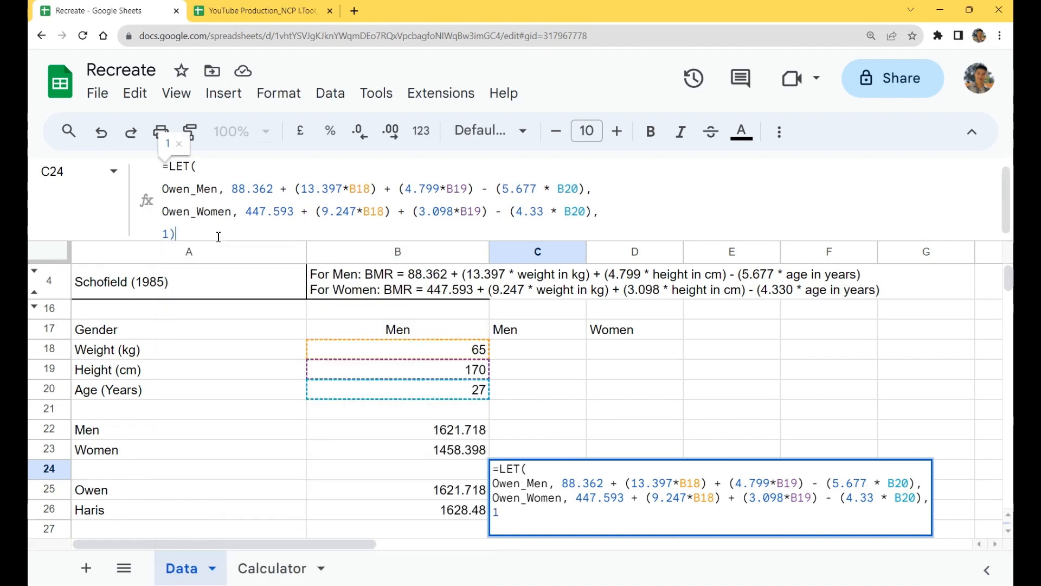
Step: Cut the IF expression from B25 without its equals sign, and clear the rest of the cell
{"action": "left_click", "coordinate": [471, 491]}
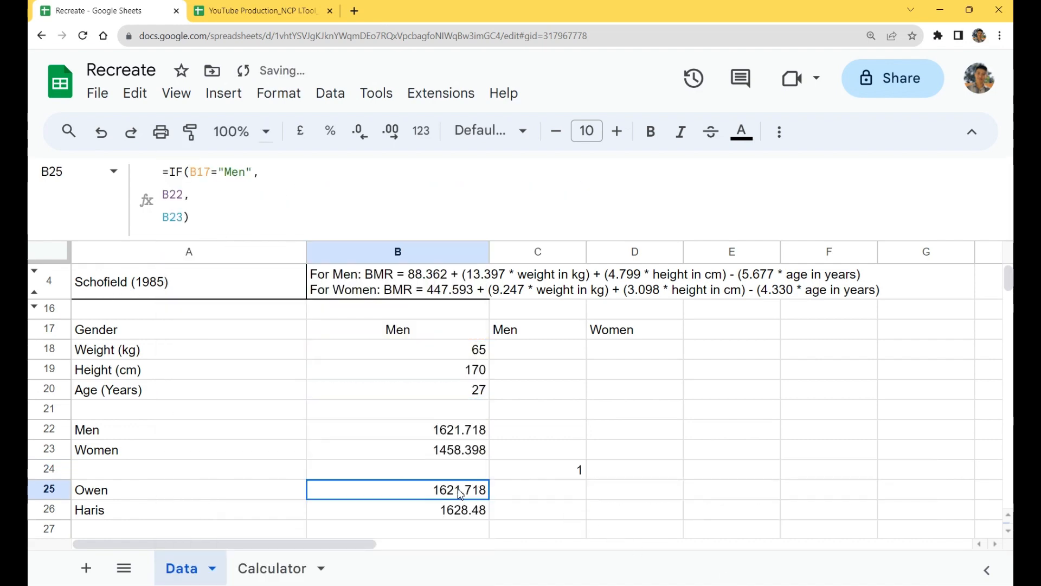
{"action": "double_click", "coordinate": [461, 490]}
{"action": "left_click_drag", "start_coordinate": [359, 518], "coordinate": [325, 494]}
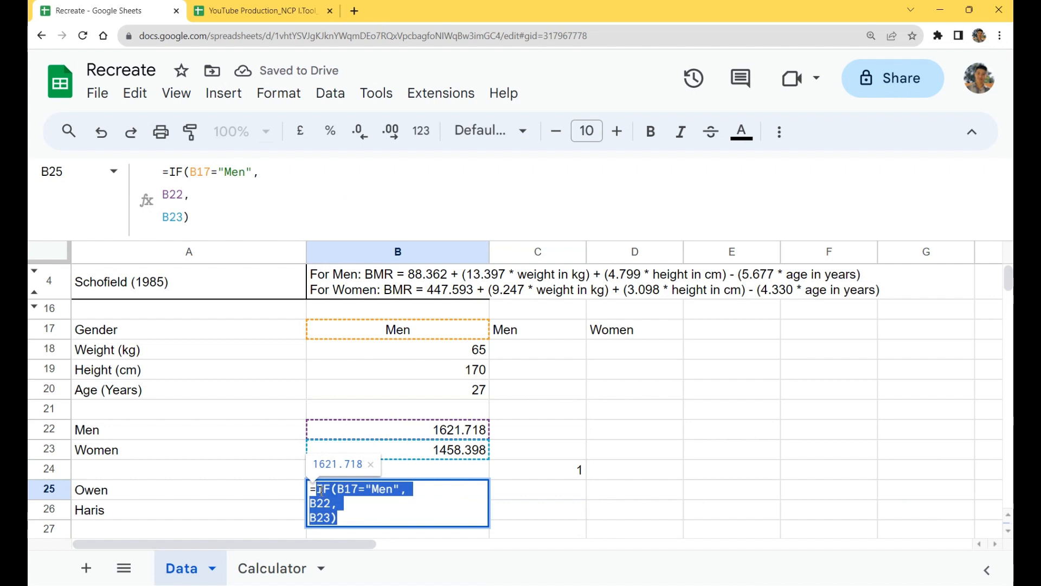
{"action": "key", "text": "BackSpace"}
{"action": "key", "text": "BackSpace"}
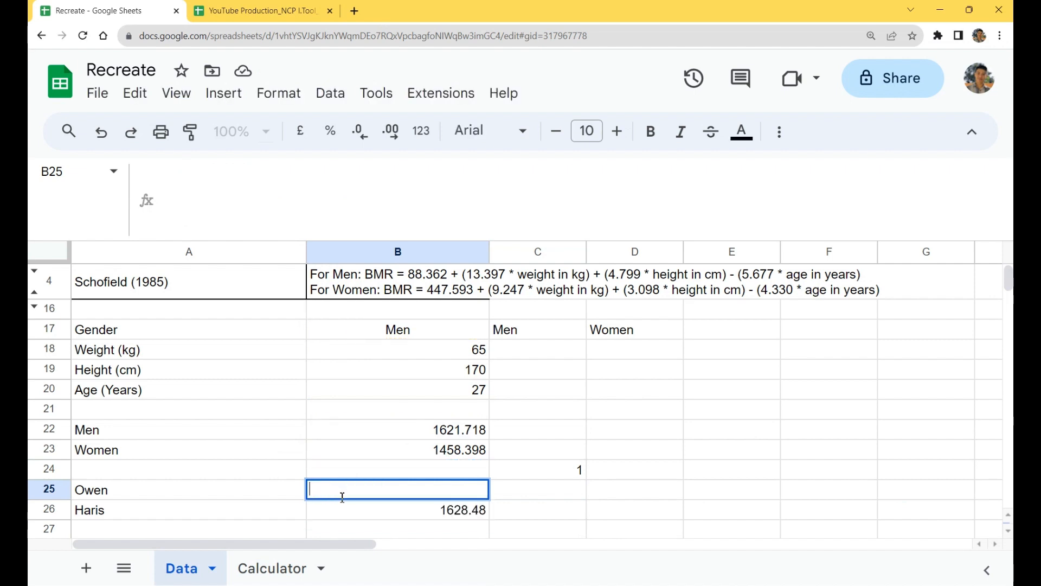
{"action": "key", "text": "BackSpace"}
{"action": "key", "text": "Return"}
Step: Enlarge the formula bar and replace the placeholder 1 in C24's LET formula with the IF expression taken from B25
{"action": "double_click", "coordinate": [582, 475]}
{"action": "type", "text": "=LET( Owen_Men, 88.362 + (13.397*B18) + (4.799*B19) - (5.677 * B20), Owen_Women, 447.593 + (9.247*B18) + (3.098*B19) - (4.33 * B20), 1)"}
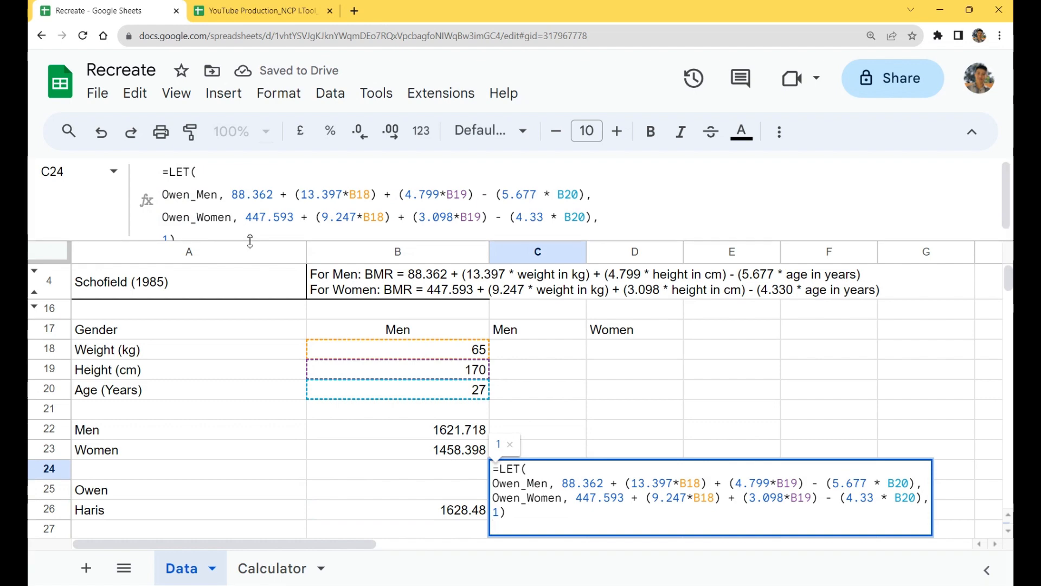
{"action": "left_click_drag", "start_coordinate": [250, 239], "coordinate": [239, 347]}
{"action": "left_click_drag", "start_coordinate": [172, 239], "coordinate": [157, 240]}
{"action": "type", "text": "IF(B17=\"Men\", B22, B23)"}
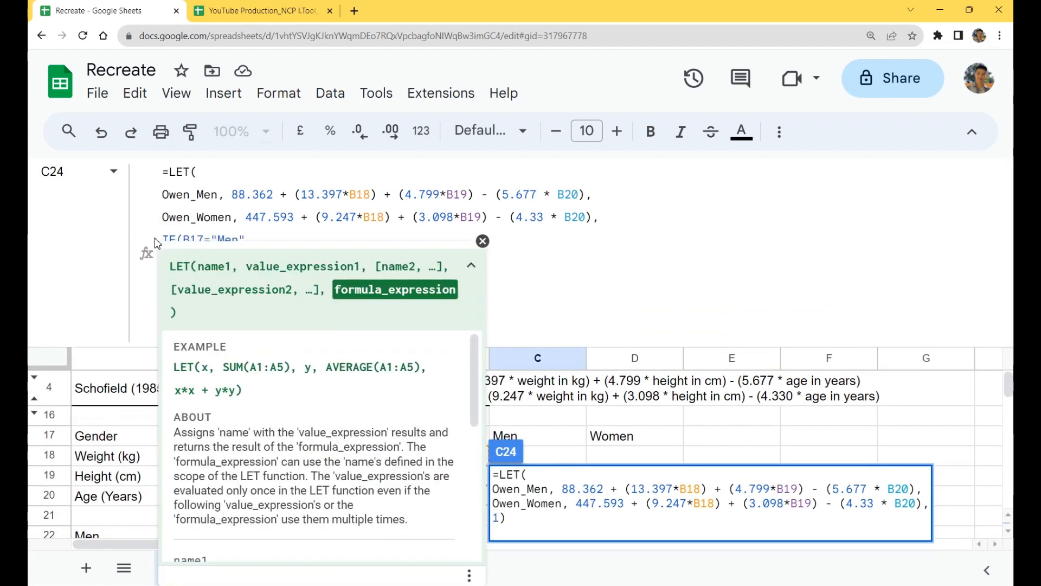
{"action": "left_click", "coordinate": [482, 251]}
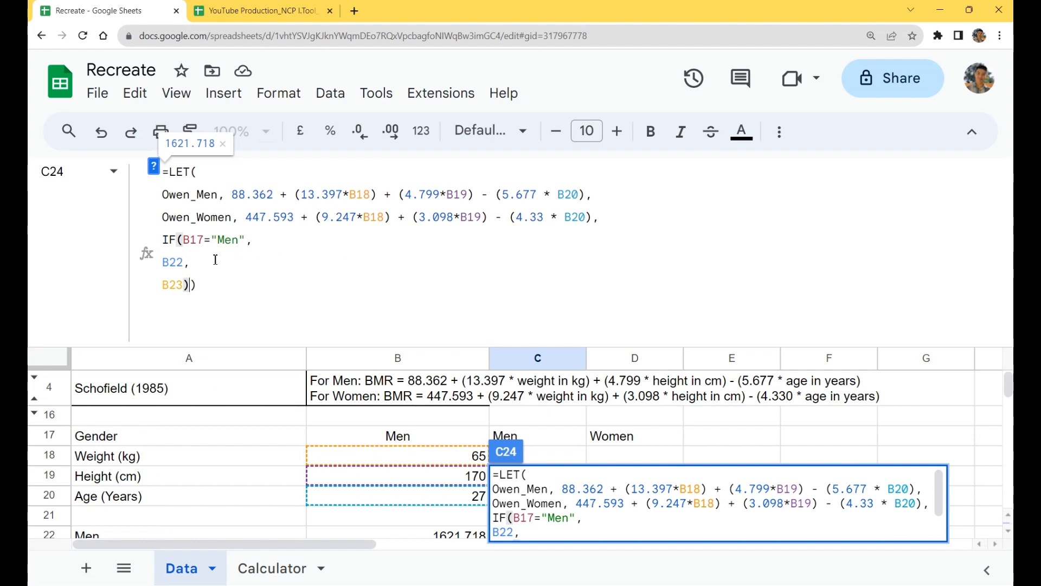
Step: Replace the B22 and B23 results in C24's IF expression with Owen_Men and Owen_Women, on the same line as the condition
{"action": "key", "text": "ctrl+a"}
{"action": "left_click", "coordinate": [168, 262]}
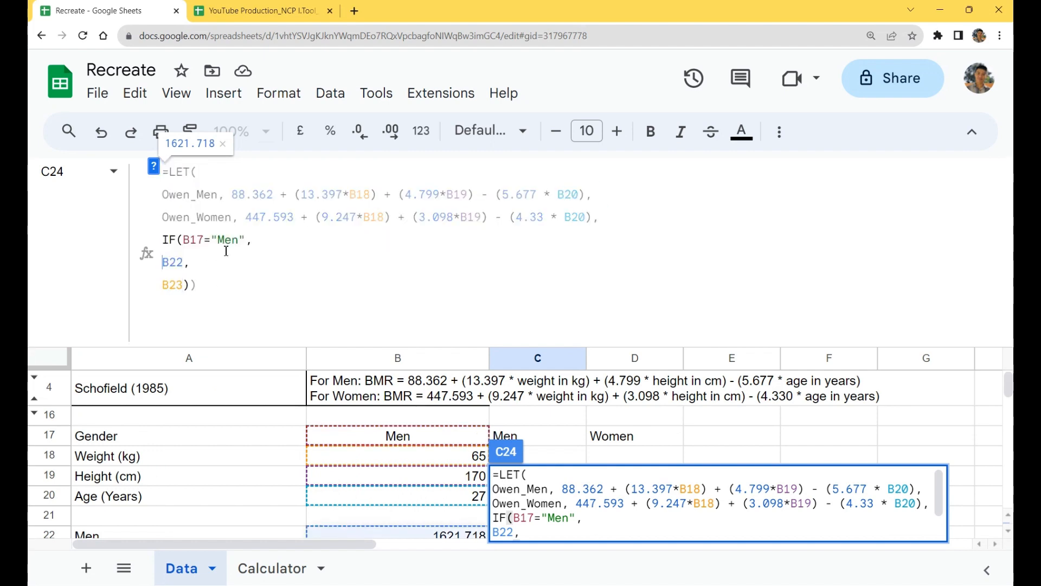
{"action": "left_click_drag", "start_coordinate": [190, 283], "coordinate": [162, 262]}
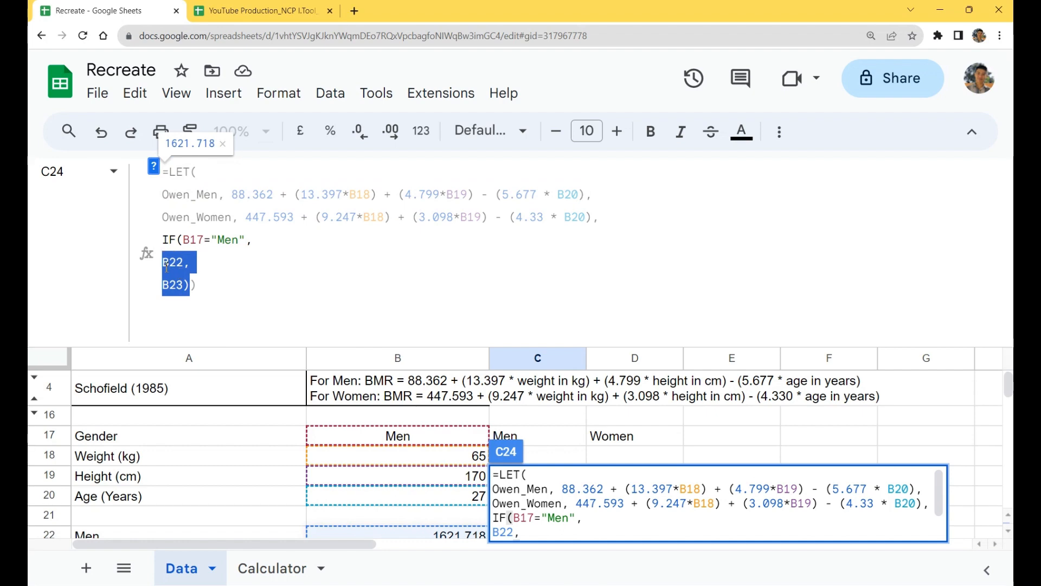
{"action": "key", "text": "BackSpace"}
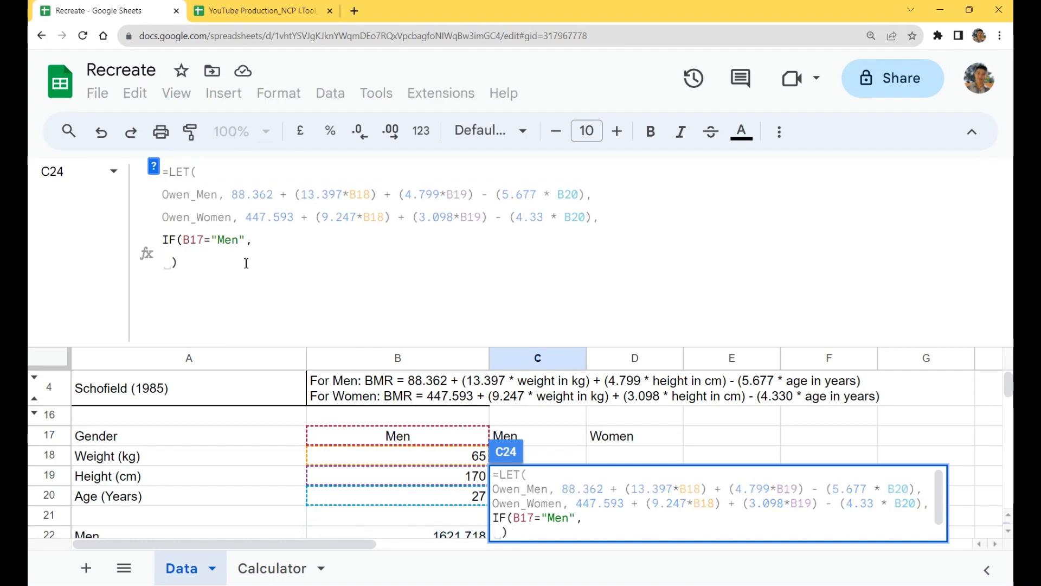
{"action": "left_click", "coordinate": [254, 248]}
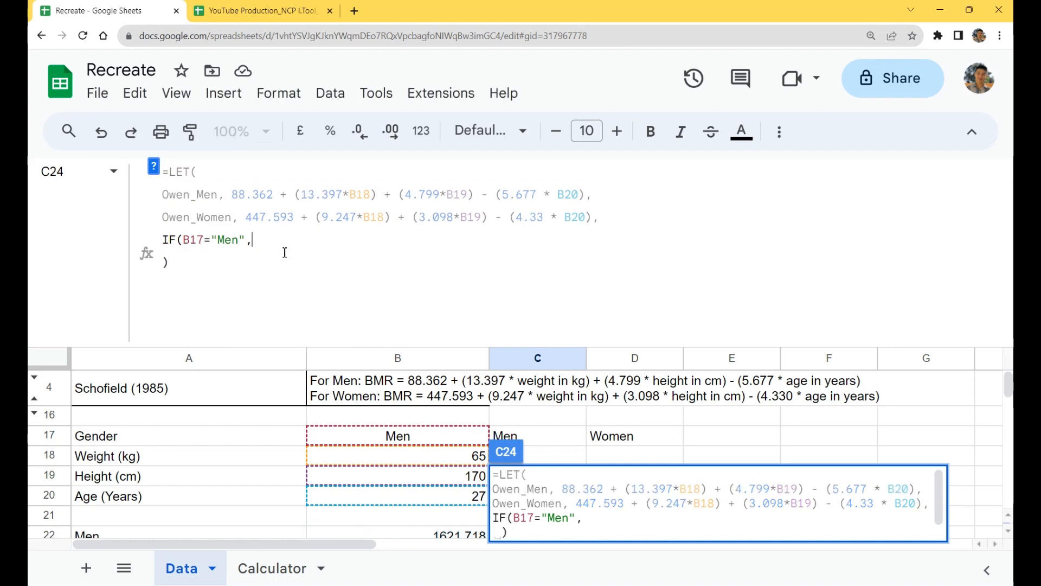
{"action": "type", "text": "Owen_"}
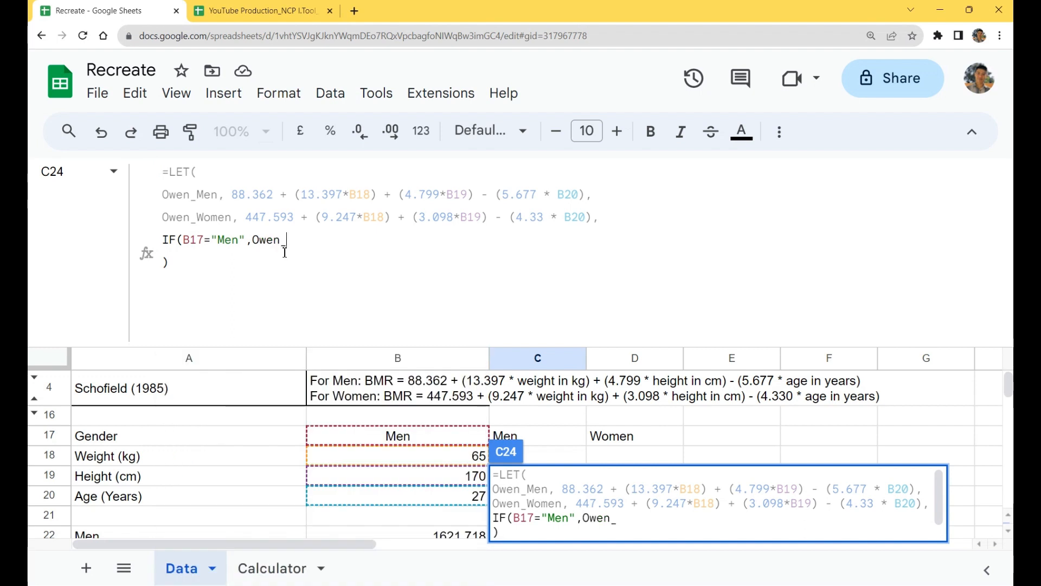
{"action": "type", "text": "Men, "}
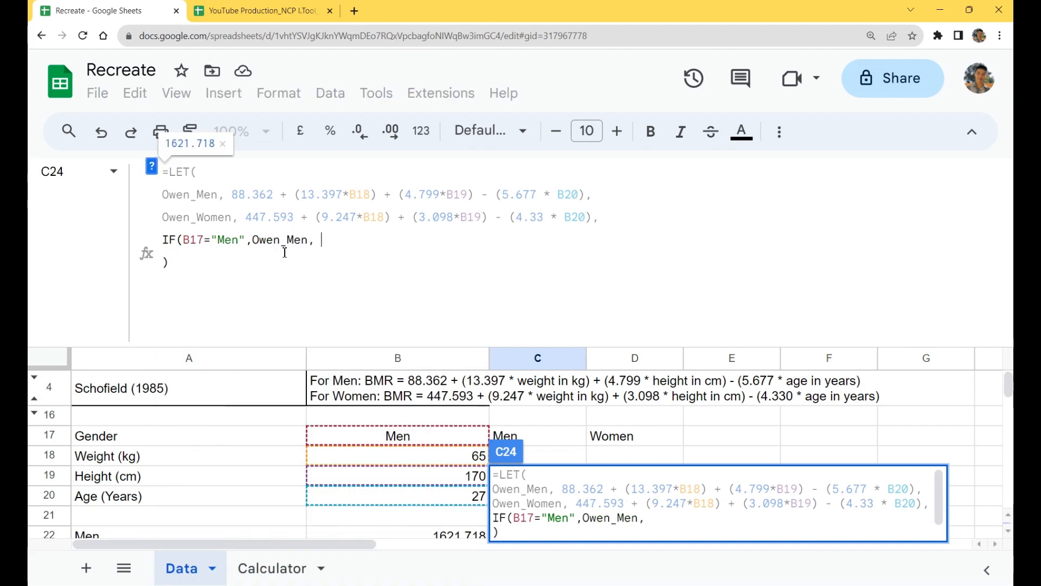
{"action": "type", "text": "Owen_Wo"}
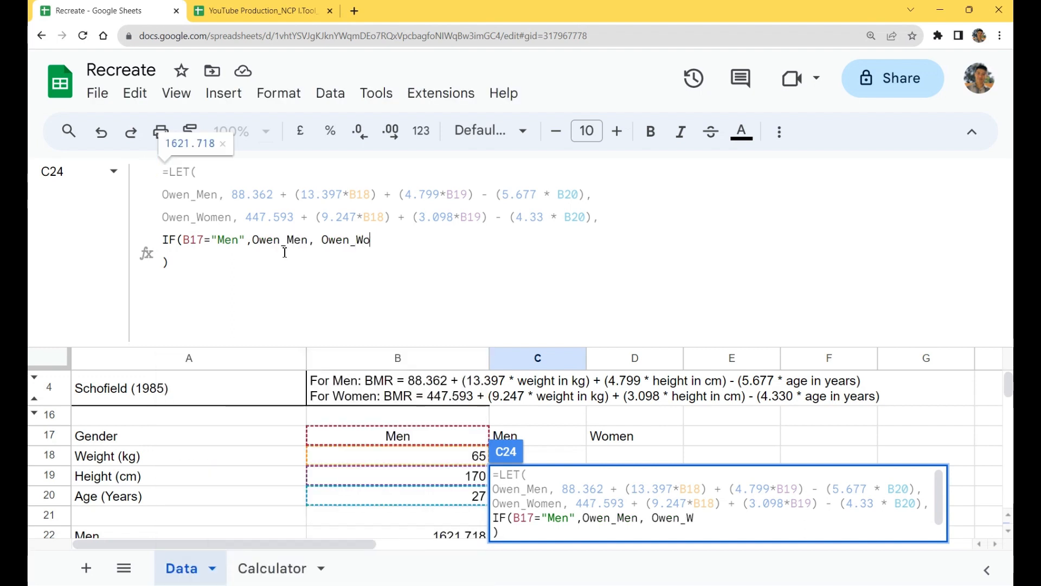
{"action": "type", "text": "men)"}
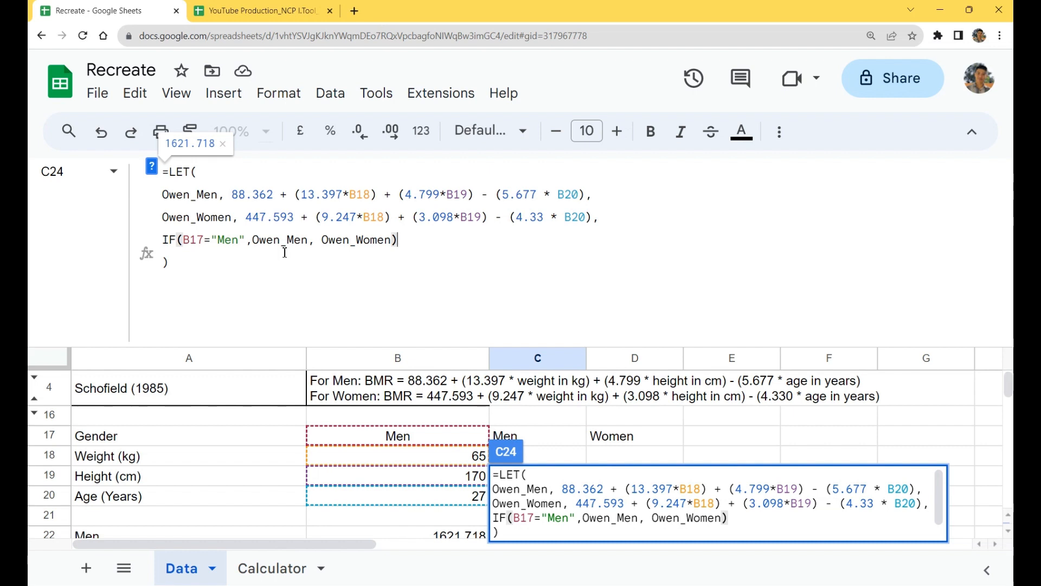
{"action": "left_click_drag", "start_coordinate": [610, 188], "coordinate": [605, 234]}
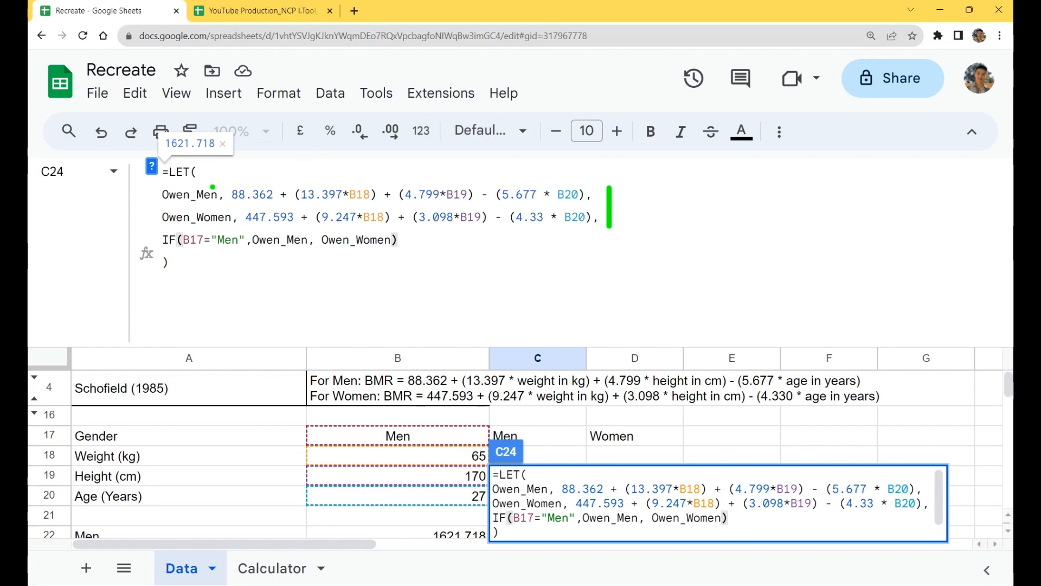
{"action": "left_click_drag", "start_coordinate": [210, 174], "coordinate": [227, 177]}
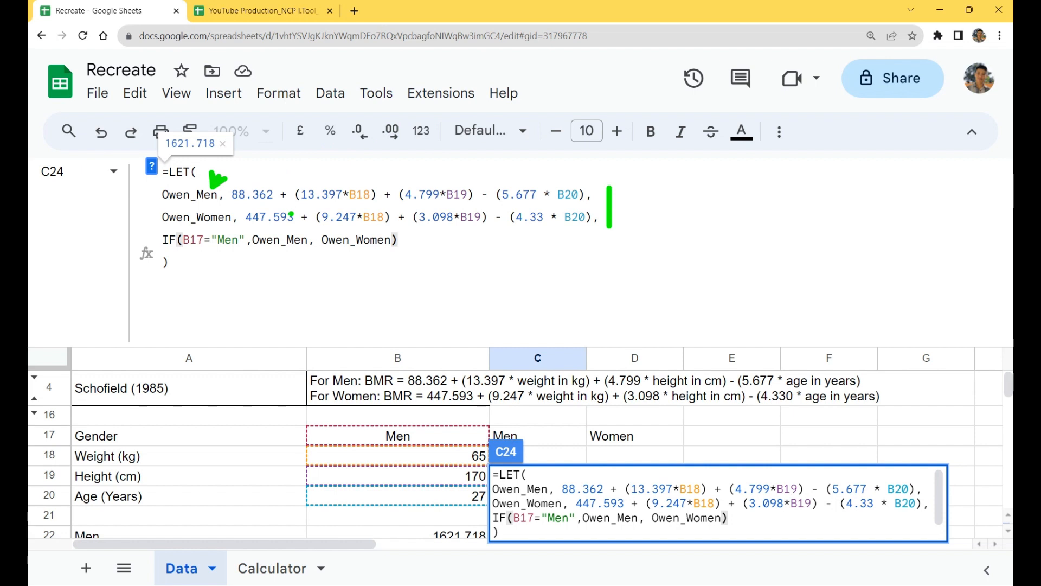
{"action": "key", "text": "ctrl+z"}
{"action": "key", "text": "ctrl+z"}
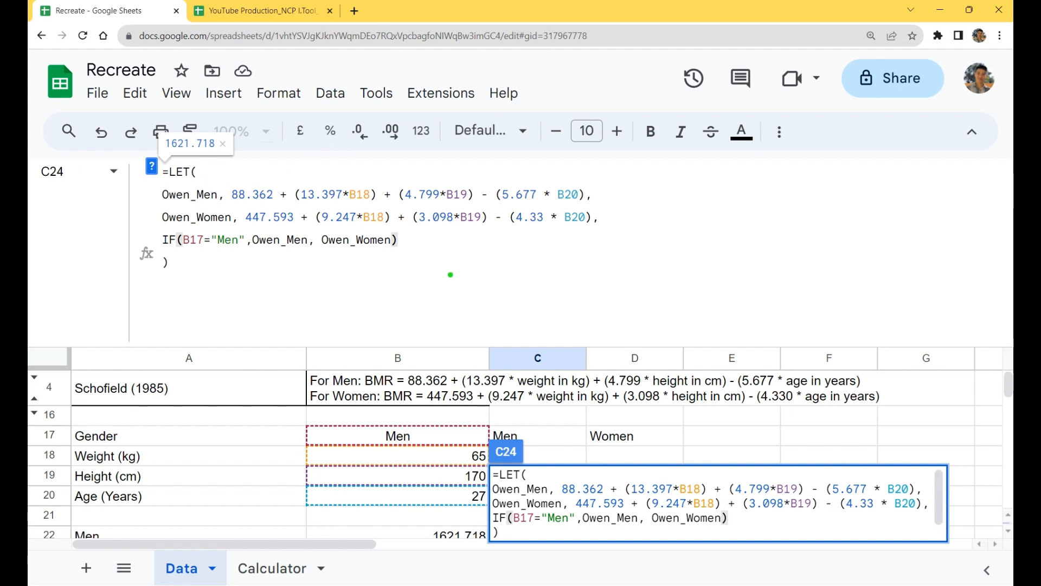
{"action": "key", "text": "r"}
{"action": "left_click_drag", "start_coordinate": [404, 242], "coordinate": [441, 254]}
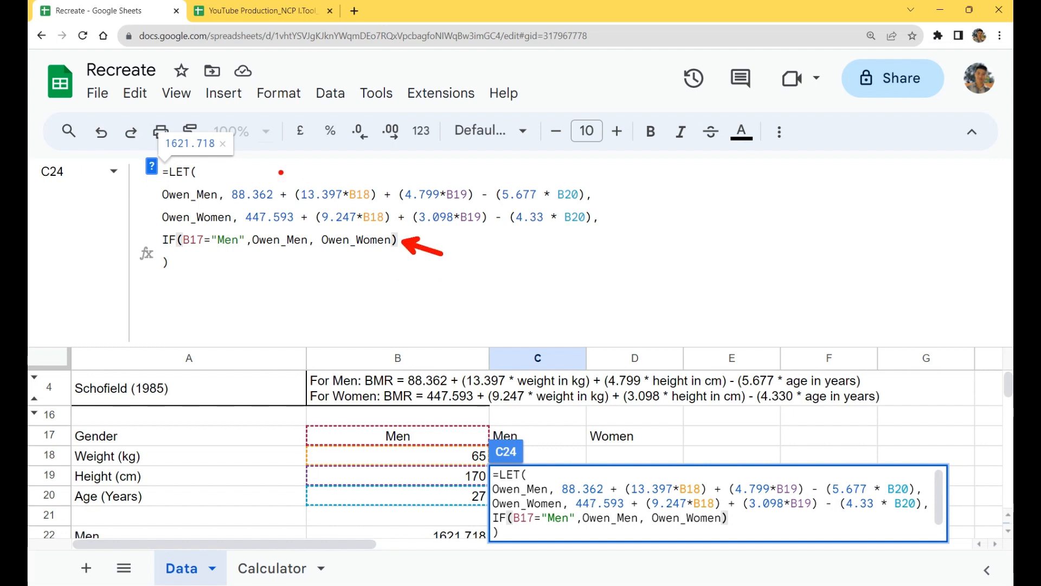
{"action": "left_click_drag", "start_coordinate": [215, 186], "coordinate": [221, 172]}
{"action": "left_click_drag", "start_coordinate": [157, 215], "coordinate": [113, 202]}
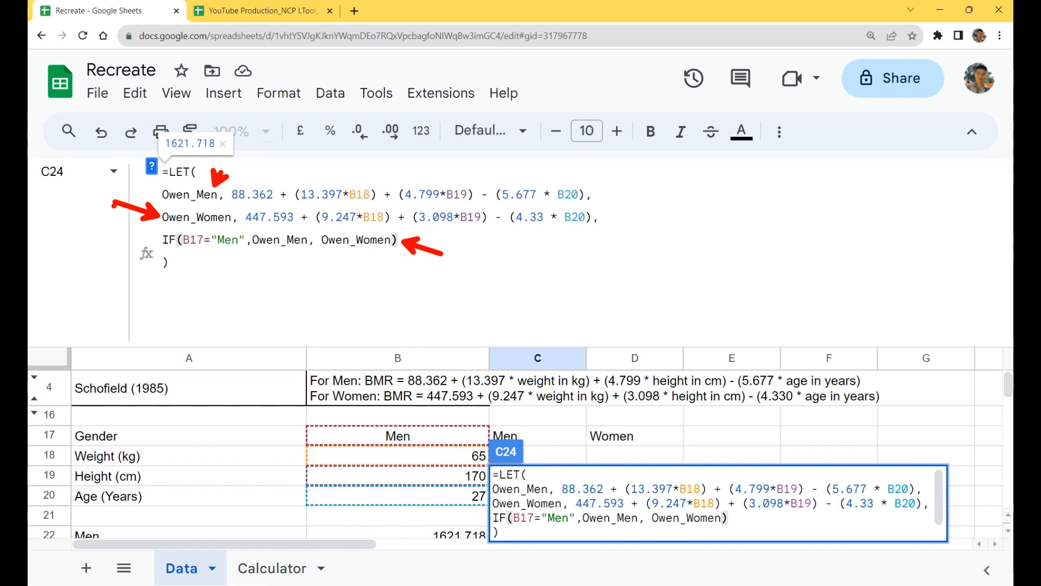
{"action": "key", "text": "Escape"}
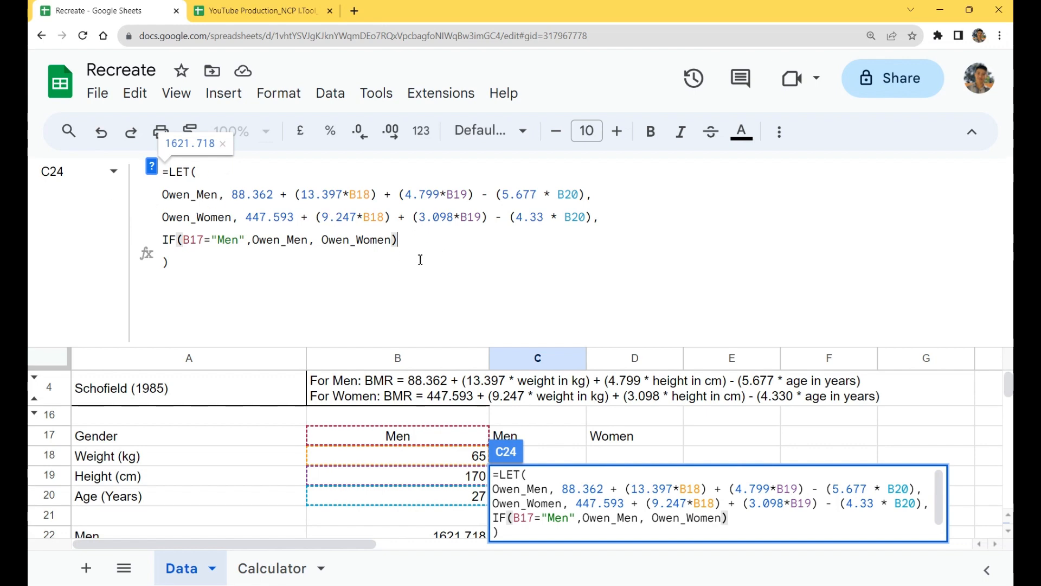
{"action": "left_click_drag", "start_coordinate": [420, 248], "coordinate": [255, 239]}
{"action": "left_click", "coordinate": [311, 241]}
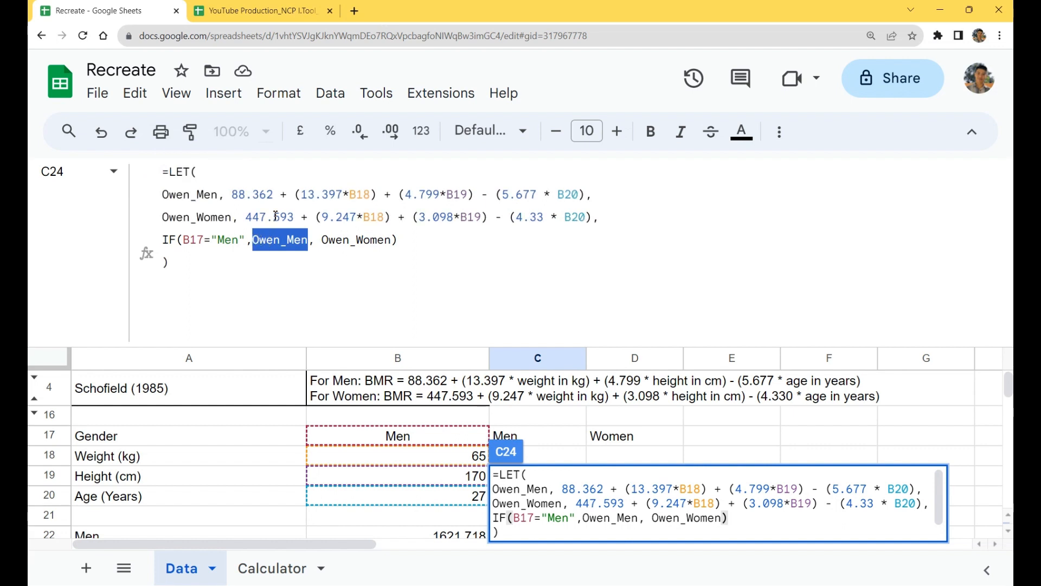
{"action": "left_click_drag", "start_coordinate": [234, 185], "coordinate": [587, 182]}
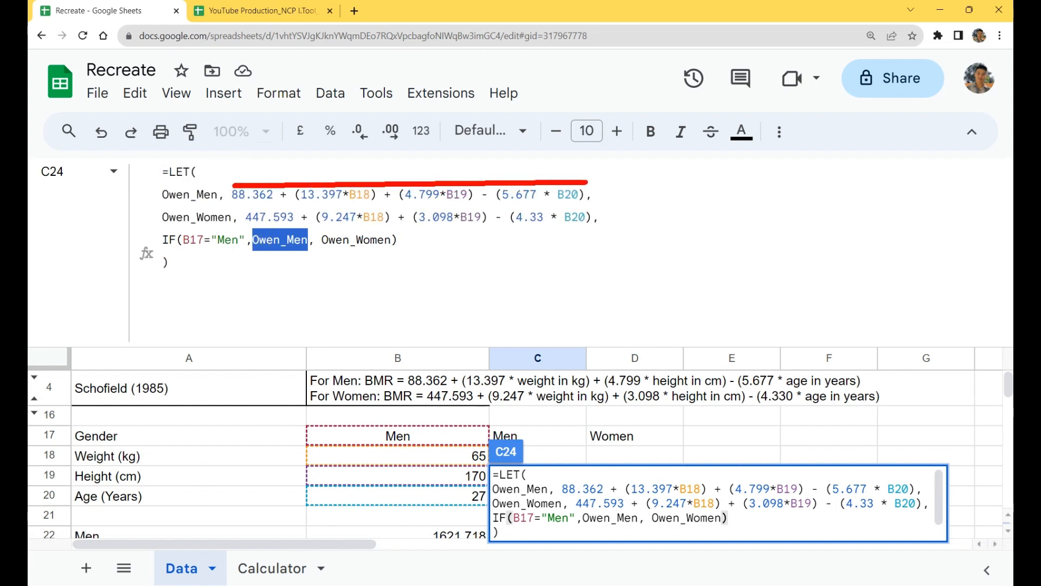
{"action": "left_click_drag", "start_coordinate": [281, 225], "coordinate": [281, 189]}
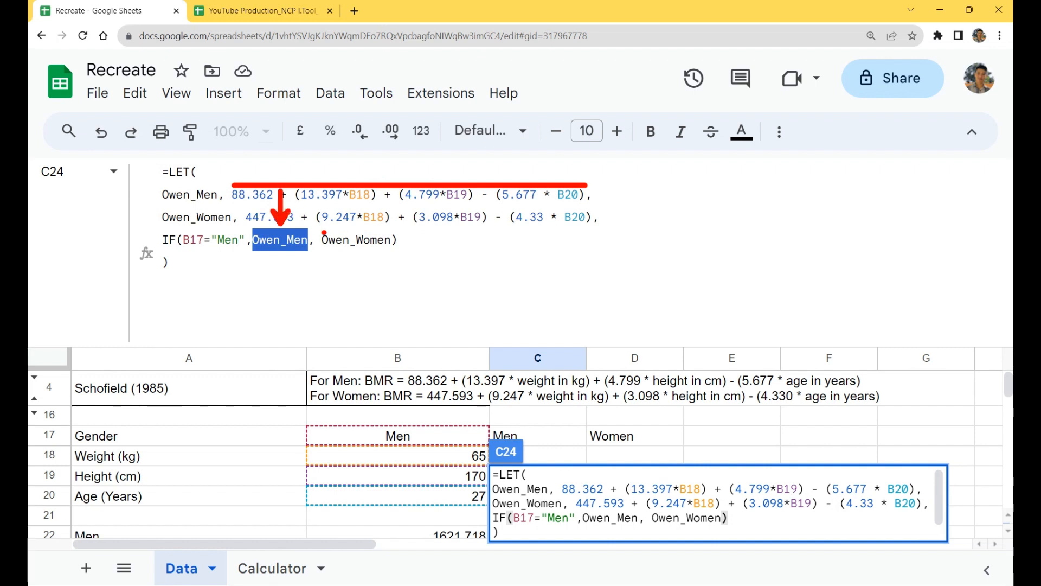
{"action": "key", "text": "Escape"}
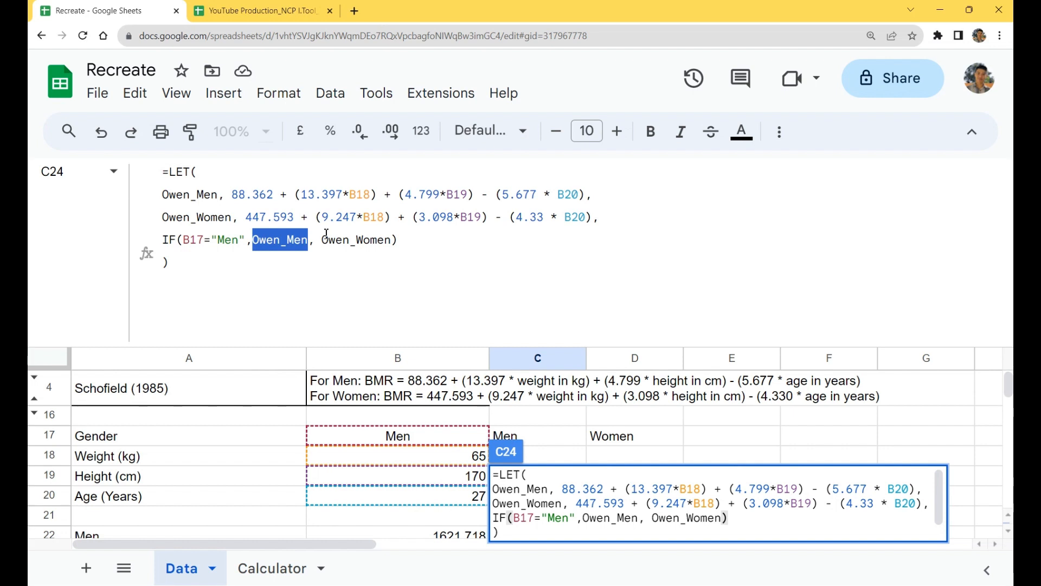
Step: Enter the completed LET formula in C24 and shrink the formula bar to a single line
{"action": "left_click", "coordinate": [406, 245]}
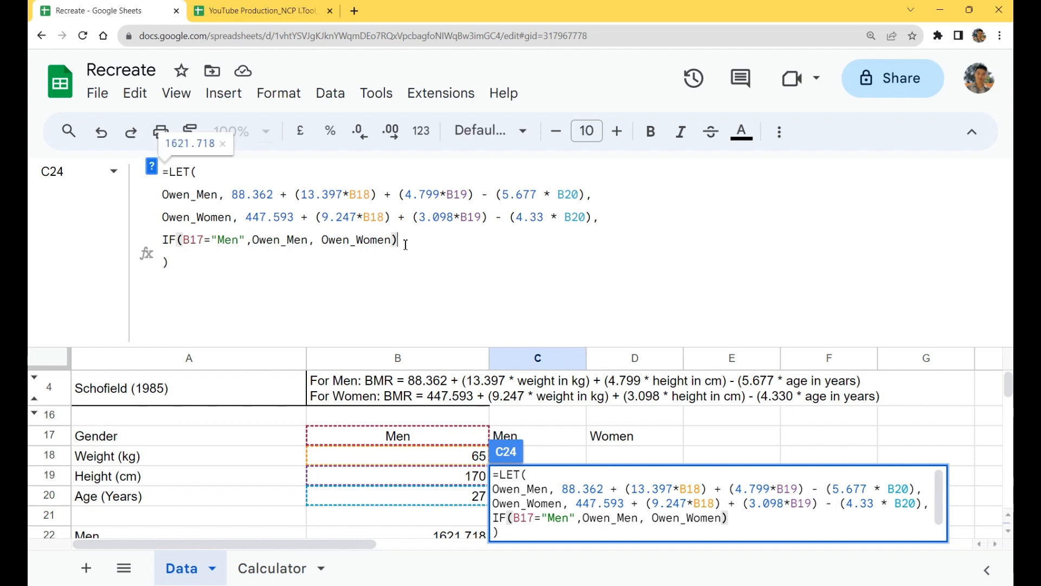
{"action": "key", "text": "Return"}
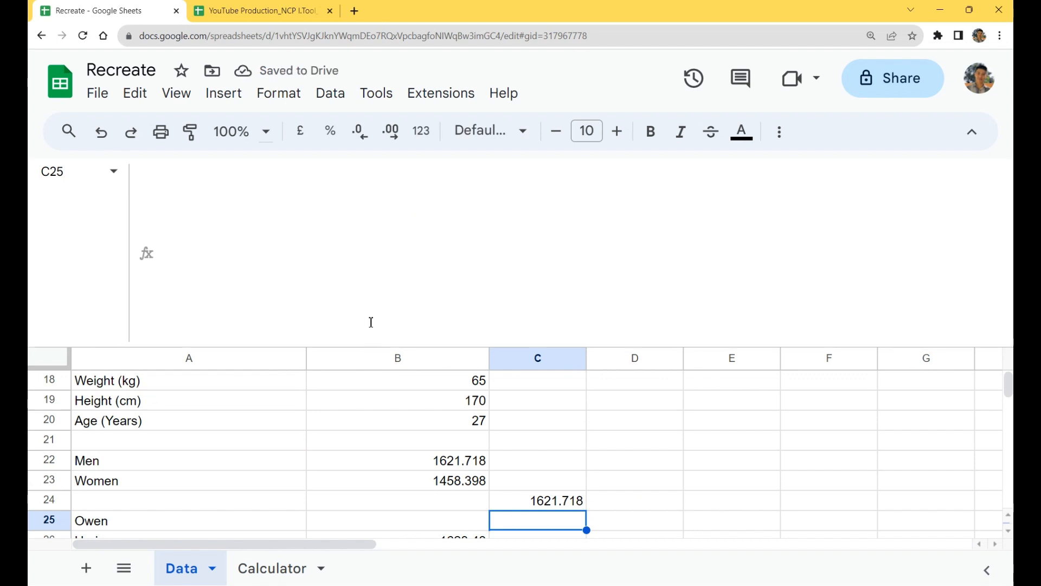
{"action": "left_click_drag", "start_coordinate": [349, 301], "coordinate": [383, 129]}
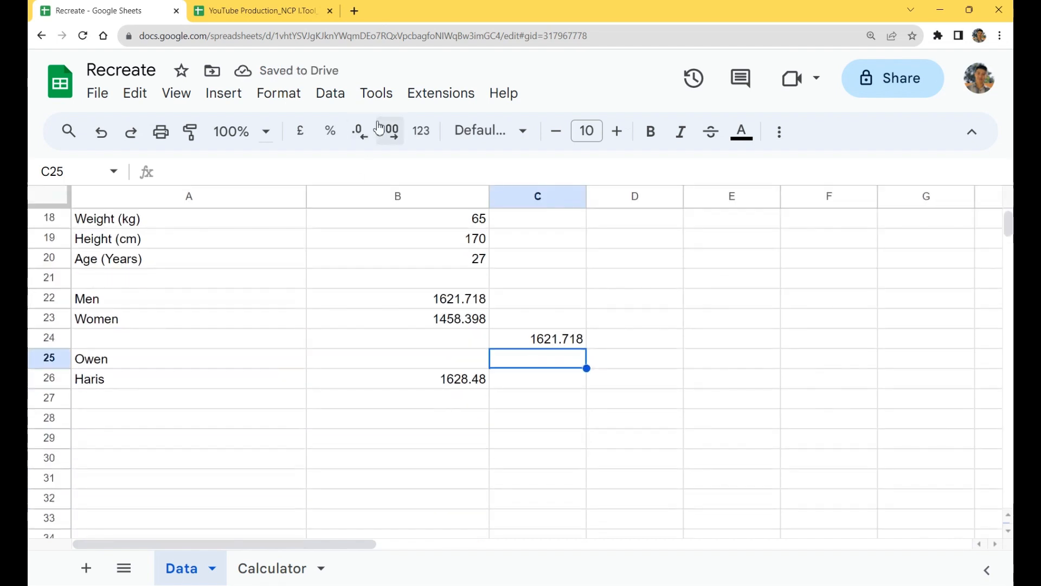
{"action": "scroll", "coordinate": [645, 288], "scroll_direction": "up", "scroll_amount": 3}
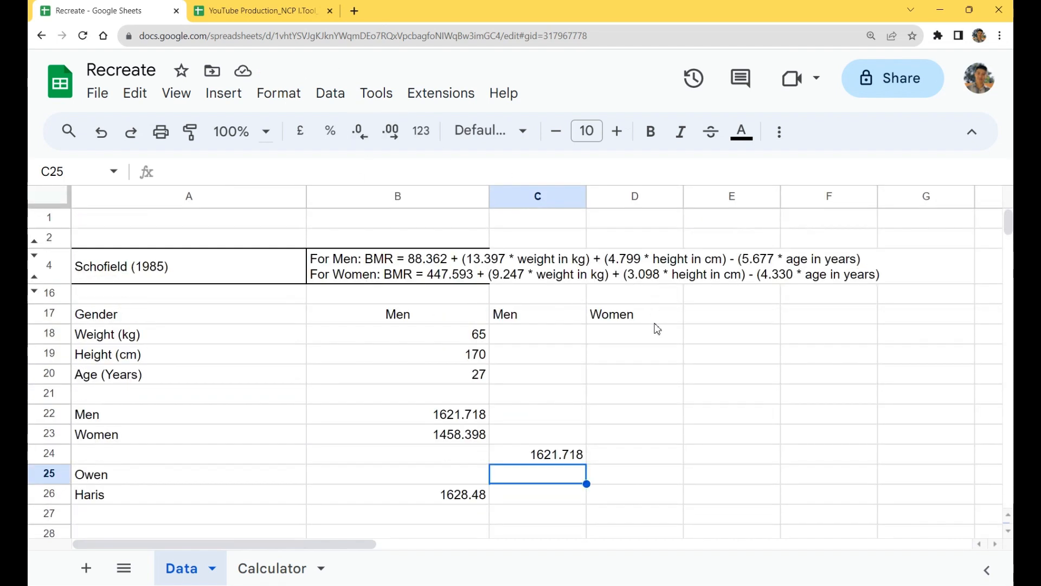
Step: Move the LET formula from C24 to B25, beside the Owen label, and select A25:B25
{"action": "left_click", "coordinate": [444, 416]}
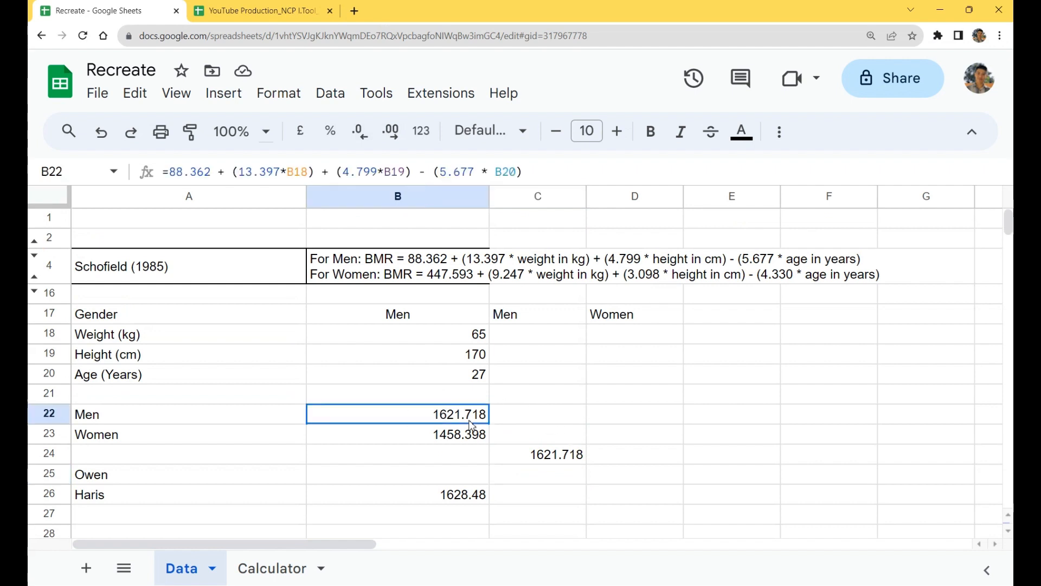
{"action": "left_click", "coordinate": [542, 456]}
{"action": "left_click", "coordinate": [441, 322]}
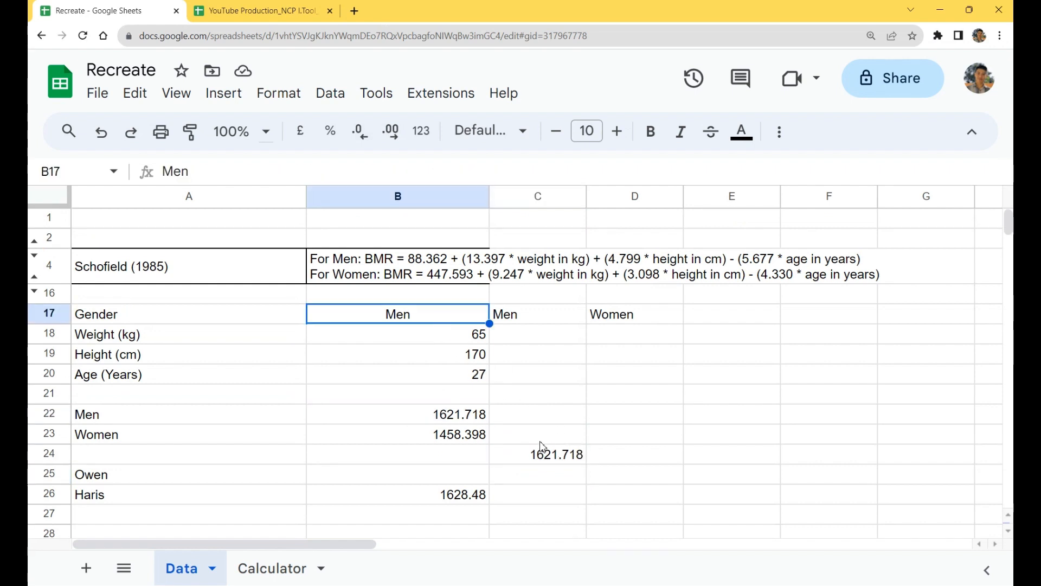
{"action": "left_click", "coordinate": [554, 461]}
{"action": "key", "text": "ctrl+x"}
{"action": "left_click", "coordinate": [423, 486]}
{"action": "left_click", "coordinate": [421, 481]}
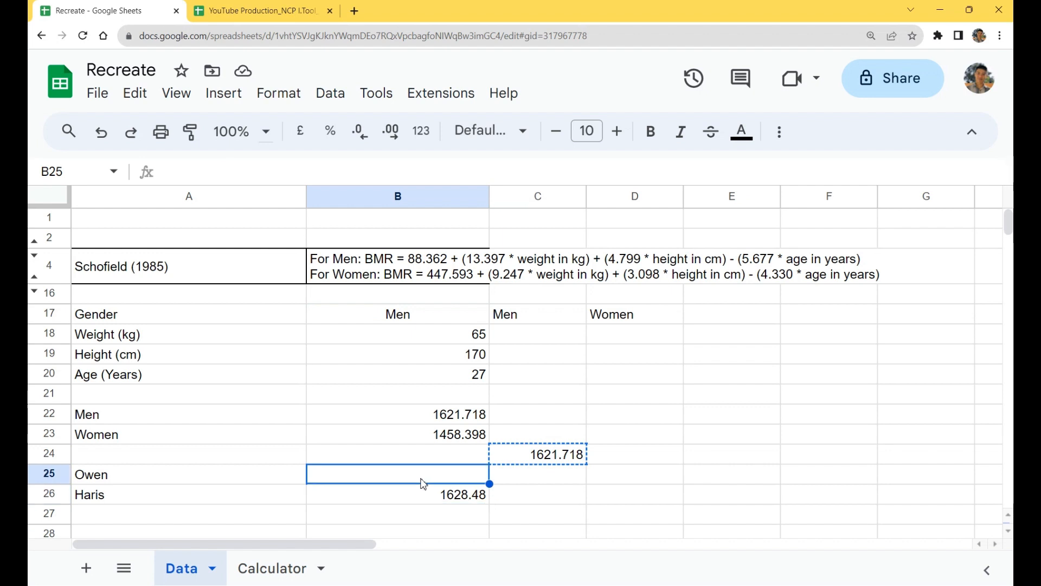
{"action": "key", "text": "ctrl+v"}
{"action": "left_click_drag", "start_coordinate": [252, 480], "coordinate": [337, 475]}
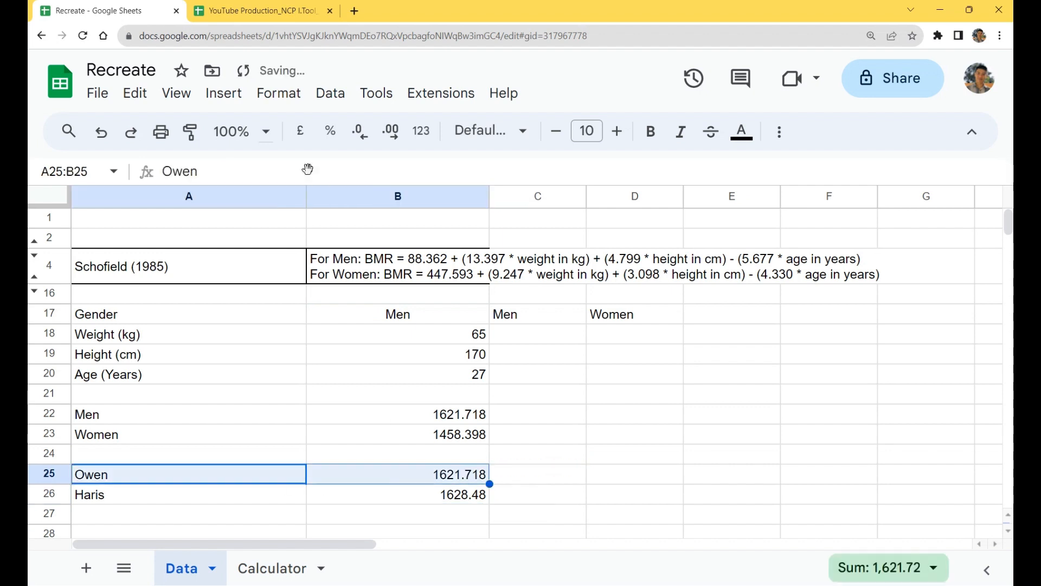
Step: Fill the Owen row's cells A25:B25 with light yellow
{"action": "left_click", "coordinate": [779, 131]}
{"action": "left_click", "coordinate": [347, 167]}
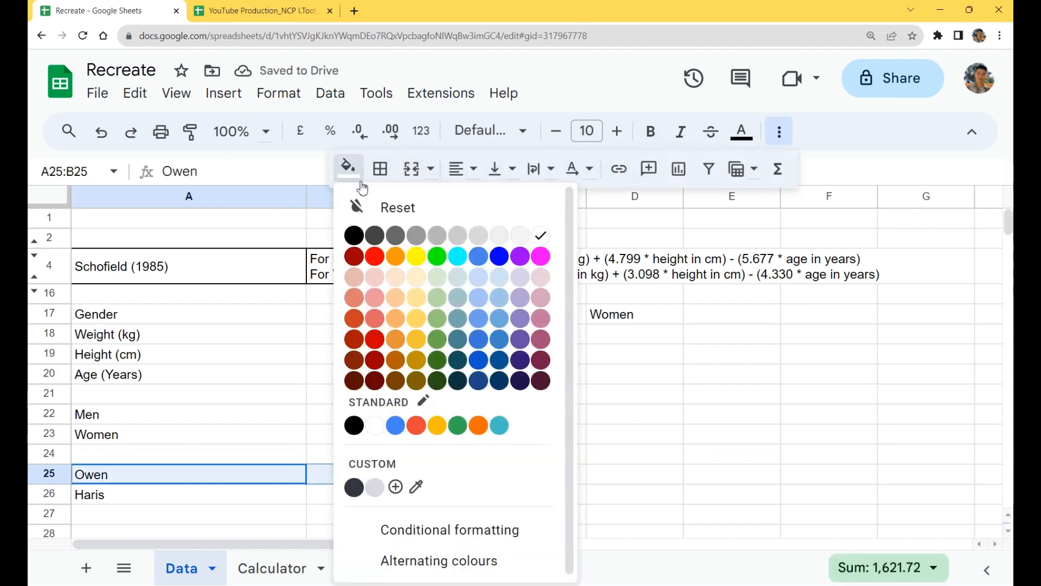
{"action": "left_click", "coordinate": [419, 278]}
{"action": "left_click", "coordinate": [660, 423]}
Step: Set the gender in B17 to Women
{"action": "left_click", "coordinate": [430, 324]}
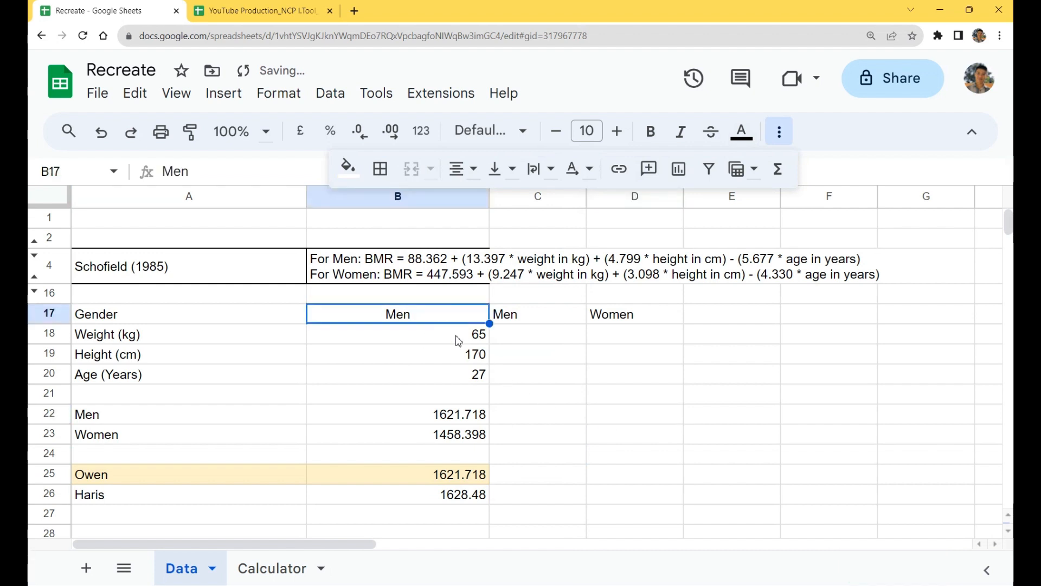
{"action": "type", "text": "Women"}
{"action": "key", "text": "Return"}
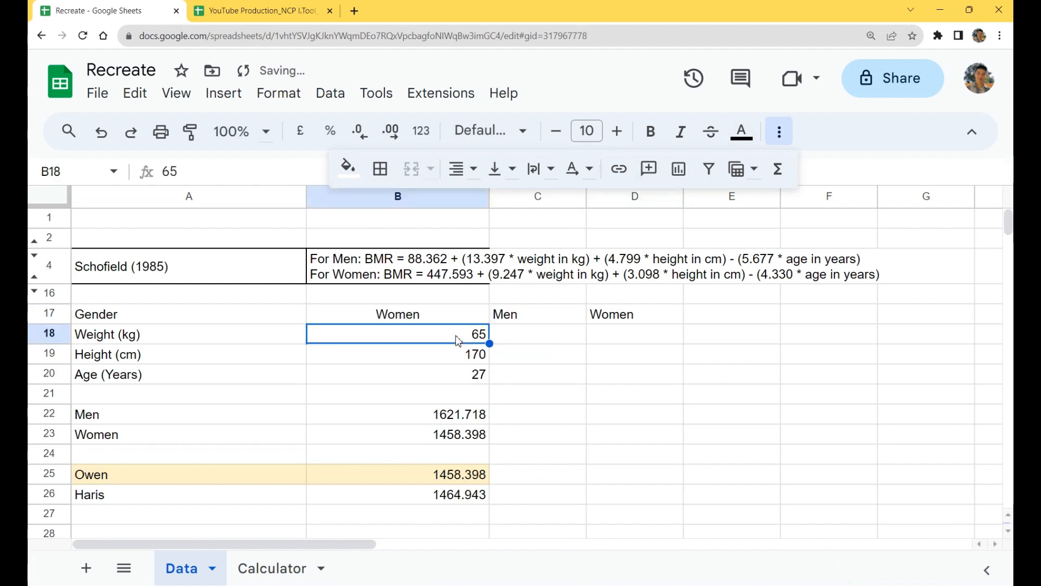
Step: Enlarge the formula bar and compare the Haris IF formula in B26 with the Owen LET formula in B25
{"action": "left_click", "coordinate": [457, 496]}
{"action": "left_click", "coordinate": [781, 131]}
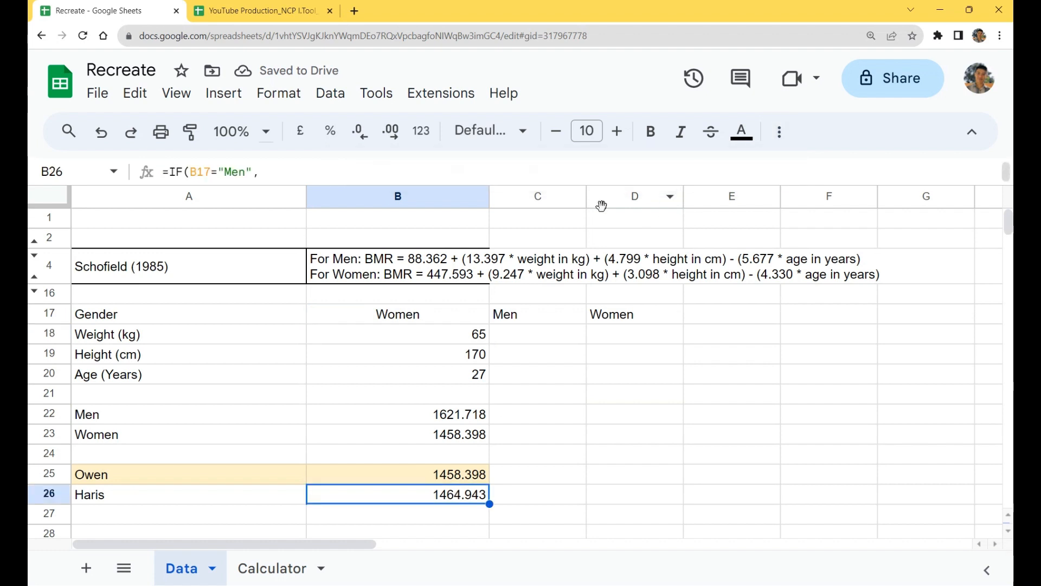
{"action": "left_click_drag", "start_coordinate": [603, 185], "coordinate": [613, 270]}
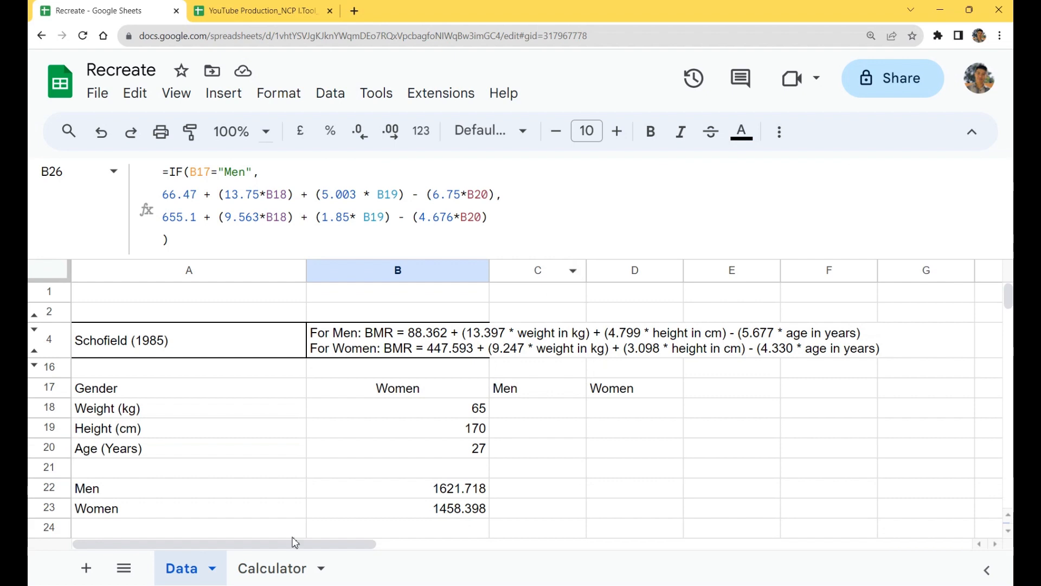
{"action": "key", "text": "Up"}
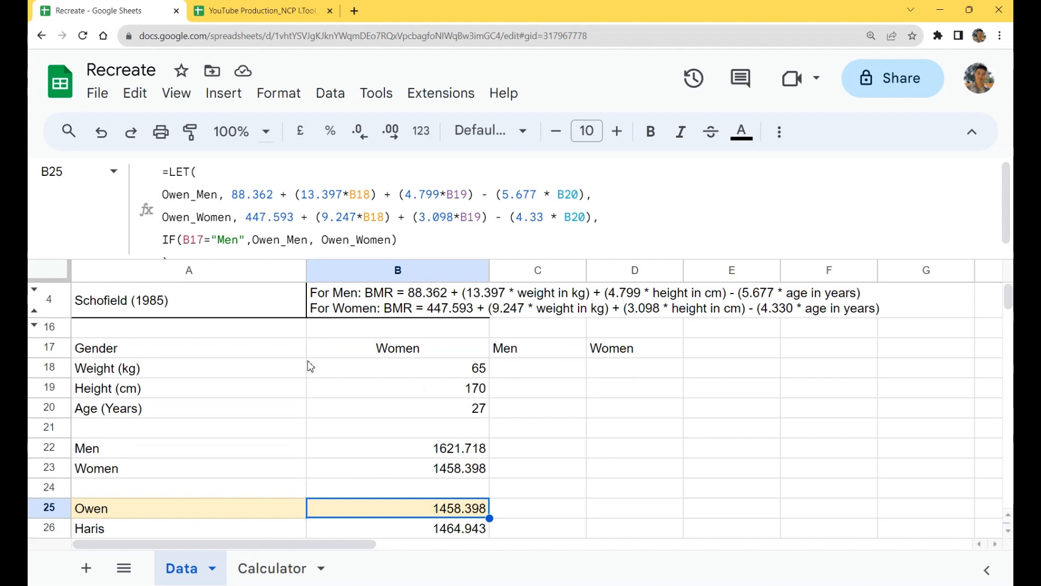
Step: Clear the separate Men and Women results from rows 22 and 23 and shrink the formula bar to a single line
{"action": "left_click_drag", "start_coordinate": [44, 449], "coordinate": [61, 472]}
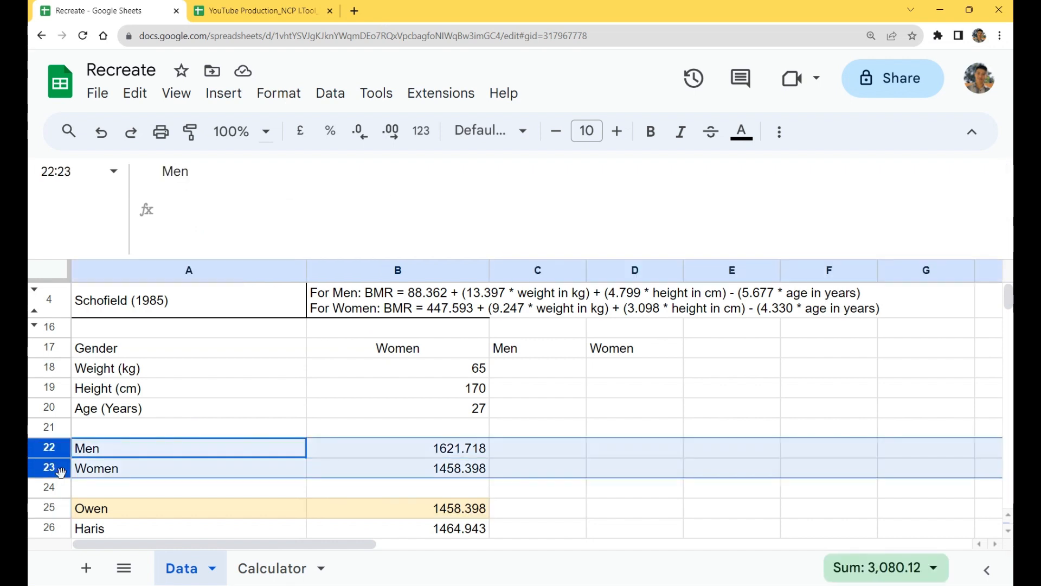
{"action": "key", "text": "Delete"}
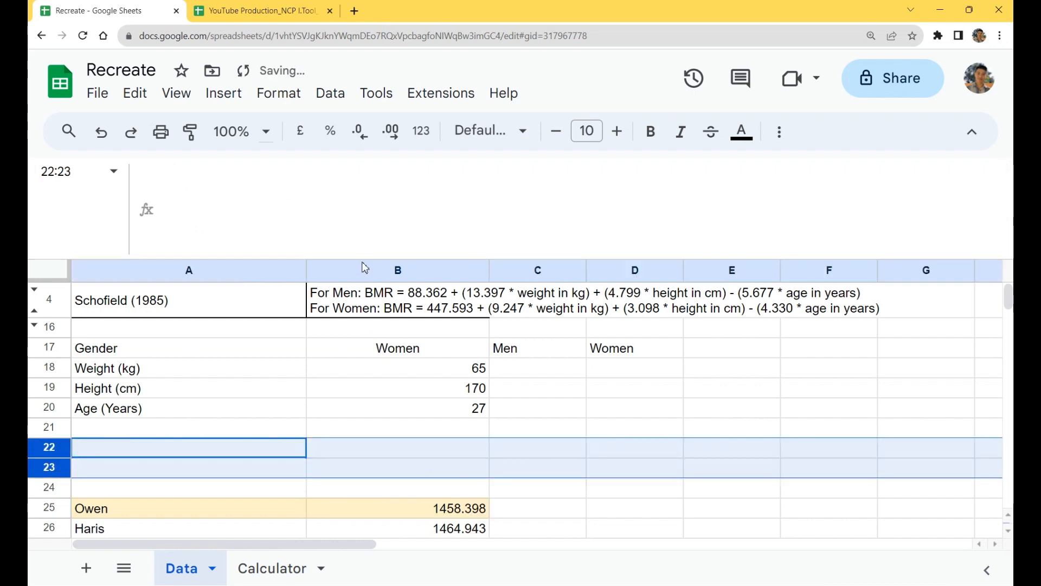
{"action": "left_click_drag", "start_coordinate": [362, 259], "coordinate": [358, 187]}
{"action": "scroll", "coordinate": [361, 300], "scroll_direction": "up", "scroll_amount": 1}
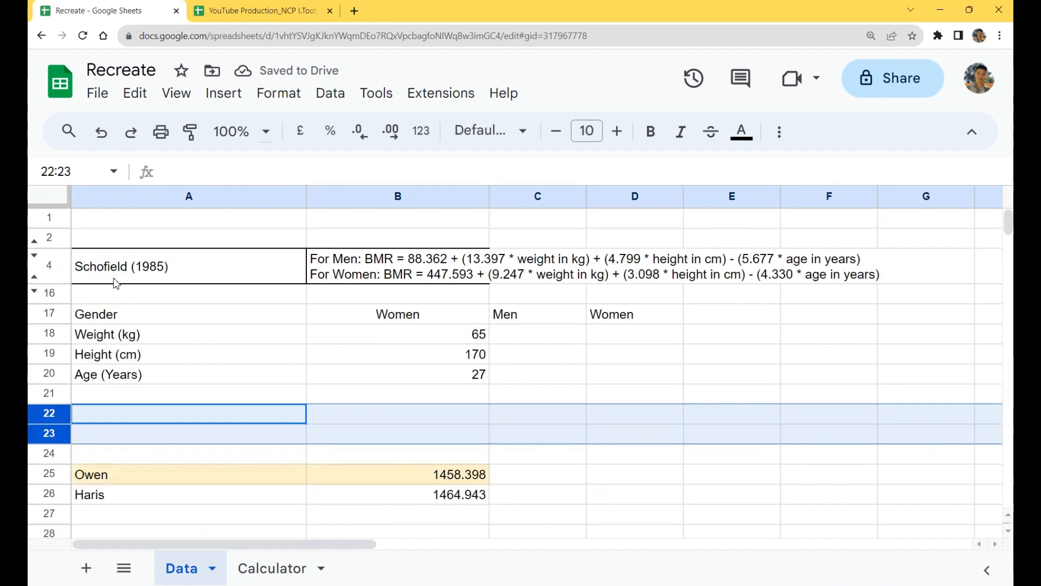
Step: Unhide equation rows 5 to 15 and hide the Schofield (1985) row 4
{"action": "left_click", "coordinate": [34, 277]}
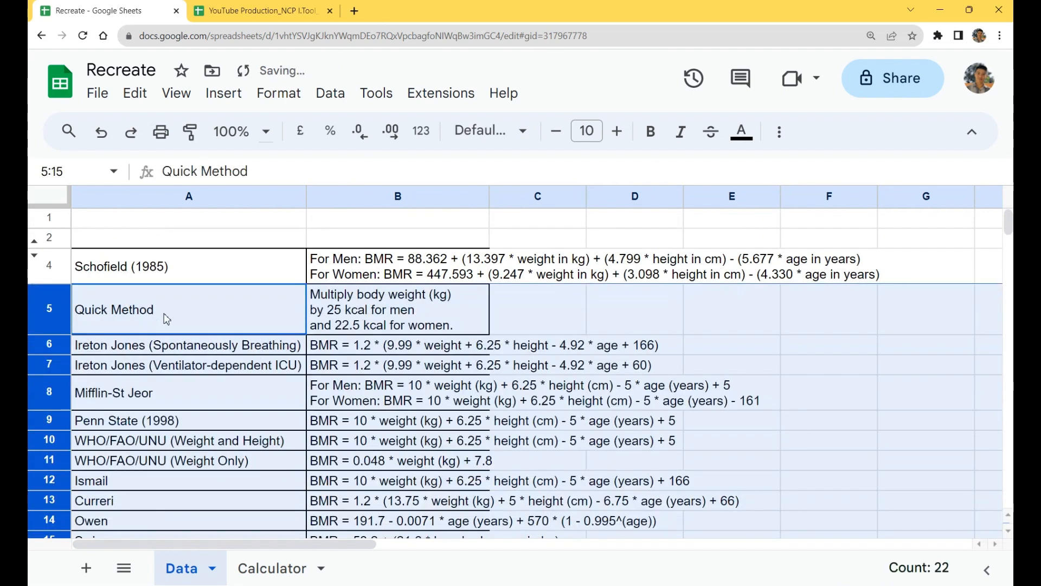
{"action": "left_click", "coordinate": [51, 266]}
{"action": "right_click", "coordinate": [57, 269]}
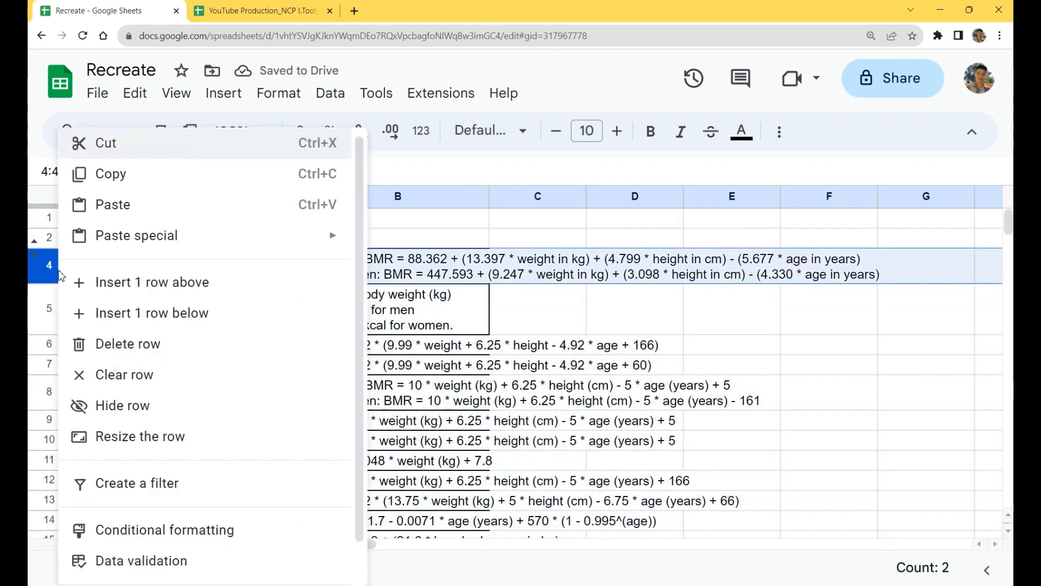
{"action": "left_click", "coordinate": [159, 406]}
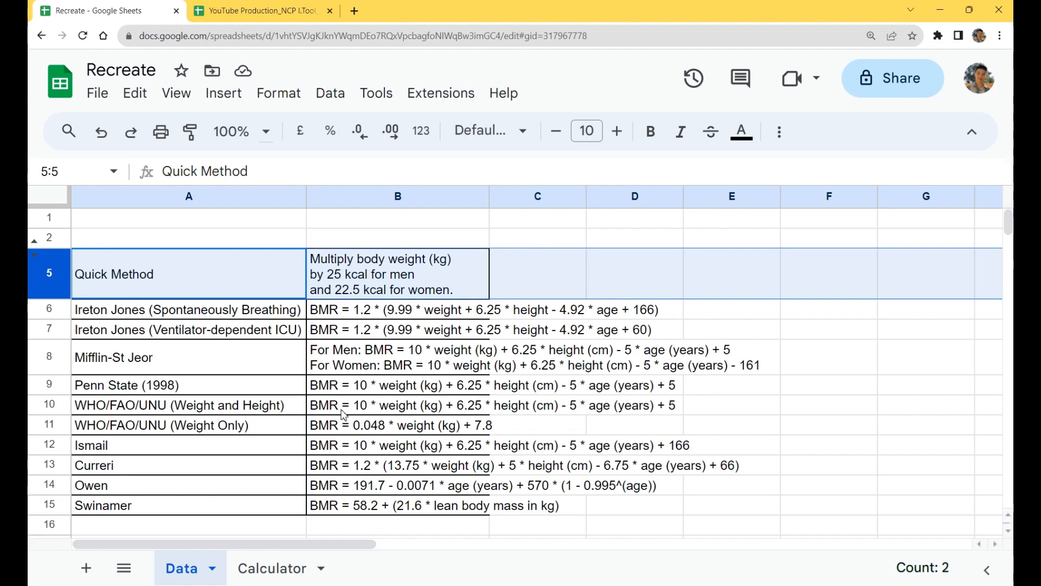
Step: Delete the empty rows 22 and 23 above the Owen result
{"action": "scroll", "coordinate": [344, 415], "scroll_direction": "down", "scroll_amount": 4}
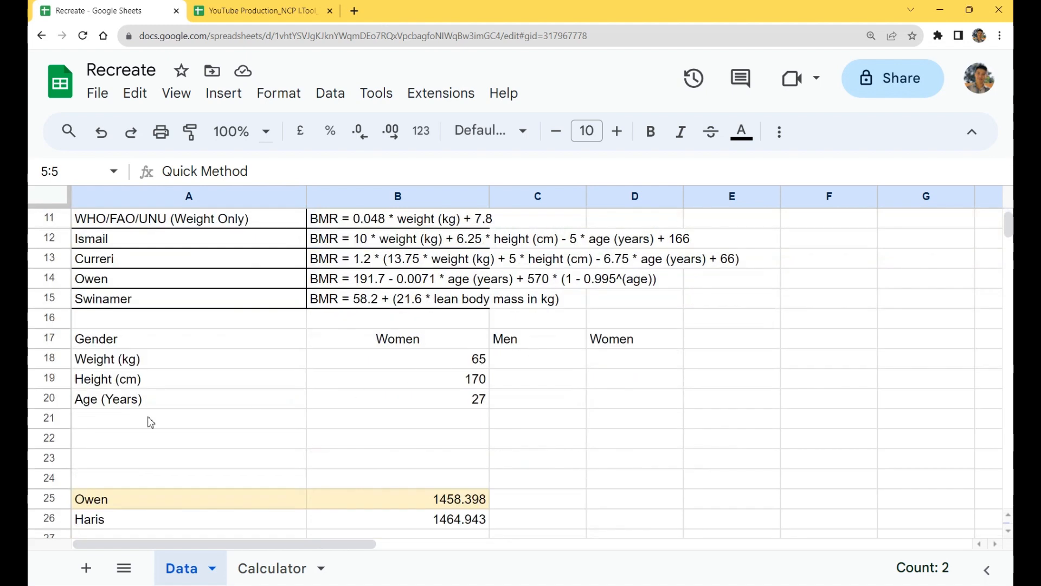
{"action": "left_click", "coordinate": [59, 444]}
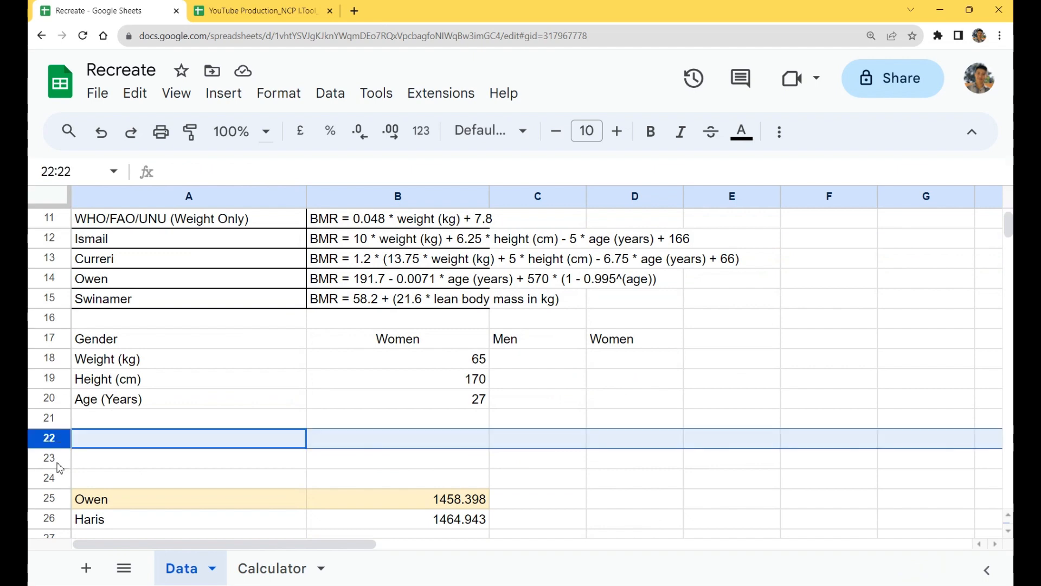
{"action": "left_click", "coordinate": [57, 462], "text": "shift"}
{"action": "key", "text": "ctrl+alt+minus"}
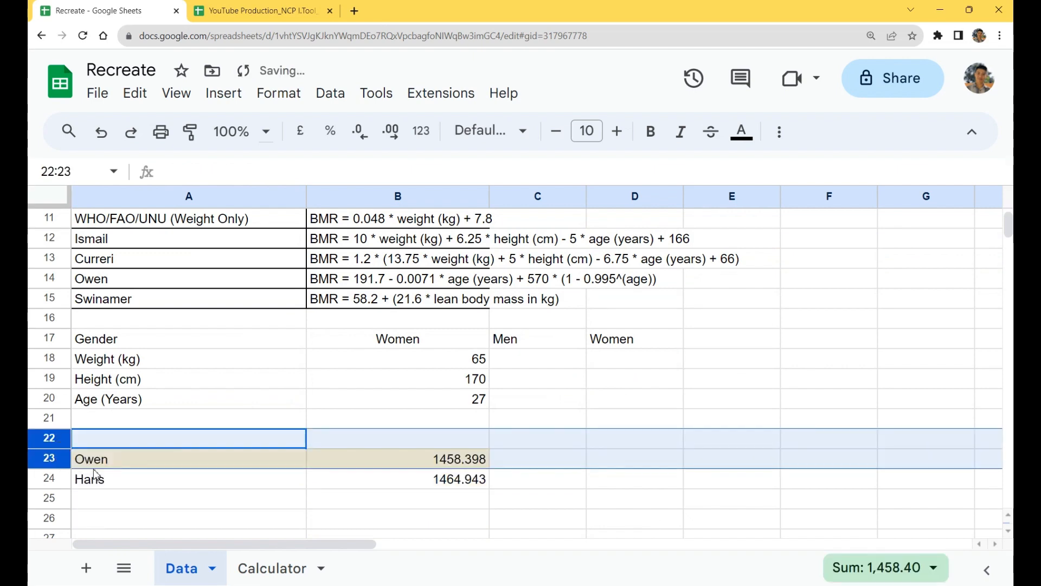
{"action": "left_click", "coordinate": [175, 501]}
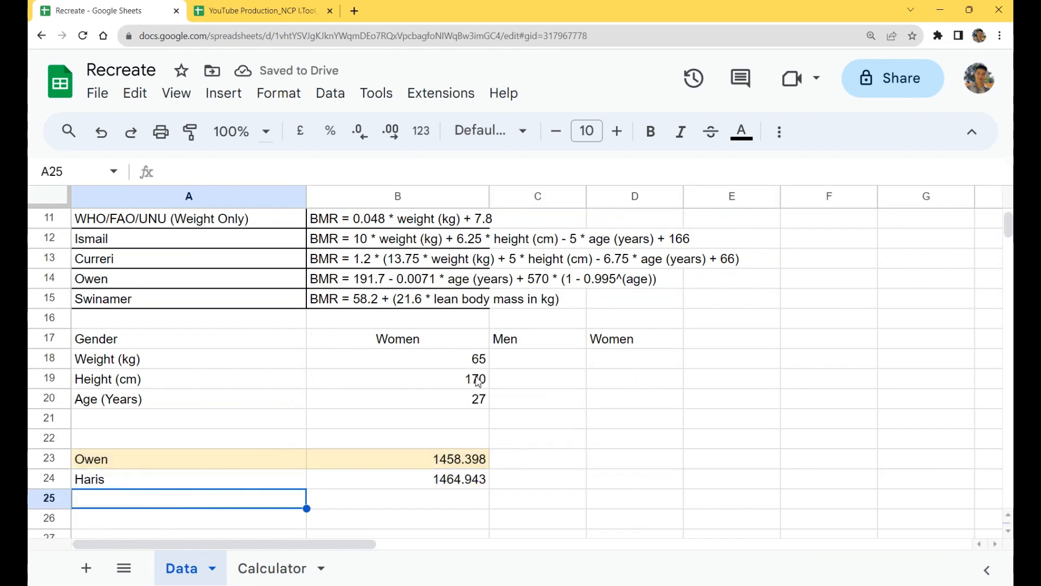
Step: Hide rows 6 to 15 so only the Quick Method equation is shown
{"action": "scroll", "coordinate": [92, 244], "scroll_direction": "up", "scroll_amount": 3}
{"action": "scroll", "coordinate": [67, 261], "scroll_direction": "up", "scroll_amount": 1}
{"action": "left_click", "coordinate": [49, 314]}
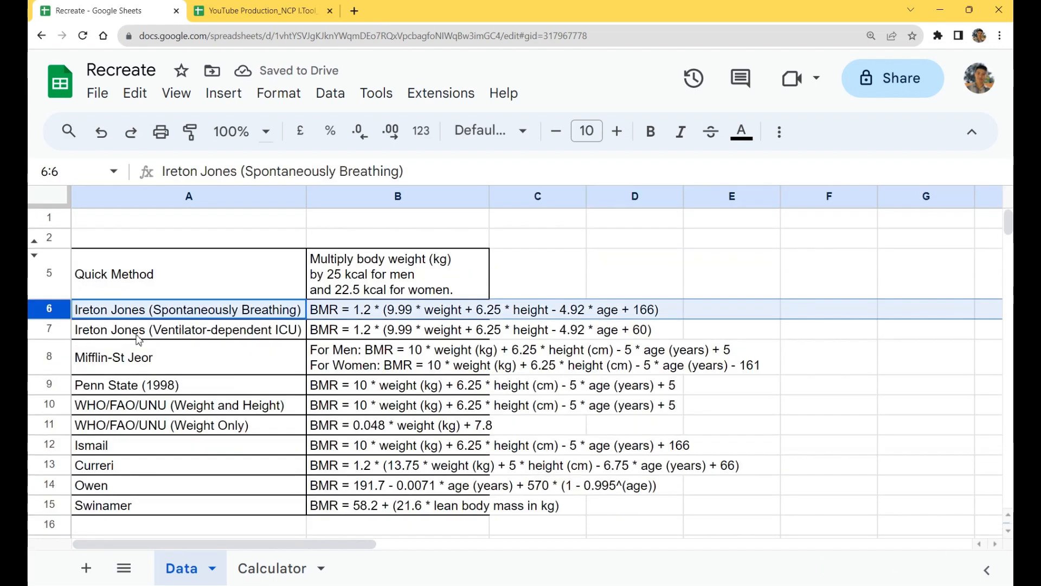
{"action": "scroll", "coordinate": [87, 382], "scroll_direction": "down", "scroll_amount": 2}
{"action": "left_click", "coordinate": [53, 418], "text": "shift"}
{"action": "right_click", "coordinate": [53, 418]}
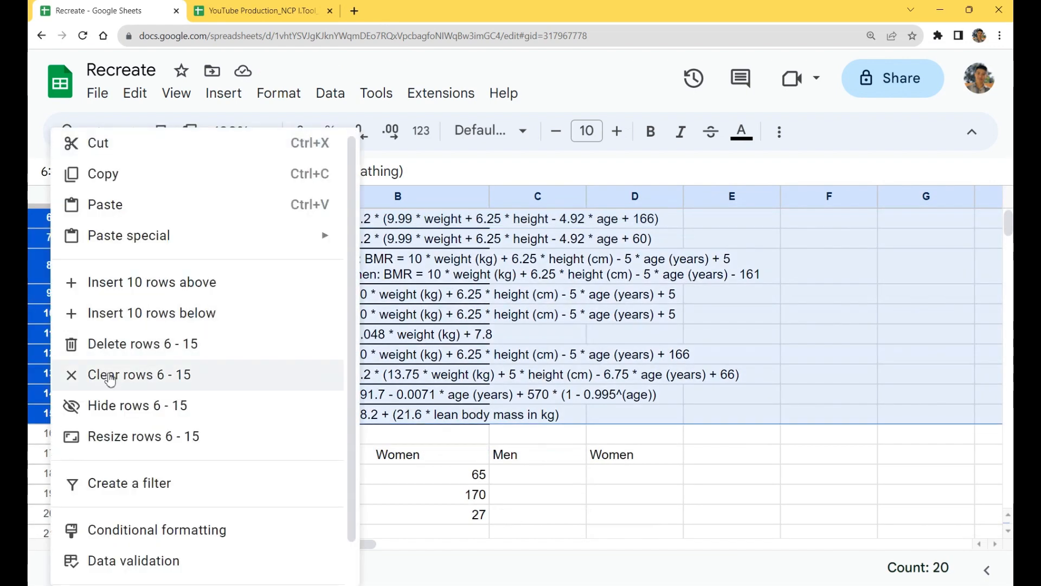
{"action": "left_click", "coordinate": [119, 404]}
Step: Enter the label Quick in A25, below Haris
{"action": "left_click", "coordinate": [254, 493]}
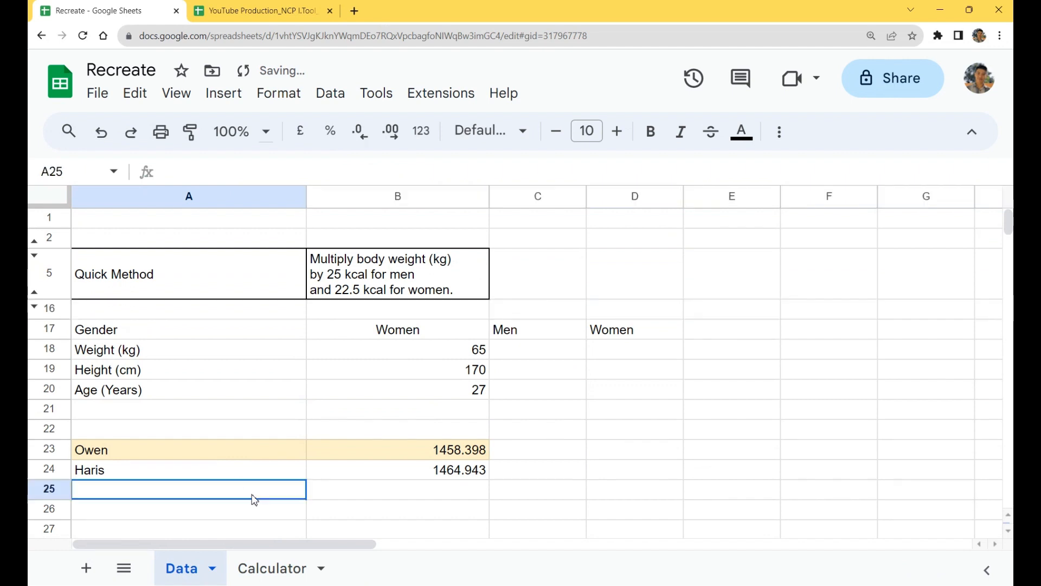
{"action": "type", "text": "Quick"}
{"action": "key", "text": "Return"}
{"action": "left_click", "coordinate": [256, 494]}
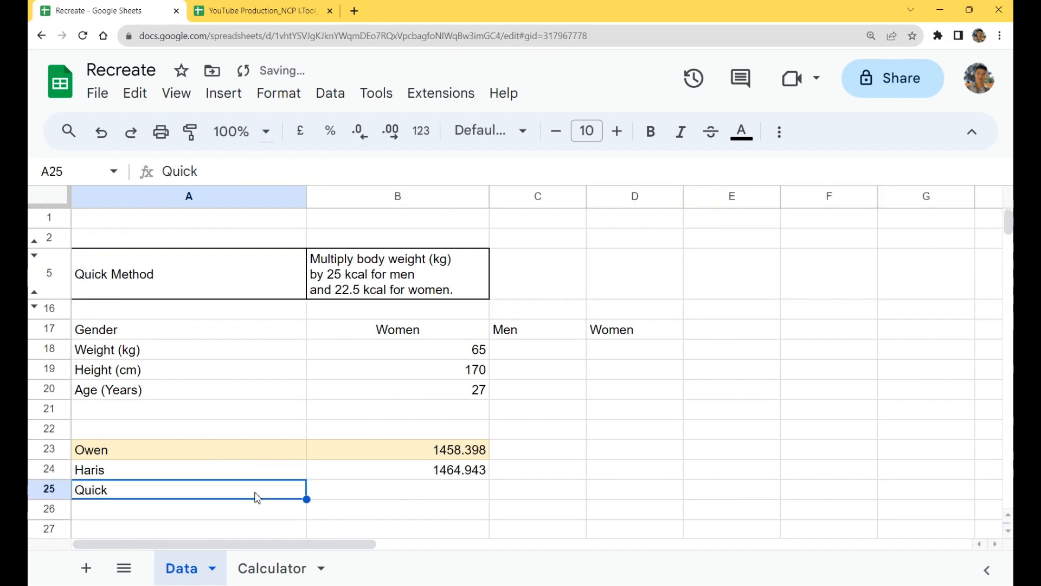
Step: Fill the Quick row's cells A25:B25 with light yellow and reset the fill of the Owen cells A23:B23
{"action": "key", "text": "shift+Right"}
{"action": "left_click", "coordinate": [779, 132]}
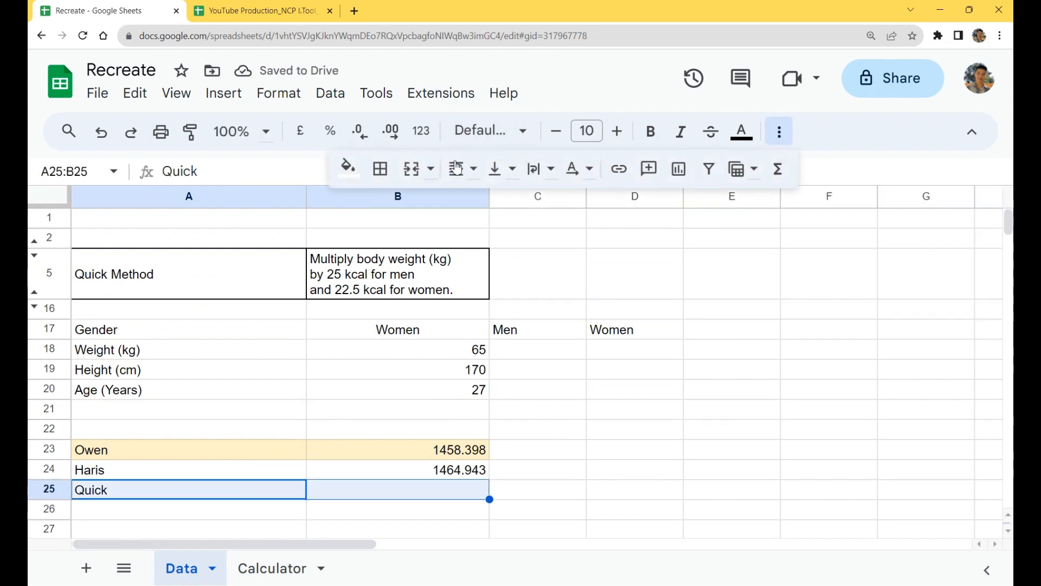
{"action": "left_click", "coordinate": [346, 168]}
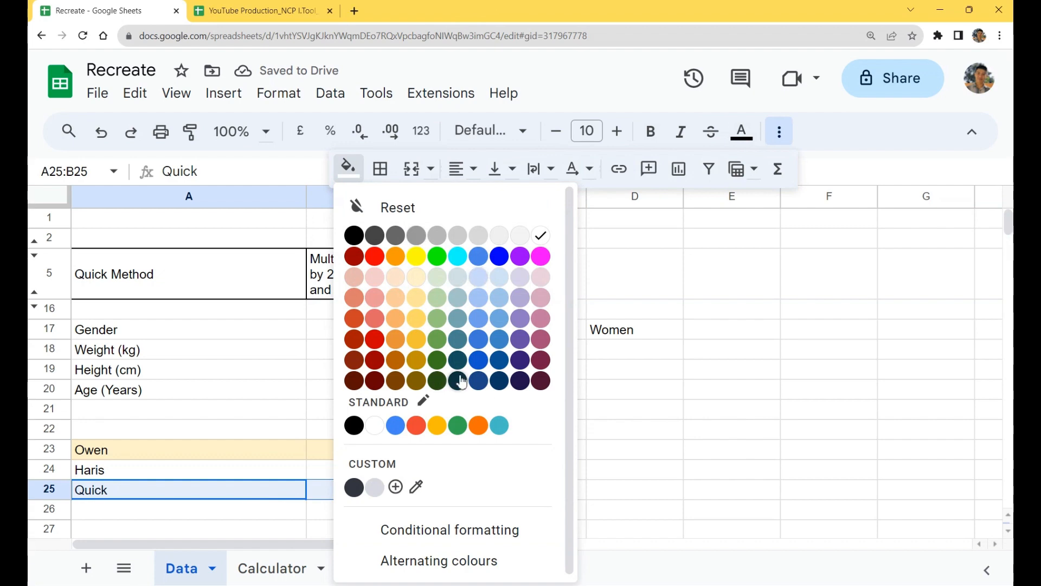
{"action": "left_click", "coordinate": [417, 277]}
{"action": "left_click_drag", "start_coordinate": [220, 450], "coordinate": [348, 450]}
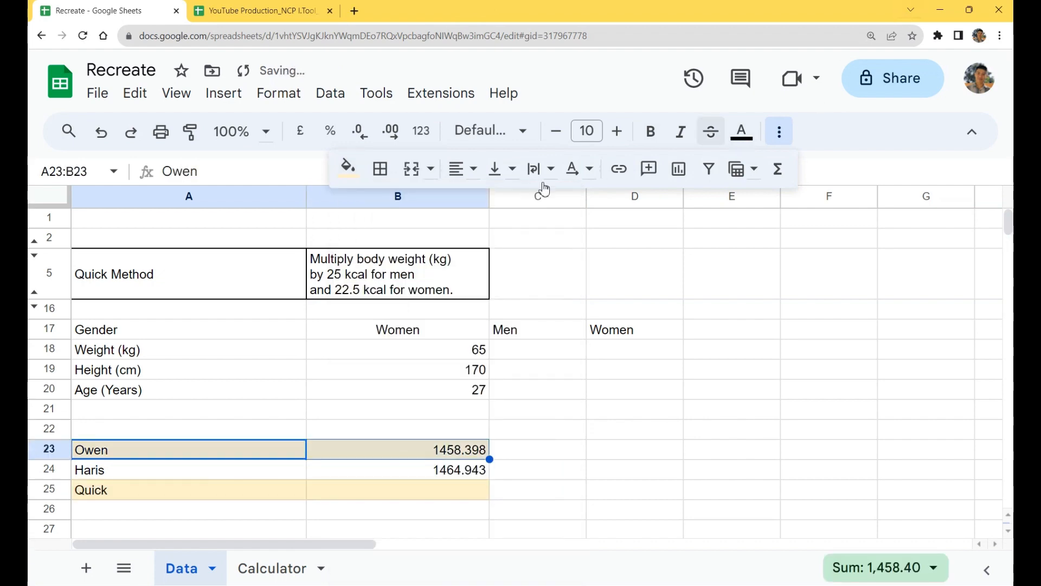
{"action": "left_click", "coordinate": [347, 168]}
{"action": "left_click", "coordinate": [402, 207]}
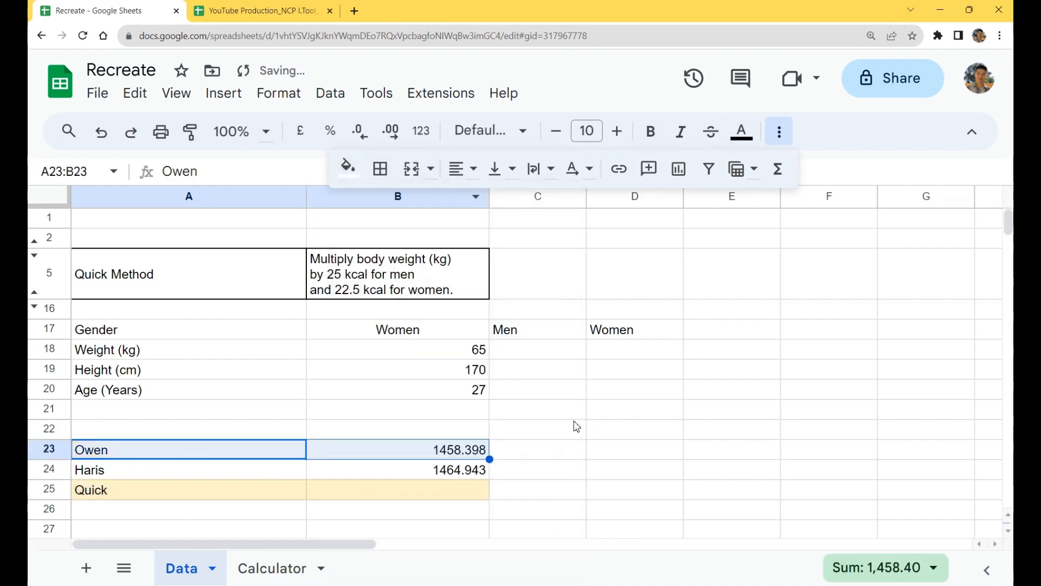
Step: Start an IF formula in B25 with the condition B17="Men", followed by a comma
{"action": "left_click", "coordinate": [383, 495]}
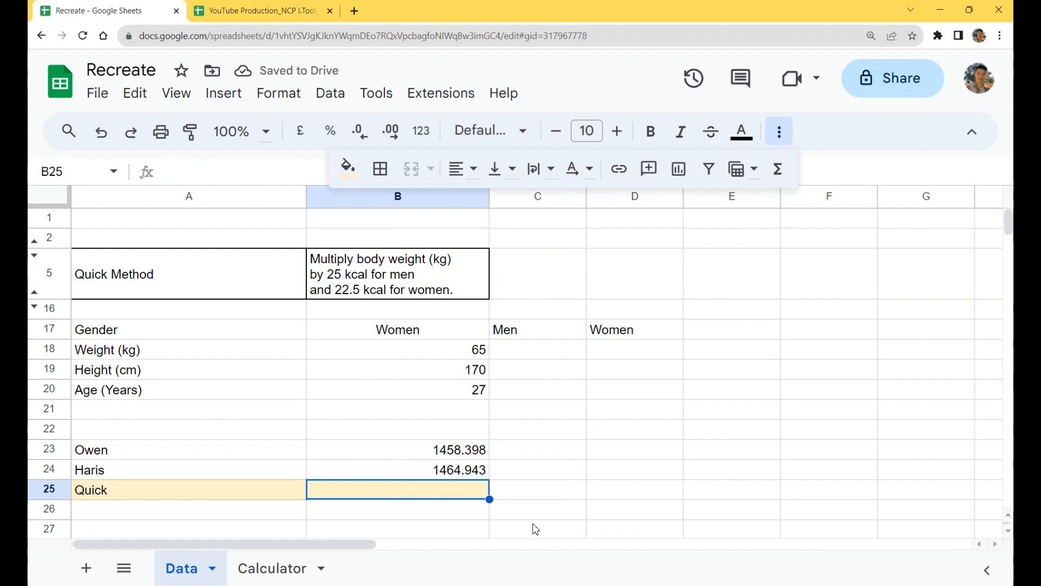
{"action": "type", "text": "=IF("}
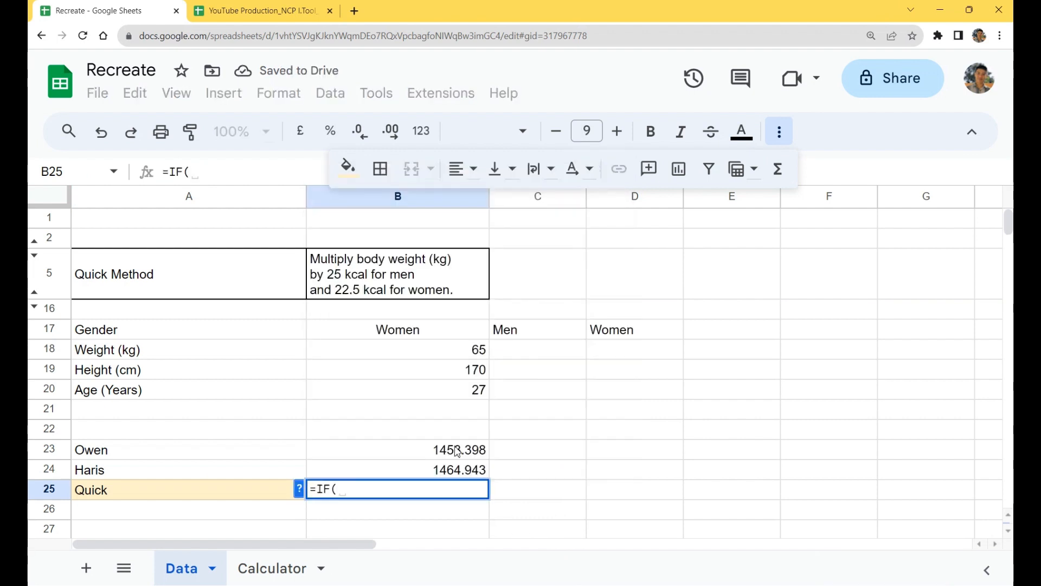
{"action": "left_click", "coordinate": [376, 332]}
{"action": "type", "text": "="}
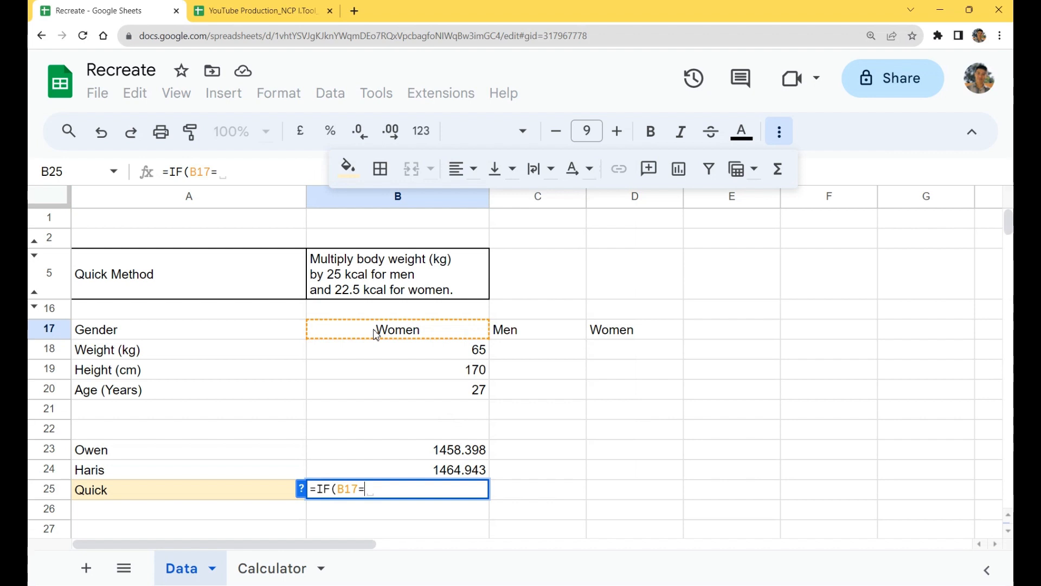
{"action": "type", "text": "\"mEN"}
{"action": "key", "text": "BackSpace"}
{"action": "key", "text": "BackSpace"}
{"action": "type", "text": "M"}
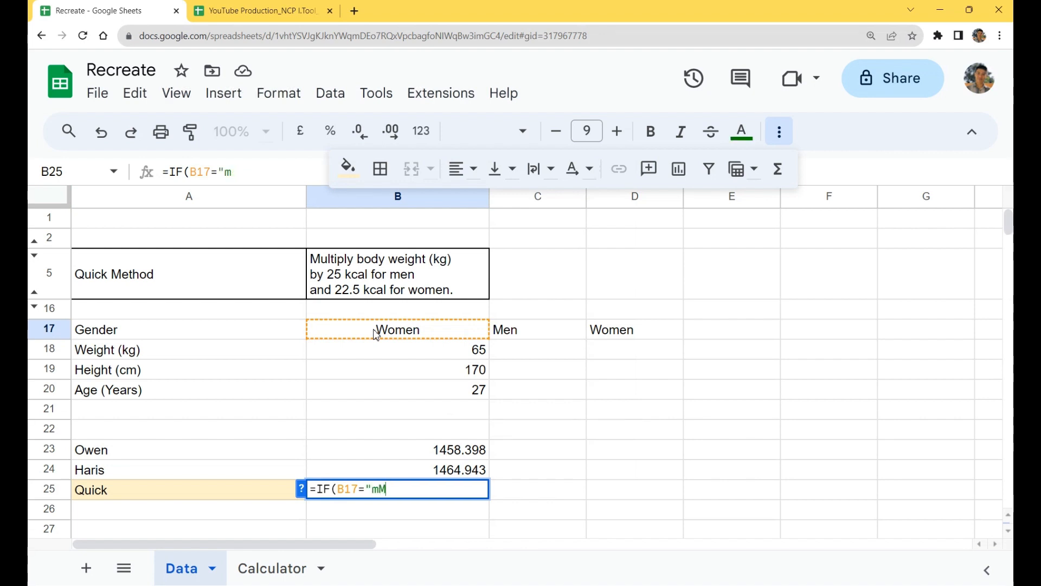
{"action": "key", "text": "BackSpace"}
{"action": "type", "text": "Men\","}
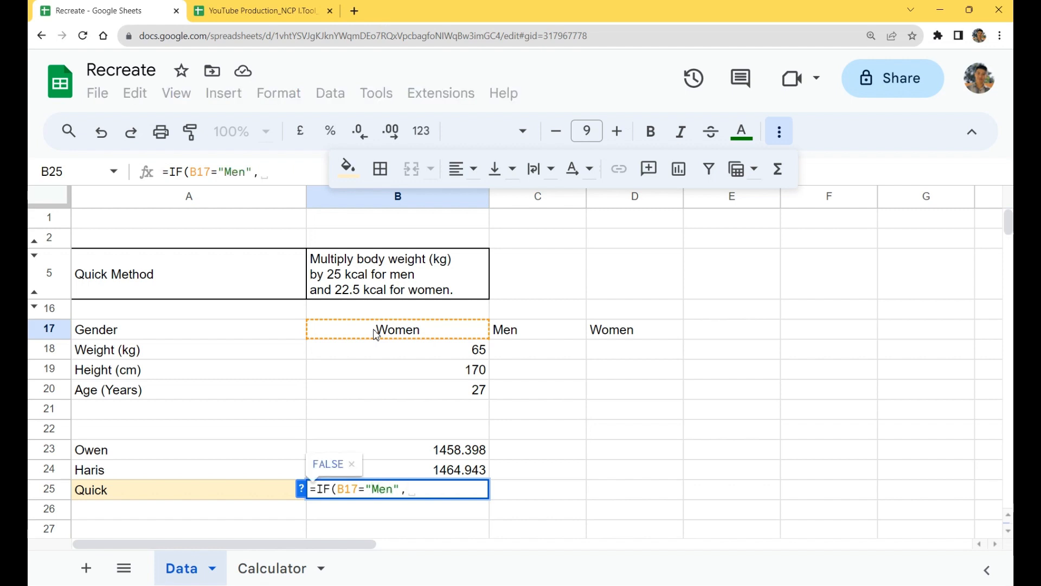
Step: Complete B25's IF formula with B18*25 for men and B18*22.5 for women, and enter it
{"action": "left_click", "coordinate": [403, 359]}
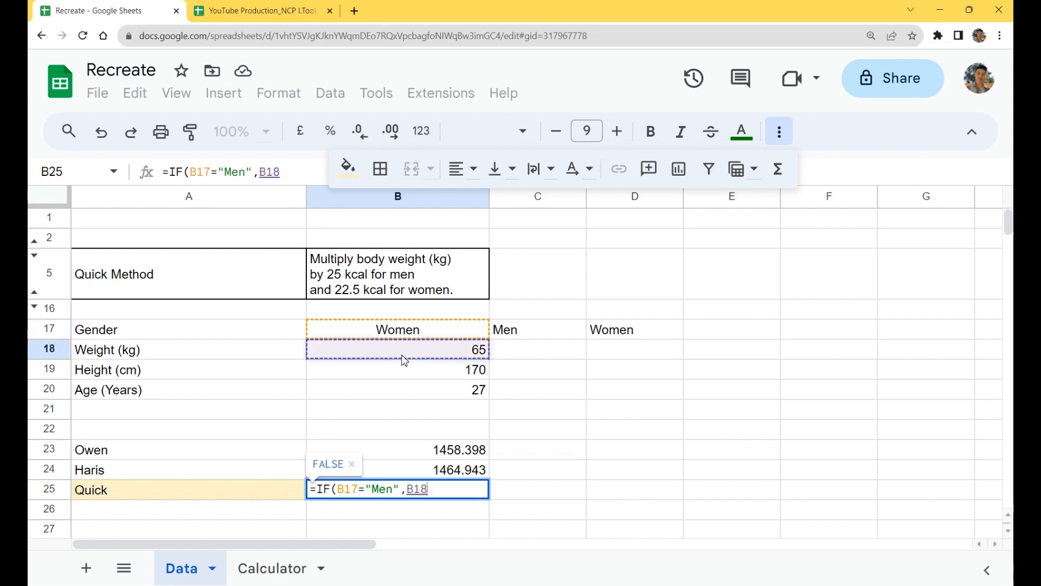
{"action": "type", "text": "*"}
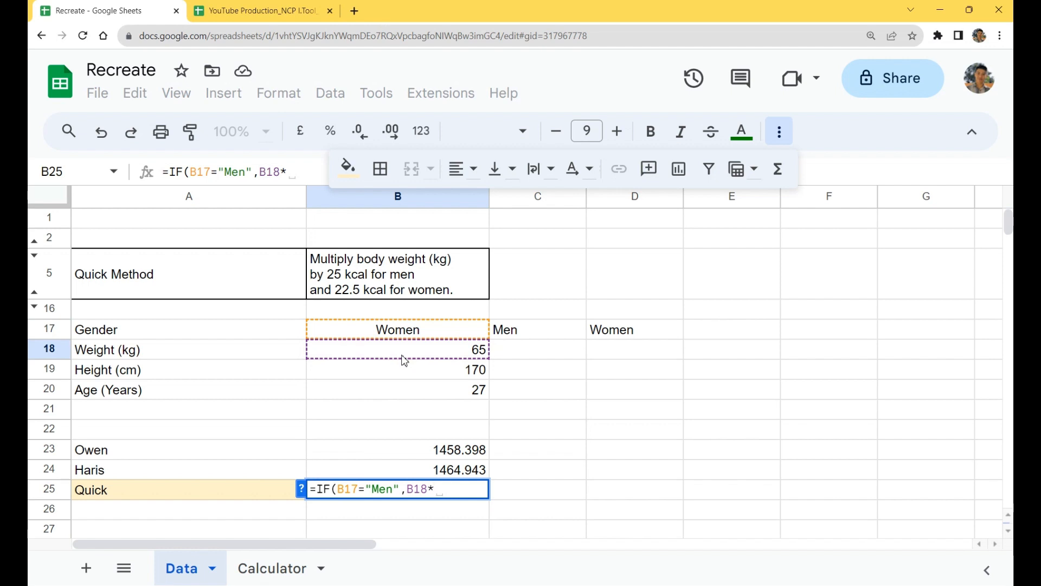
{"action": "type", "text": "25,"}
{"action": "left_click", "coordinate": [408, 355]}
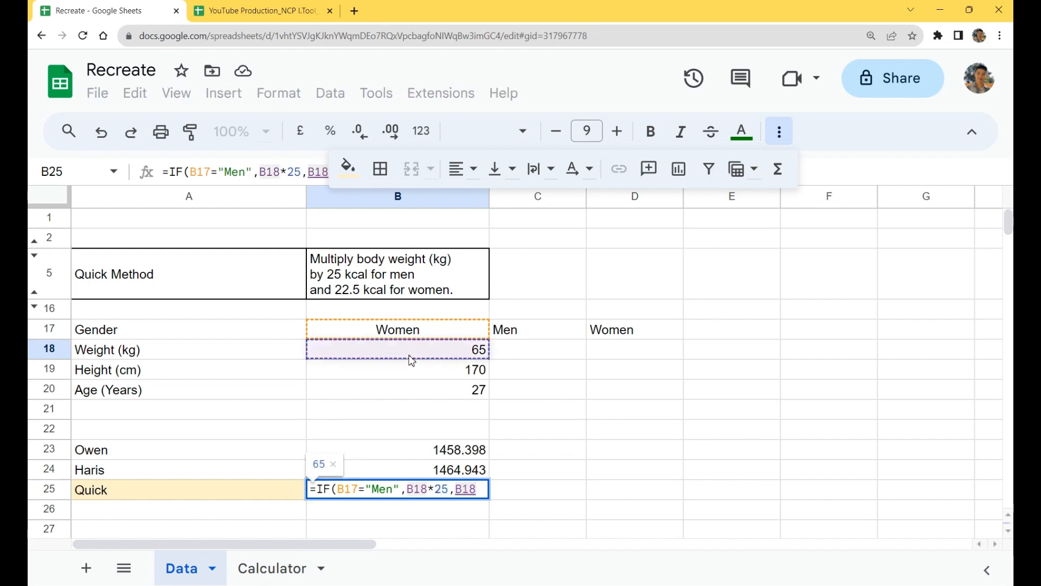
{"action": "type", "text": "*22.5"}
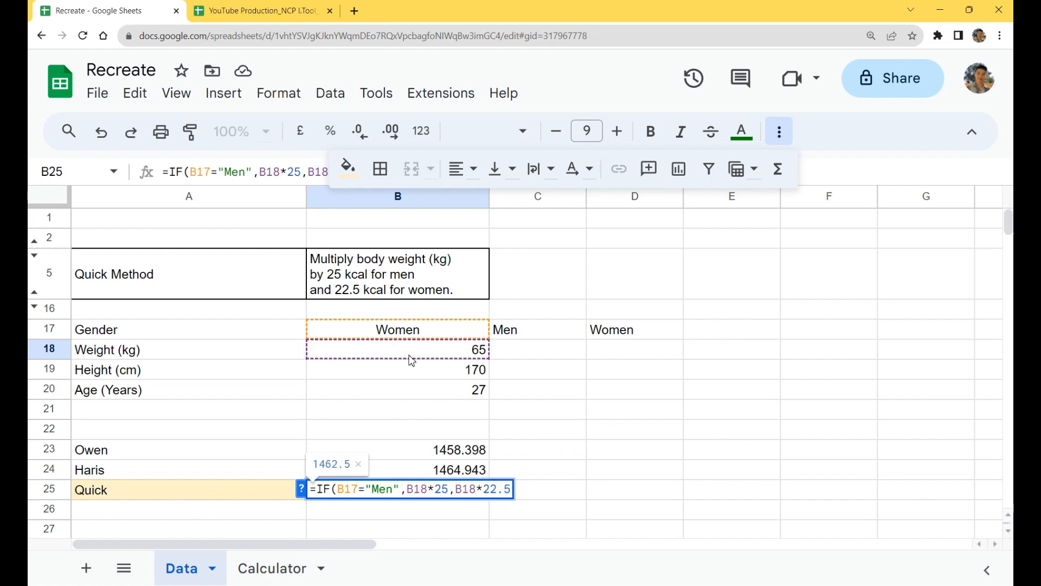
{"action": "type", "text": ")"}
{"action": "key", "text": "Return"}
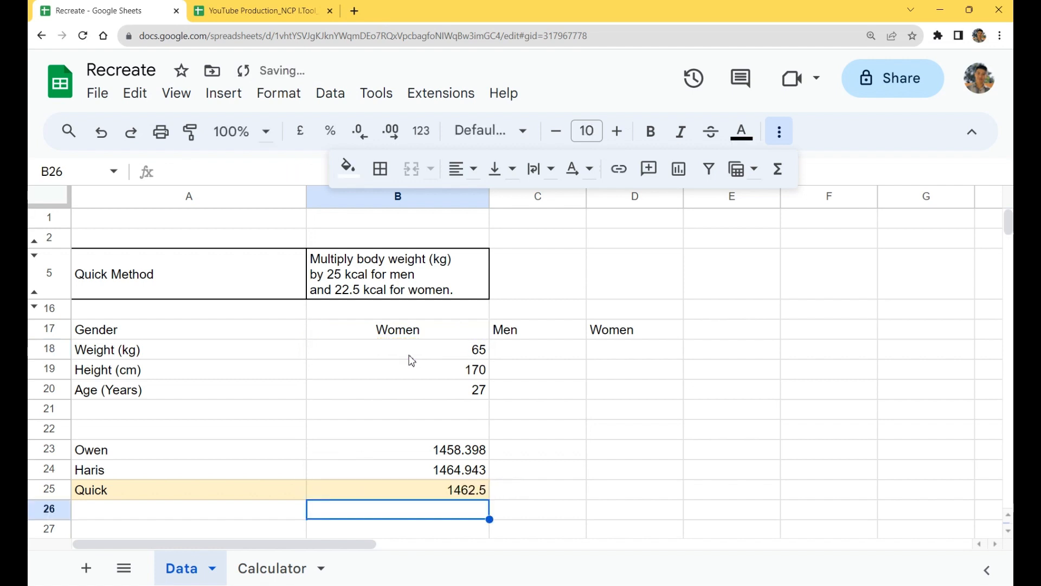
Step: Set the gender in B17 to Men to test the Quick row's formula
{"action": "left_click", "coordinate": [415, 330]}
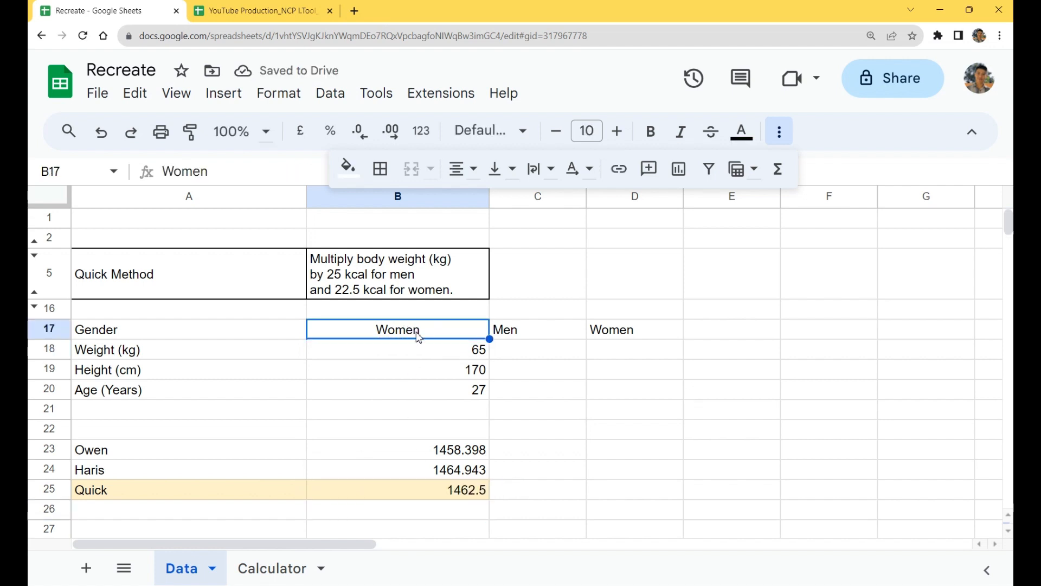
{"action": "type", "text": "Men"}
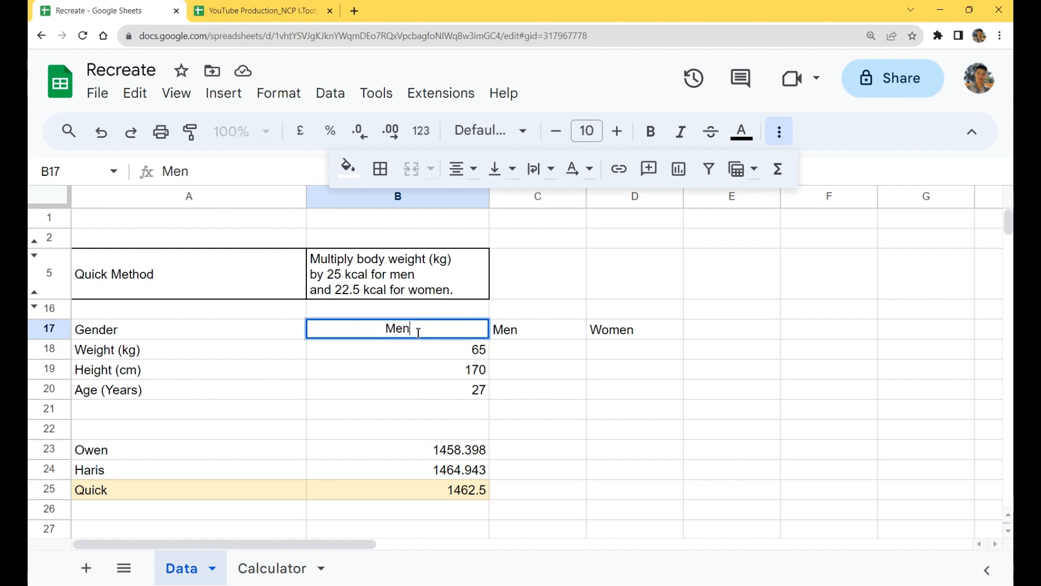
{"action": "key", "text": "Return"}
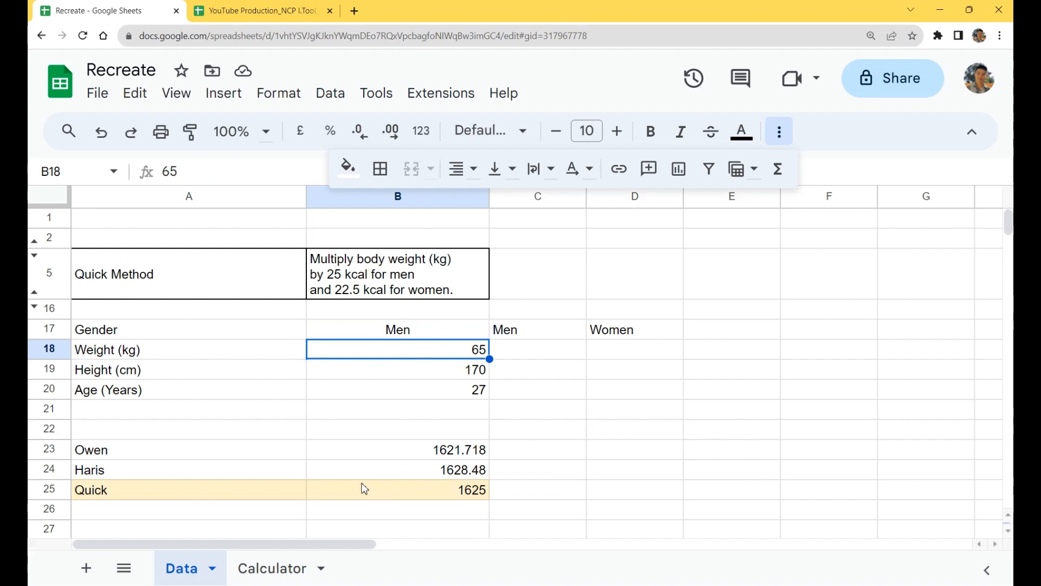
Step: Enter the headers Calculator in A22 and Kcal in B22 above the equation results
{"action": "left_click", "coordinate": [257, 435]}
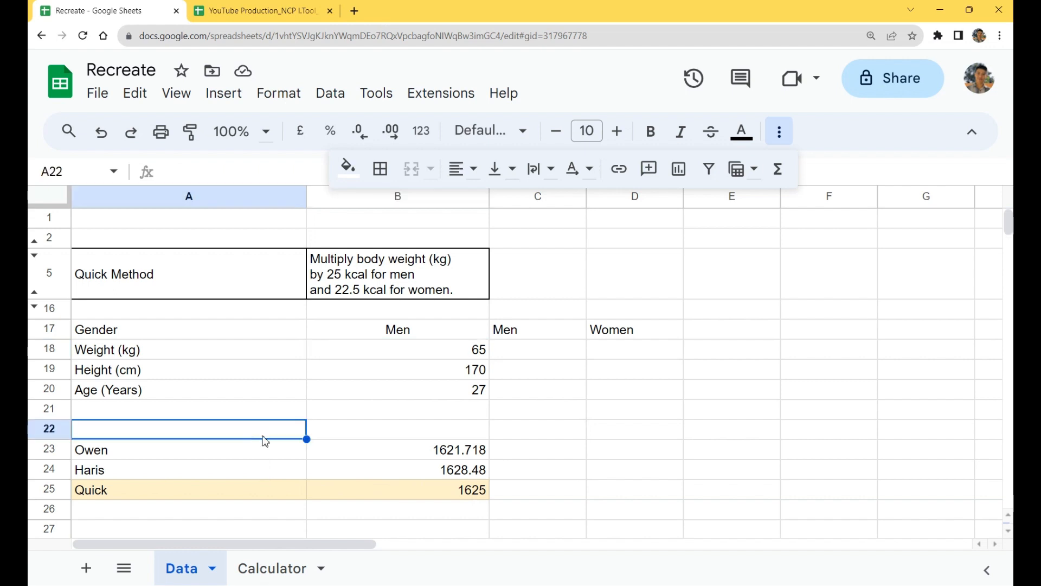
{"action": "type", "text": "Calculator"}
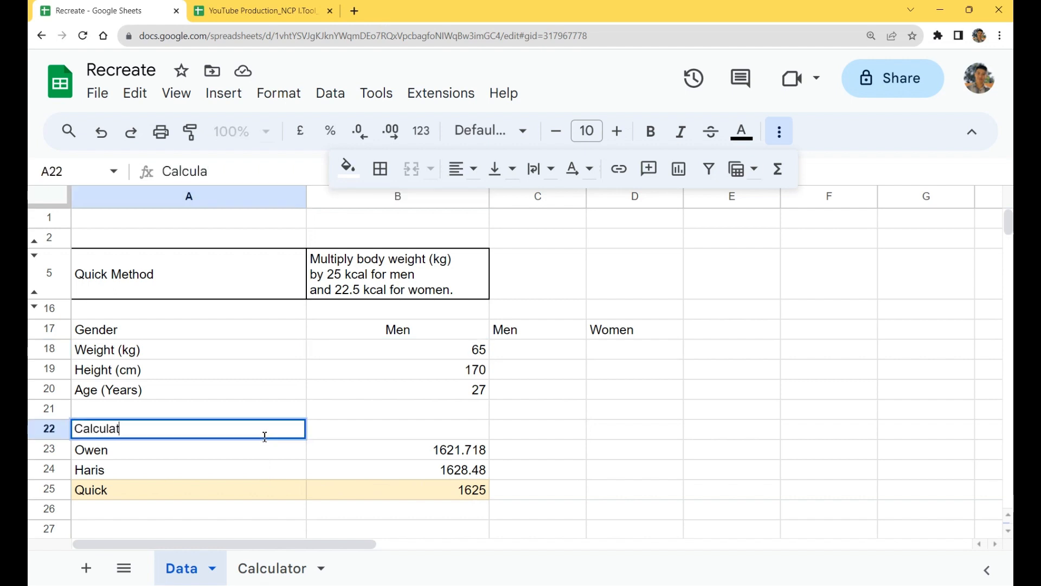
{"action": "key", "text": "Return"}
{"action": "left_click", "coordinate": [264, 437]}
{"action": "key", "text": "shift+Down"}
{"action": "key", "text": "shift+Down"}
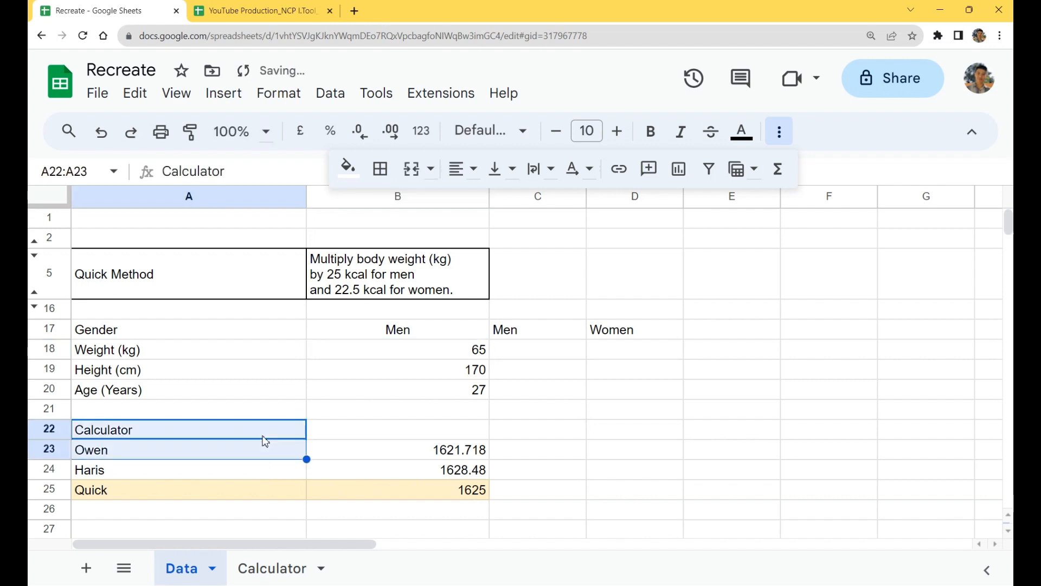
{"action": "key", "text": "Right"}
{"action": "key", "text": "Right"}
{"action": "key", "text": "Left"}
{"action": "type", "text": "Kcal"}
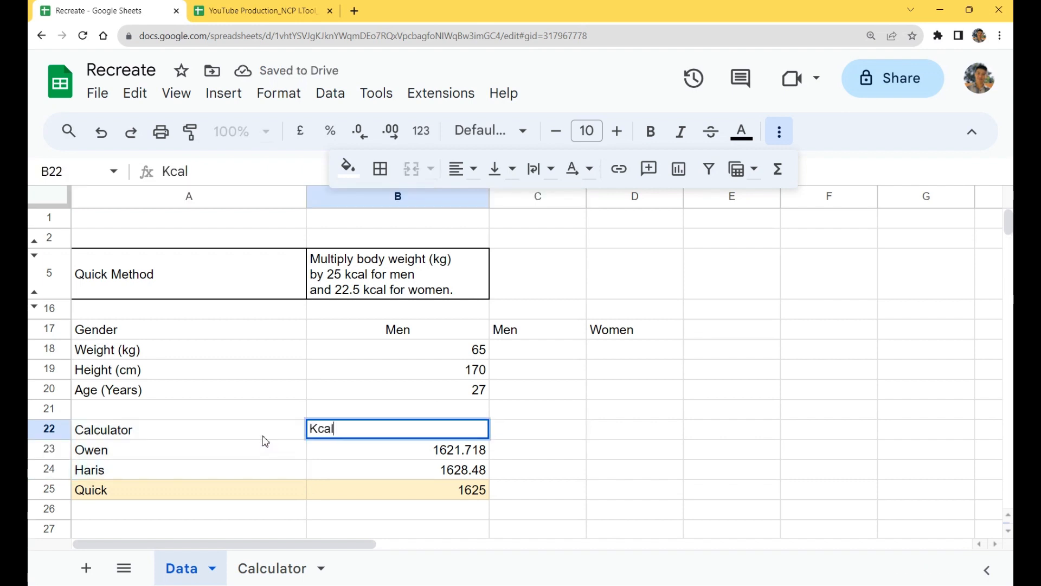
{"action": "key", "text": "Return"}
Step: Apply all borders to the results table A22:B25
{"action": "left_click", "coordinate": [264, 436]}
{"action": "left_click_drag", "start_coordinate": [265, 441], "coordinate": [423, 491]}
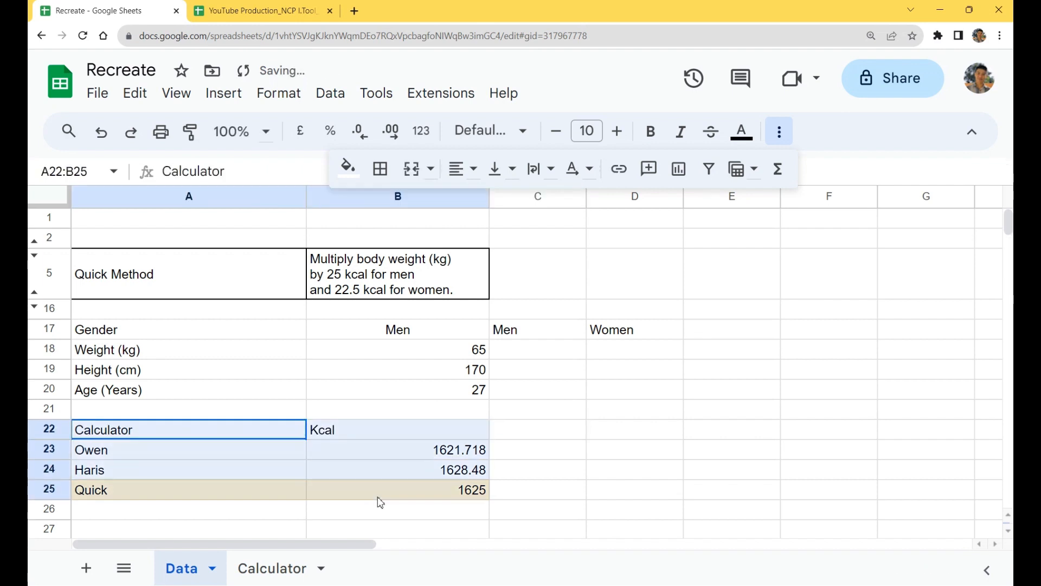
{"action": "left_click", "coordinate": [380, 168]}
{"action": "left_click", "coordinate": [401, 211]}
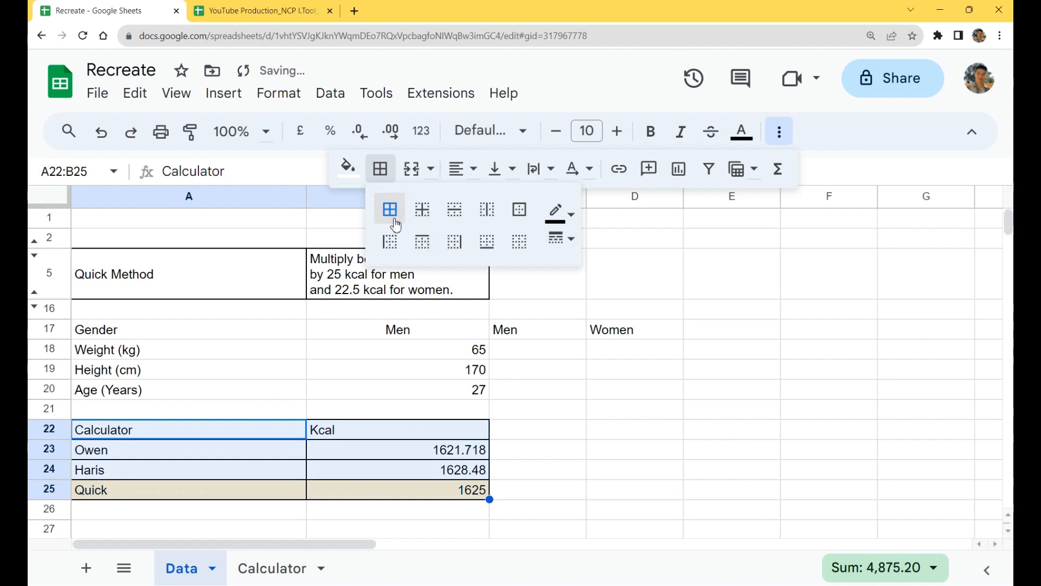
Step: Make the header cells A22:B22 bold and centred, and centre the contents of A23:B25
{"action": "left_click_drag", "start_coordinate": [209, 435], "coordinate": [410, 437]}
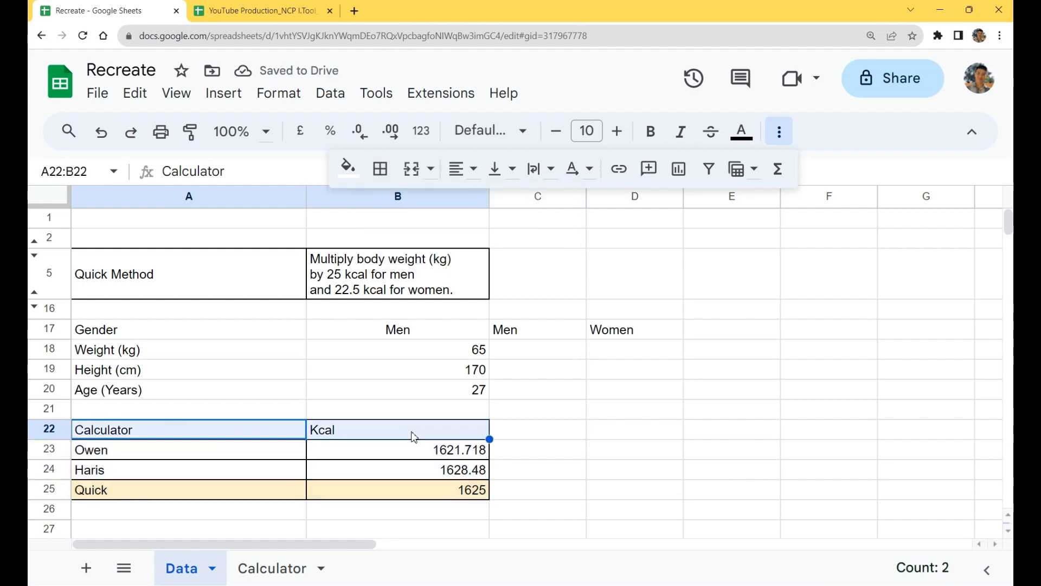
{"action": "key", "text": "ctrl+b"}
{"action": "key", "text": "ctrl+shift+e"}
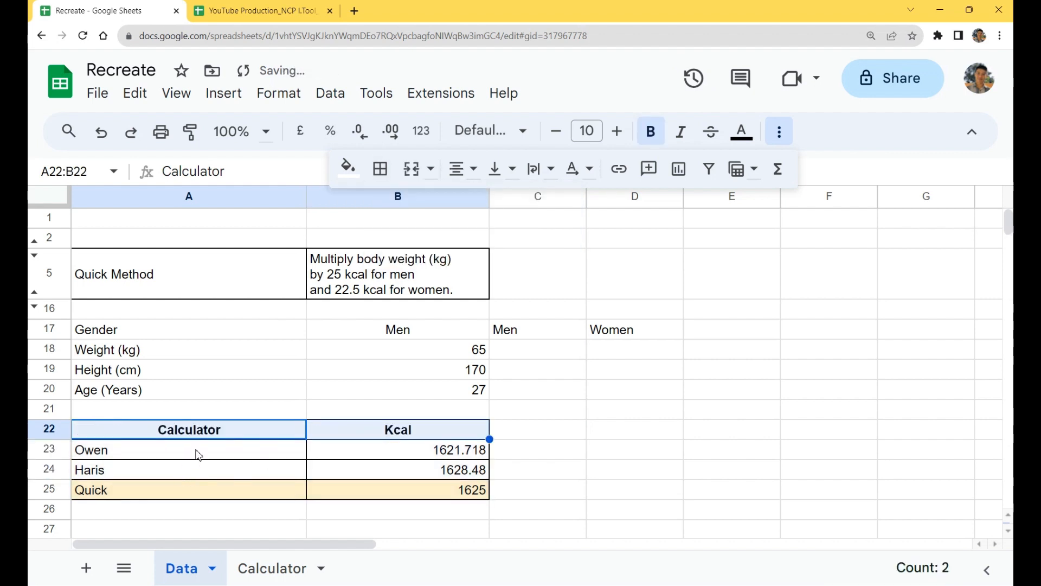
{"action": "left_click_drag", "start_coordinate": [198, 453], "coordinate": [492, 499]}
{"action": "key", "text": "ctrl+shift+e"}
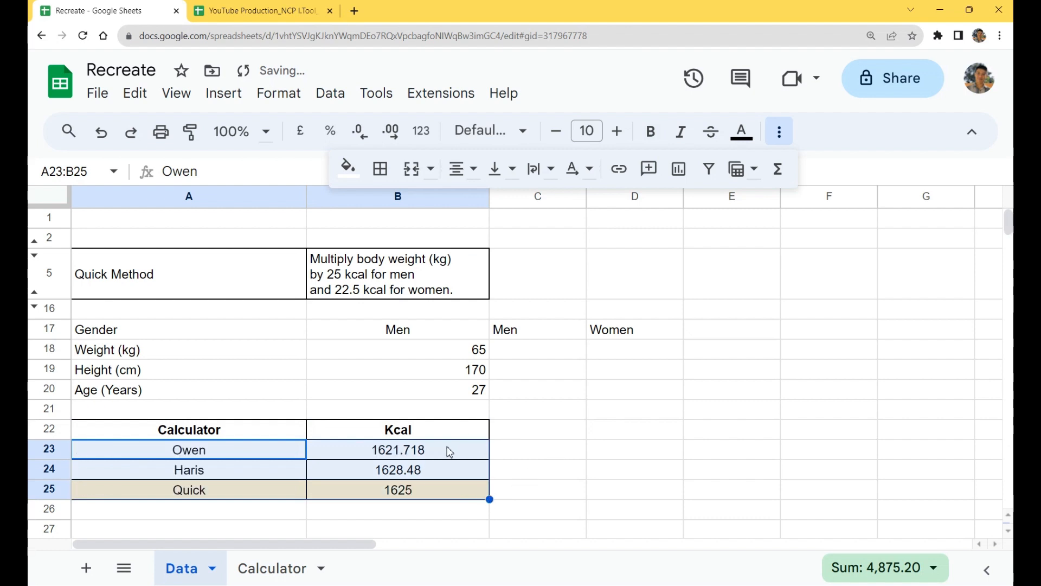
Step: Reduce the Kcal results in B23:B25 to whole numbers without decimal places
{"action": "left_click_drag", "start_coordinate": [447, 452], "coordinate": [438, 491]}
{"action": "left_click", "coordinate": [778, 132]}
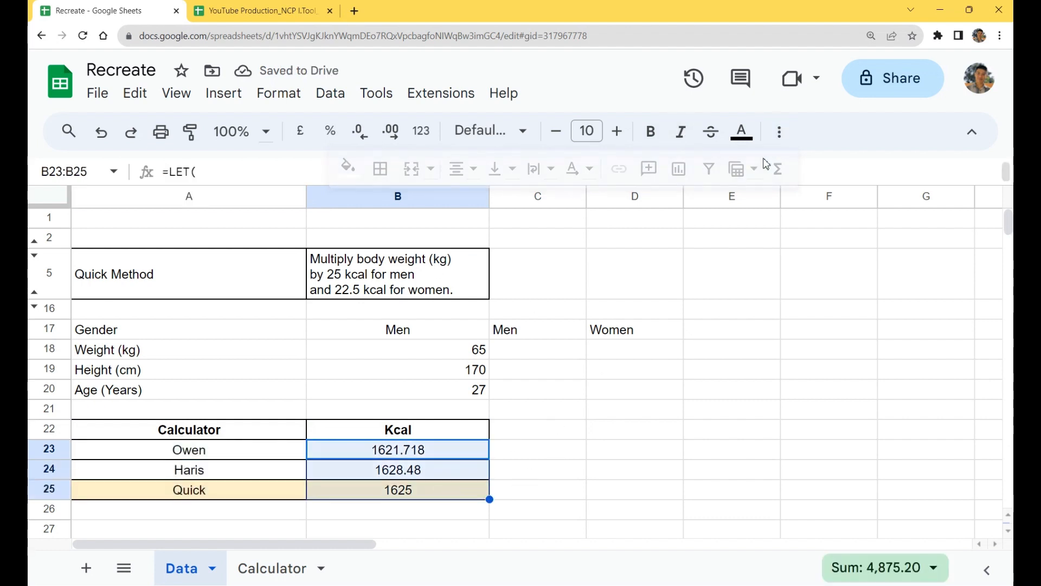
{"action": "left_click", "coordinate": [390, 131]}
{"action": "double_click", "coordinate": [373, 137]}
{"action": "double_click", "coordinate": [373, 136]}
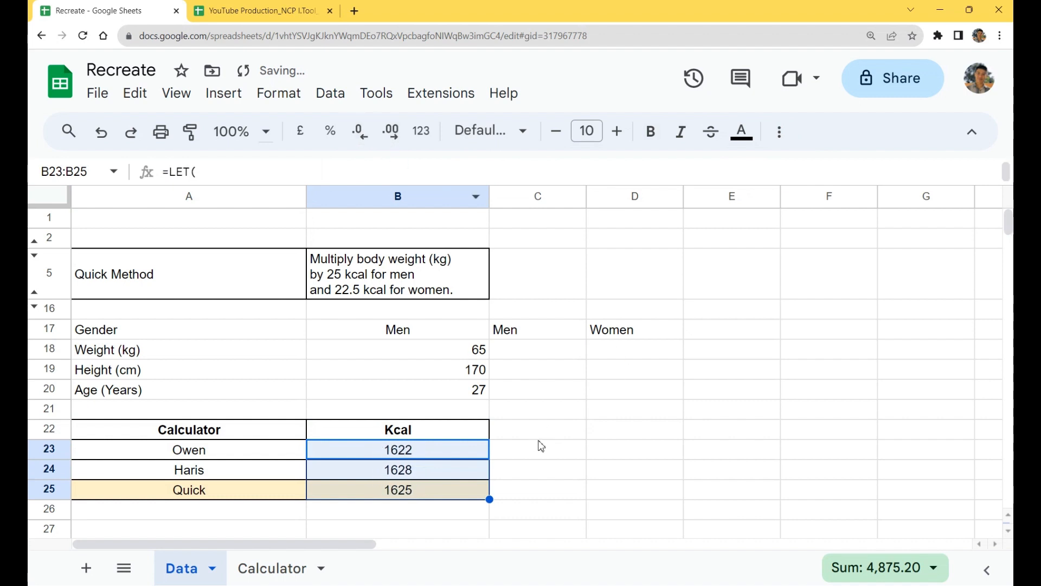
{"action": "left_click", "coordinate": [588, 431]}
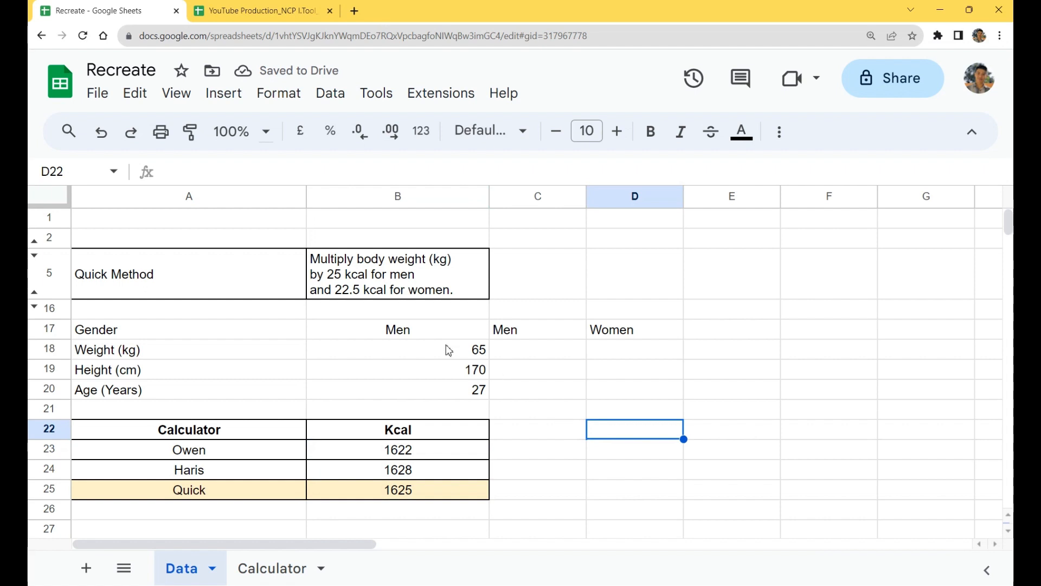
Step: Test the results table by switching the gender in B17 to Women and back to Men
{"action": "left_click", "coordinate": [416, 330]}
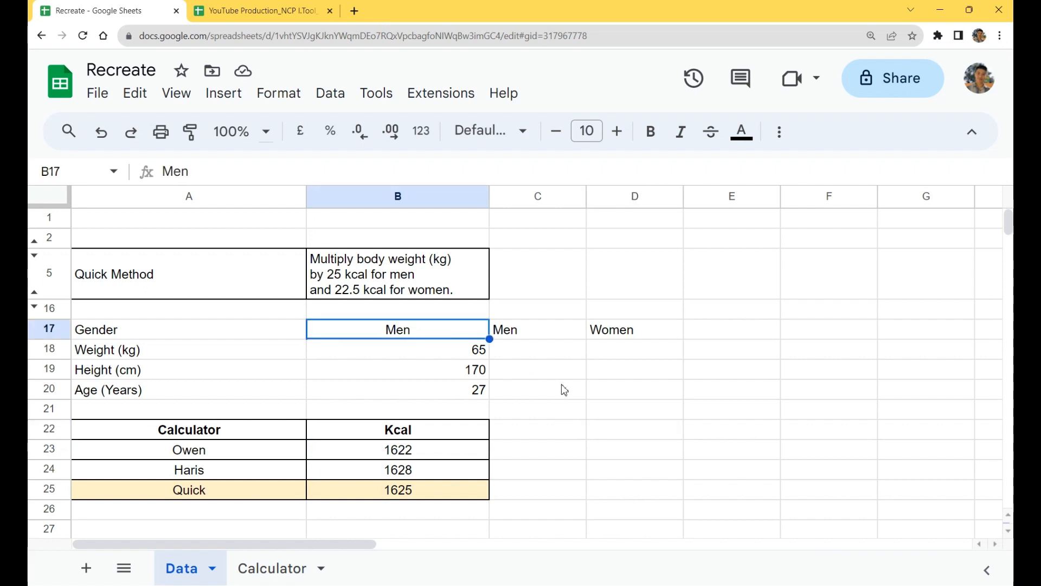
{"action": "type", "text": "Women"}
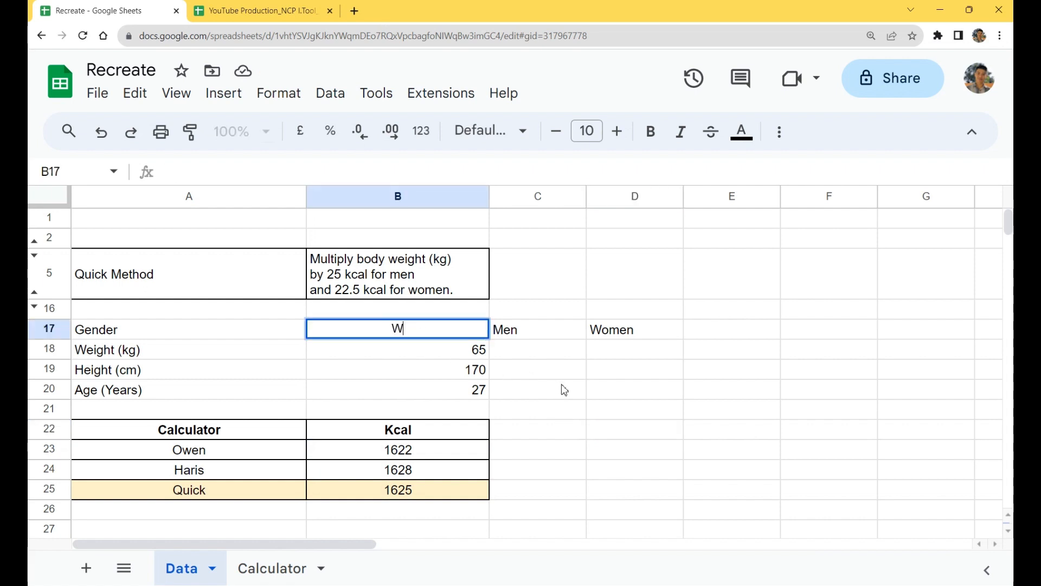
{"action": "key", "text": "Return"}
{"action": "key", "text": "Up"}
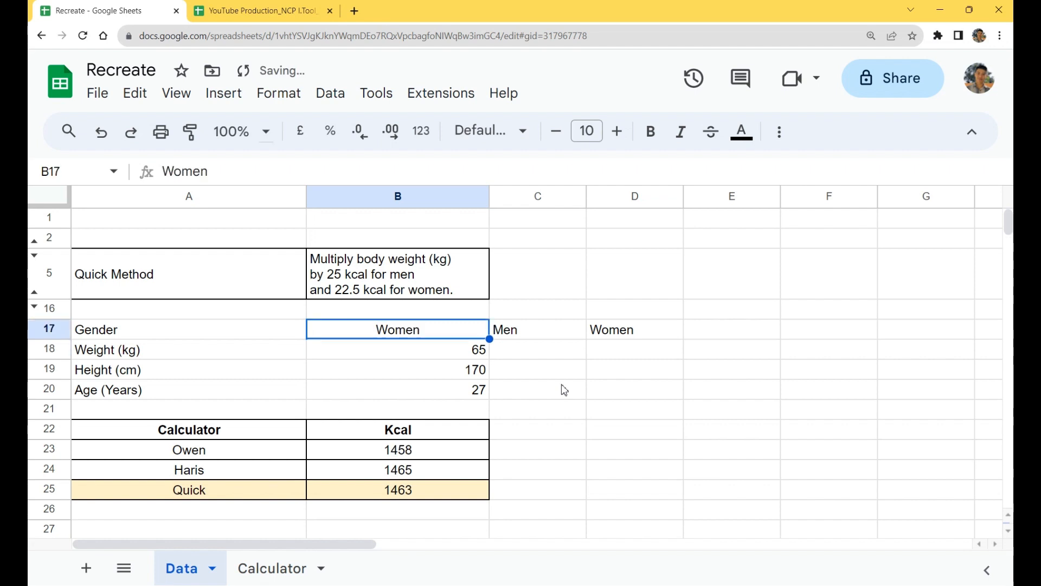
{"action": "type", "text": "Men"}
{"action": "key", "text": "Return"}
{"action": "key", "text": "Up"}
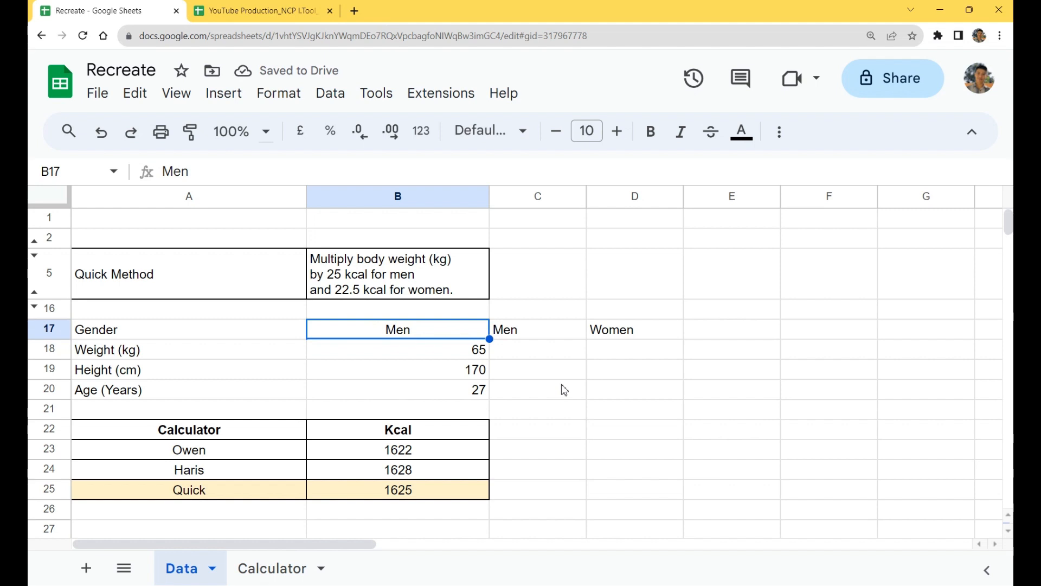
Step: Enter the misspelled gender Mer in B17 to test the formulas, and clear the cell
{"action": "type", "text": "Mer"}
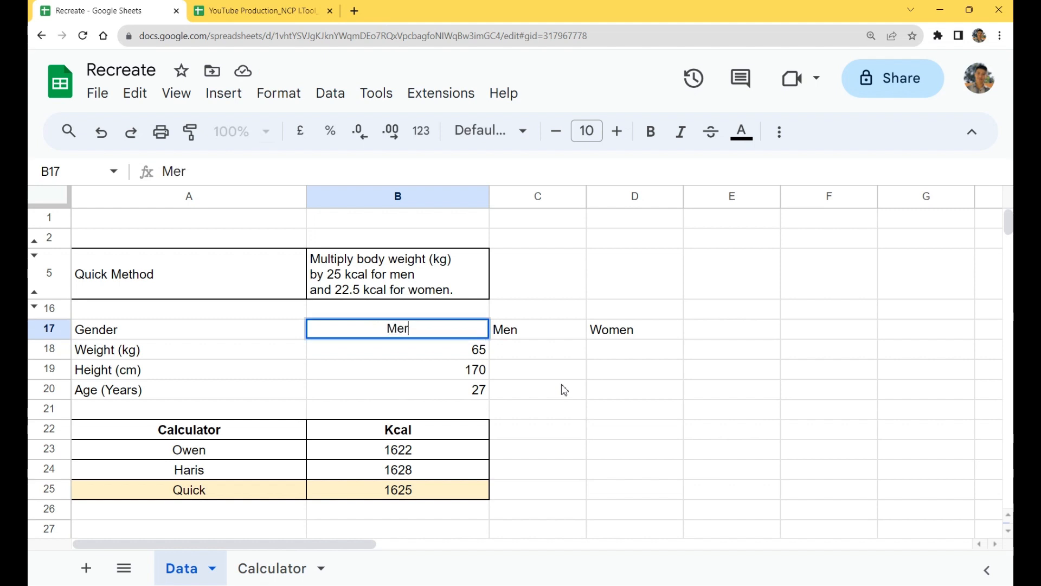
{"action": "key", "text": "Return"}
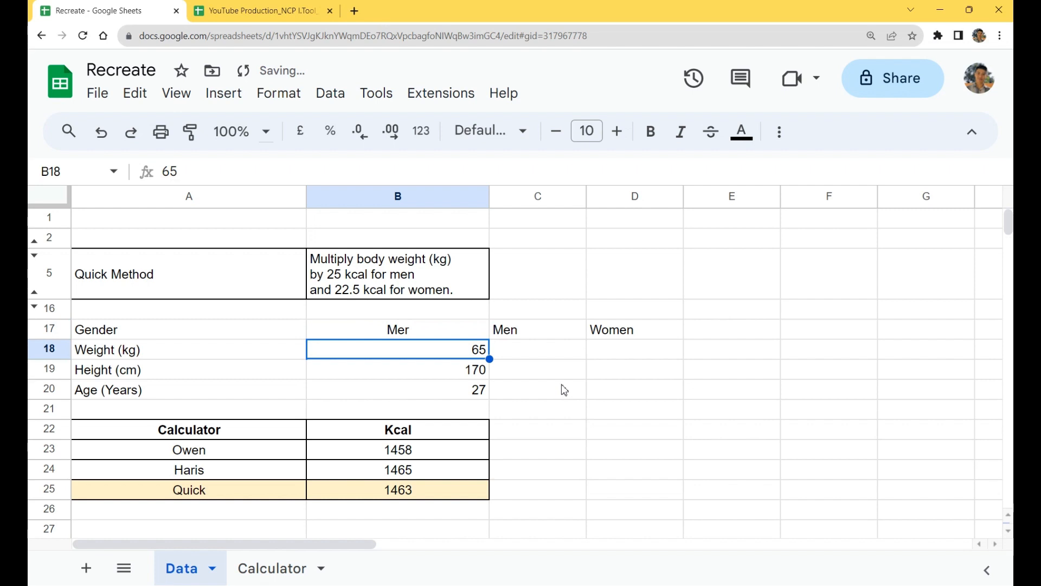
{"action": "key", "text": "Up"}
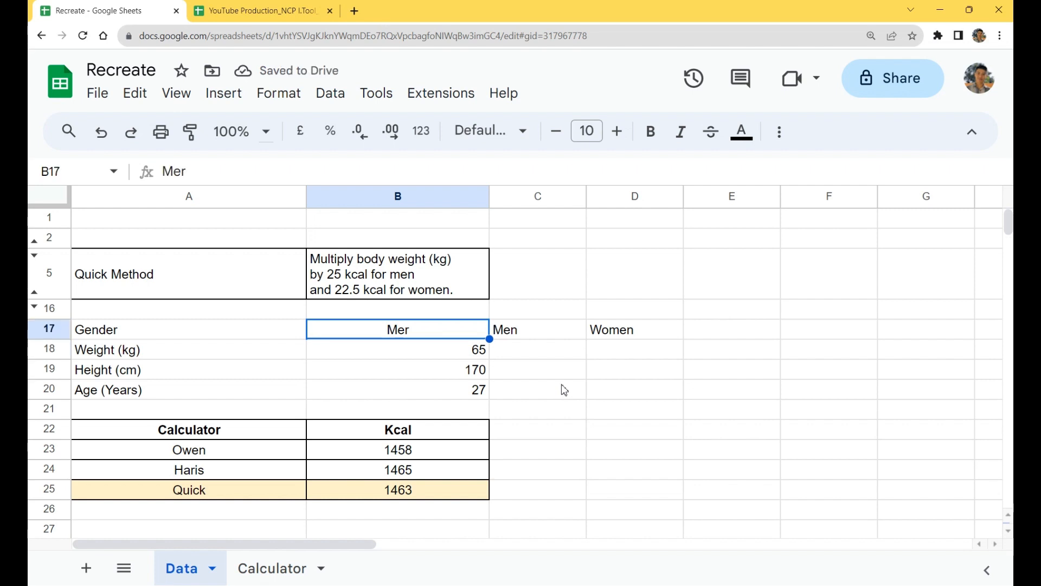
{"action": "key", "text": "Delete"}
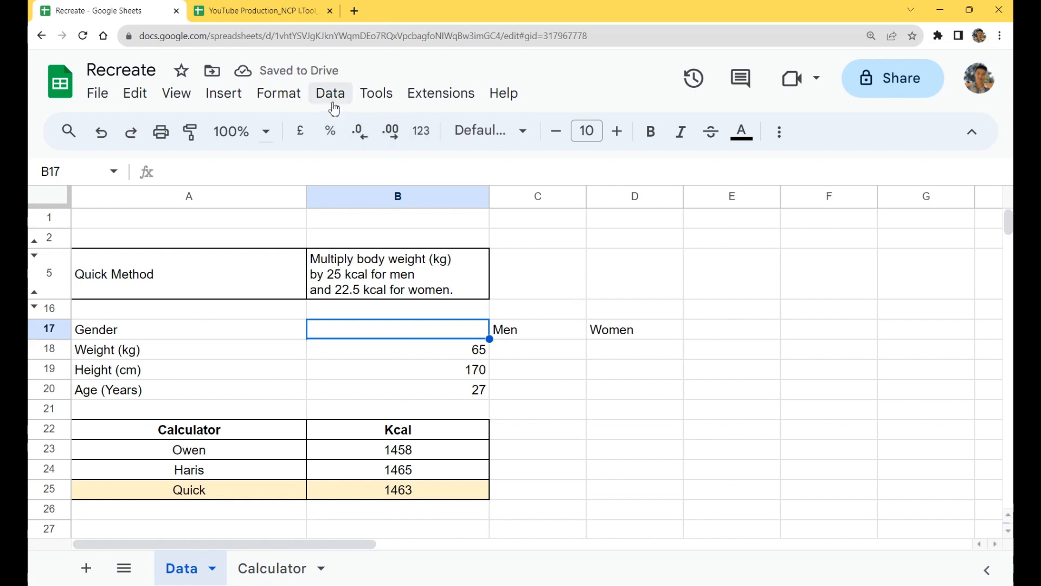
{"action": "right_click", "coordinate": [402, 333]}
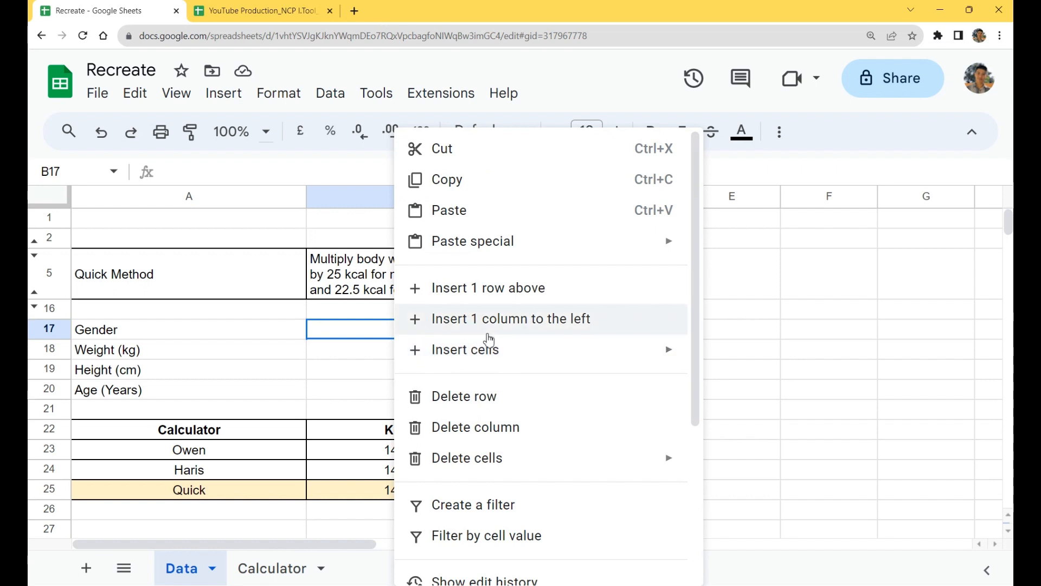
{"action": "scroll", "coordinate": [537, 298], "scroll_direction": "down", "scroll_amount": 5}
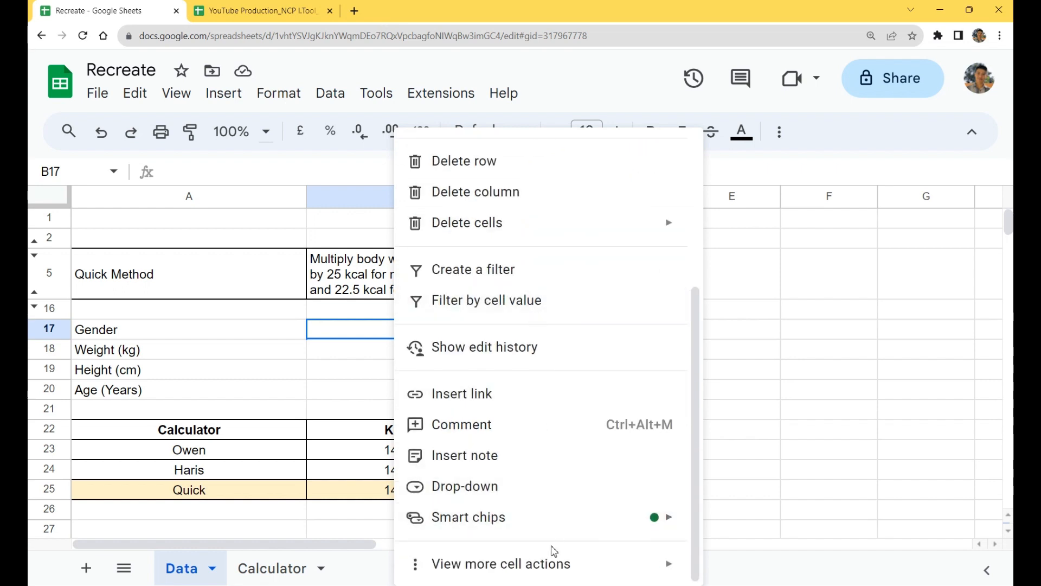
{"action": "mouse_move", "coordinate": [550, 566]}
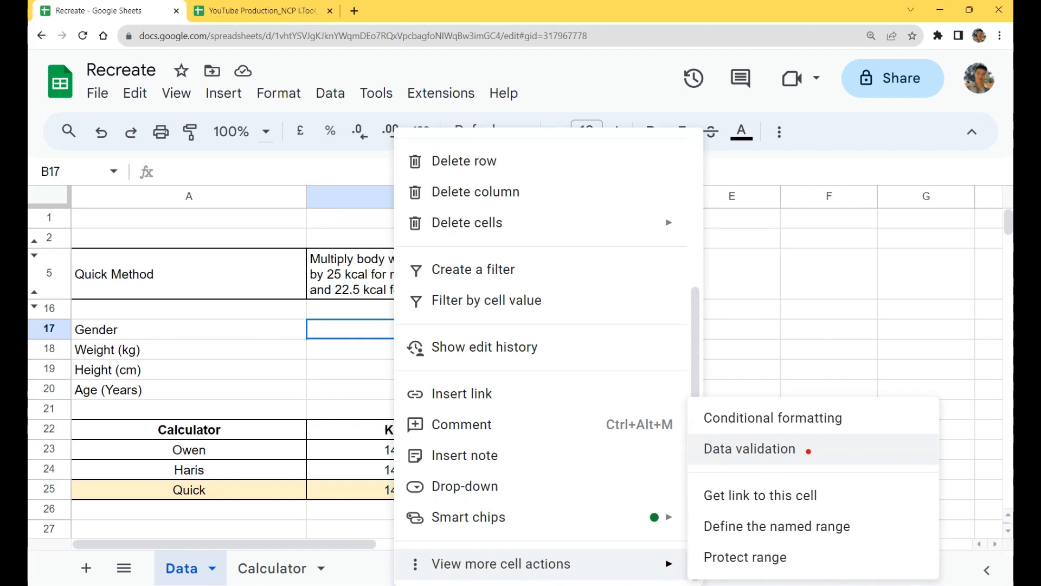
{"action": "left_click", "coordinate": [790, 455]}
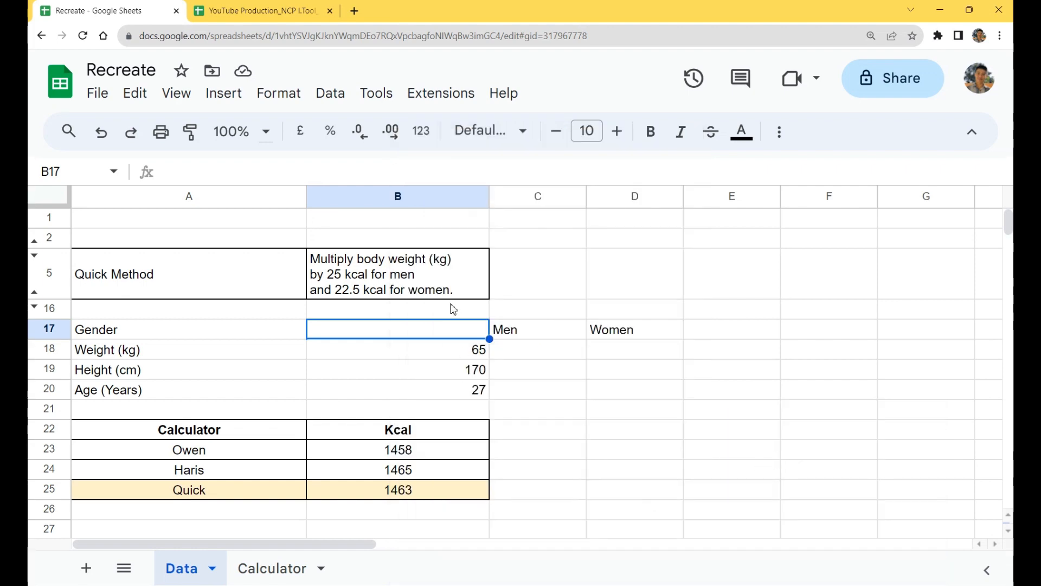
{"action": "right_click", "coordinate": [419, 332]}
{"action": "scroll", "coordinate": [581, 548], "scroll_direction": "down", "scroll_amount": 5}
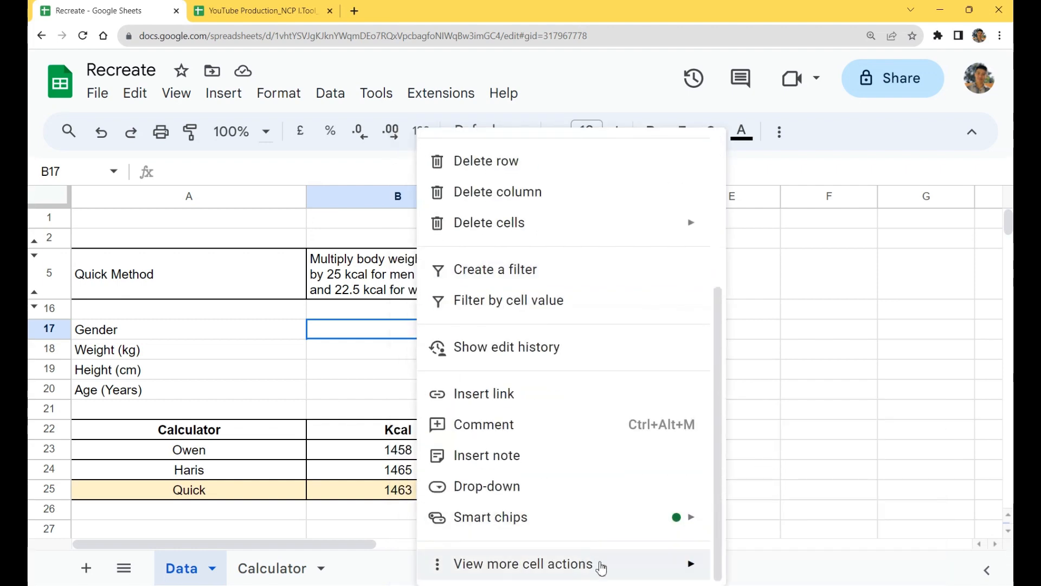
{"action": "mouse_move", "coordinate": [597, 562]}
{"action": "left_click", "coordinate": [808, 456]}
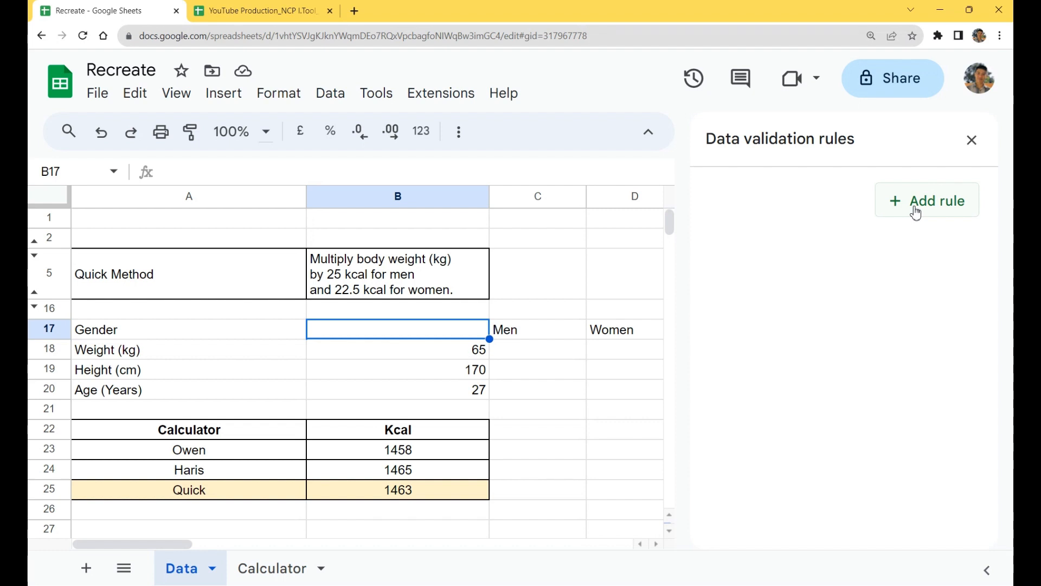
{"action": "left_click", "coordinate": [972, 141]}
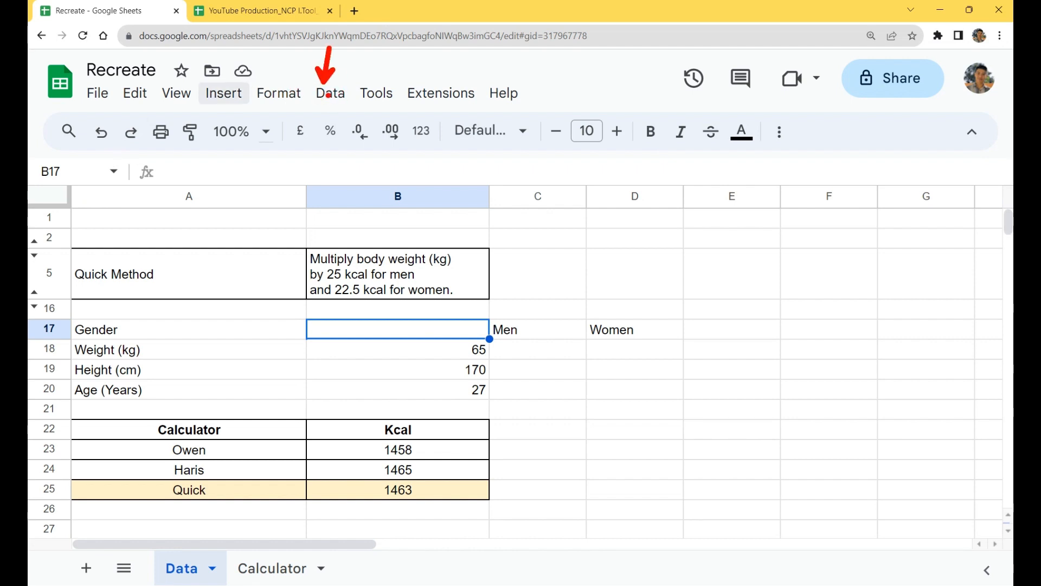
Step: Add a data validation rule with the Drop-down criterion to the gender cell B17
{"action": "left_click", "coordinate": [327, 97]}
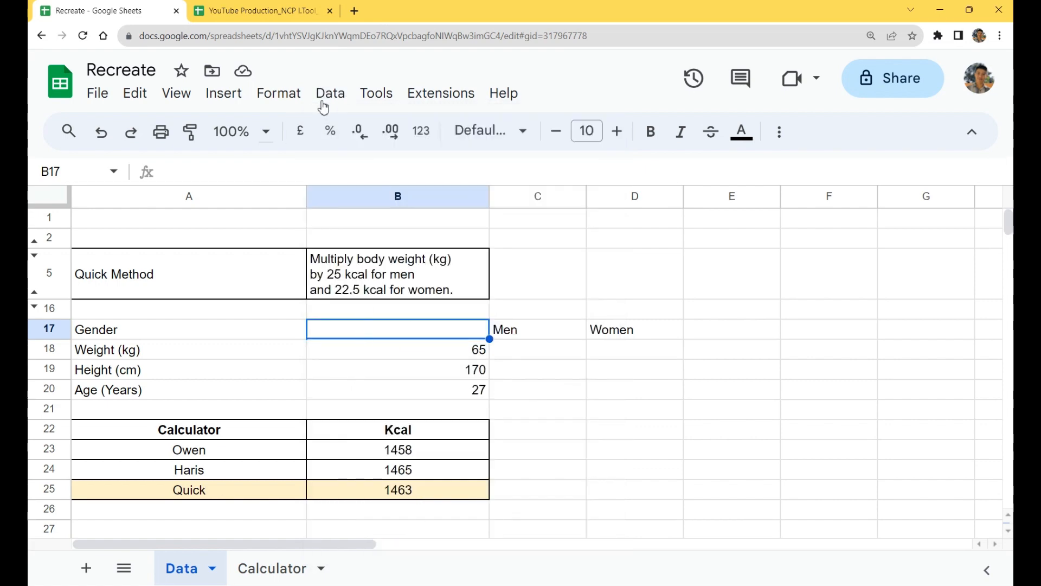
{"action": "left_click", "coordinate": [325, 97]}
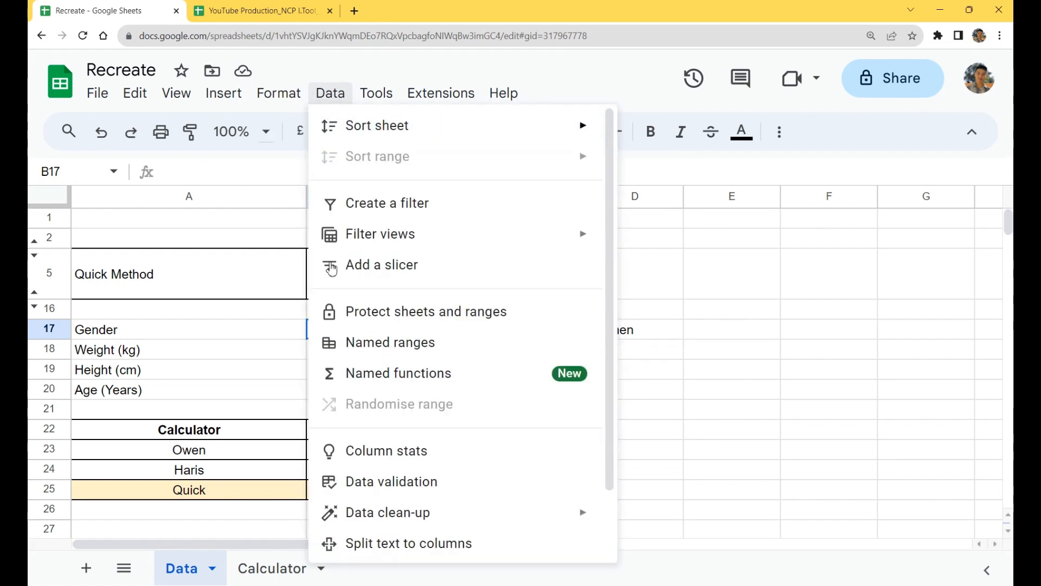
{"action": "left_click", "coordinate": [430, 481]}
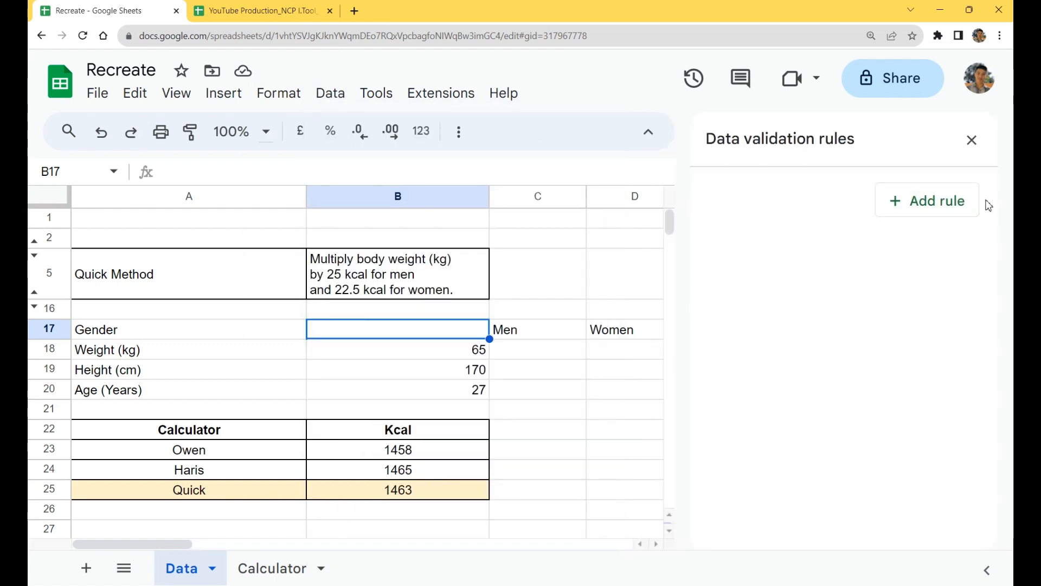
{"action": "left_click", "coordinate": [952, 216]}
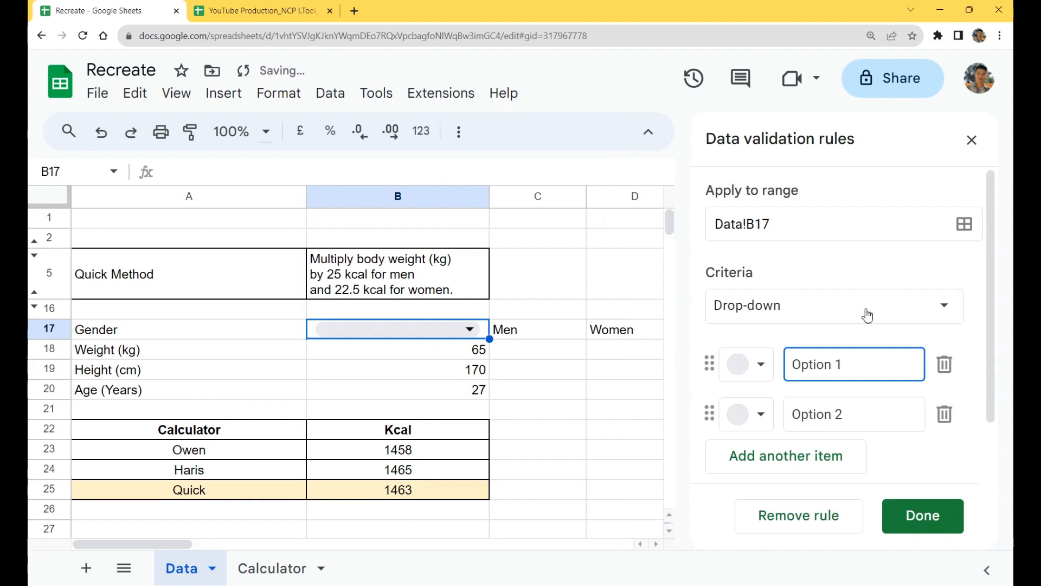
{"action": "left_click_drag", "start_coordinate": [850, 365], "coordinate": [756, 371]}
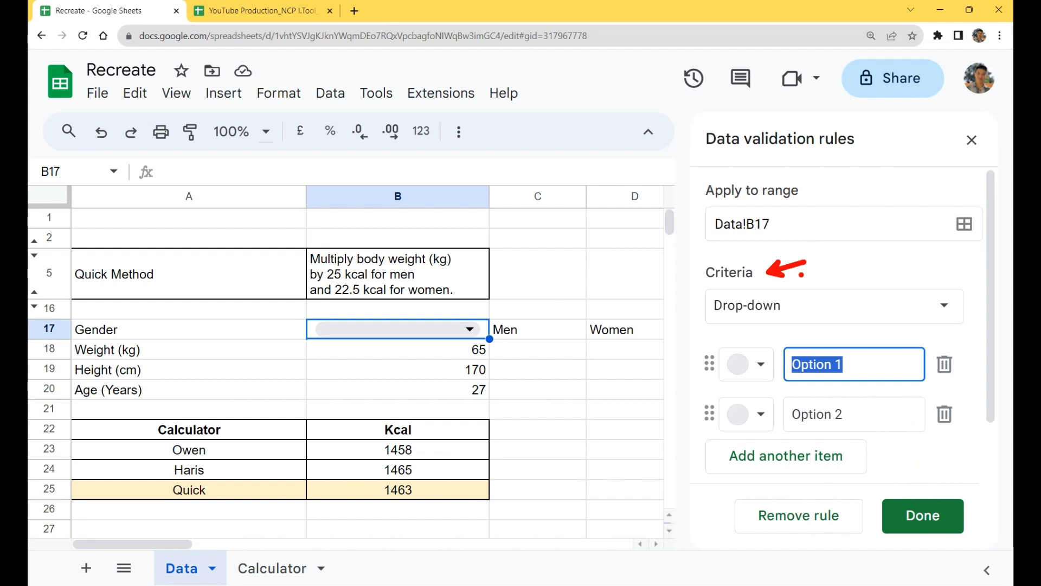
{"action": "left_click", "coordinate": [814, 303]}
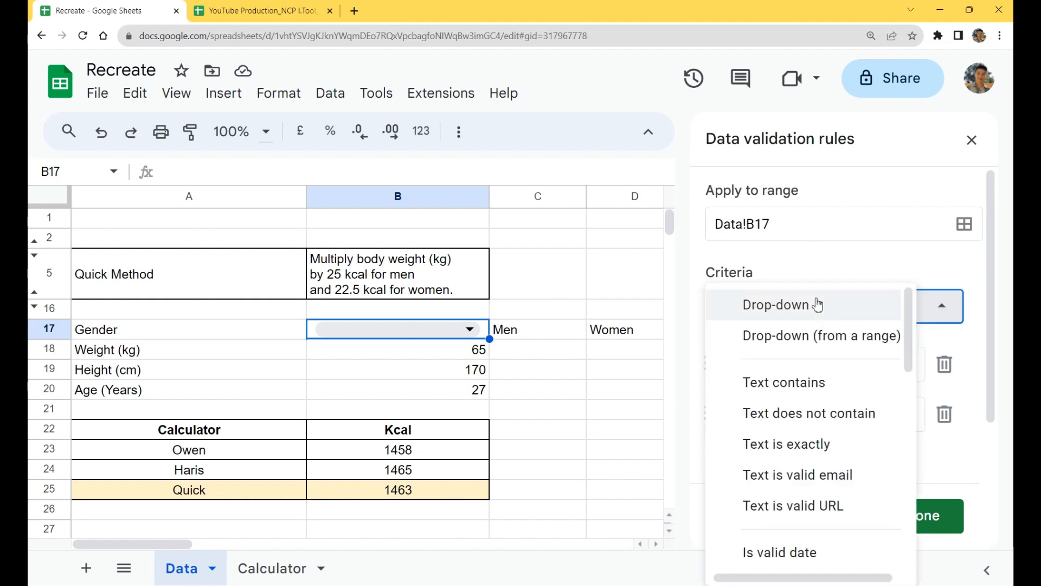
{"action": "scroll", "coordinate": [844, 374], "scroll_direction": "down", "scroll_amount": 10}
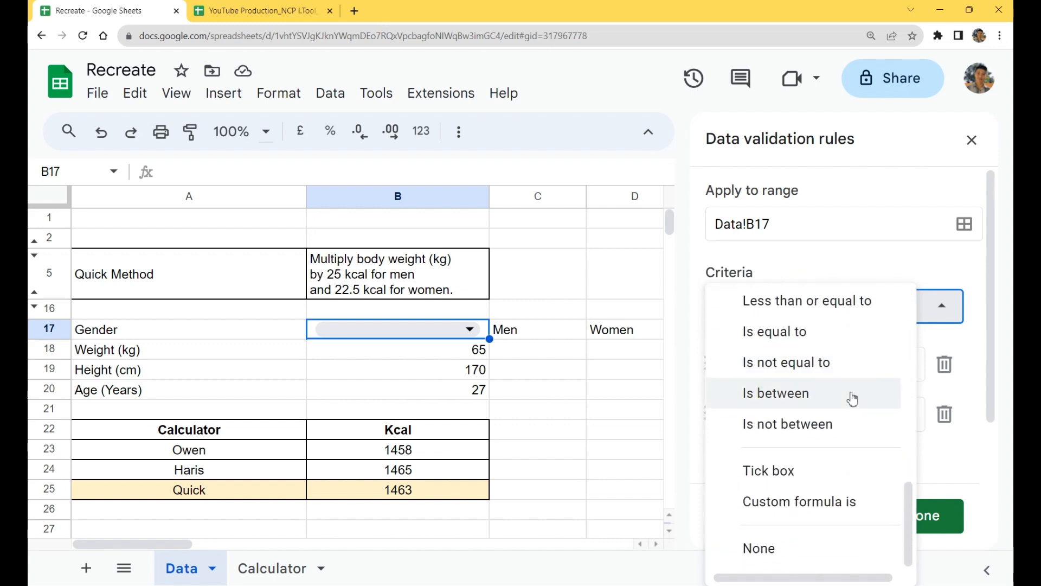
{"action": "scroll", "coordinate": [852, 399], "scroll_direction": "up", "scroll_amount": 4}
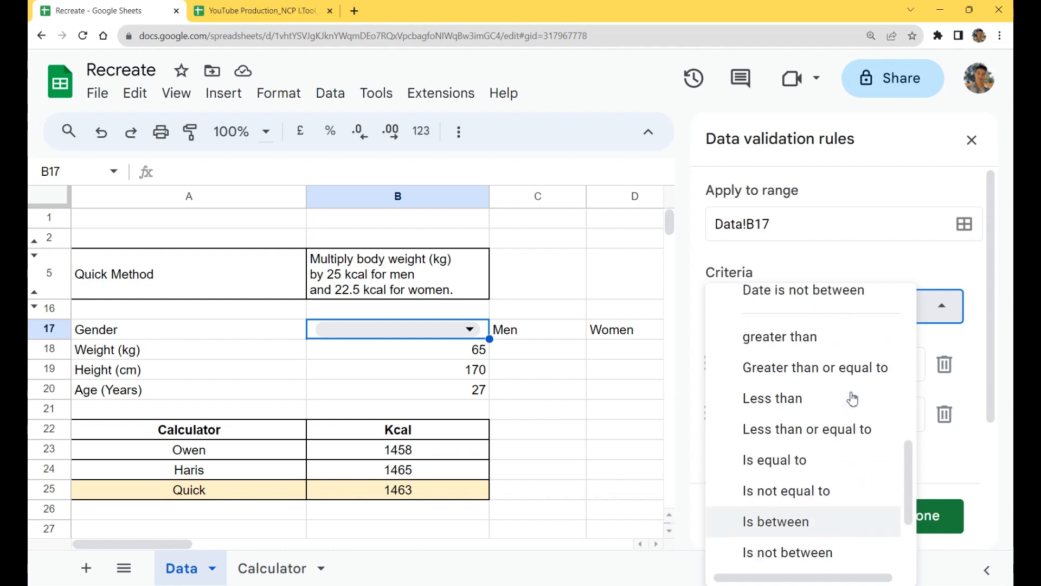
{"action": "scroll", "coordinate": [852, 399], "scroll_direction": "up", "scroll_amount": 2}
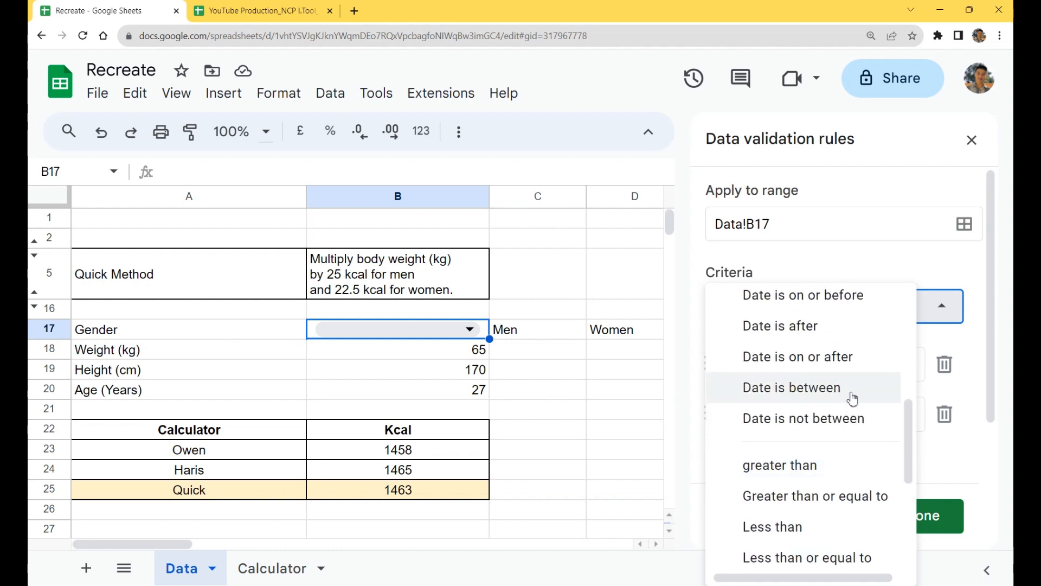
{"action": "scroll", "coordinate": [852, 399], "scroll_direction": "up", "scroll_amount": 6}
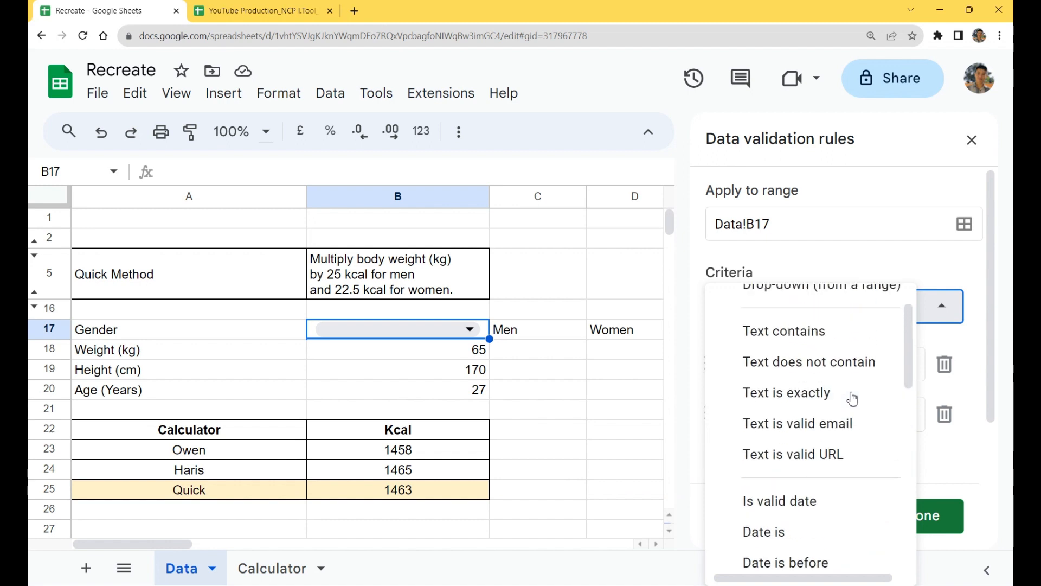
{"action": "left_click", "coordinate": [819, 278]}
Step: Name the two drop-down options of the B17 rule Men and Women
{"action": "left_click", "coordinate": [846, 364]}
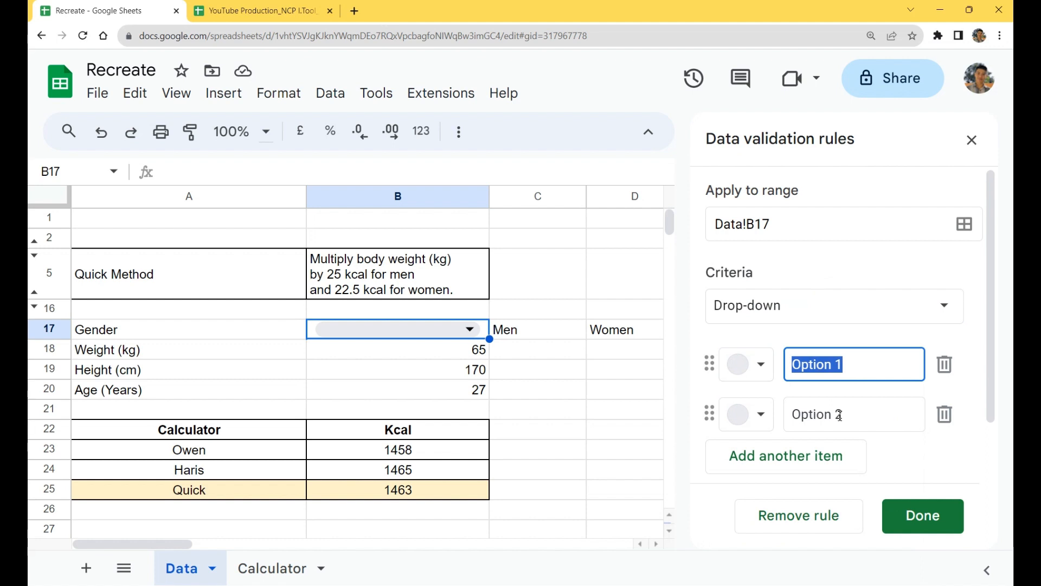
{"action": "type", "text": "m"}
{"action": "type", "text": "m"}
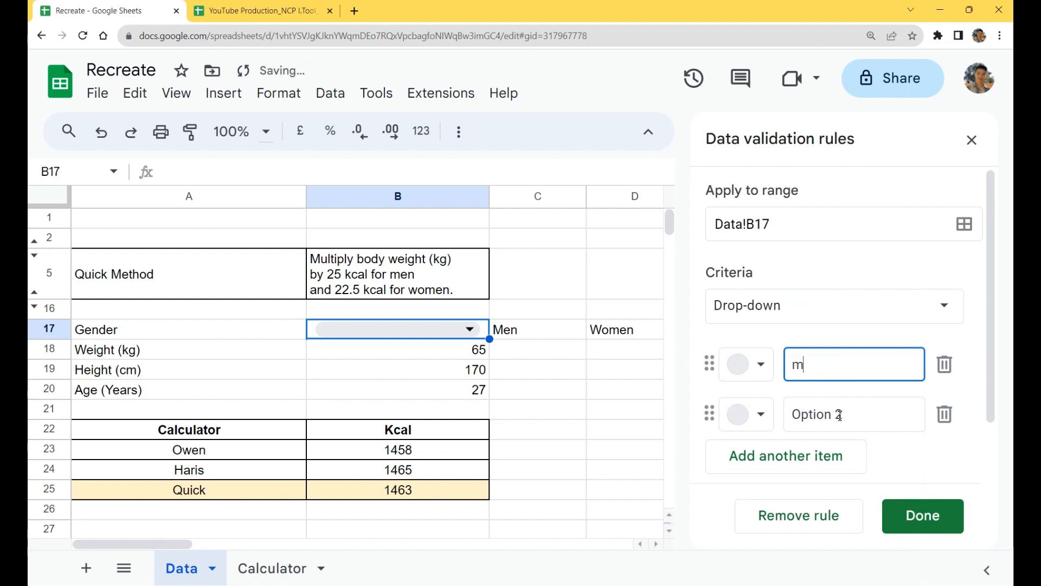
{"action": "key", "text": "BackSpace"}
{"action": "type", "text": "Men"}
{"action": "left_click", "coordinate": [839, 416]}
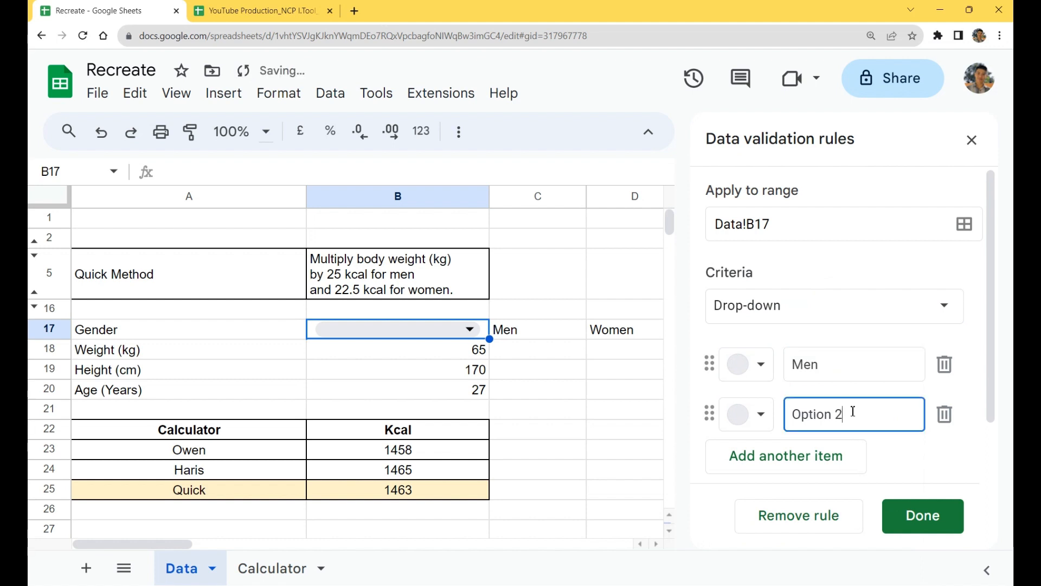
{"action": "key", "text": "ctrl+a"}
{"action": "type", "text": "Women"}
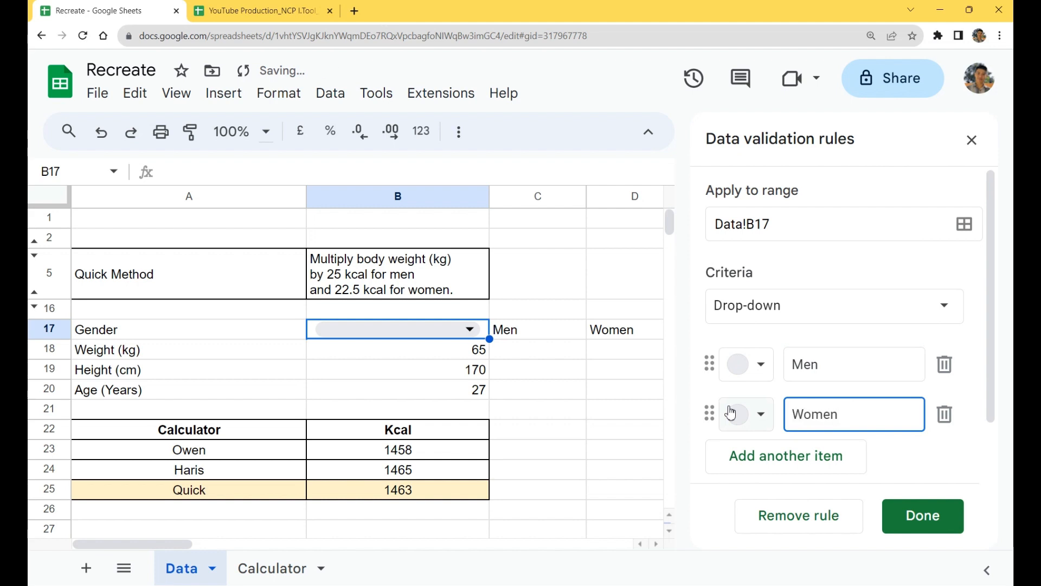
Step: Colour the Men option light blue and the Women option light red, and save the rule
{"action": "left_click", "coordinate": [750, 371]}
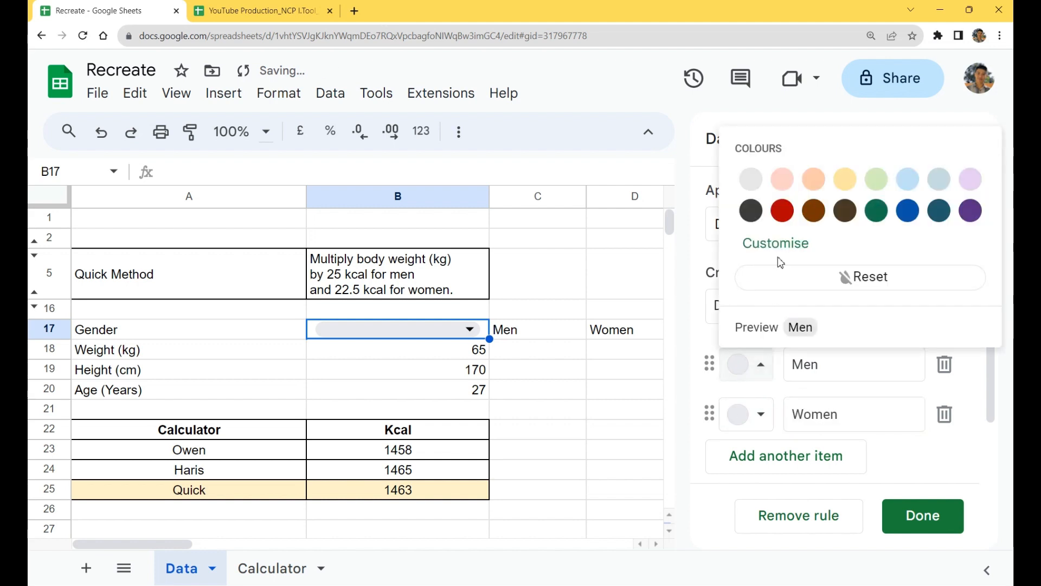
{"action": "left_click", "coordinate": [907, 179]}
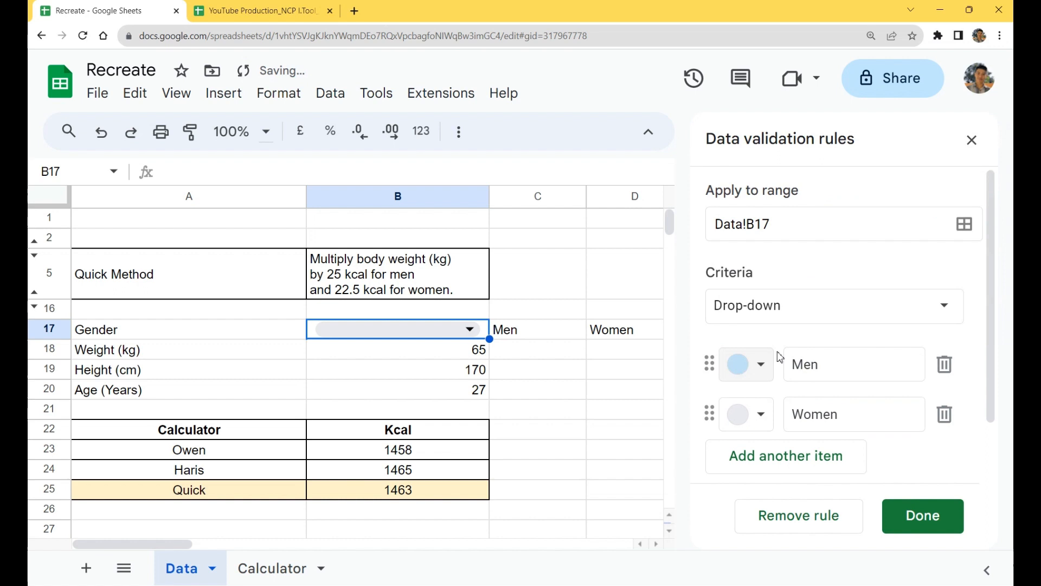
{"action": "left_click", "coordinate": [757, 414]}
{"action": "left_click", "coordinate": [776, 227]}
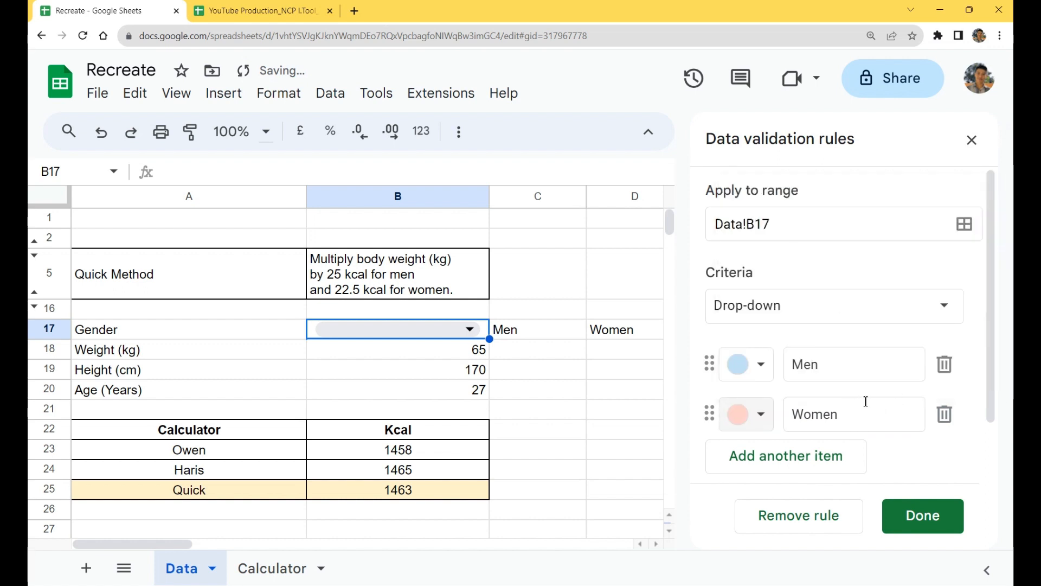
{"action": "scroll", "coordinate": [864, 402], "scroll_direction": "down", "scroll_amount": 2}
{"action": "left_click", "coordinate": [939, 522]}
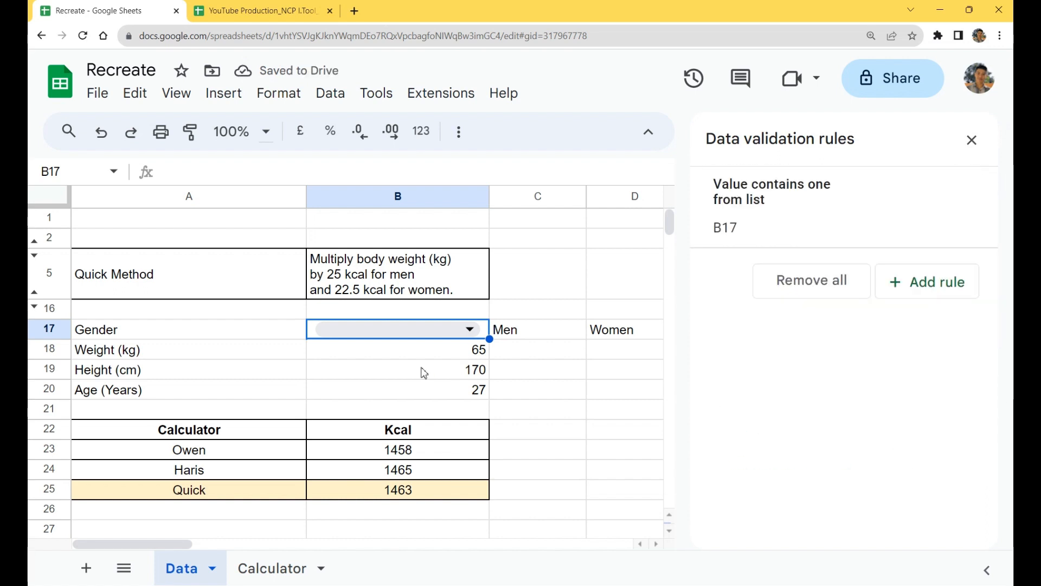
Step: Test the gender drop-down in B17 by alternating between Women and Men, finishing on Men
{"action": "left_click", "coordinate": [445, 330]}
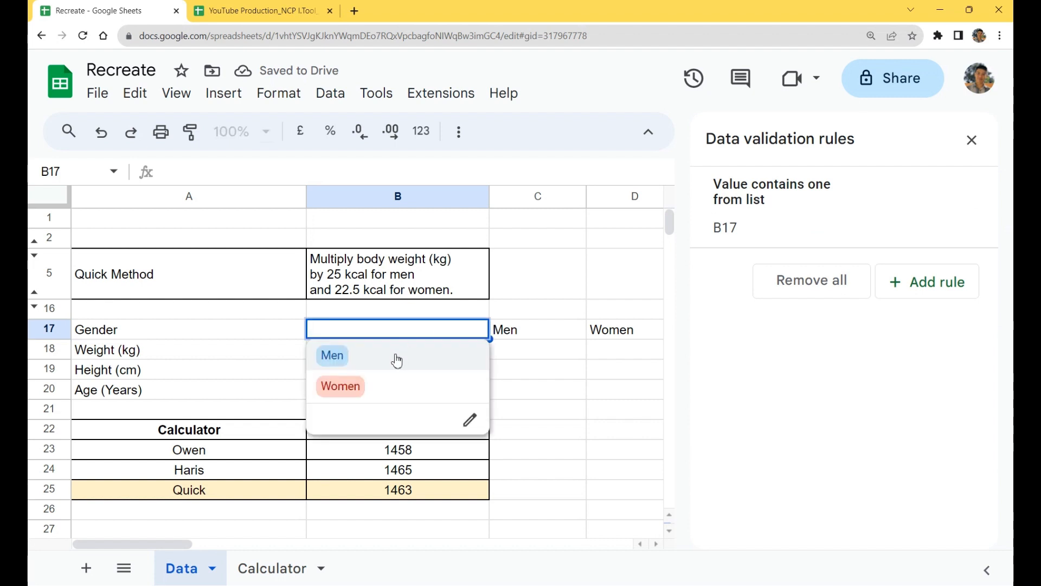
{"action": "left_click", "coordinate": [395, 387]}
{"action": "left_click", "coordinate": [404, 330]}
{"action": "left_click", "coordinate": [417, 356]}
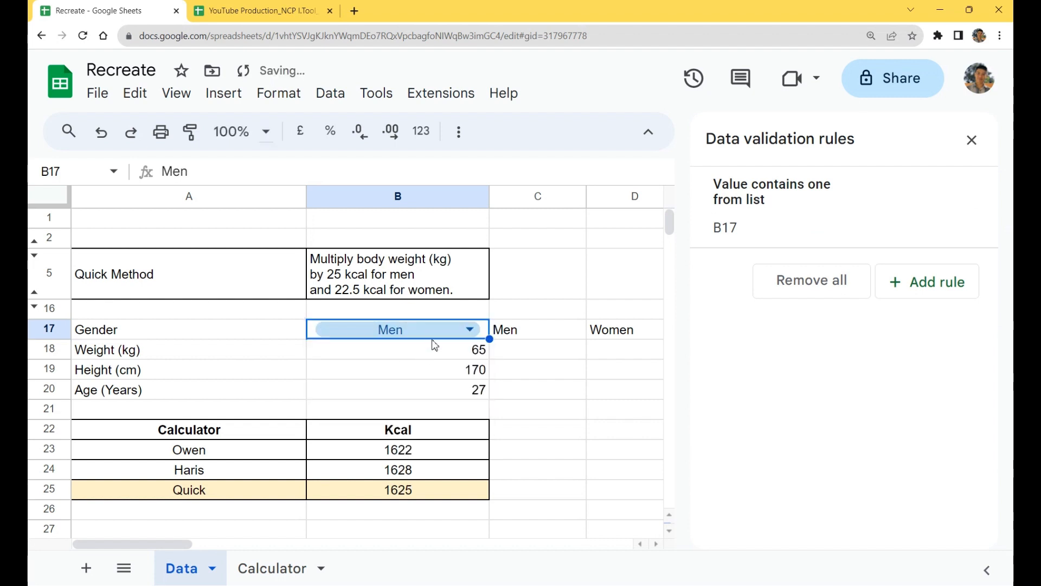
{"action": "left_click", "coordinate": [431, 335]}
{"action": "left_click", "coordinate": [392, 386]}
{"action": "left_click", "coordinate": [411, 330]}
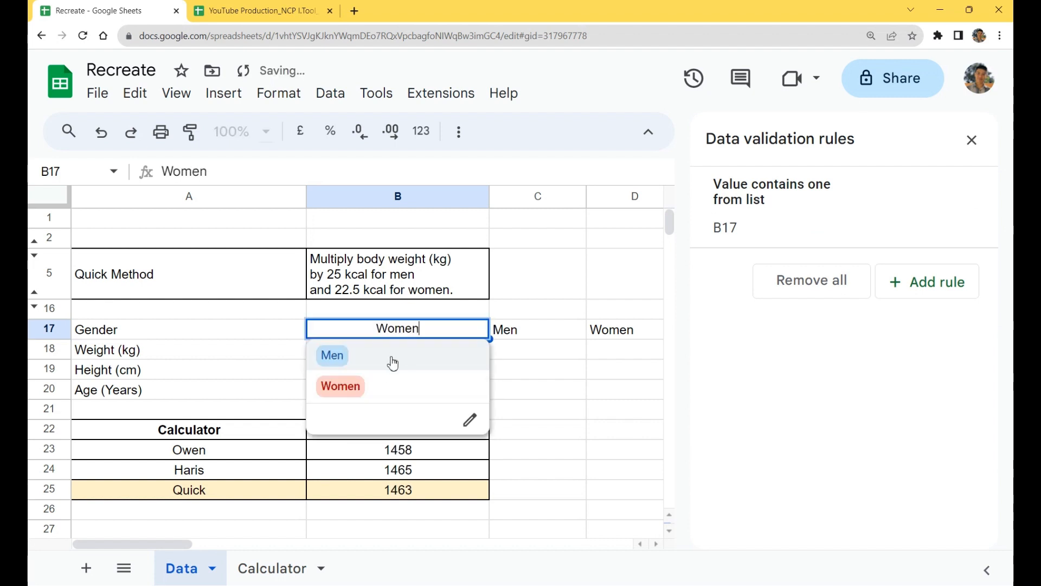
{"action": "left_click", "coordinate": [392, 357]}
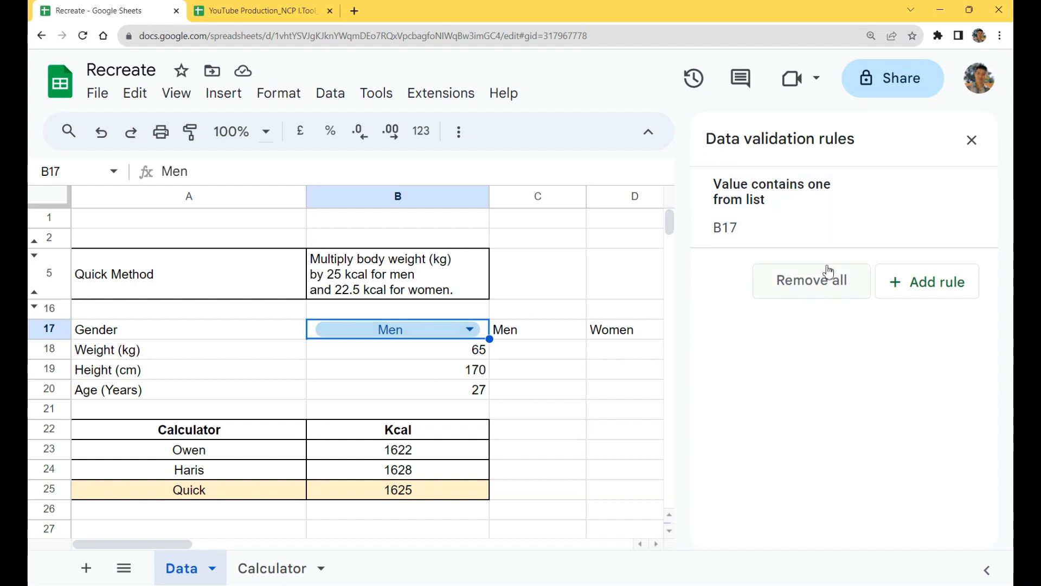
Step: Change the display style of the B17 drop-down rule to Arrow and save it
{"action": "left_click", "coordinate": [793, 224]}
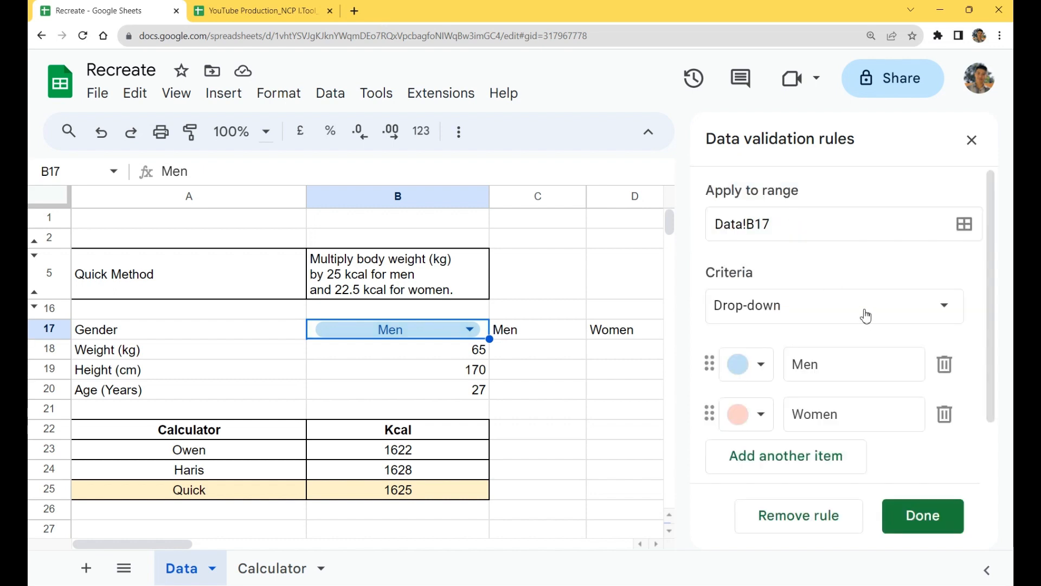
{"action": "scroll", "coordinate": [878, 316], "scroll_direction": "down", "scroll_amount": 2}
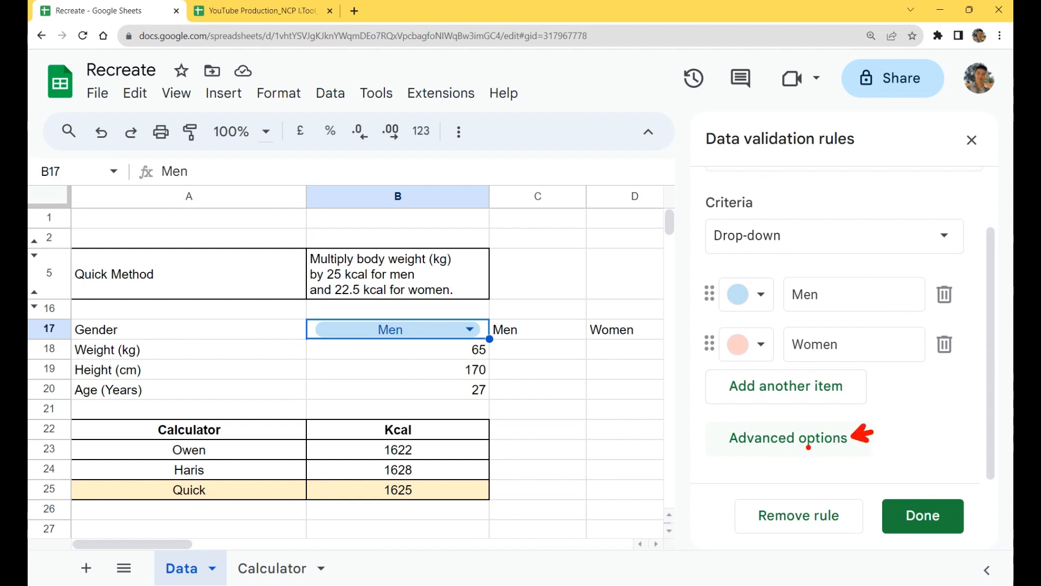
{"action": "left_click", "coordinate": [799, 448]}
{"action": "scroll", "coordinate": [823, 439], "scroll_direction": "down", "scroll_amount": 3}
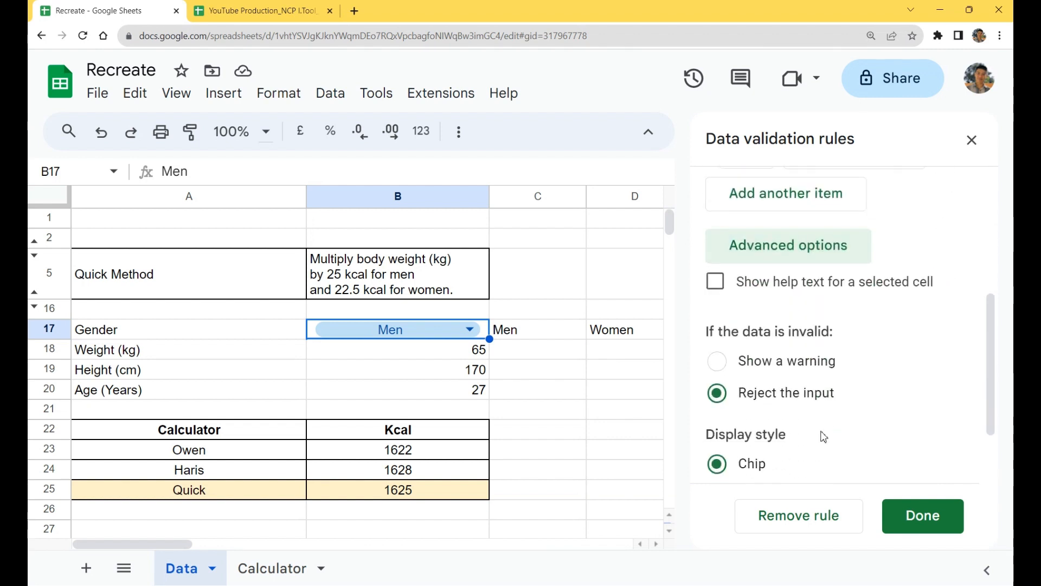
{"action": "scroll", "coordinate": [824, 437], "scroll_direction": "down", "scroll_amount": 2}
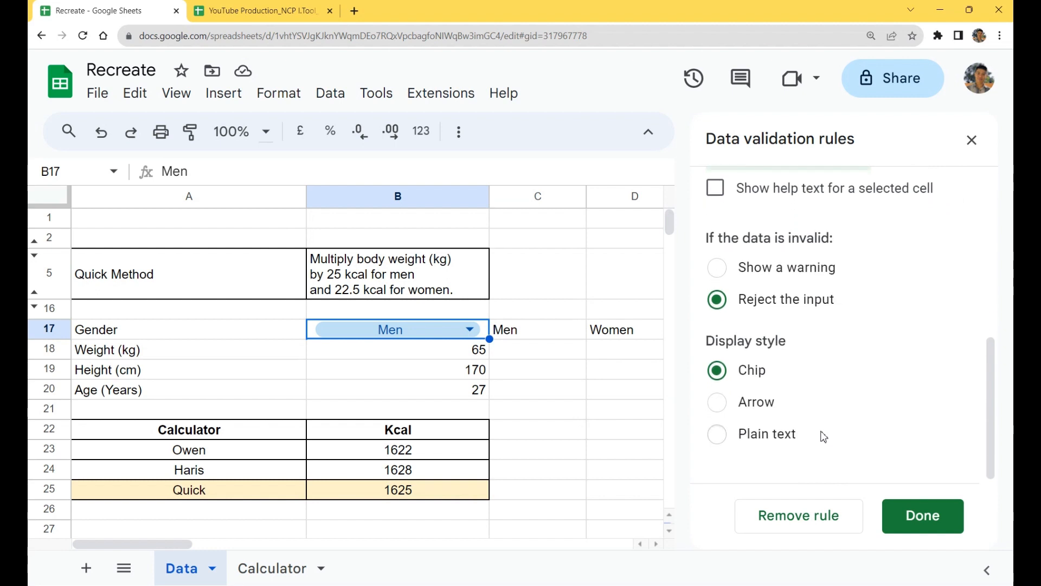
{"action": "left_click", "coordinate": [757, 404]}
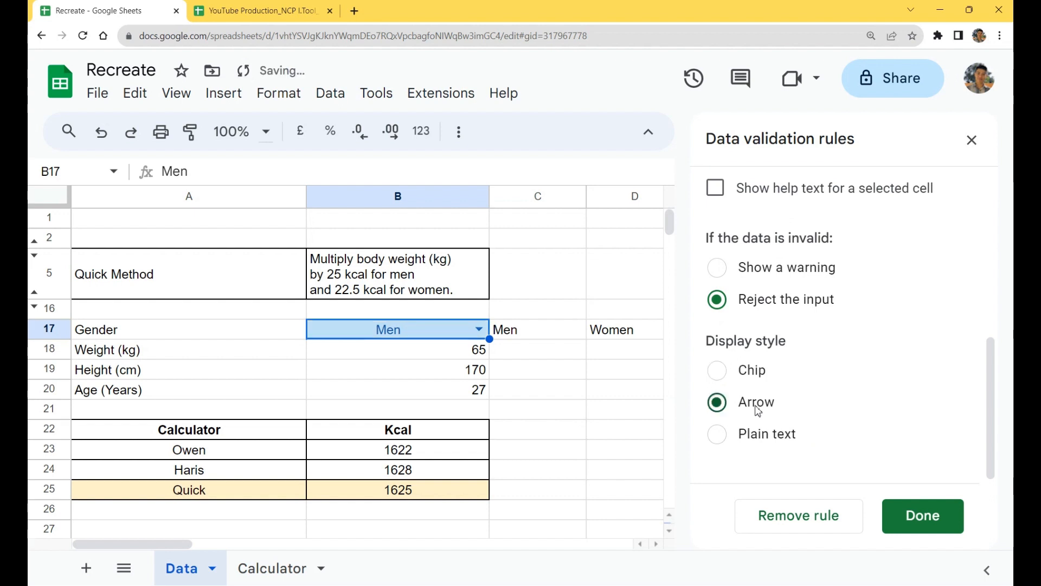
{"action": "scroll", "coordinate": [758, 410], "scroll_direction": "up", "scroll_amount": 1}
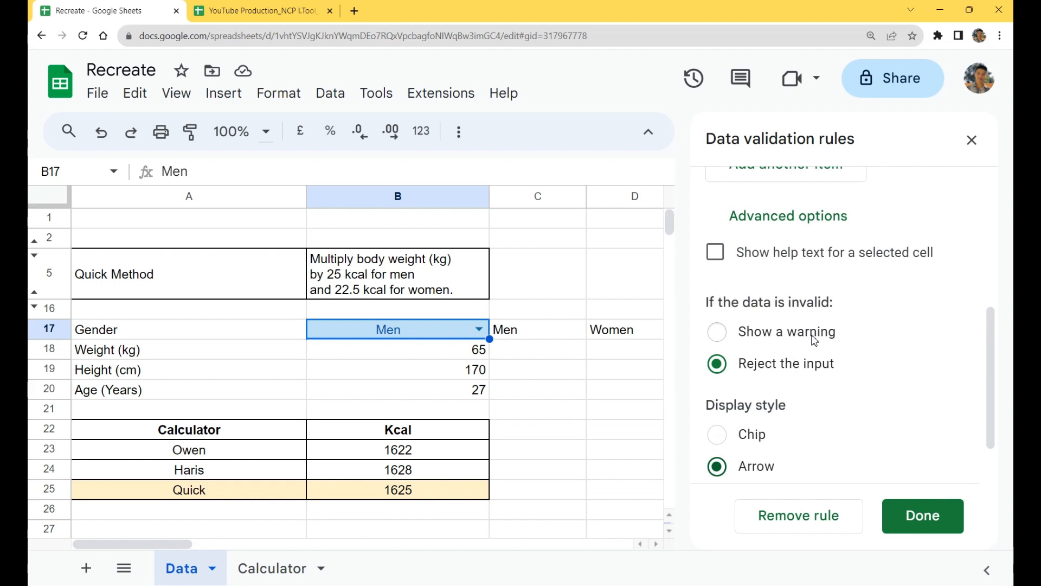
{"action": "left_click", "coordinate": [924, 513]}
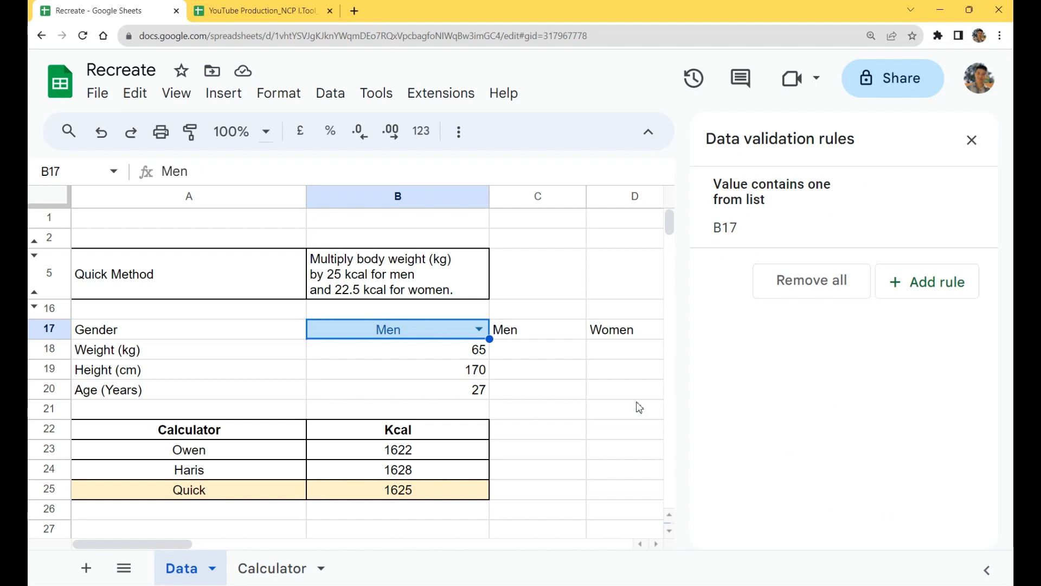
Step: Try to enter the invalid gender You in B17 to test the validation rule
{"action": "left_click", "coordinate": [480, 330]}
{"action": "left_click", "coordinate": [479, 330]}
{"action": "type", "text": "You"}
{"action": "key", "text": "Return"}
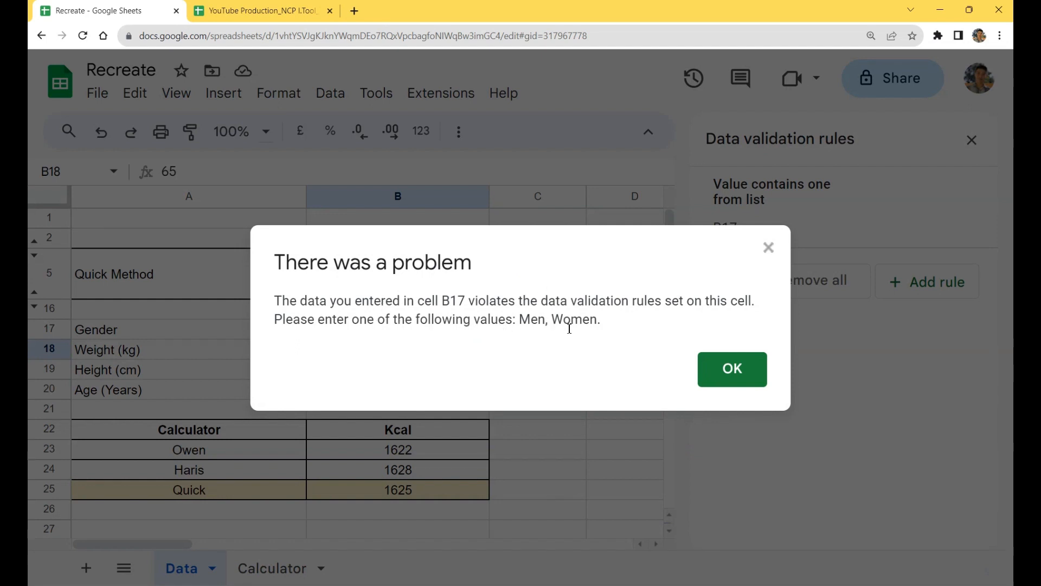
{"action": "left_click", "coordinate": [729, 367]}
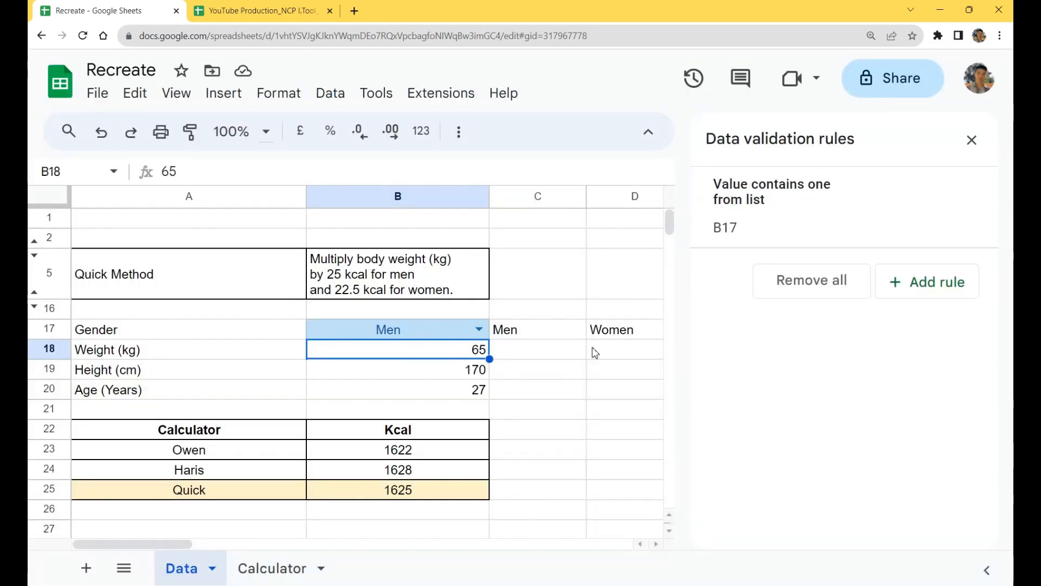
Step: Set the B17 validation rule to show a warning for invalid data and save it
{"action": "left_click", "coordinate": [753, 228]}
{"action": "scroll", "coordinate": [823, 357], "scroll_direction": "down", "scroll_amount": 3}
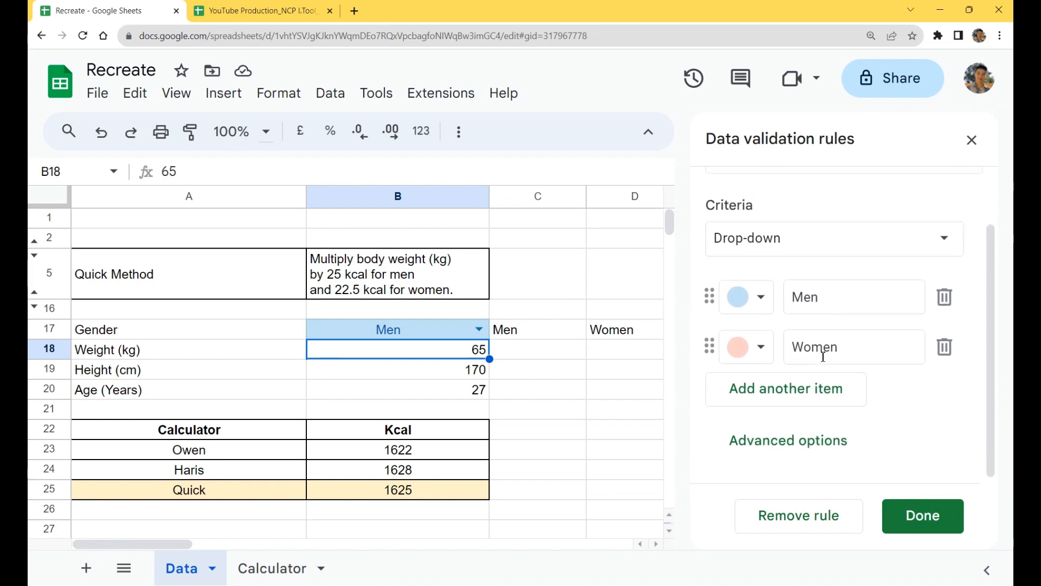
{"action": "left_click", "coordinate": [774, 446]}
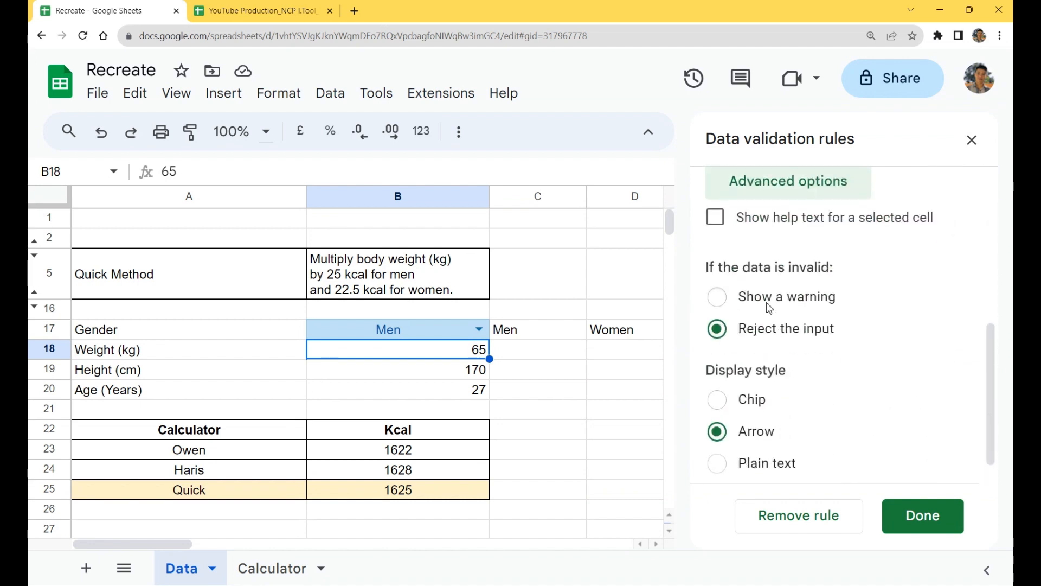
{"action": "left_click", "coordinate": [769, 304]}
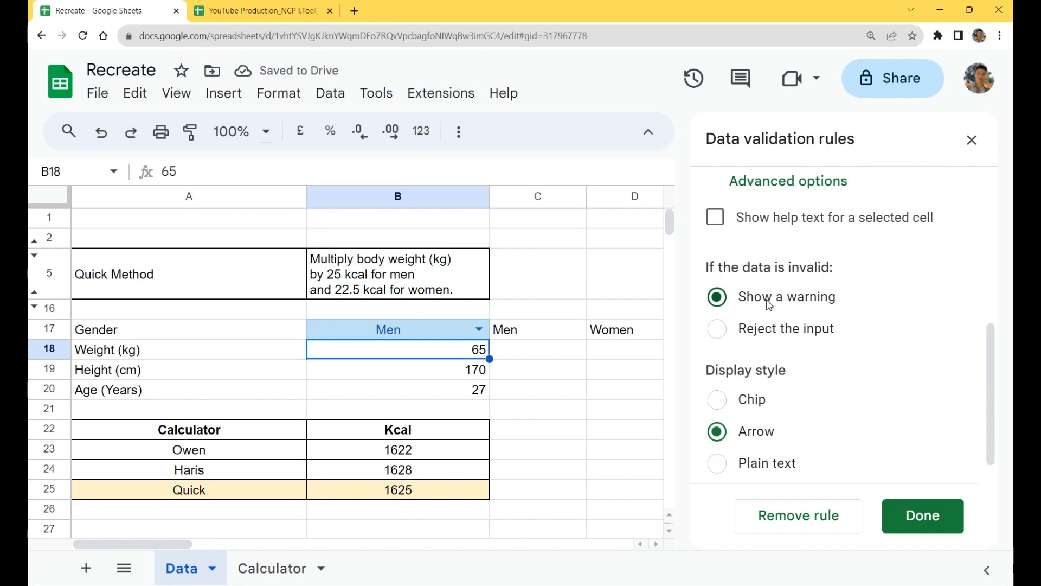
{"action": "left_click", "coordinate": [947, 525]}
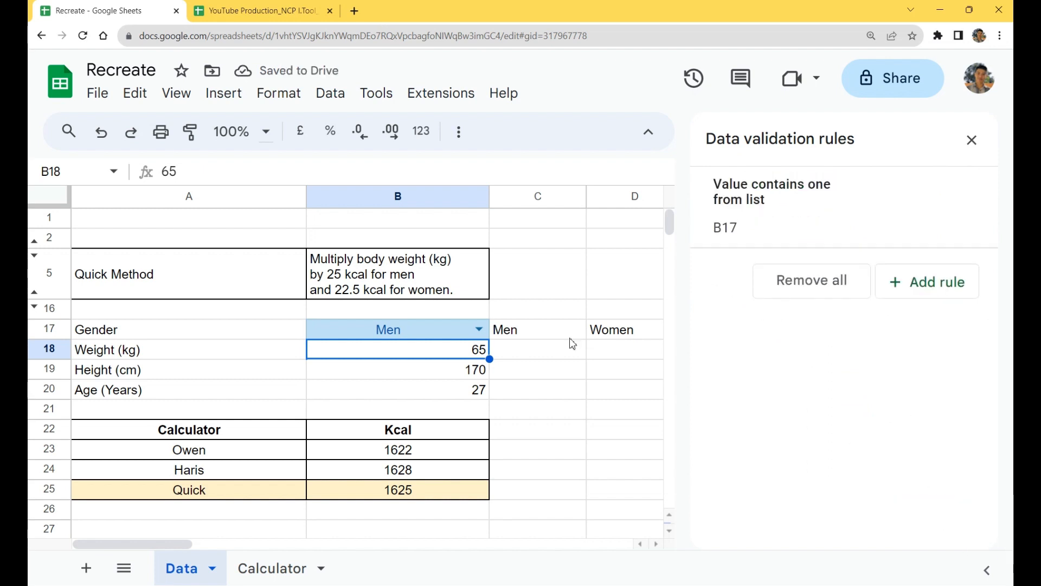
Step: Enter the invalid gender You in B17 and reselect the cell to test the warning setting
{"action": "left_click", "coordinate": [450, 332]}
{"action": "type", "text": "You"}
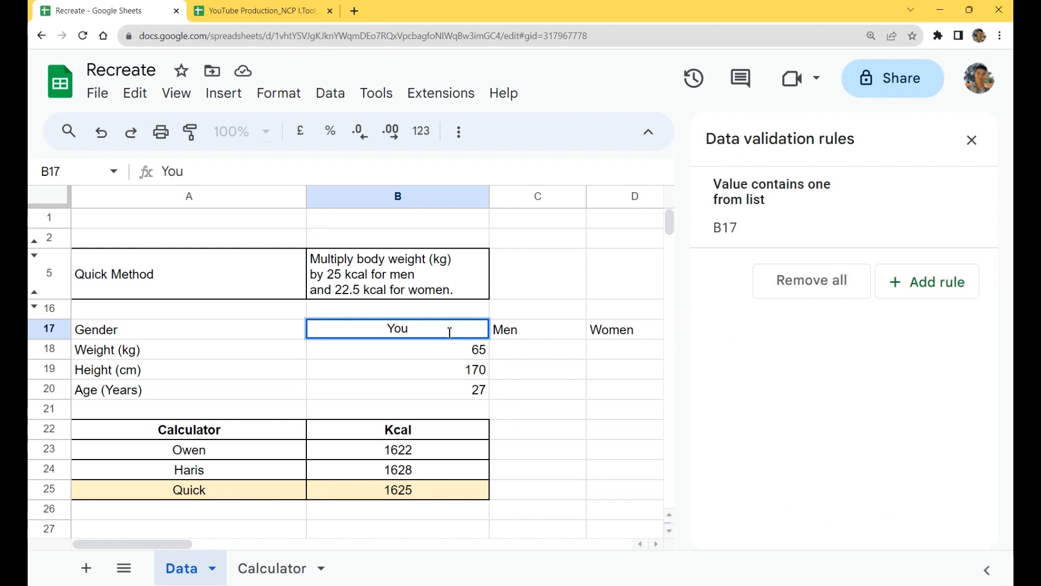
{"action": "key", "text": "Return"}
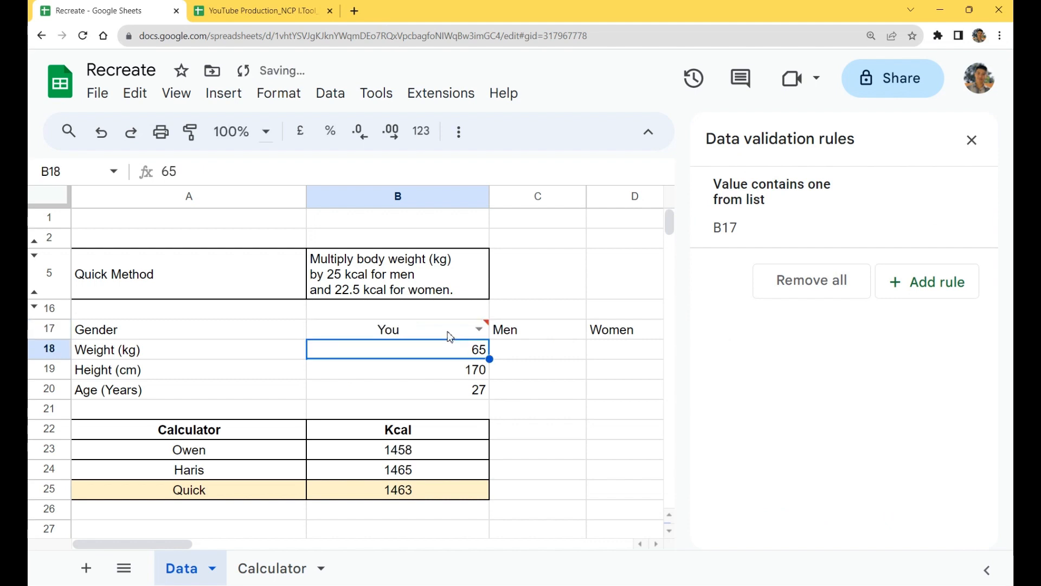
{"action": "left_click", "coordinate": [449, 333]}
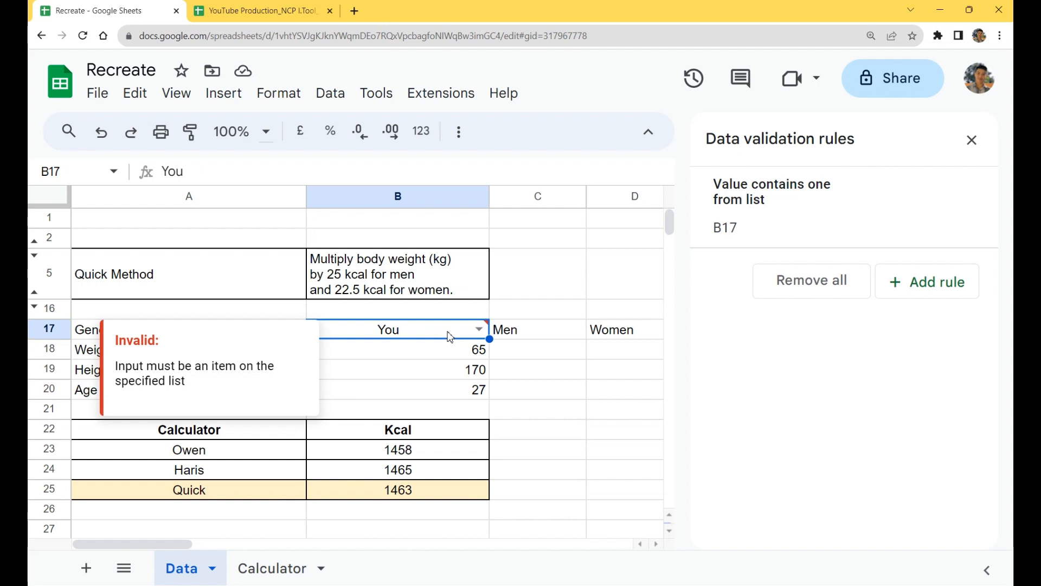
Step: Set the B17 drop-down validation rule to reject the input when the data is invalid
{"action": "left_click", "coordinate": [853, 228]}
{"action": "scroll", "coordinate": [849, 353], "scroll_direction": "down", "scroll_amount": 2}
{"action": "left_click", "coordinate": [828, 437]}
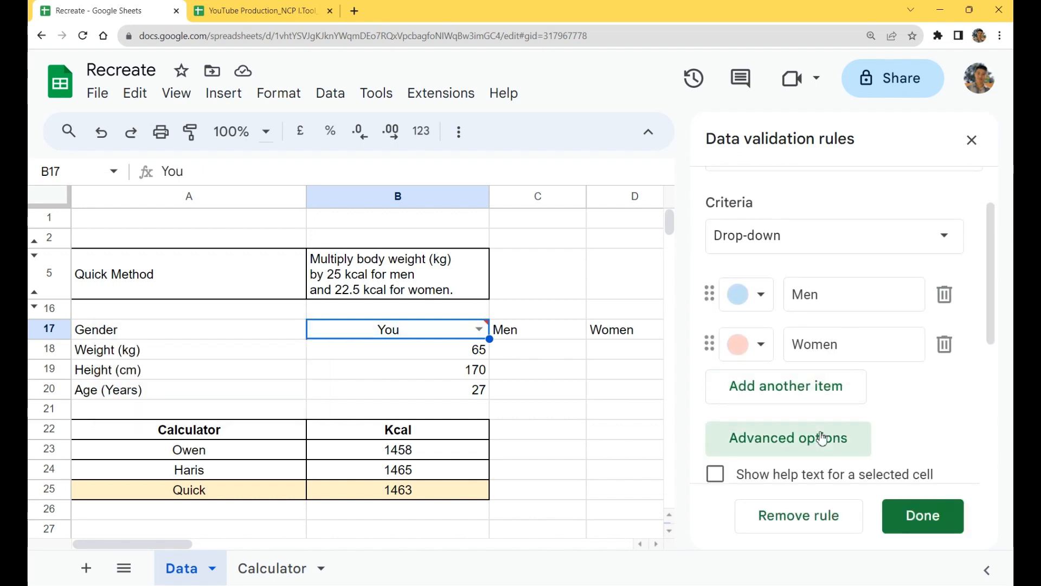
{"action": "scroll", "coordinate": [829, 379], "scroll_direction": "down", "scroll_amount": 5}
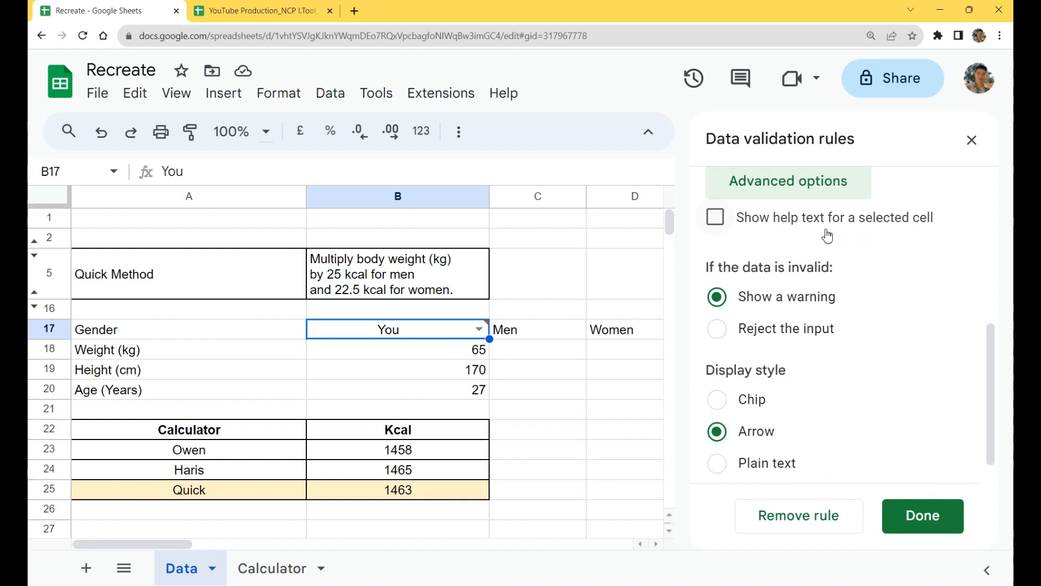
{"action": "left_click", "coordinate": [813, 330]}
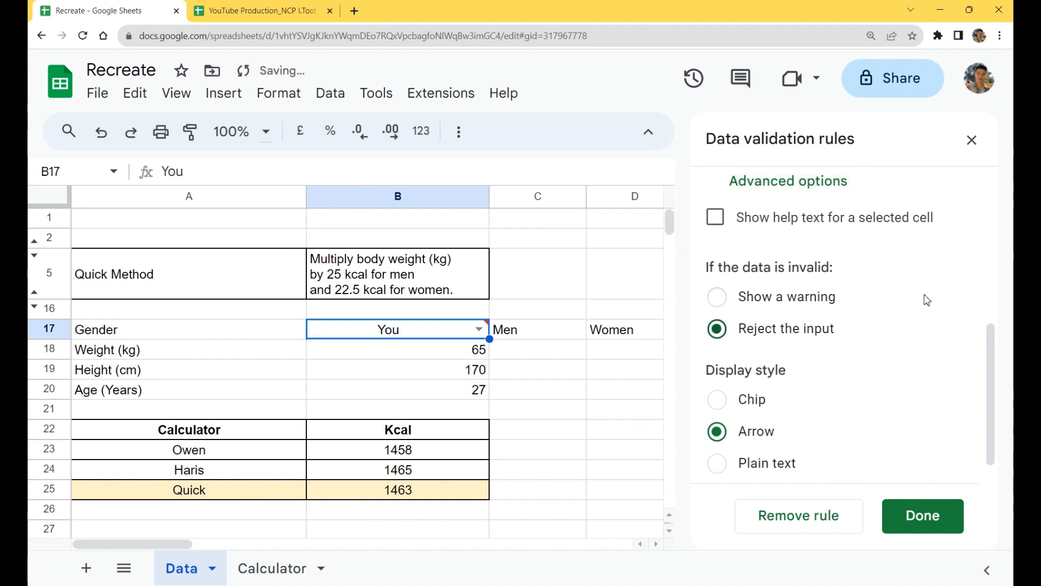
Step: Enable help text for the B17 rule reading "Please choose only Men and Women" and save the rule
{"action": "left_click", "coordinate": [856, 218]}
{"action": "left_click", "coordinate": [839, 257]}
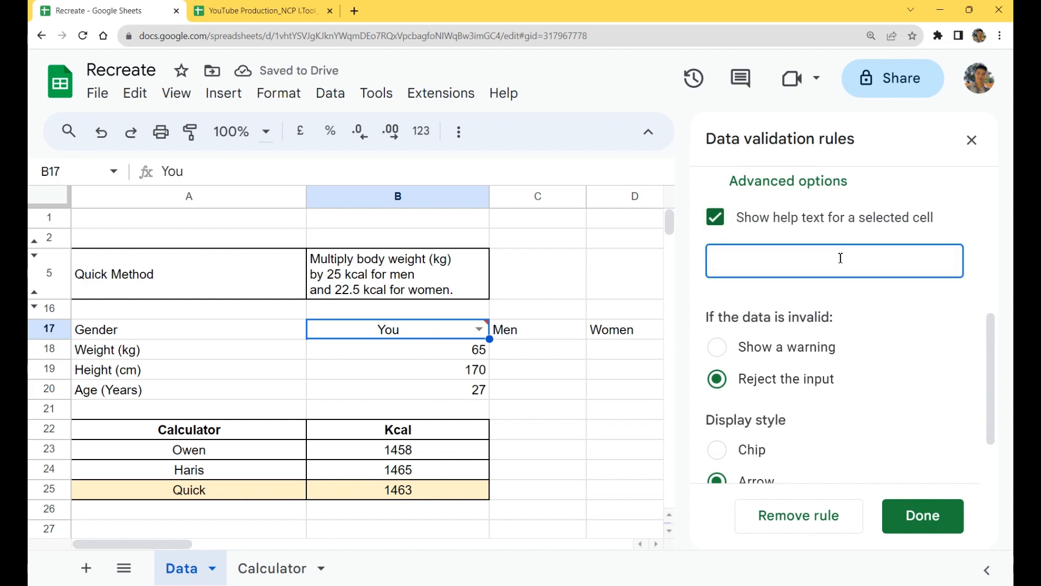
{"action": "type", "text": "Pleas"}
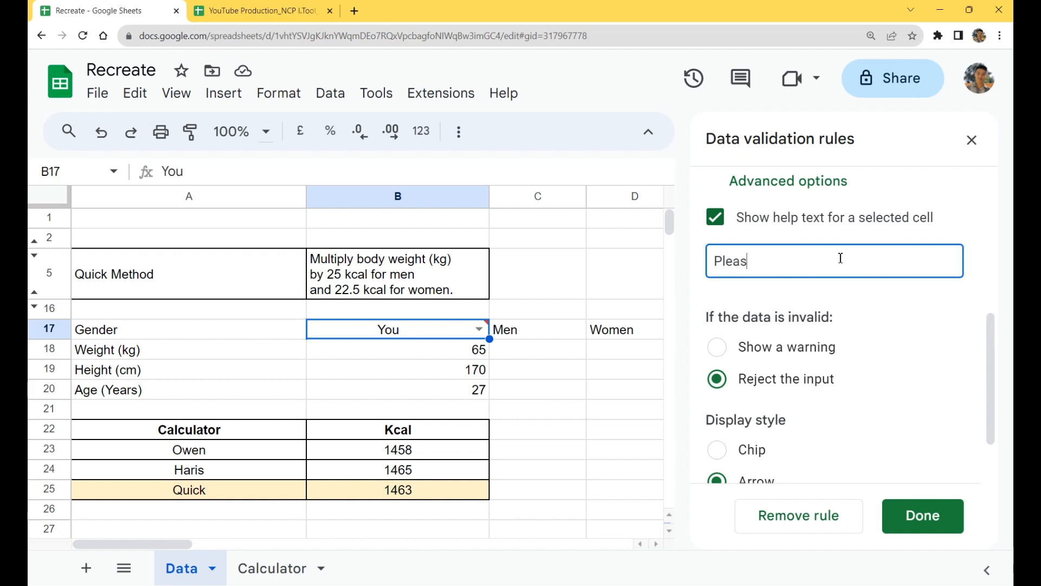
{"action": "type", "text": "e choose only "}
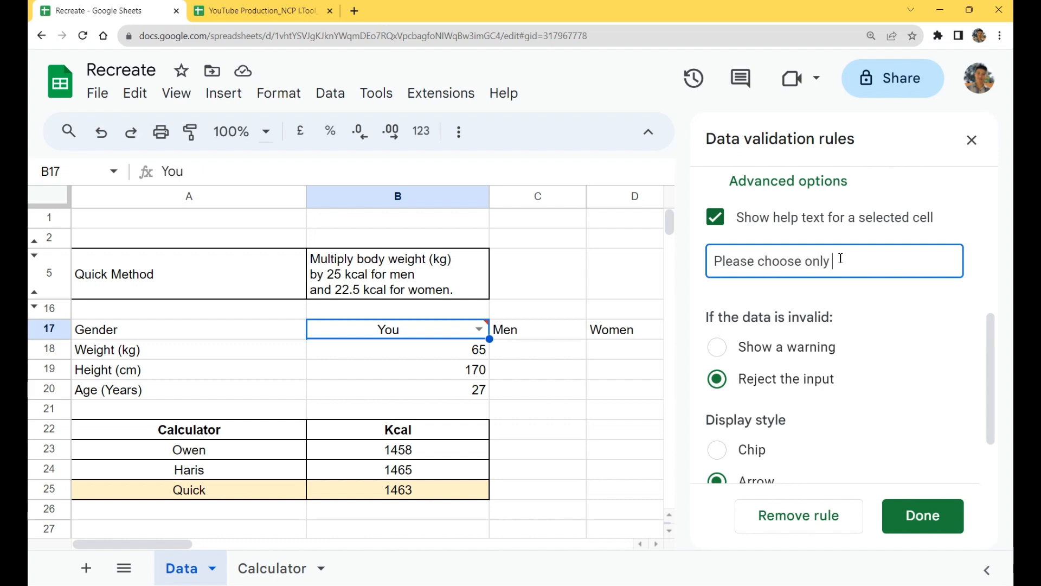
{"action": "type", "text": "Men and Women"}
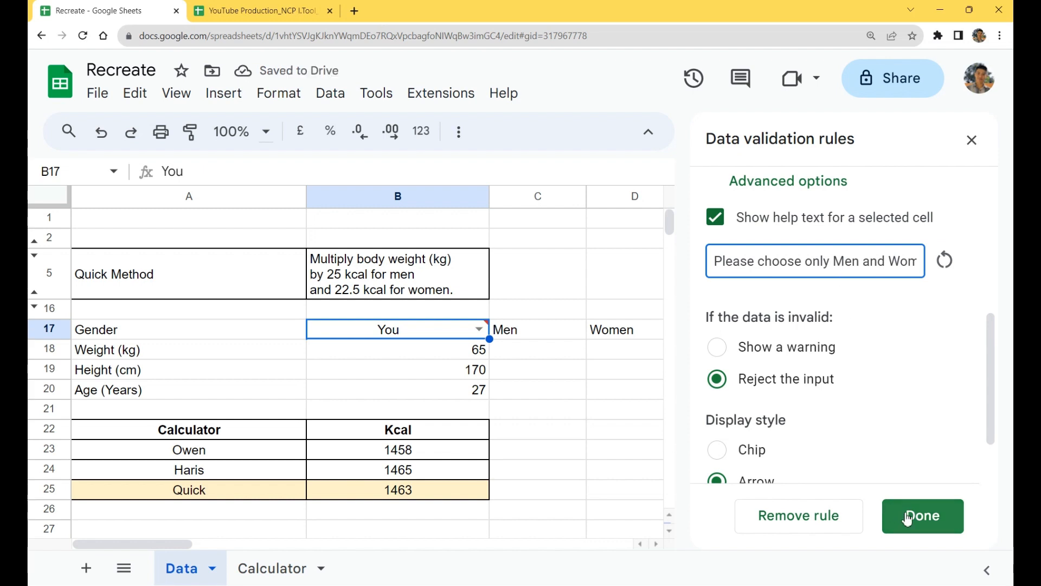
{"action": "left_click", "coordinate": [931, 518]}
Step: Try to enter the invalid text Ter in B17 to test the custom rejection message, and dismiss the alert
{"action": "mouse_move", "coordinate": [433, 338]}
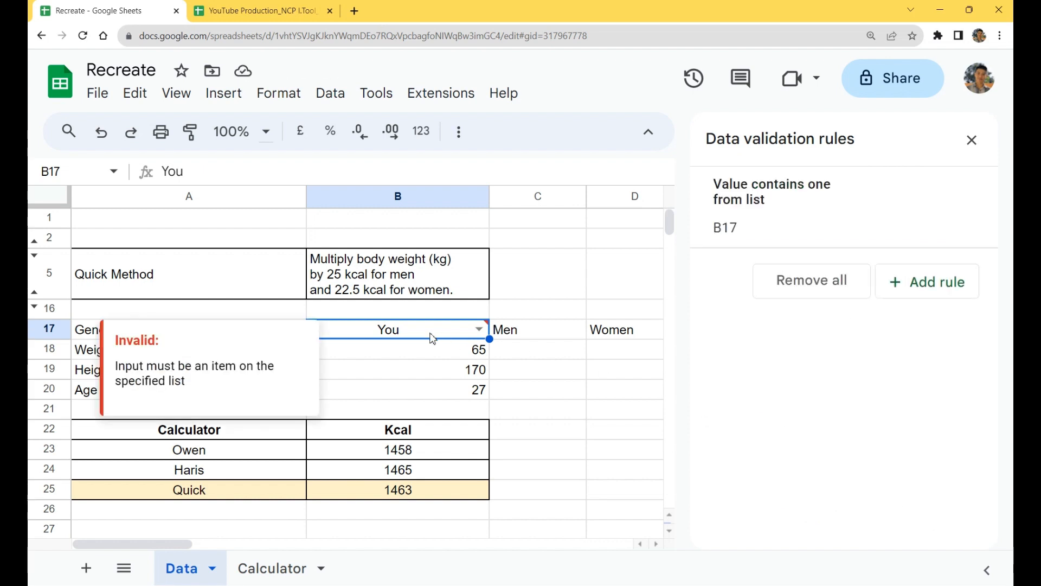
{"action": "type", "text": "Te"}
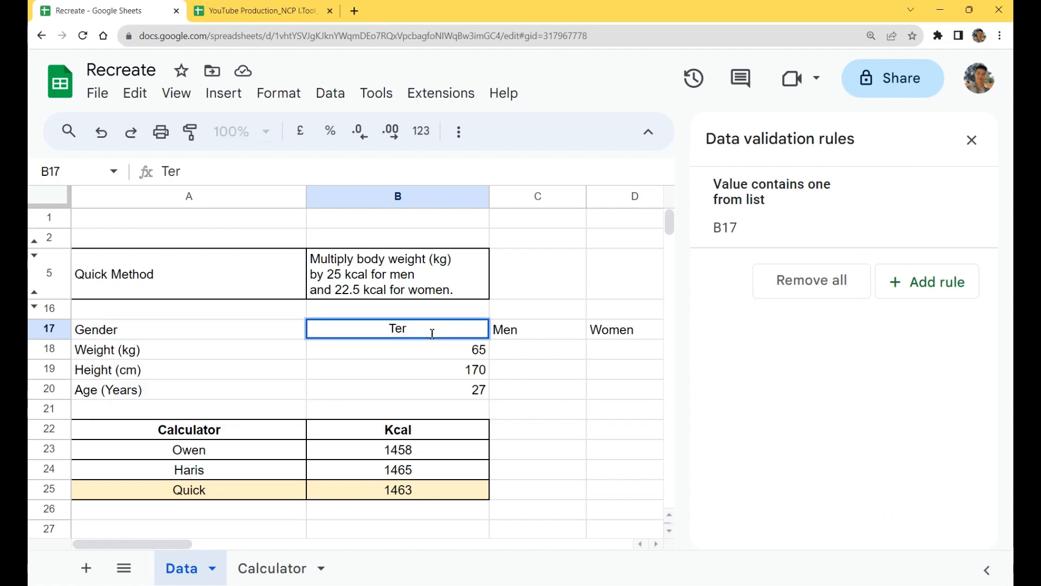
{"action": "type", "text": "r"}
{"action": "key", "text": "Return"}
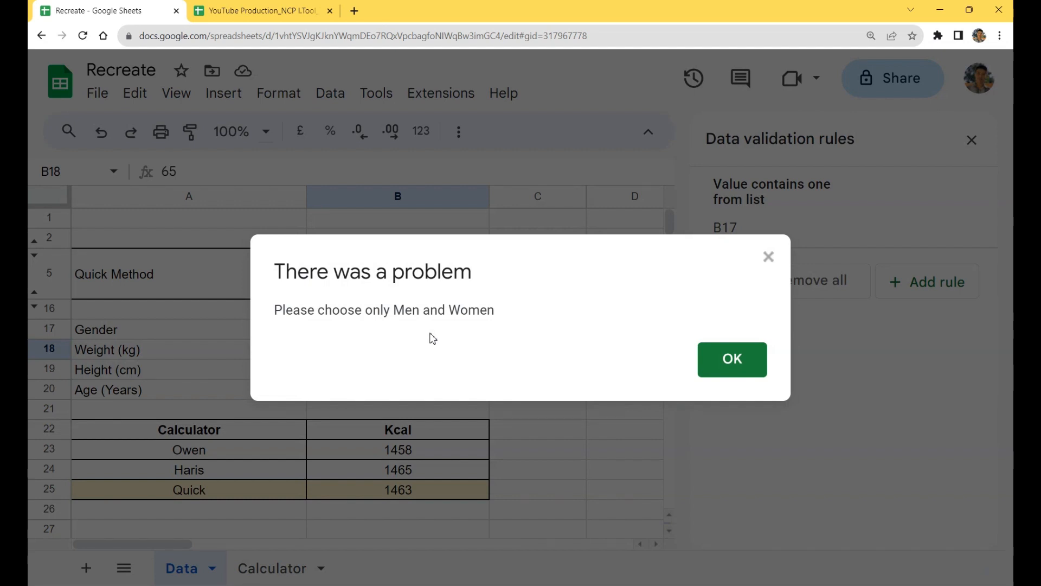
{"action": "left_click", "coordinate": [753, 359]}
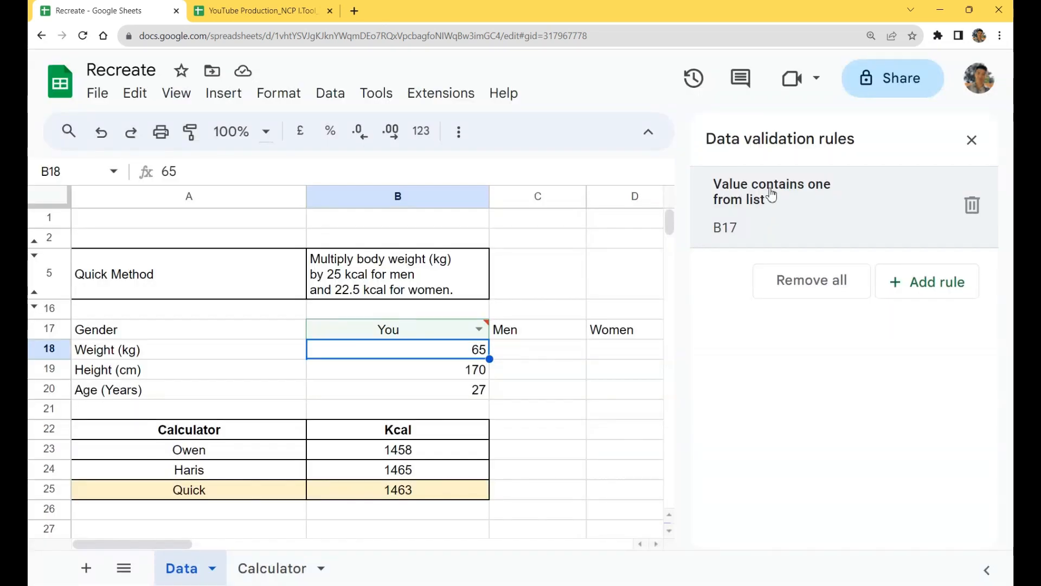
Step: Change the B17 rule's help text to "Please choose only Men or Women" and save the rule
{"action": "left_click", "coordinate": [772, 195]}
{"action": "scroll", "coordinate": [857, 412], "scroll_direction": "down", "scroll_amount": 2}
{"action": "left_click", "coordinate": [860, 437]}
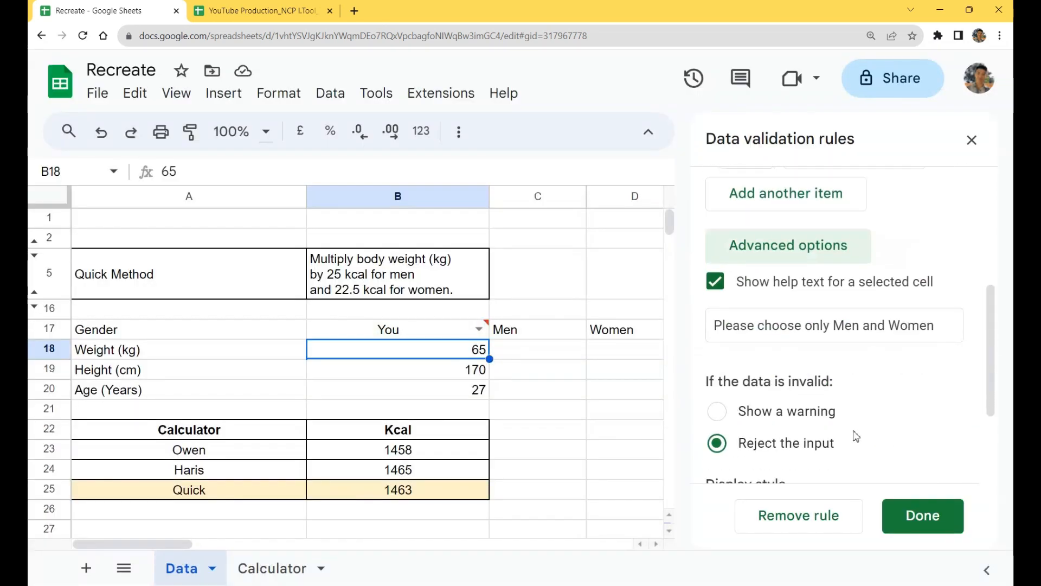
{"action": "double_click", "coordinate": [872, 325]}
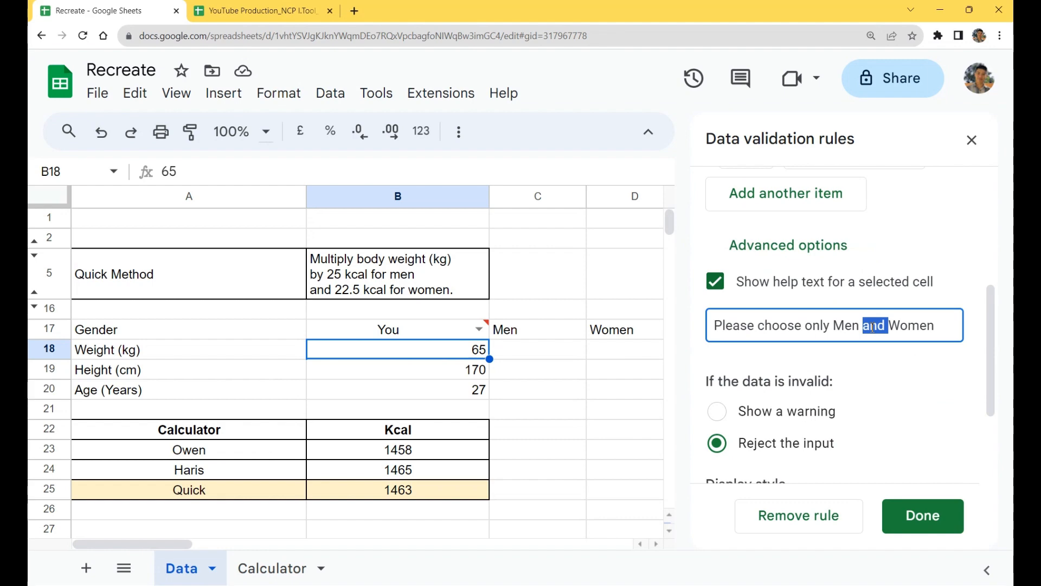
{"action": "type", "text": "or"}
{"action": "left_click", "coordinate": [921, 513]}
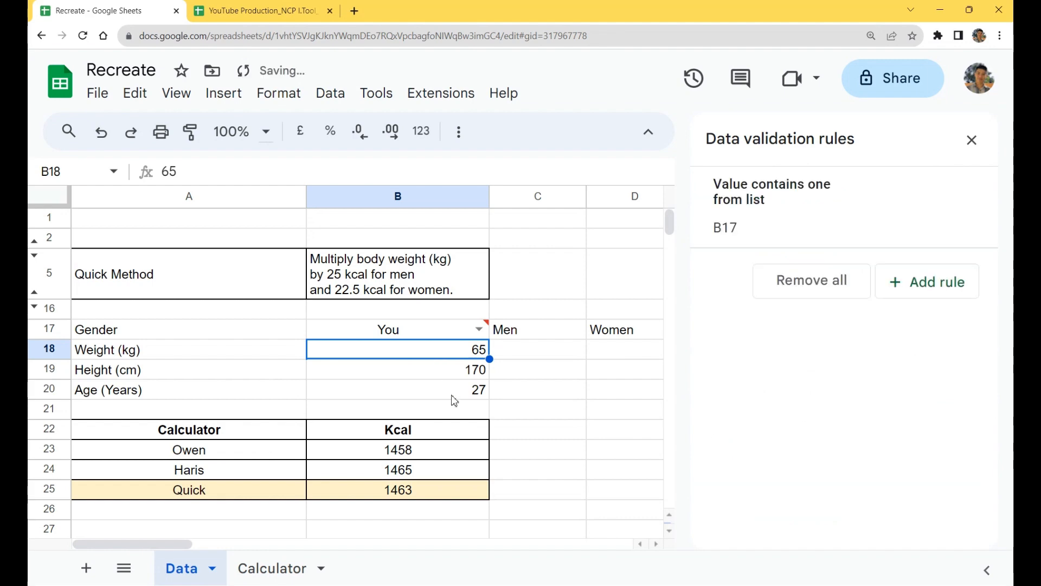
Step: Try another invalid entry in B17 to check the reworded help text, and dismiss the alert
{"action": "left_click", "coordinate": [425, 337]}
{"action": "type", "text": "tE"}
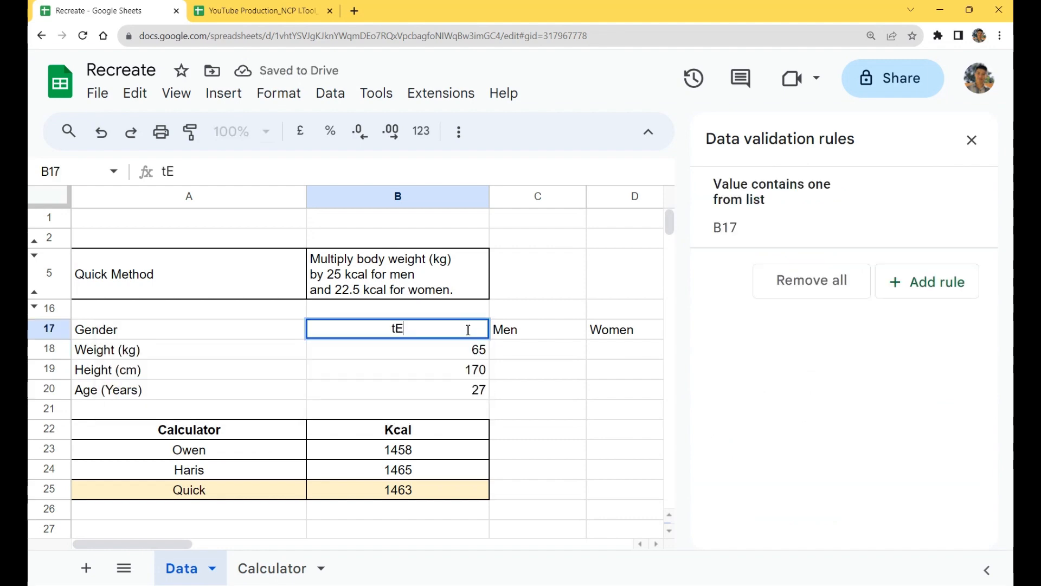
{"action": "key", "text": "Return"}
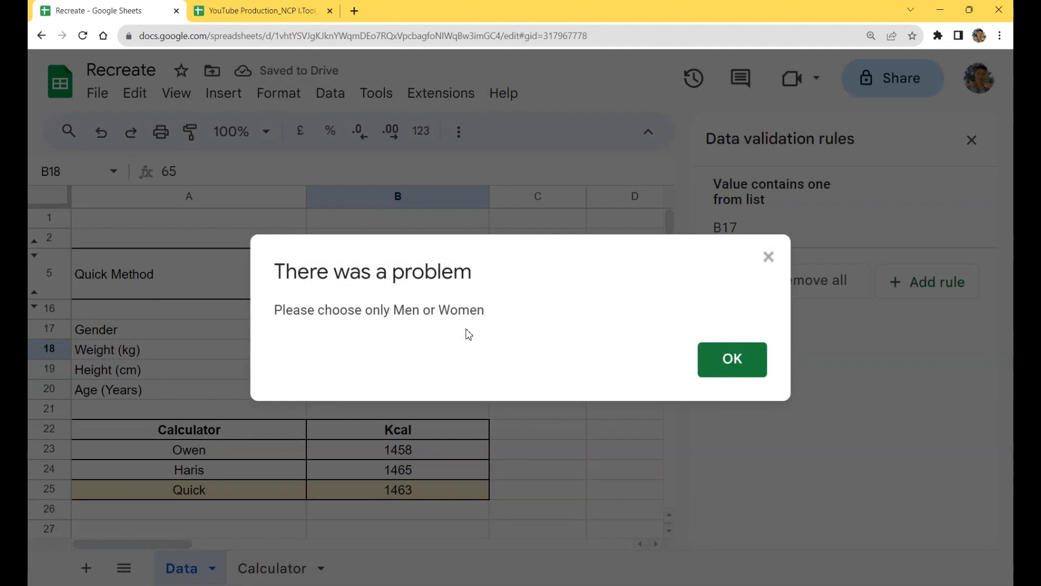
{"action": "left_click", "coordinate": [743, 363]}
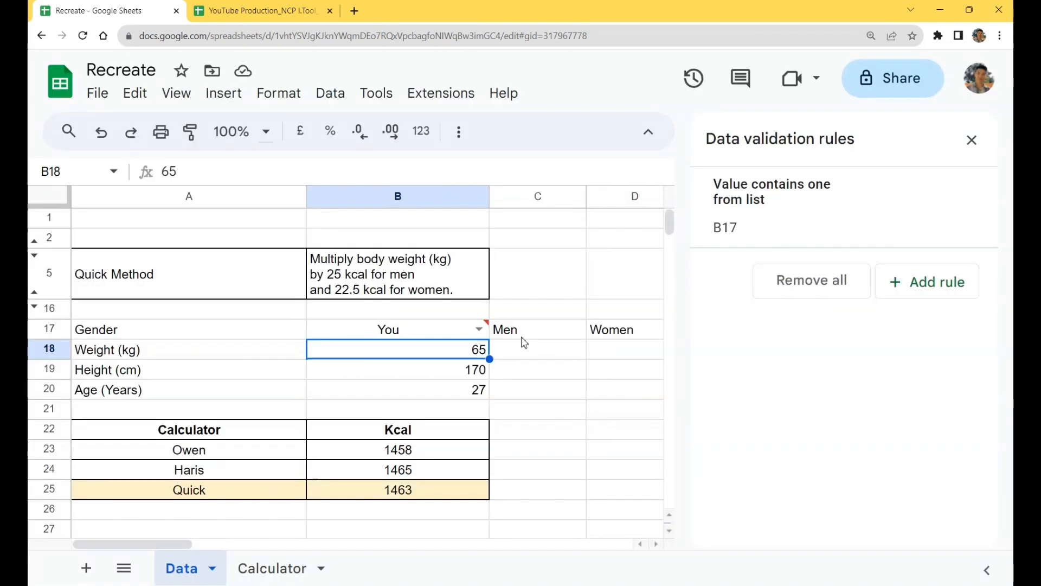
Step: Choose Women and then Men from the B17 gender drop-down to test the valid options
{"action": "left_click", "coordinate": [479, 329]}
{"action": "left_click", "coordinate": [356, 380]}
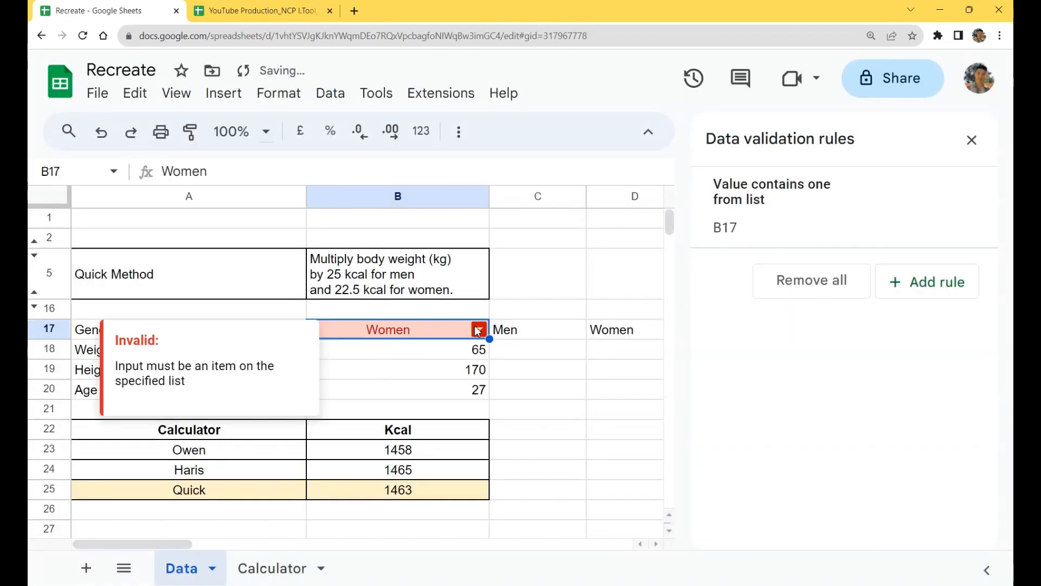
{"action": "left_click", "coordinate": [478, 330]}
{"action": "left_click", "coordinate": [372, 369]}
{"action": "left_click", "coordinate": [479, 328]}
{"action": "left_click", "coordinate": [461, 351]}
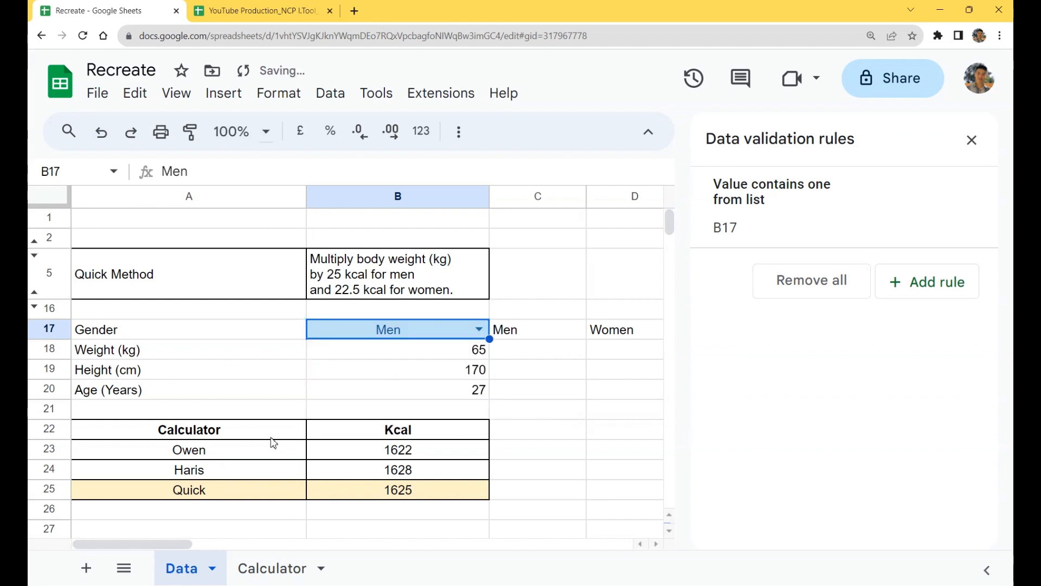
Step: Close the data validation rules and unhide rows 6 to 15 of the BMR formula table
{"action": "left_click_drag", "start_coordinate": [271, 437], "coordinate": [461, 494]}
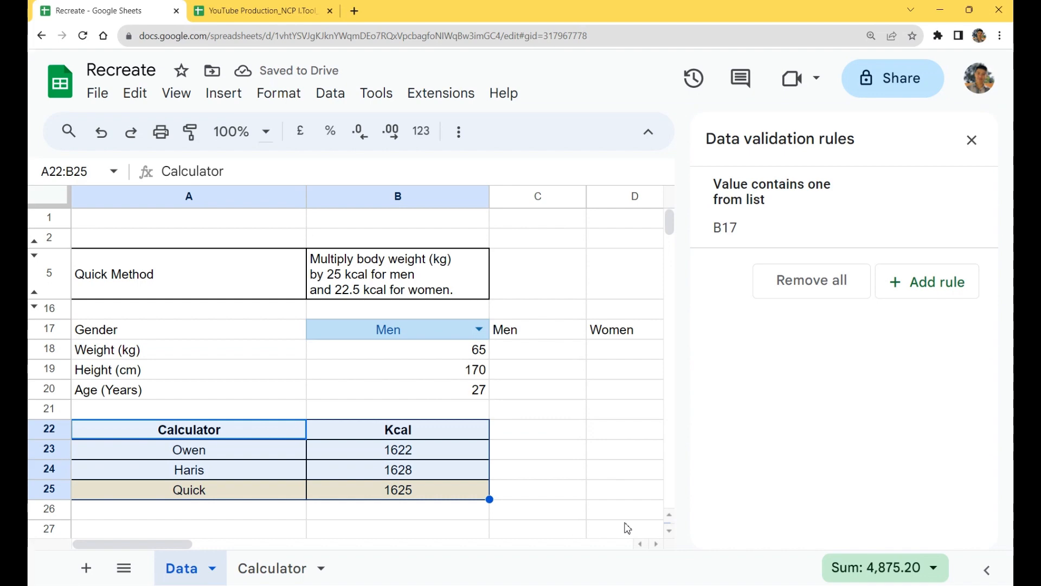
{"action": "left_click", "coordinate": [972, 140]}
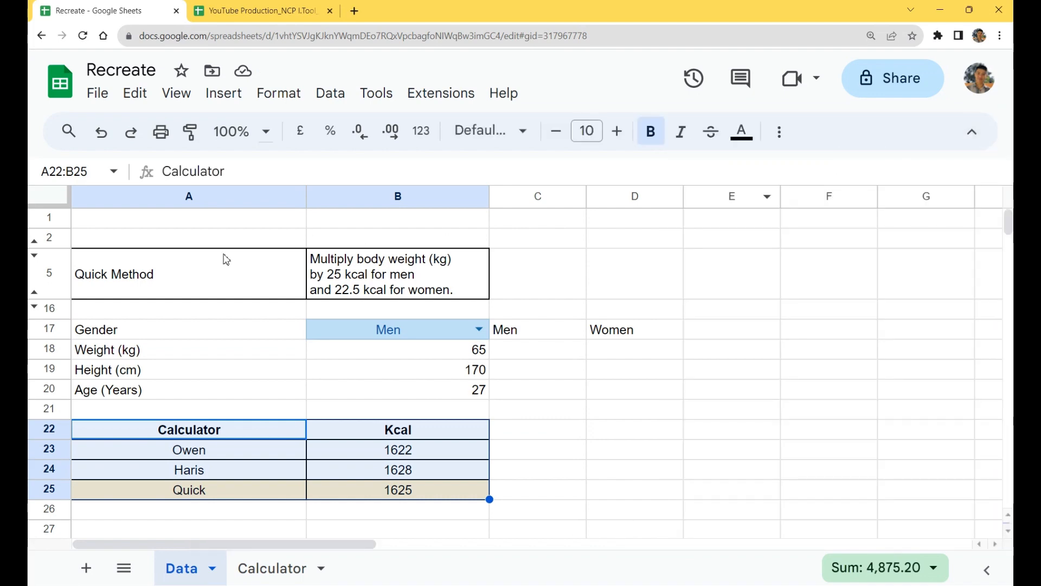
{"action": "left_click", "coordinate": [33, 307]}
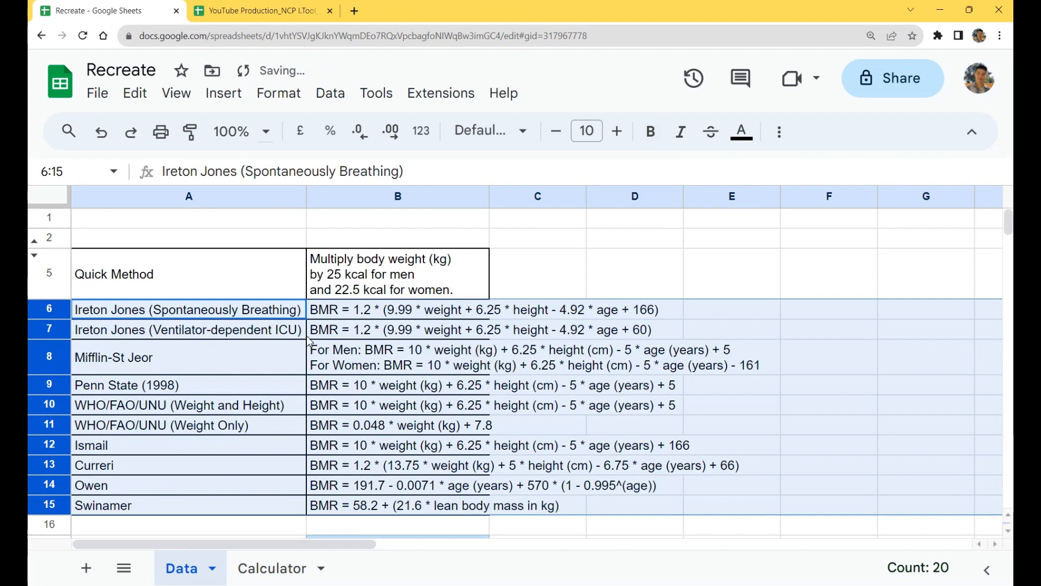